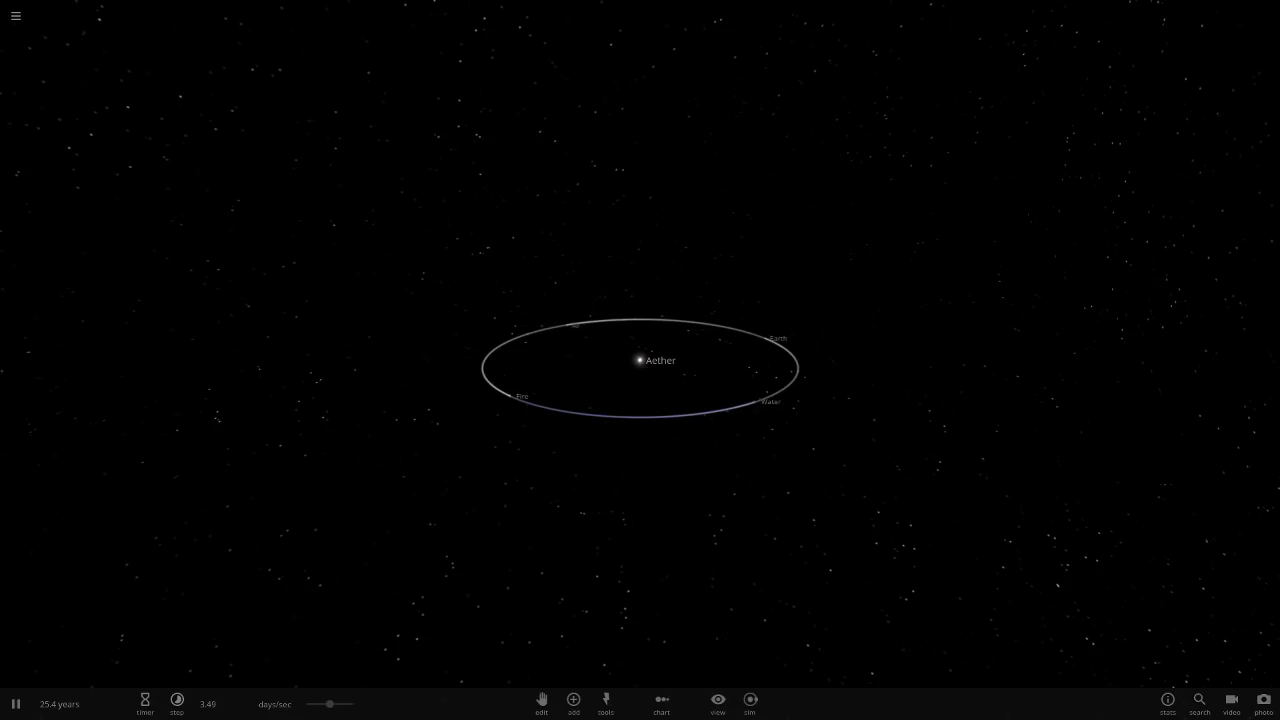
Inspect the Air planet's summary data in the Aether system
scroll(402, 422, up, 4)
drag(402, 422, 452, 472)
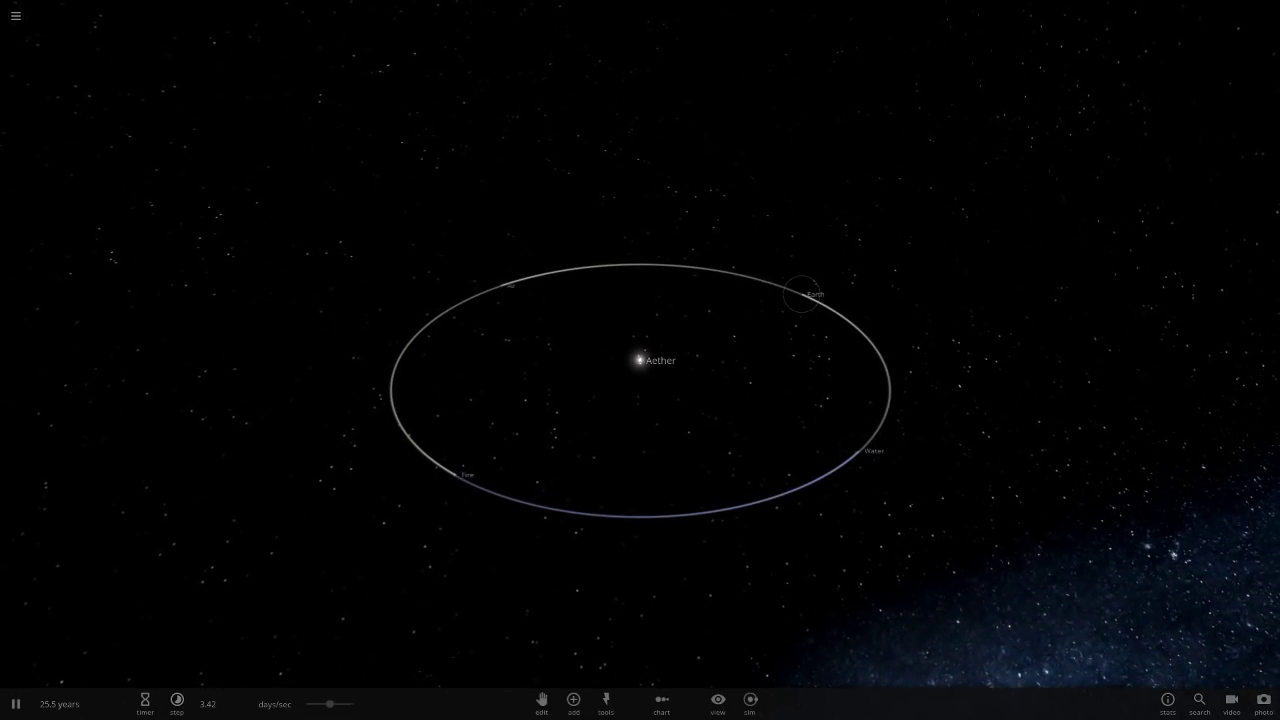
click(499, 286)
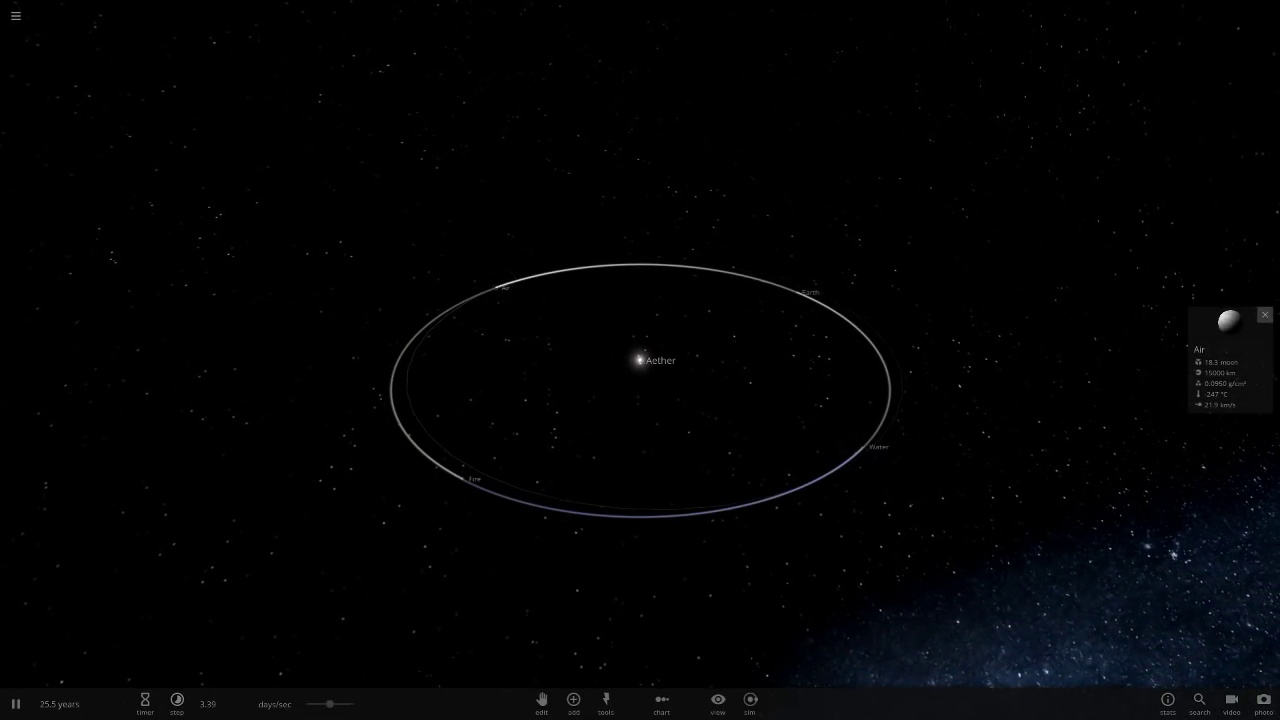
click(1265, 315)
scroll(640, 390, down, 2)
drag(640, 390, 660, 475)
Set the space background to Just Stars
click(718, 704)
click(748, 666)
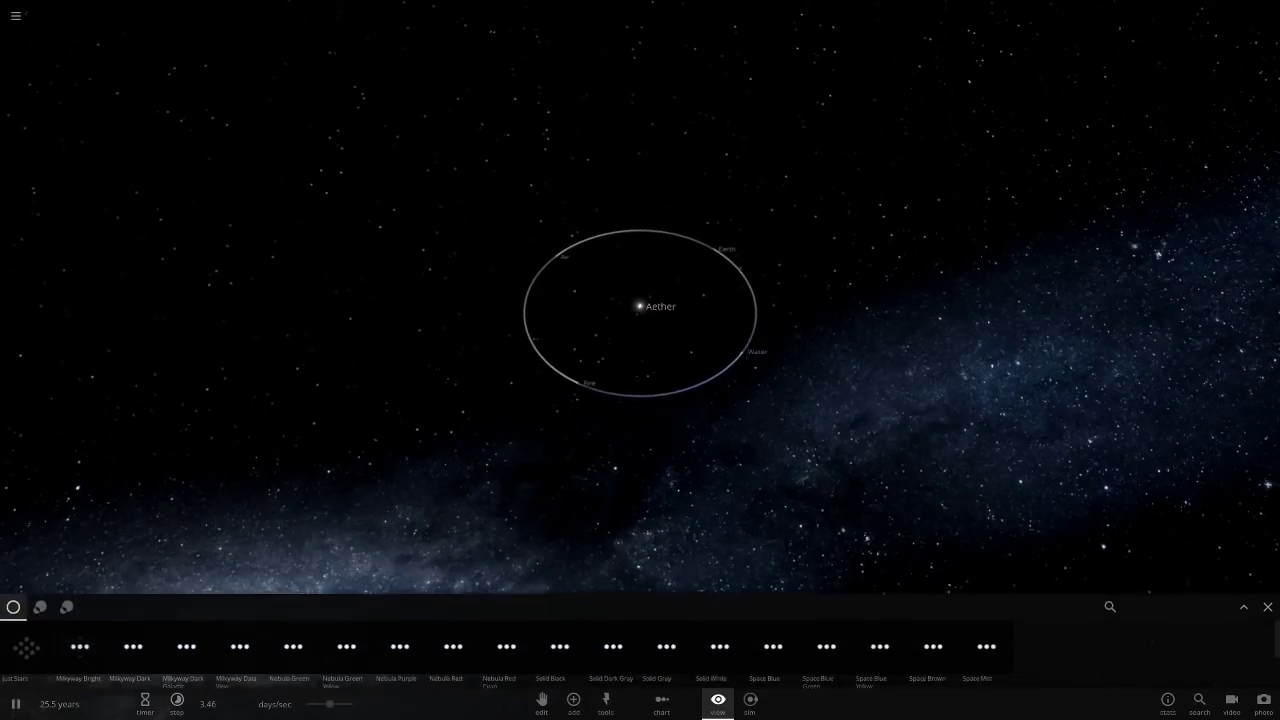
click(41, 678)
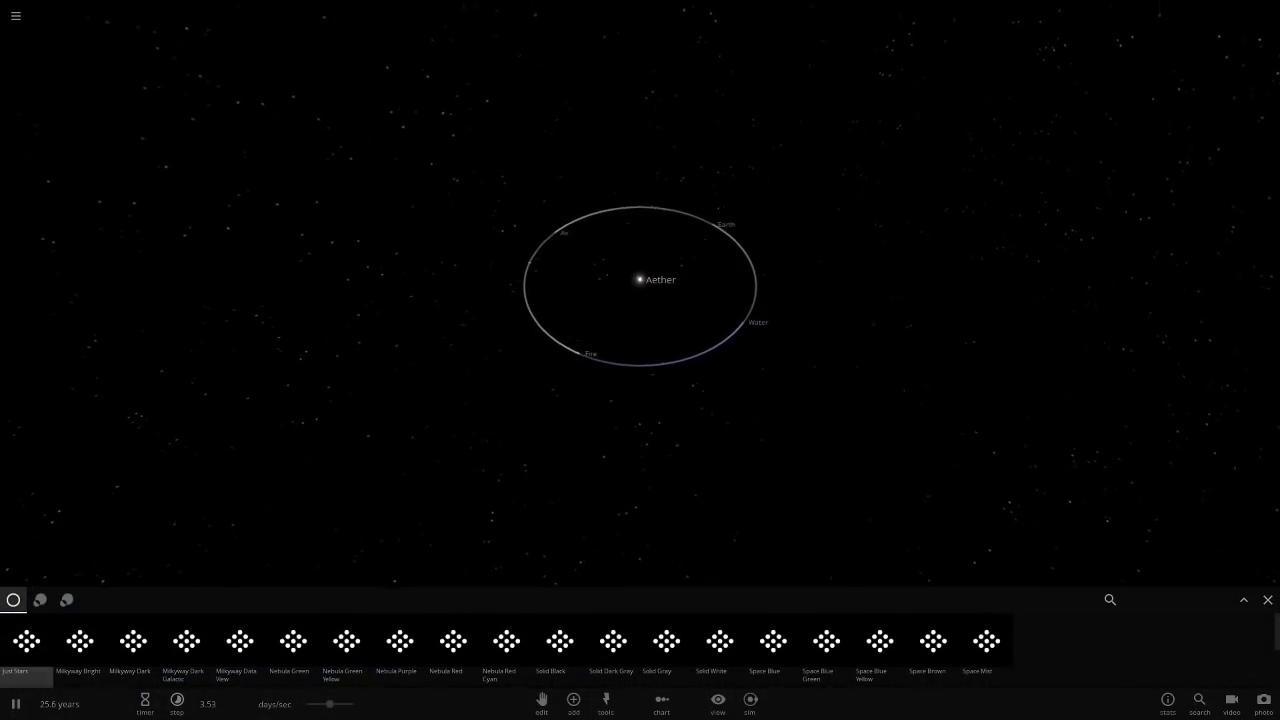
click(1268, 600)
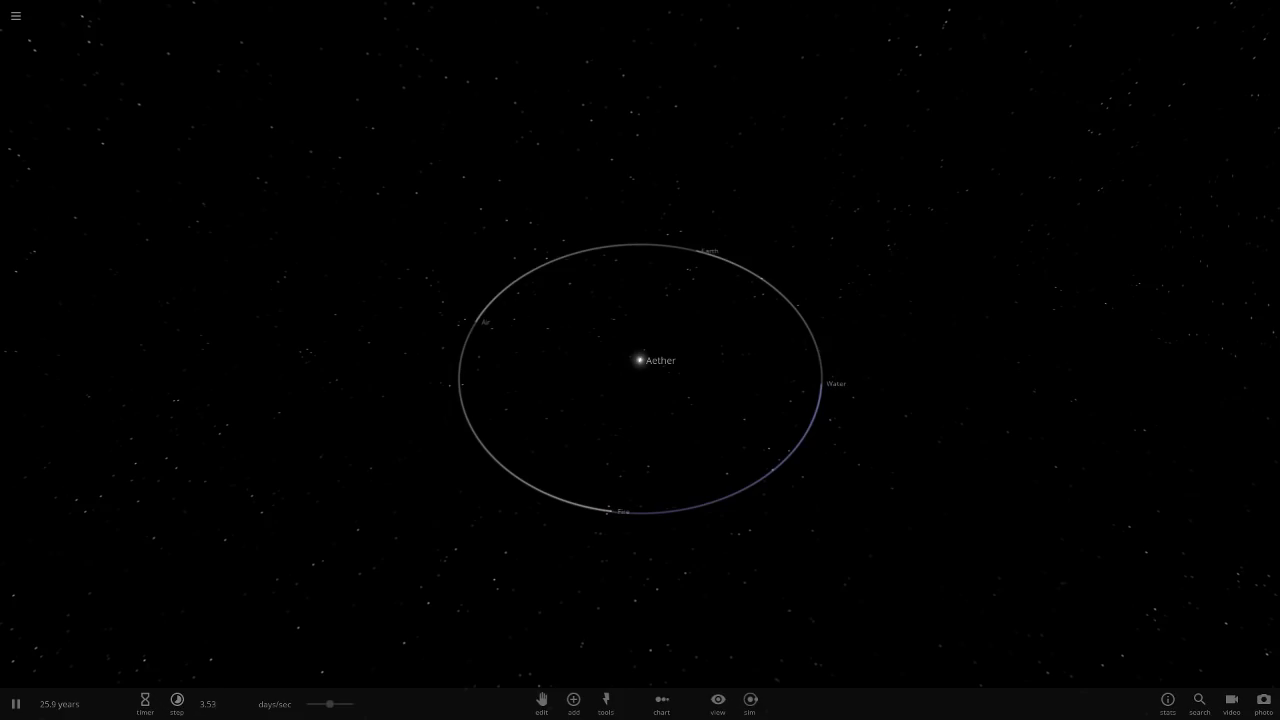
Pause the simulation and add a random rocky planet orbiting Aether at about 5.2 AU, outside the four existing planets' orbit
drag(812, 396, 675, 430)
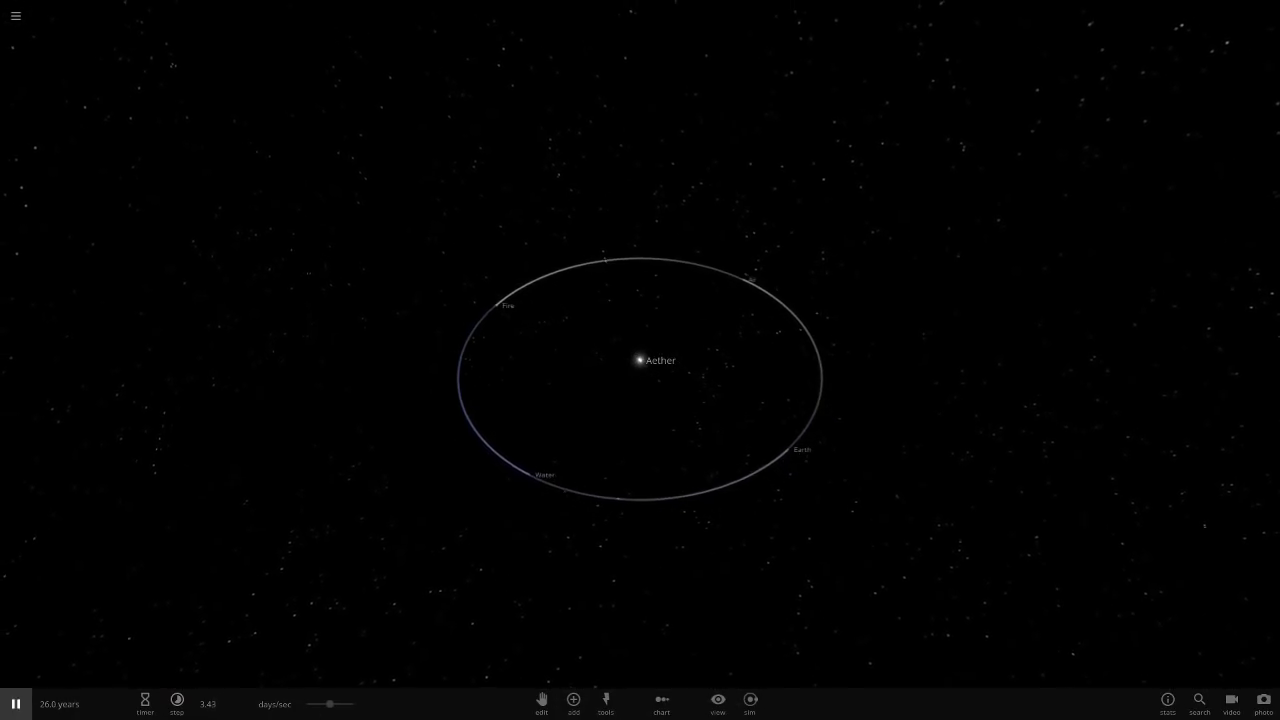
click(16, 704)
click(574, 704)
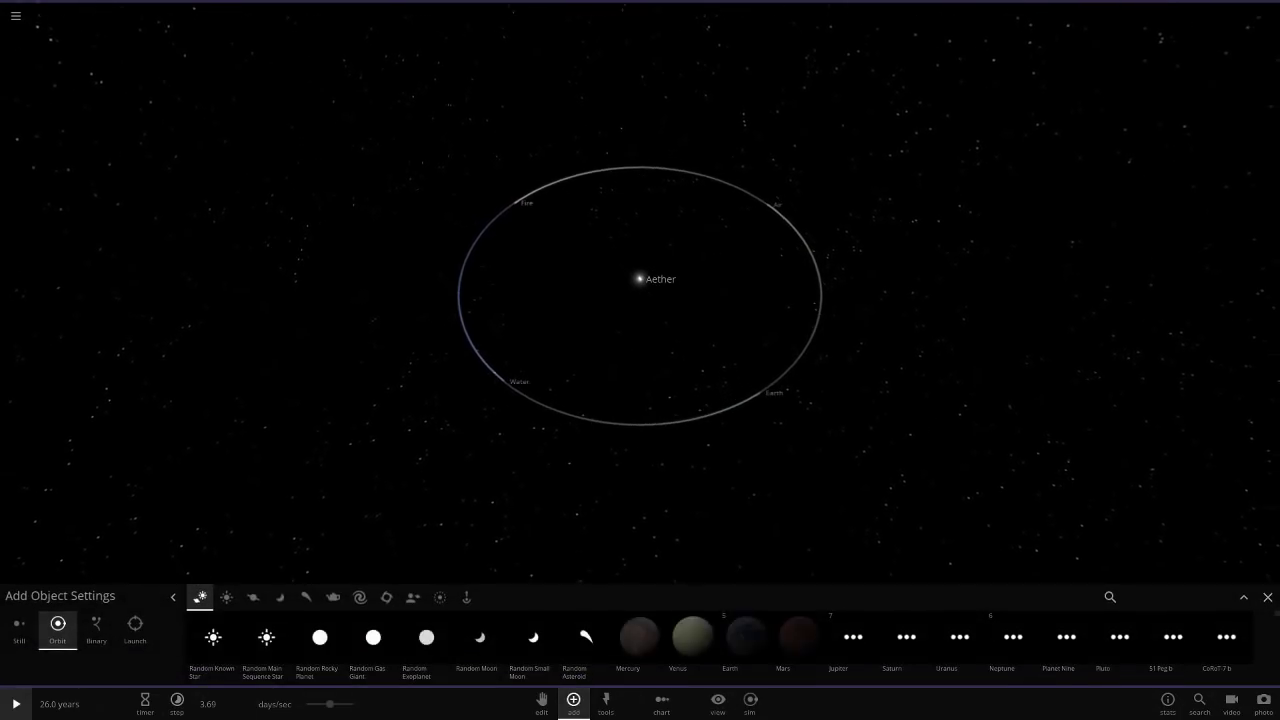
scroll(640, 300, down, 4)
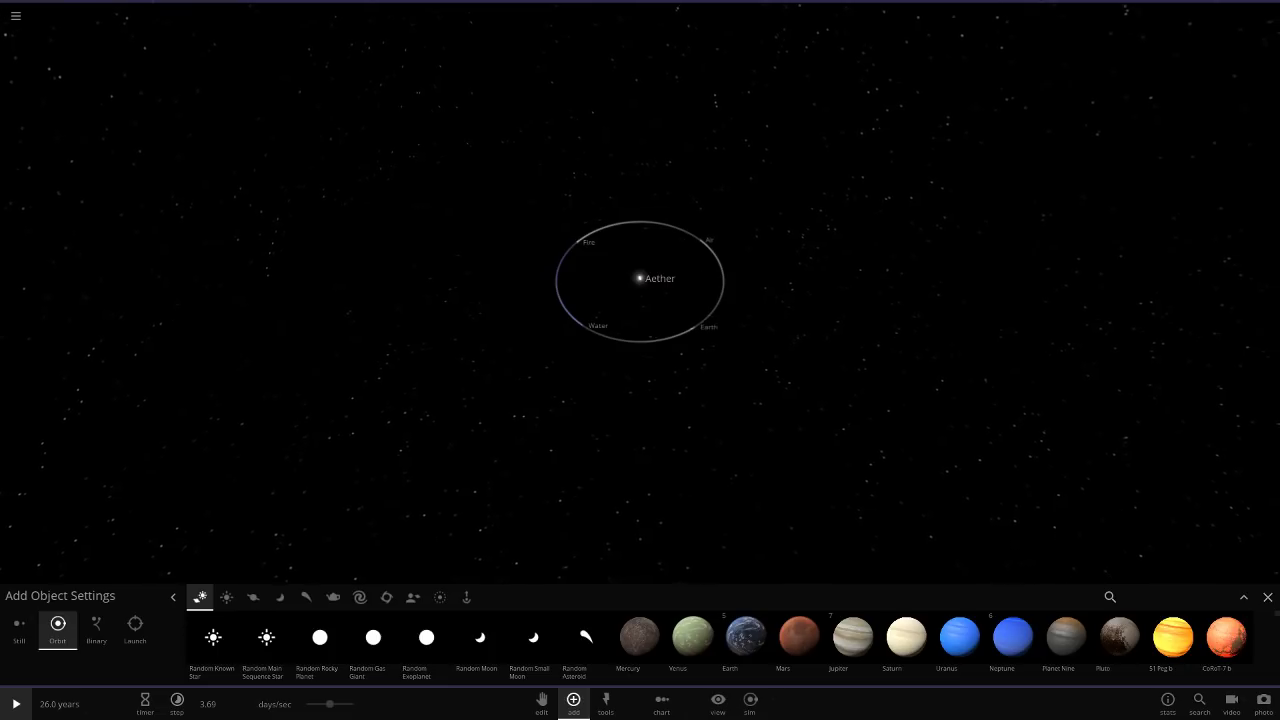
click(319, 637)
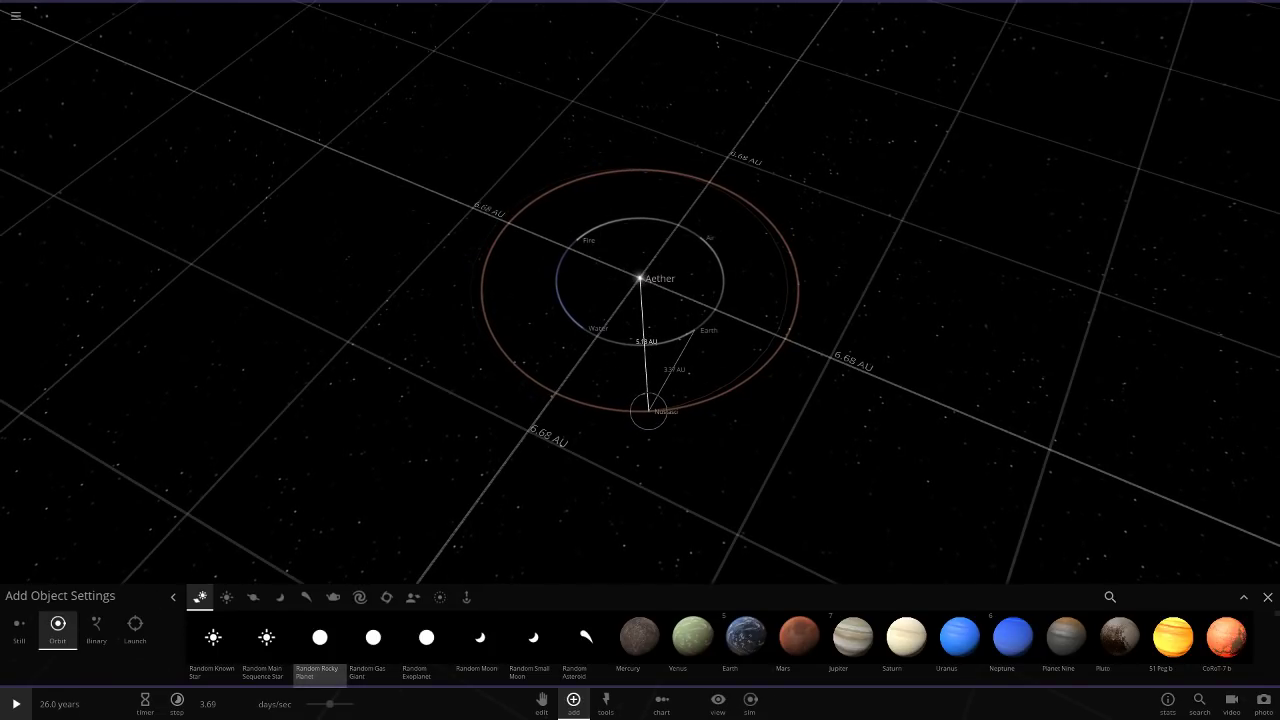
click(648, 411)
click(1268, 597)
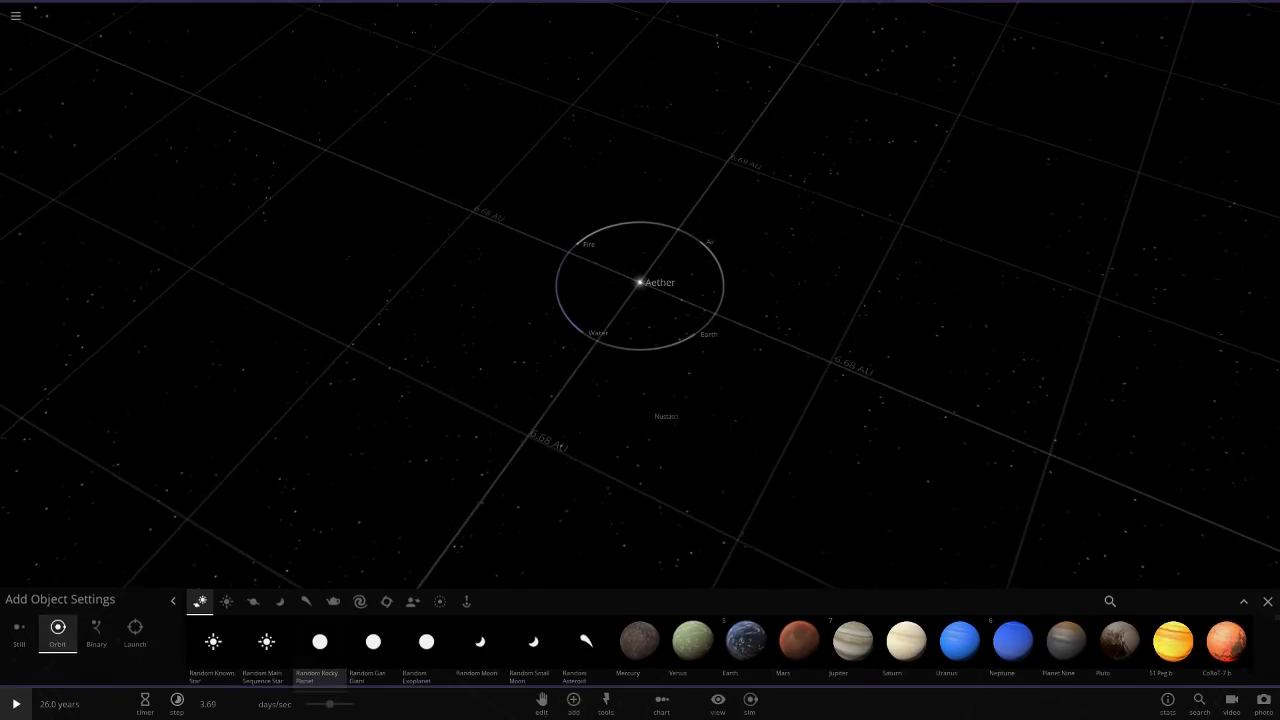
Turn on the display of the planets' orbits
click(718, 704)
click(634, 668)
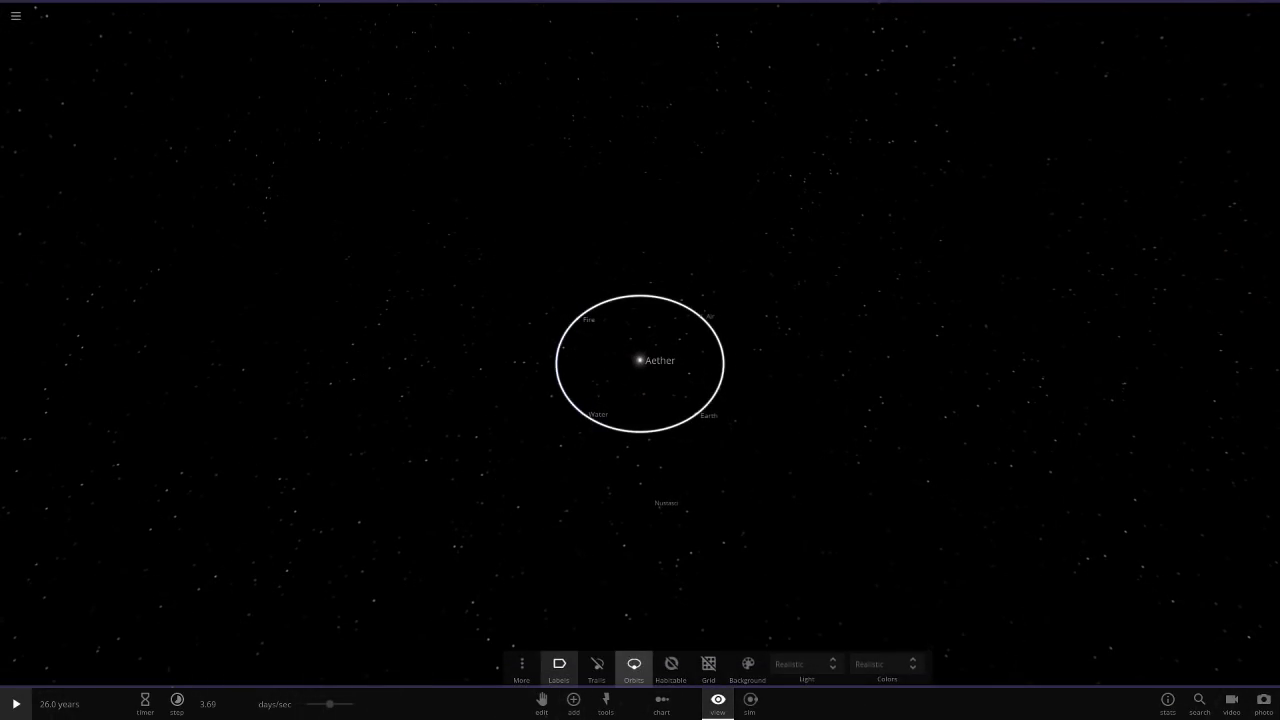
click(634, 668)
key(space)
key(space)
click(634, 668)
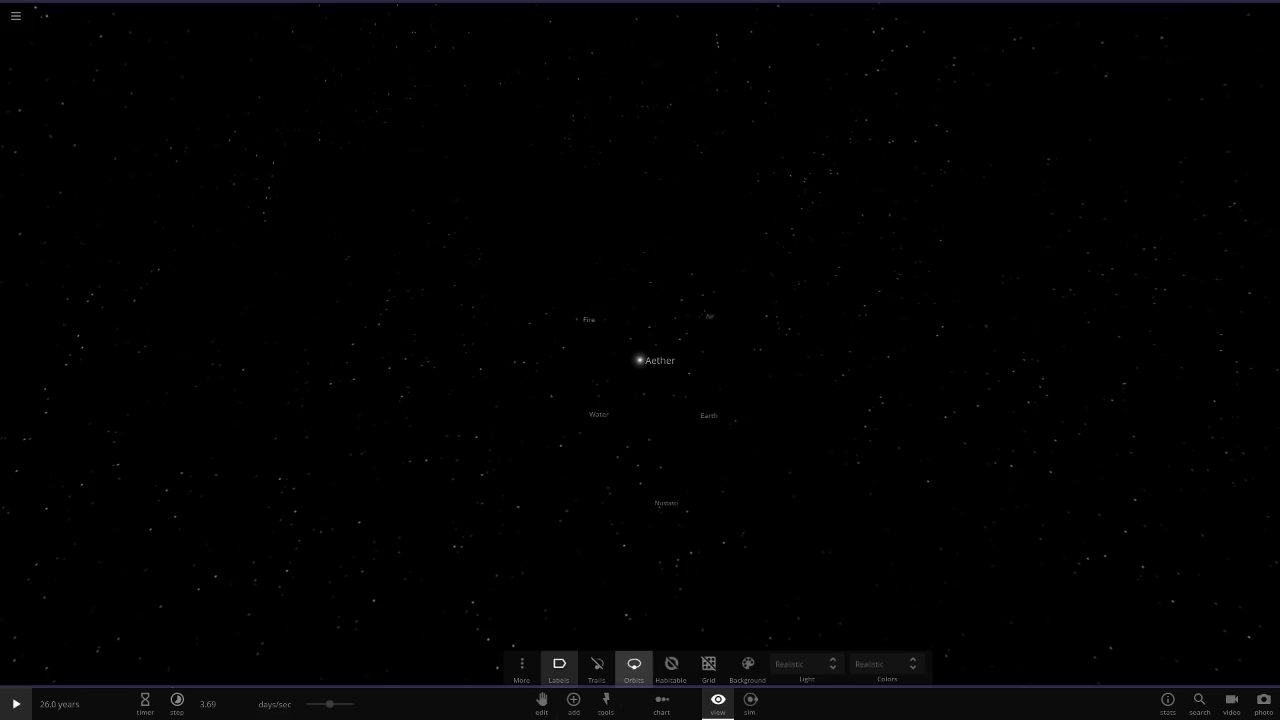
Rename the new outer planet Nature
click(652, 500)
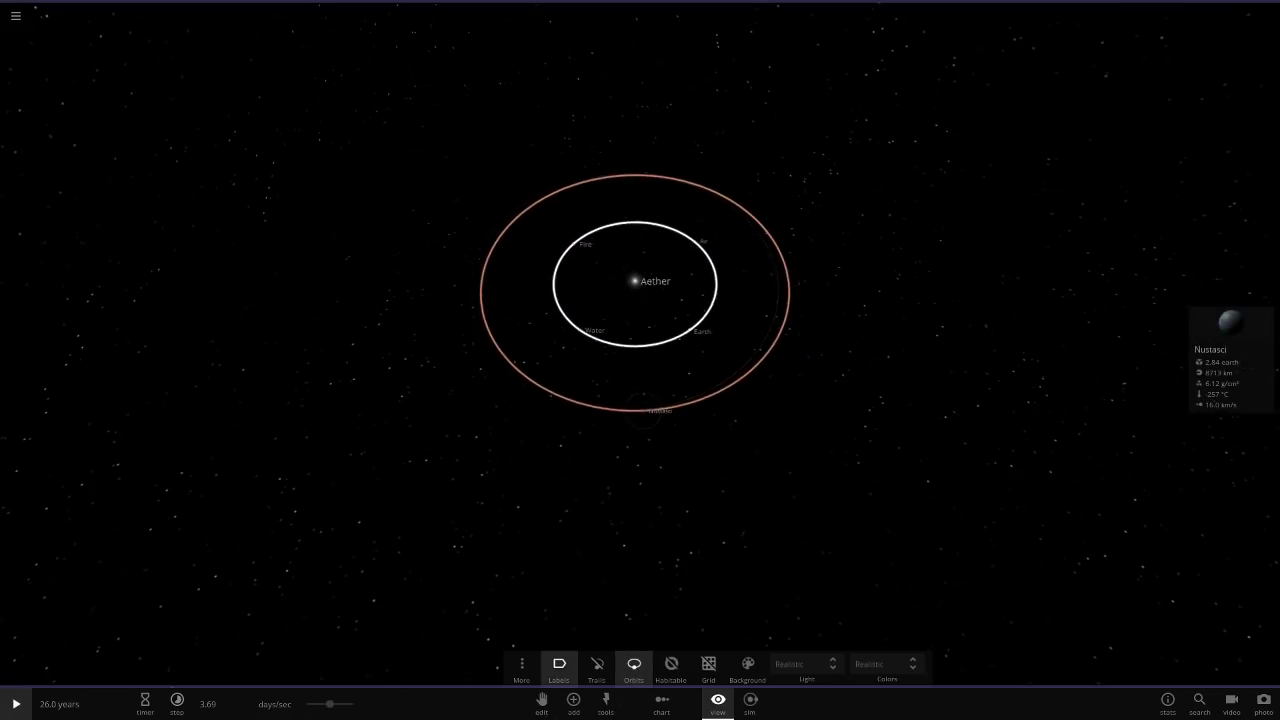
drag(1180, 204, 1143, 204)
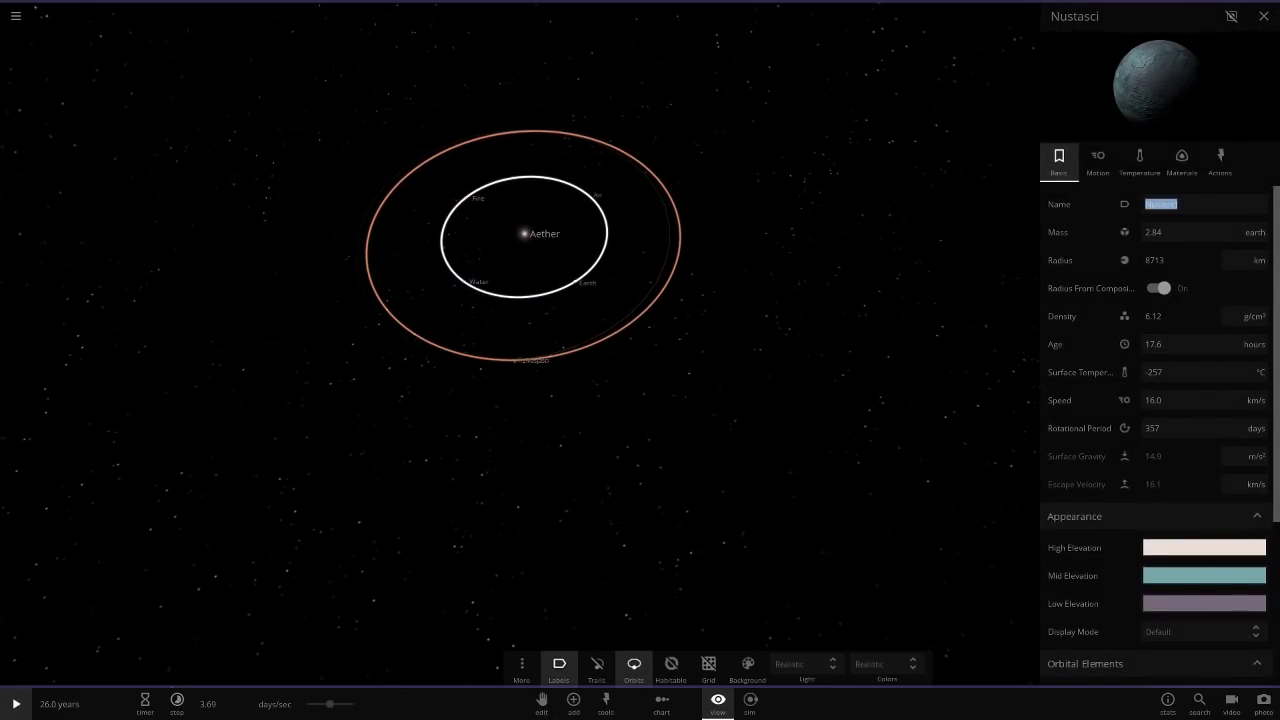
text(Aas)
key(Return)
scroll(520, 360, up, 10)
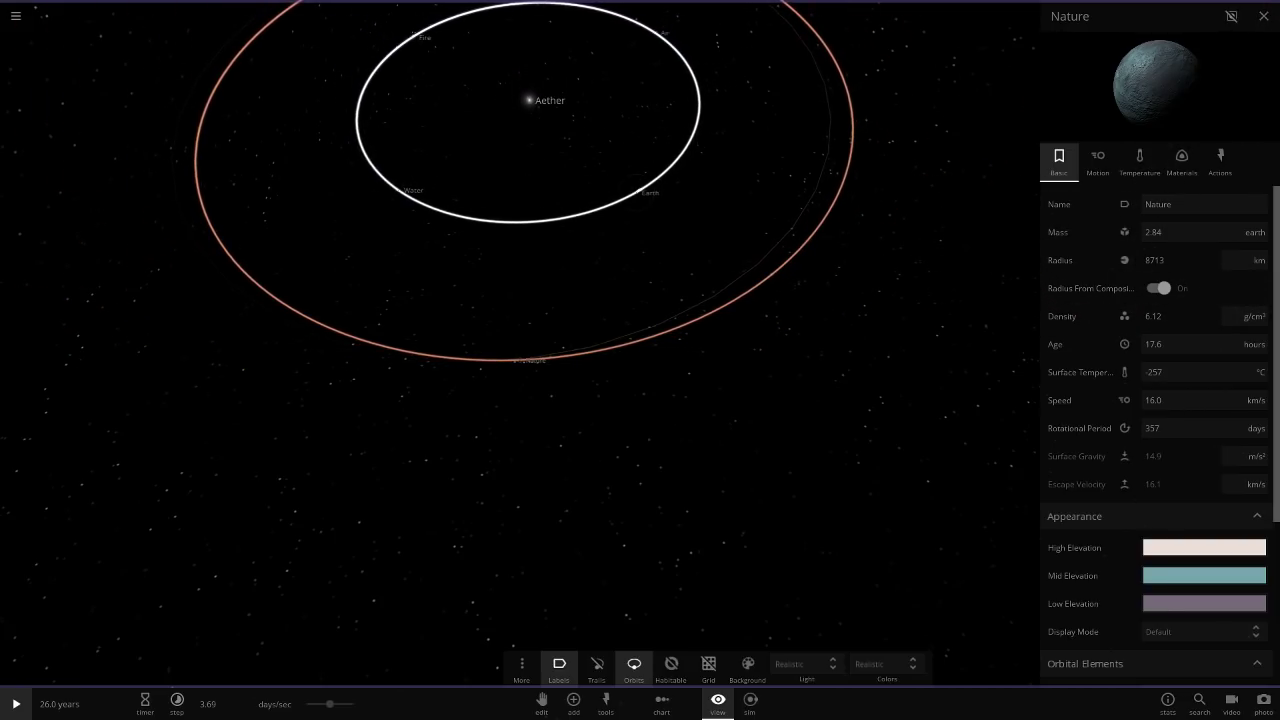
Check the properties of Earth and Water for comparison, and set Nature's radius to 7500 km
click(638, 193)
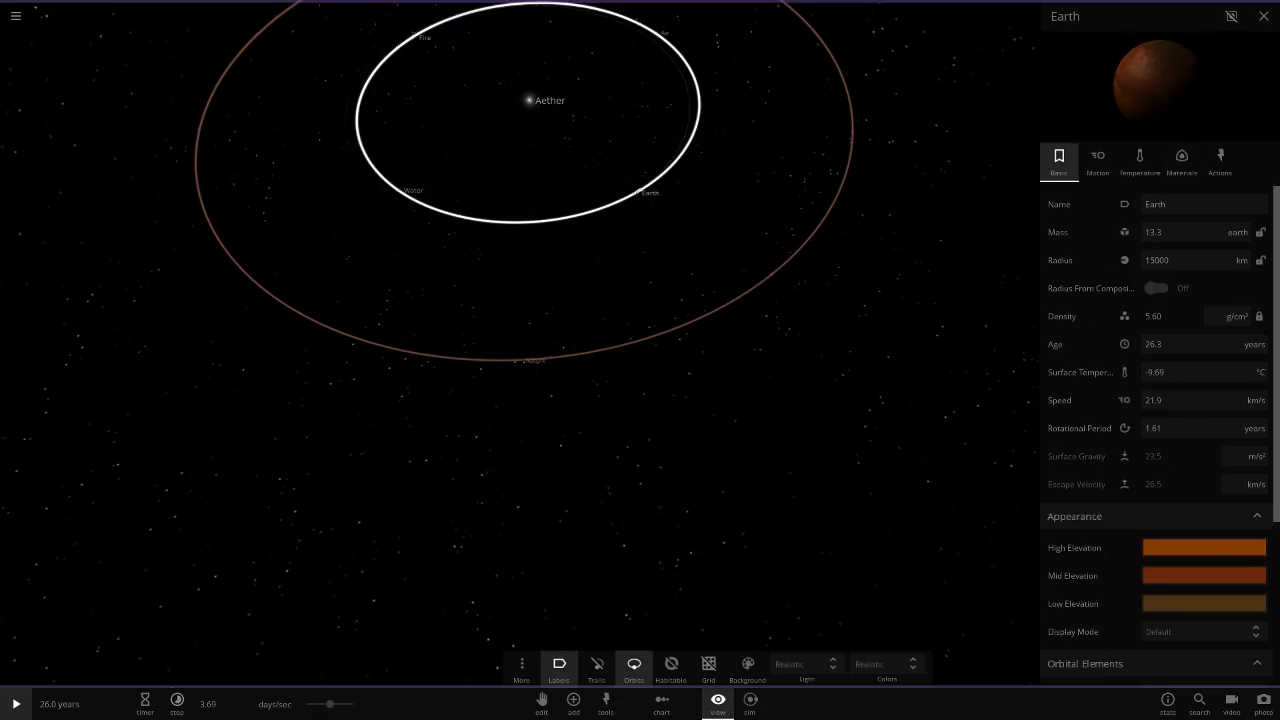
click(398, 190)
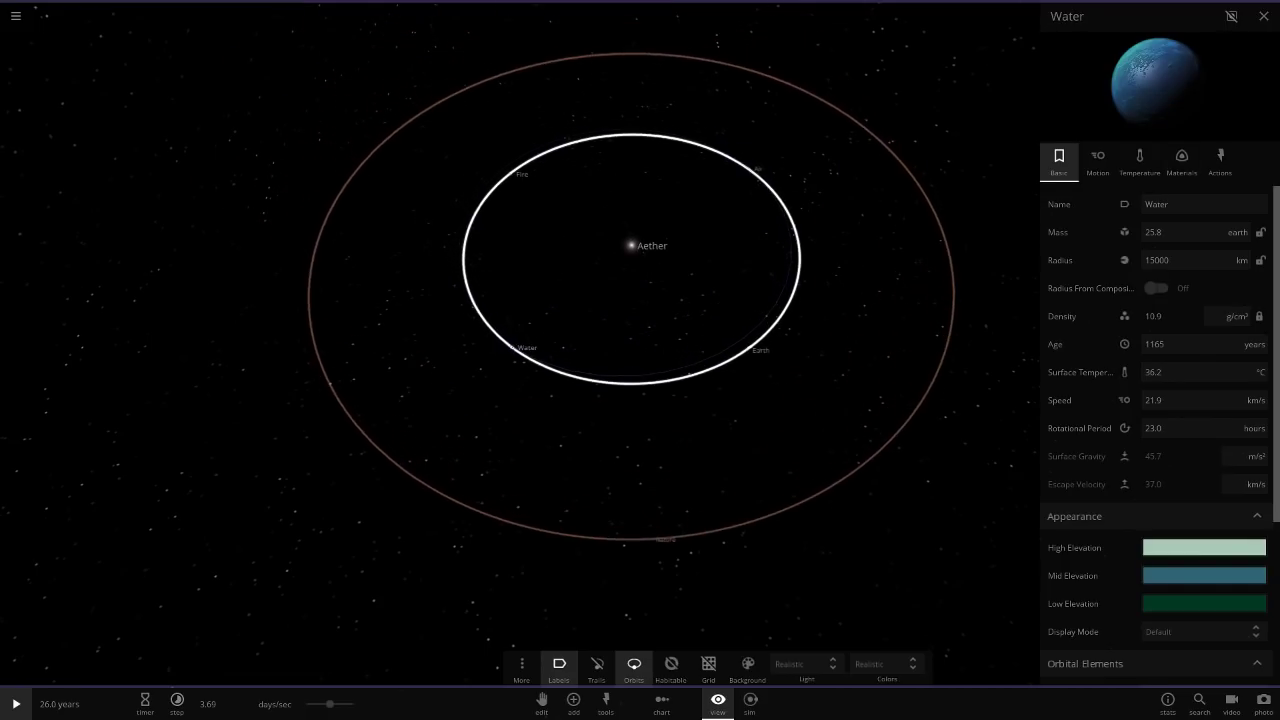
click(652, 546)
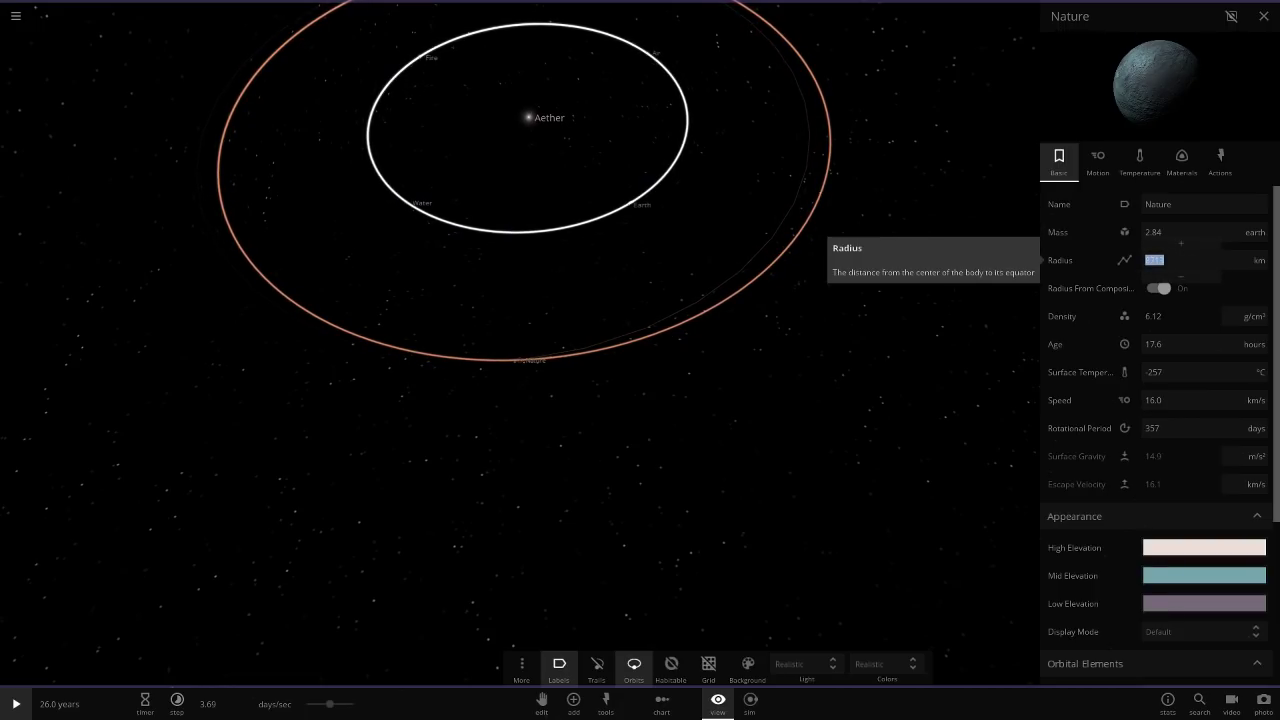
text(7507)
key(Return)
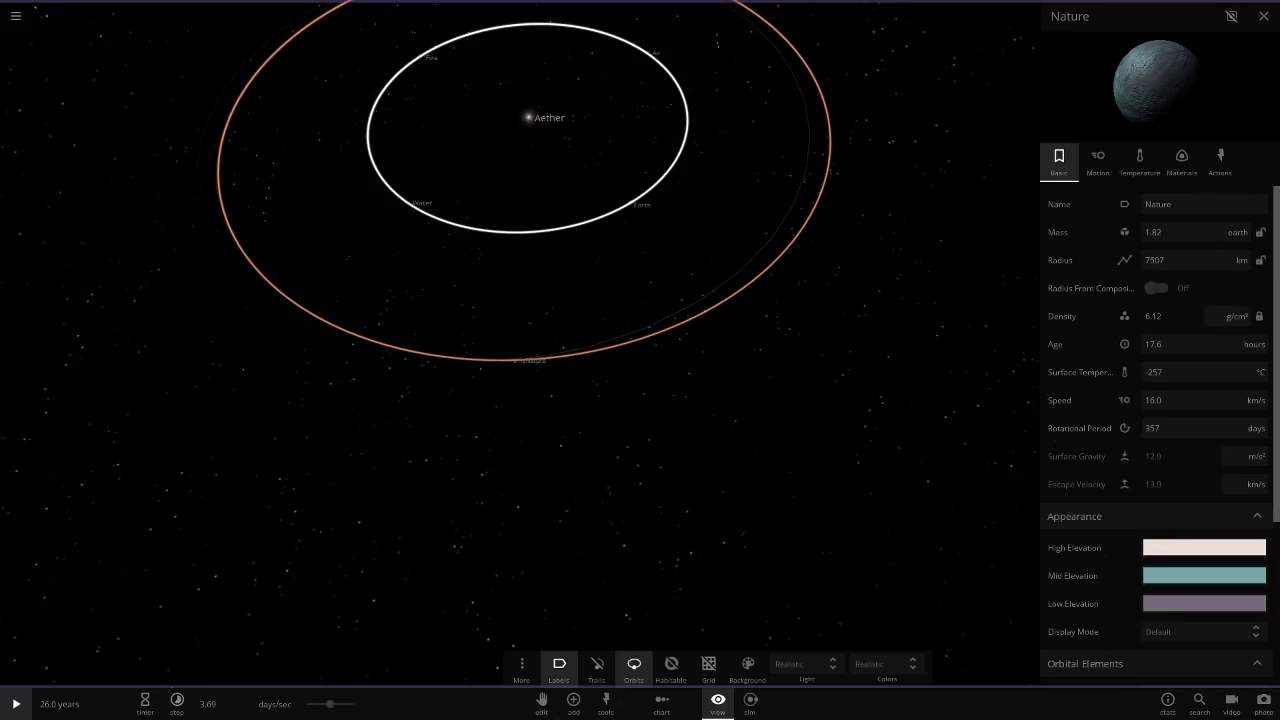
drag(700, 420, 640, 405)
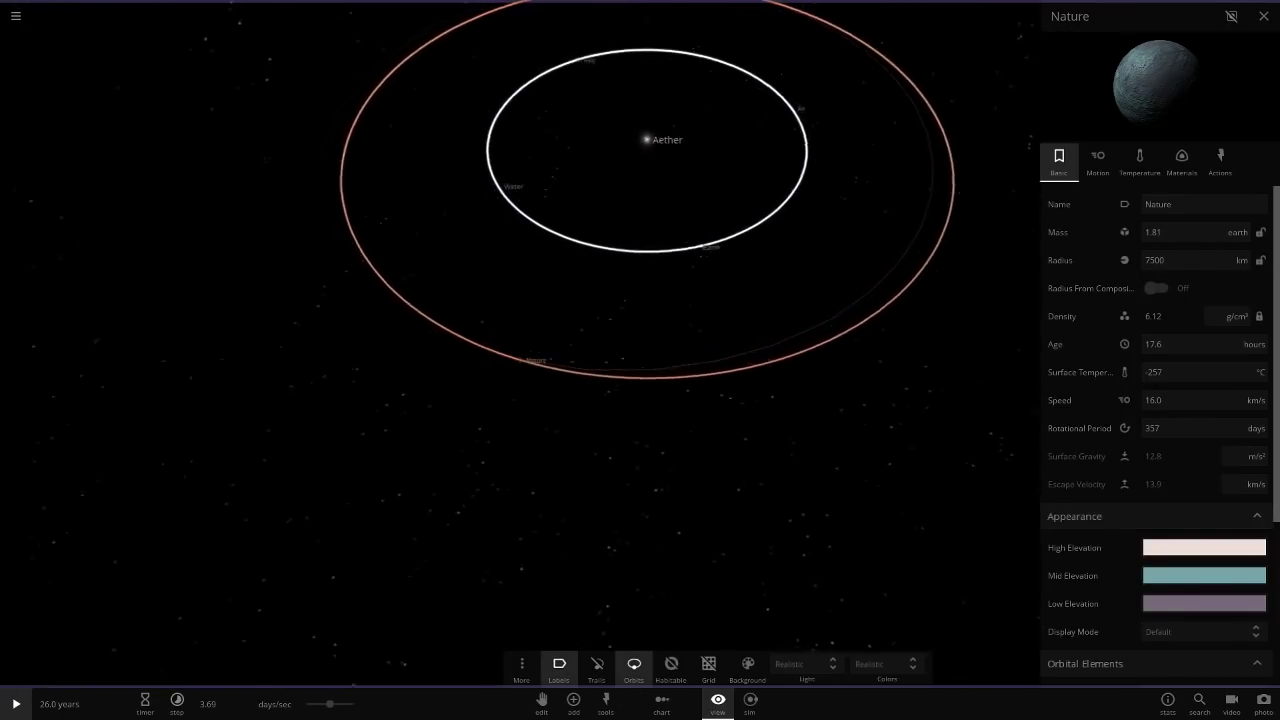
Centre the view on Aether and add a second random rocky planet on Nature's orbit, at about 5.2 AU
double_click(690, 145)
scroll(520, 360, down, 3)
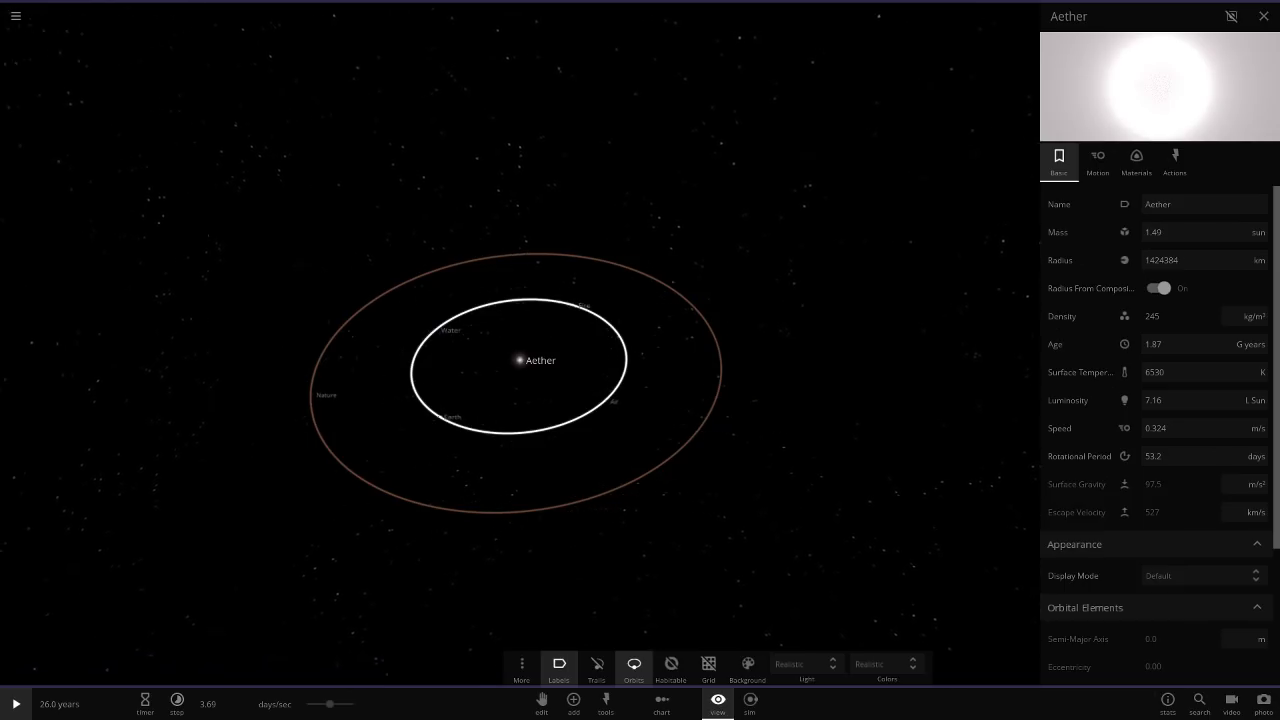
click(573, 699)
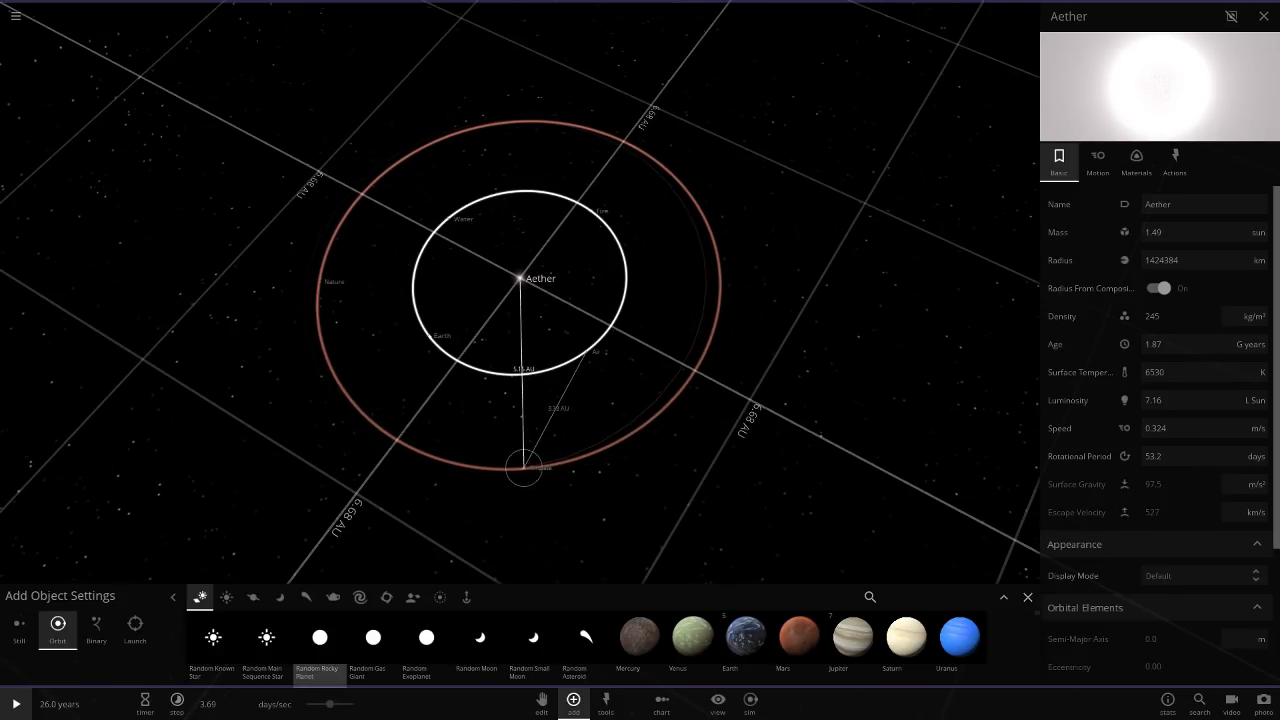
click(538, 460)
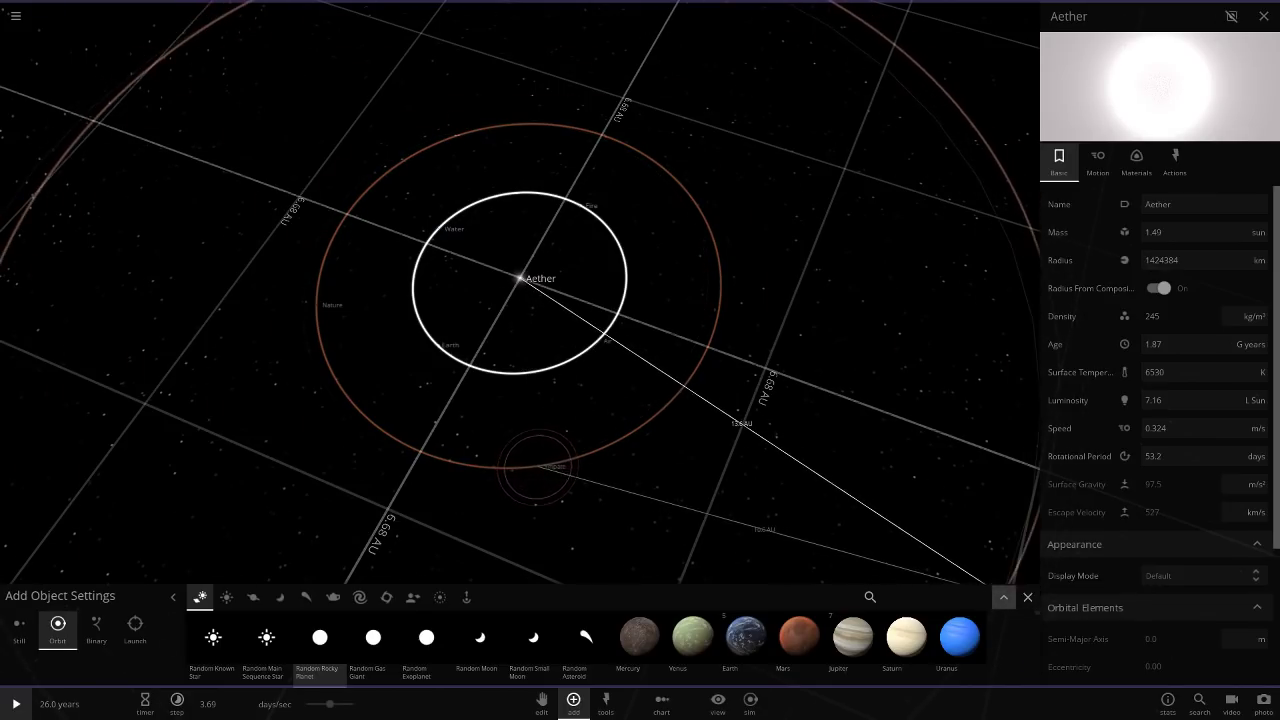
click(1028, 597)
Rename the second outer planet Ice and set its radius to 7500 km
click(538, 558)
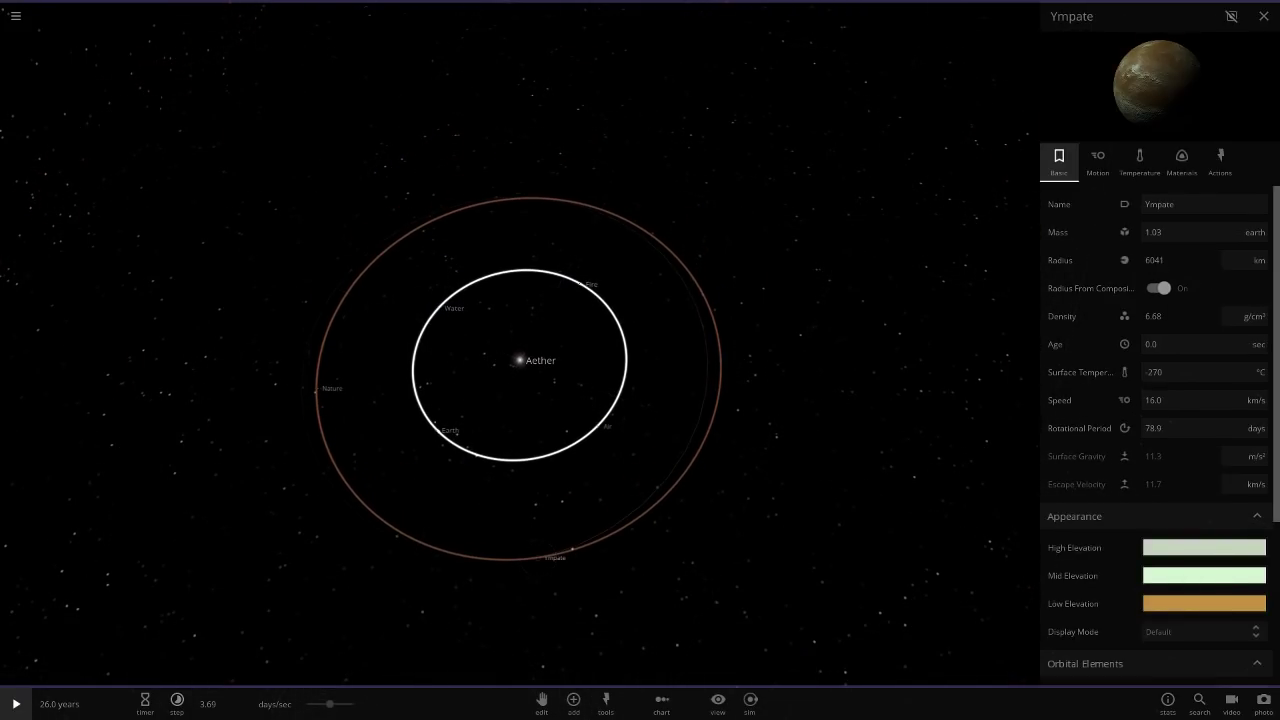
drag(1178, 204, 1143, 204)
text(Ice)
key(Return)
drag(1172, 260, 1143, 260)
text(7500)
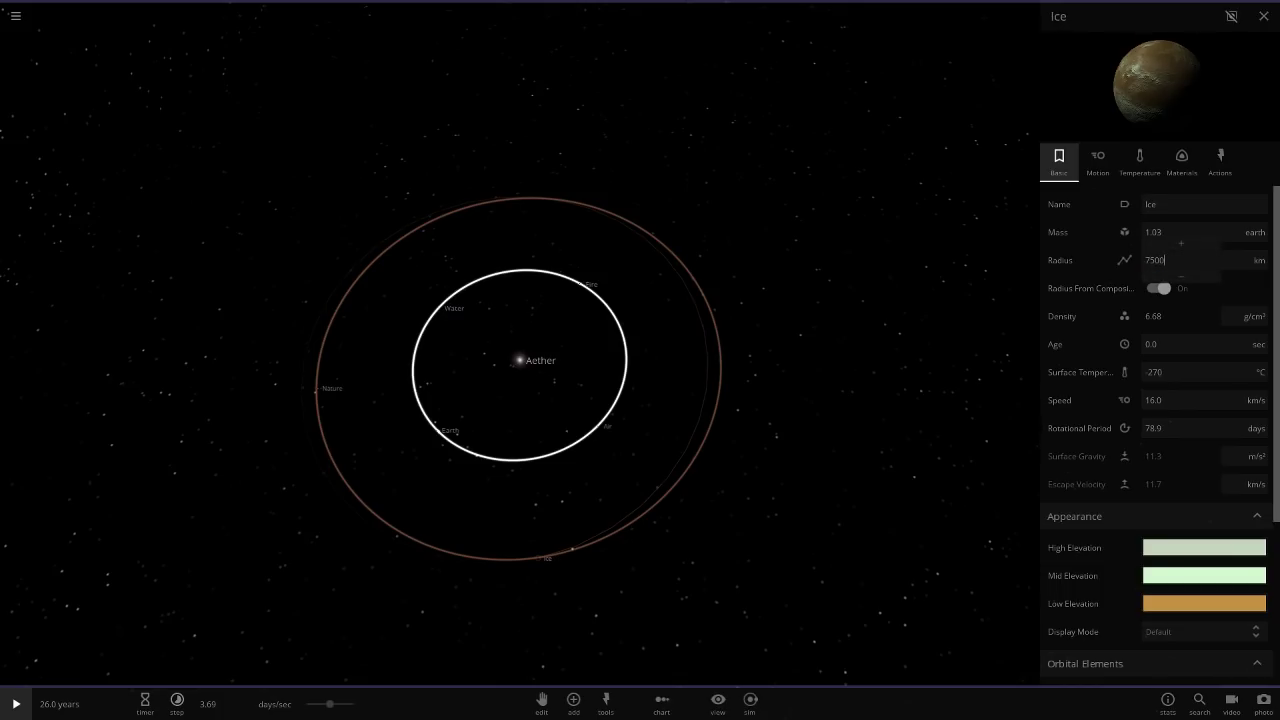
key(Return)
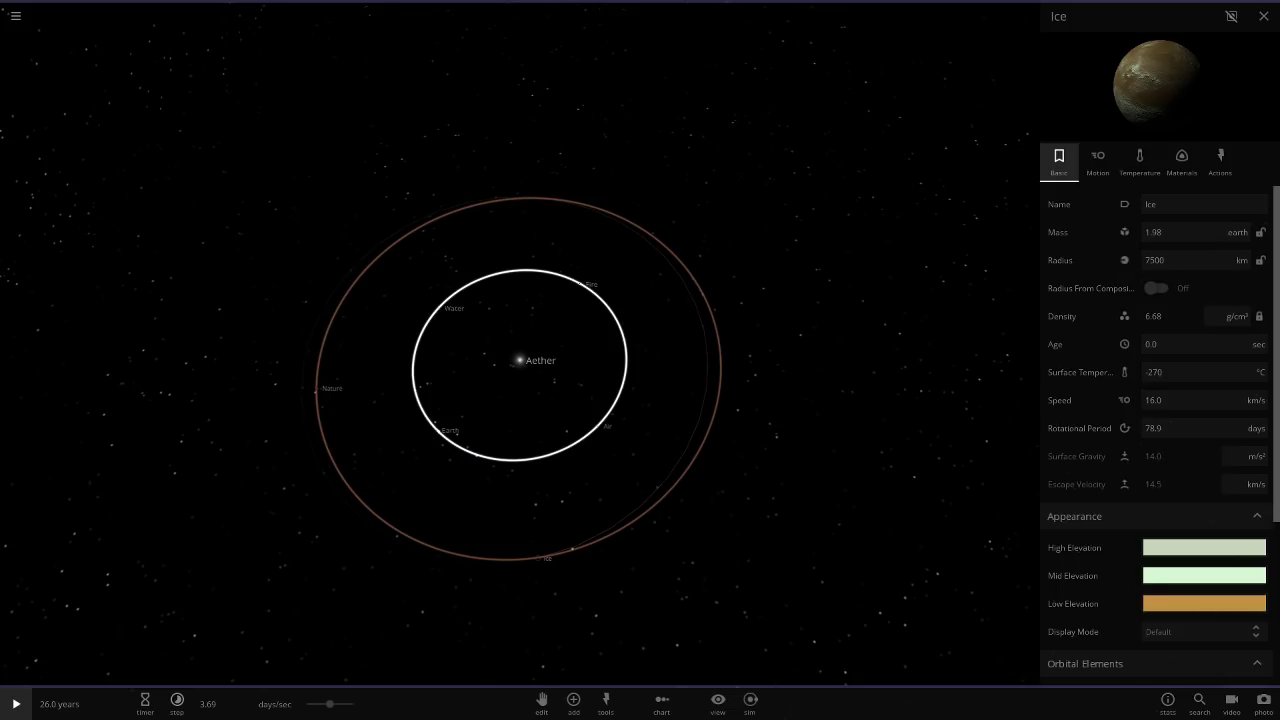
Add two more random rocky planets on the outer orbit, one opposite Nature and one opposite Ice
drag(640, 400, 395, 362)
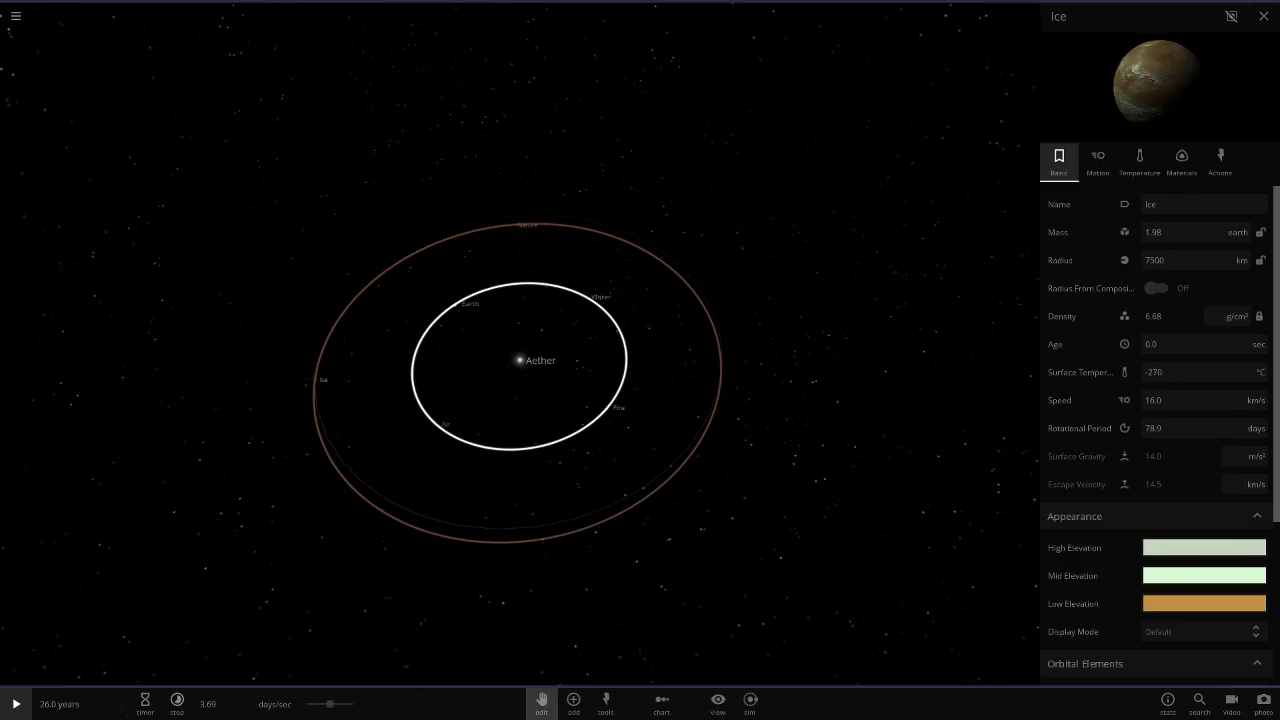
click(573, 699)
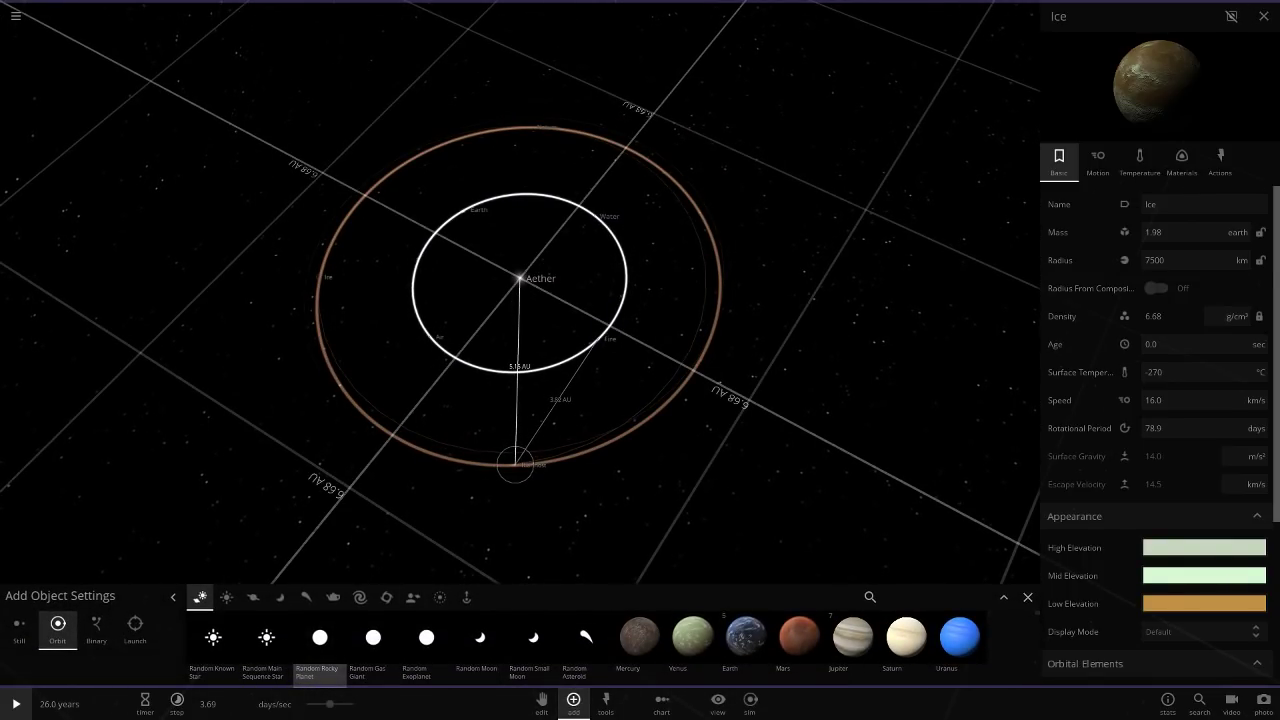
click(515, 464)
click(718, 251)
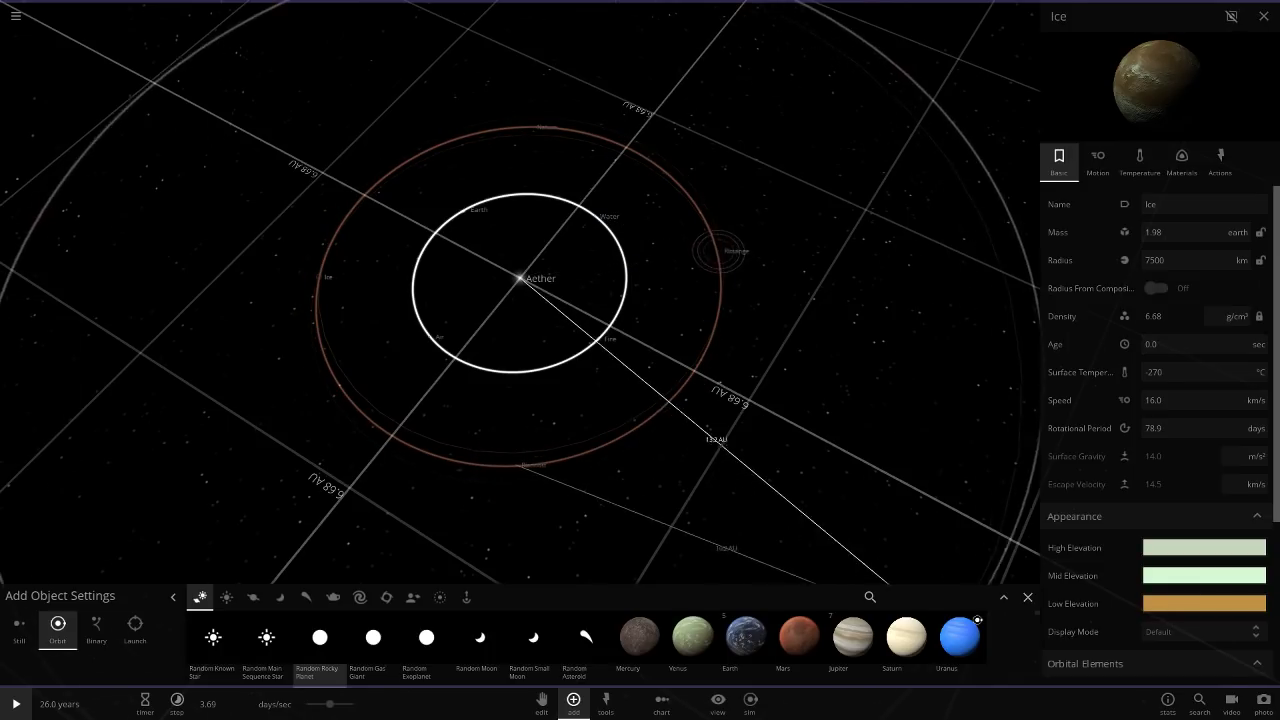
click(1028, 597)
Rename the new planet opposite Nature as Light
double_click(515, 557)
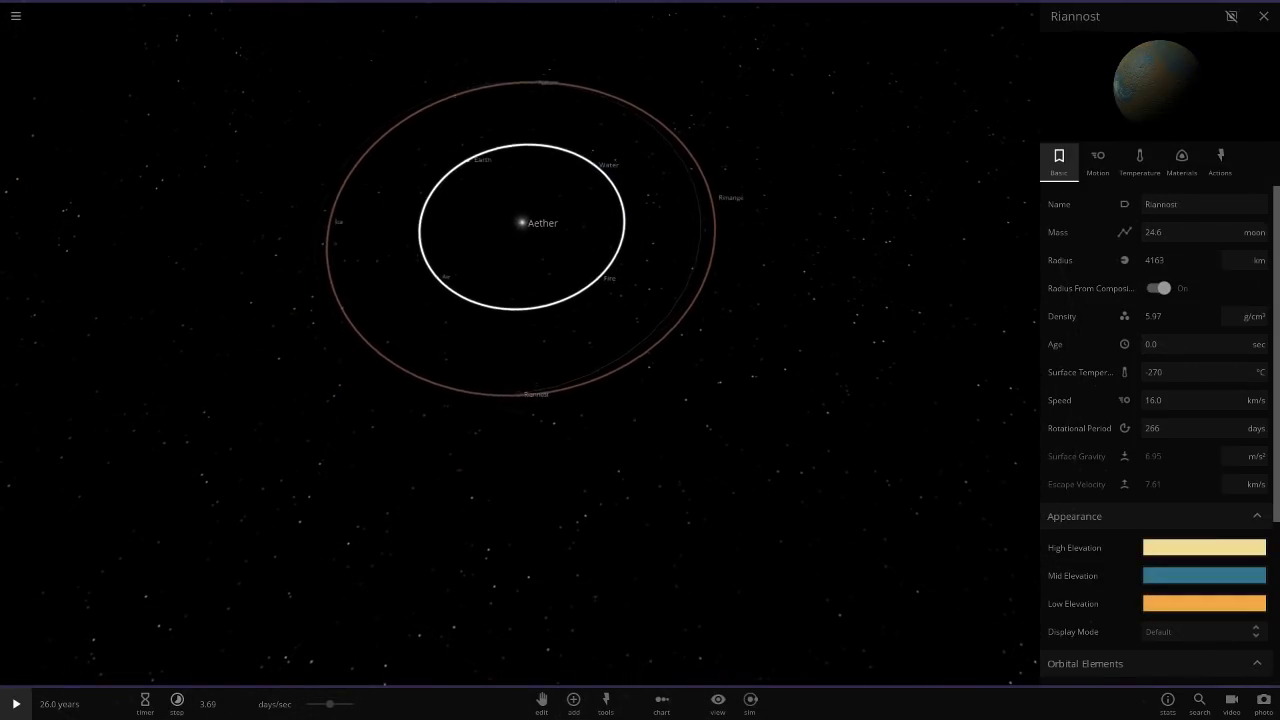
click(1180, 204)
text(Light)
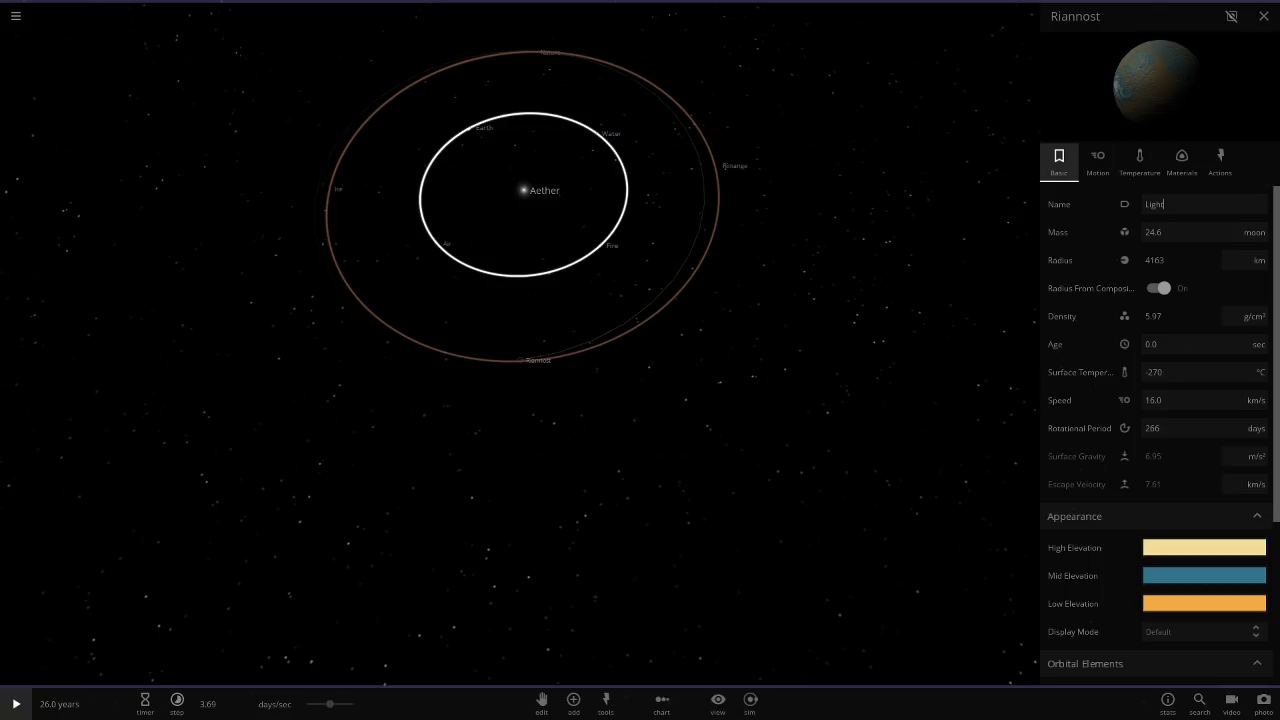
key(Return)
Rename the new planet opposite Ice as Darkness
click(717, 166)
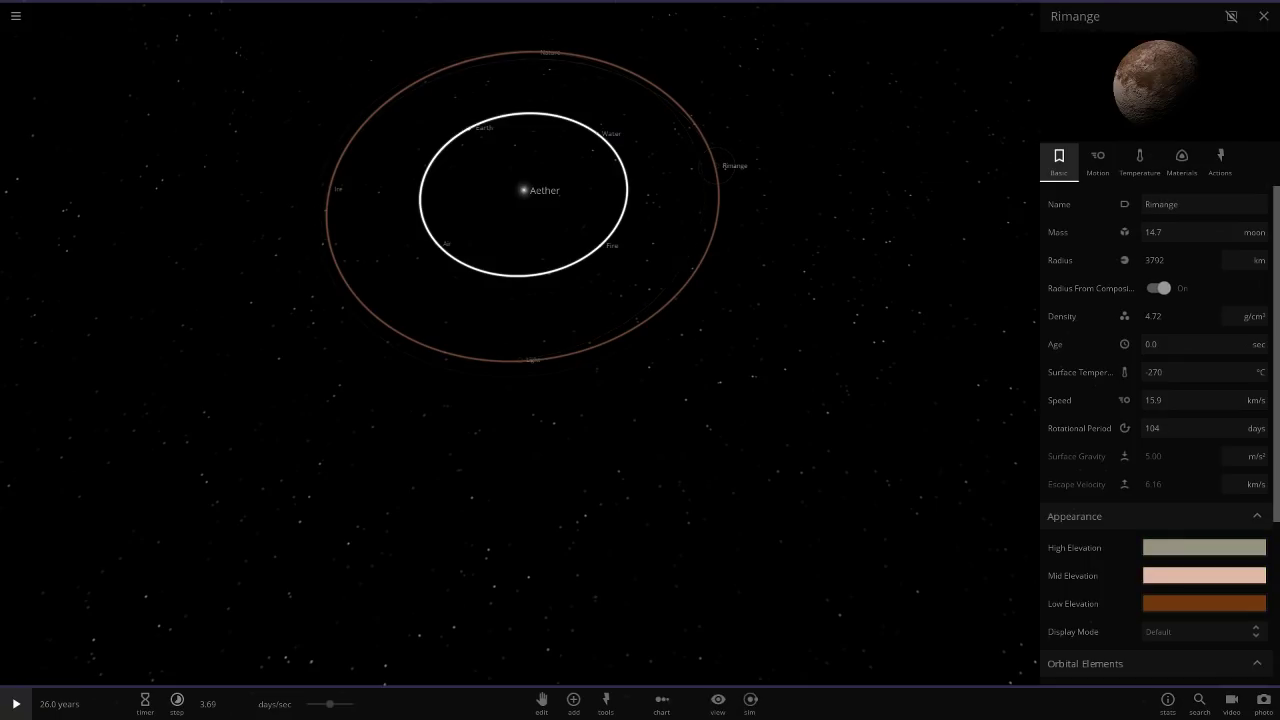
click(1180, 204)
text(Darkness)
key(Return)
Try a 6.4 AU semi-major axis for the outer planet Nature and settle on 6 AU
drag(60, 392, 325, 424)
click(197, 408)
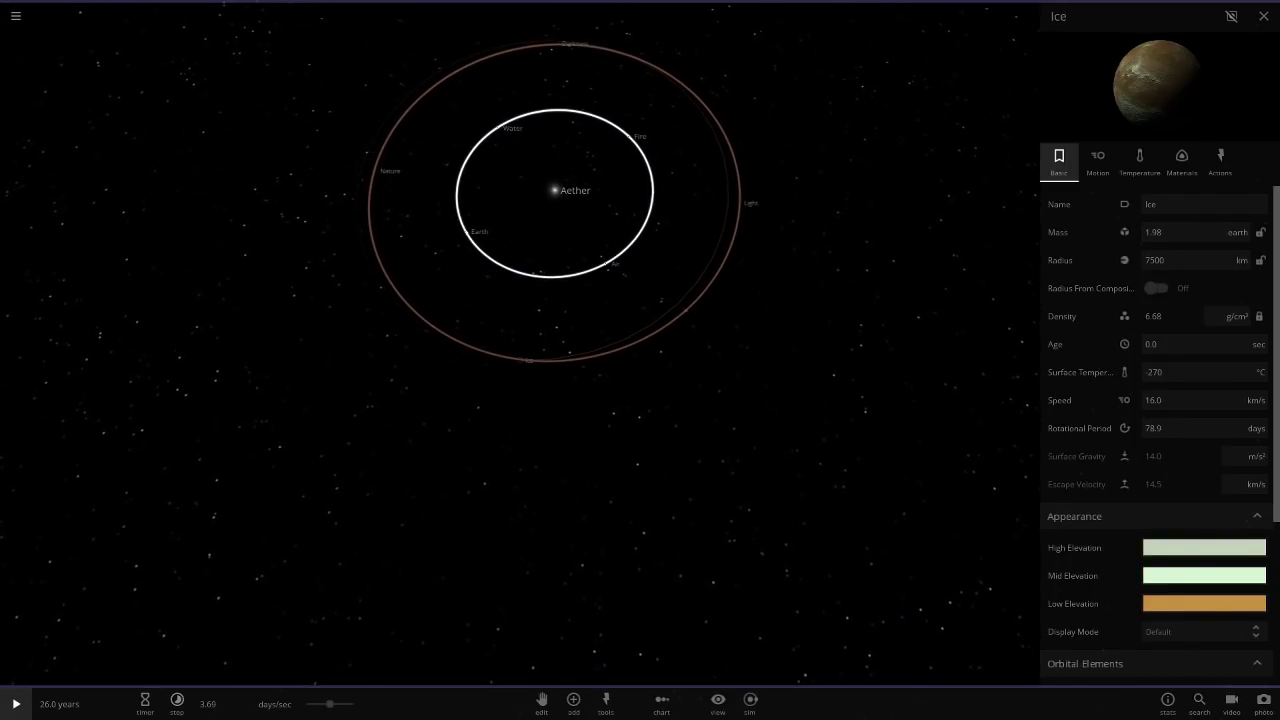
click(372, 171)
click(1097, 160)
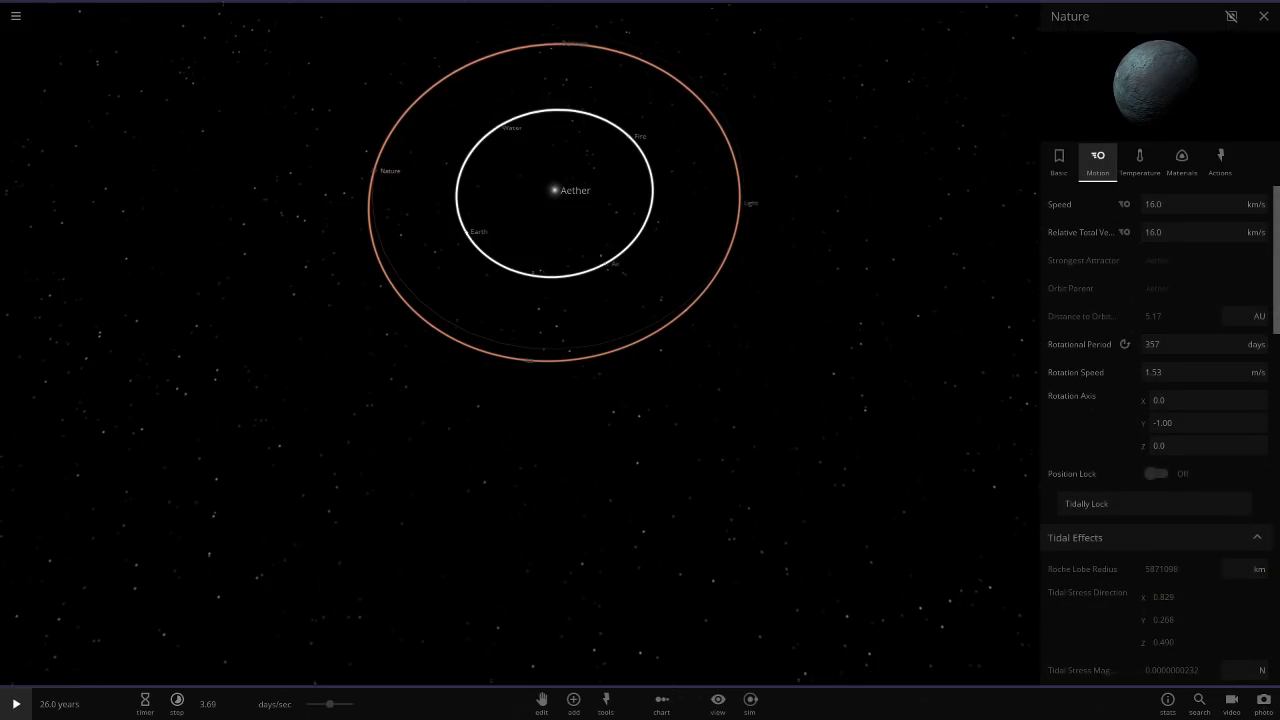
scroll(518, 230, down, 2)
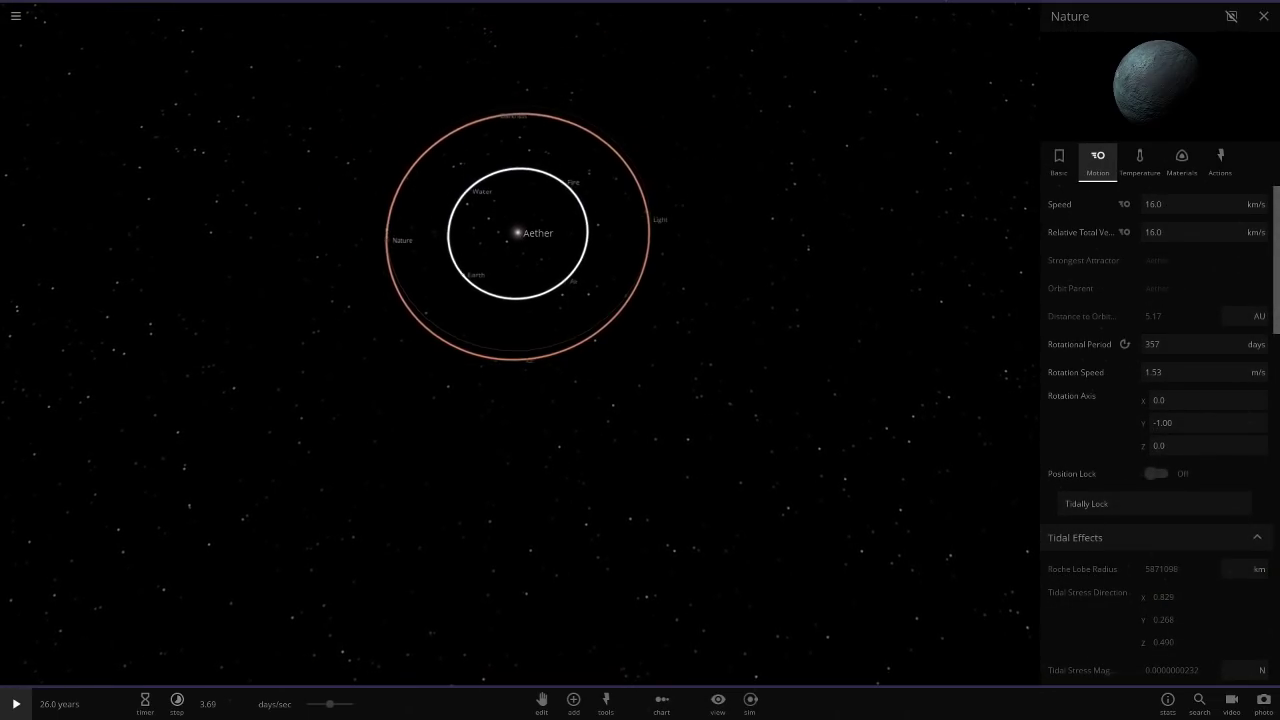
scroll(1156, 440, down, 5)
scroll(1156, 440, up, 4)
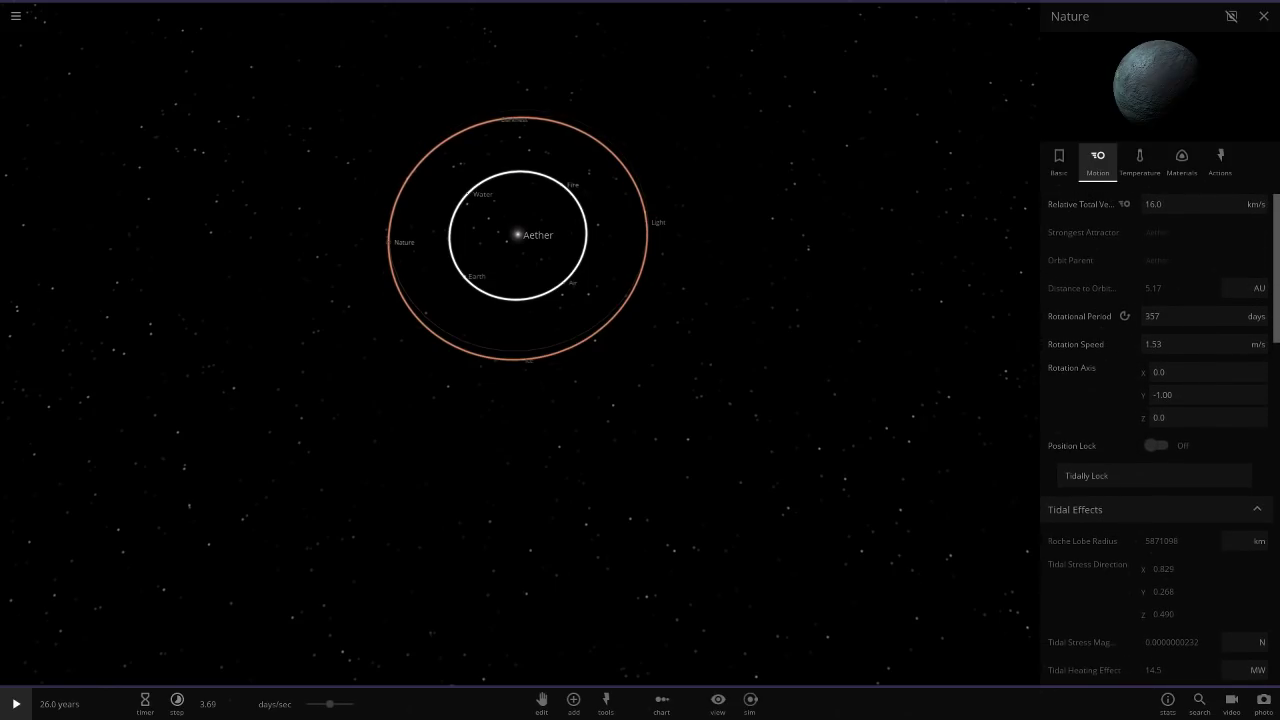
scroll(1156, 440, down, 6)
scroll(1156, 440, down, 2)
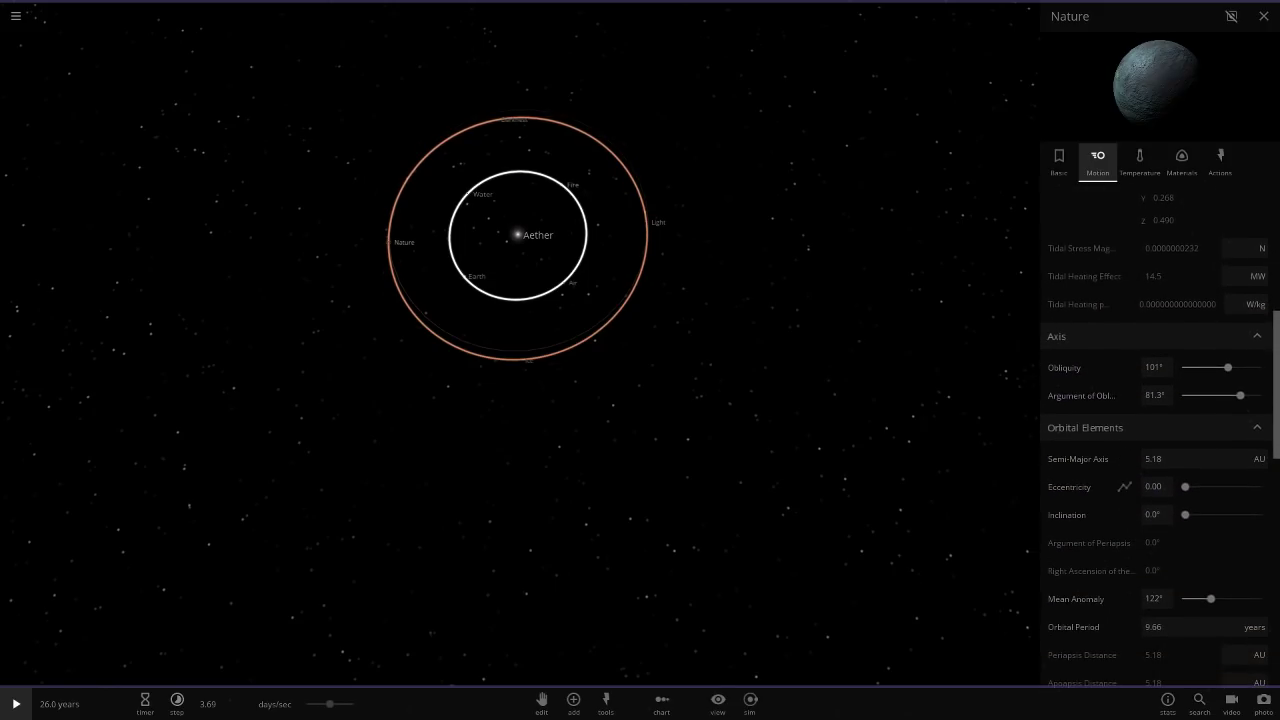
click(1155, 458)
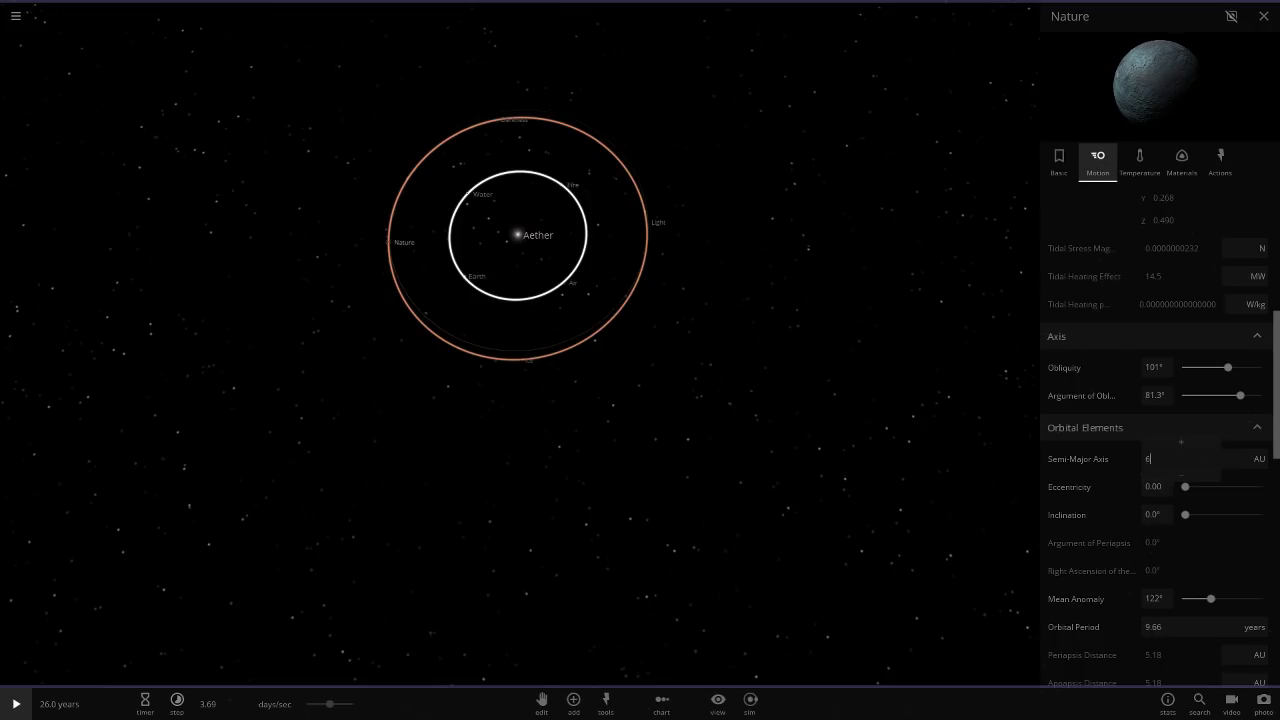
text(6.4)
key(Return)
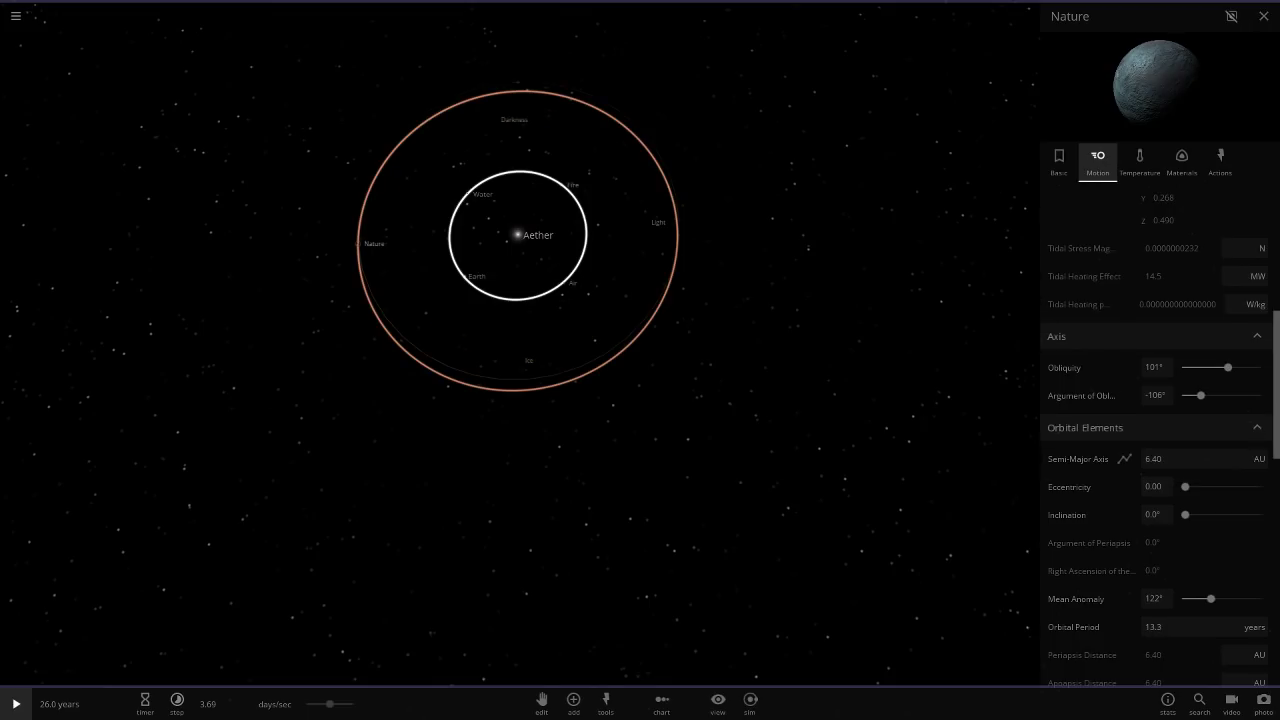
click(1155, 459)
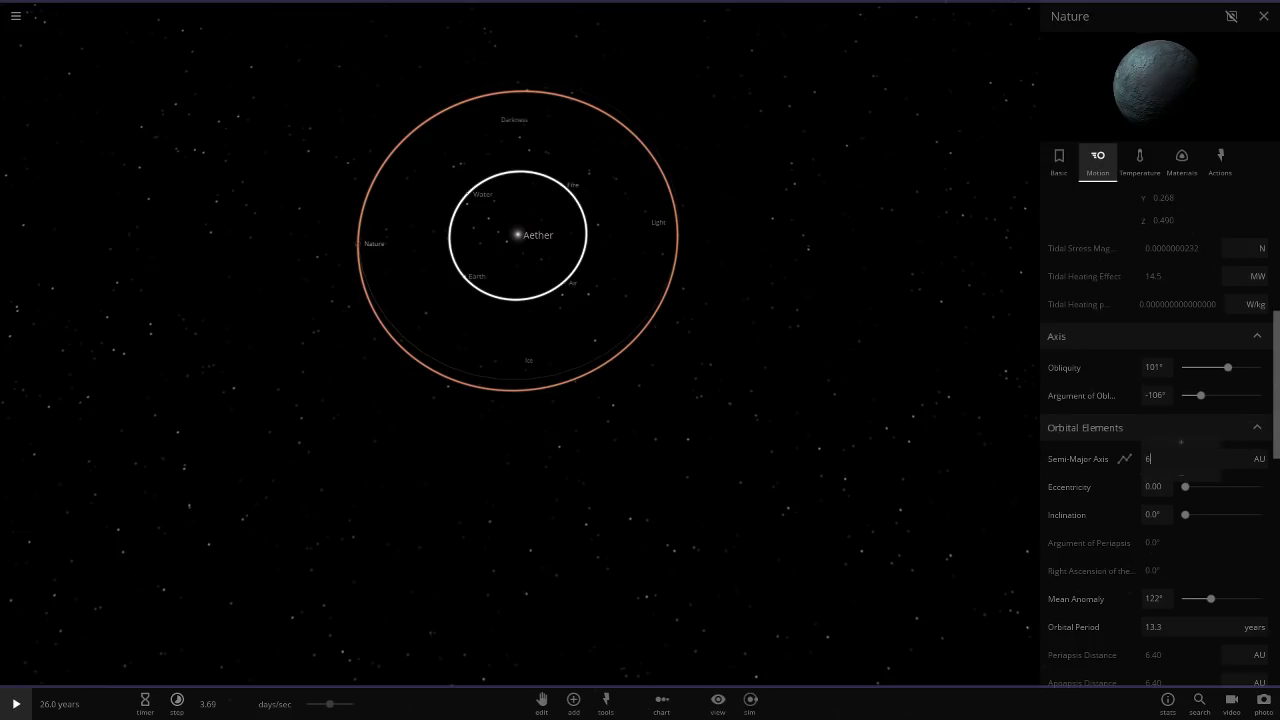
key(Return)
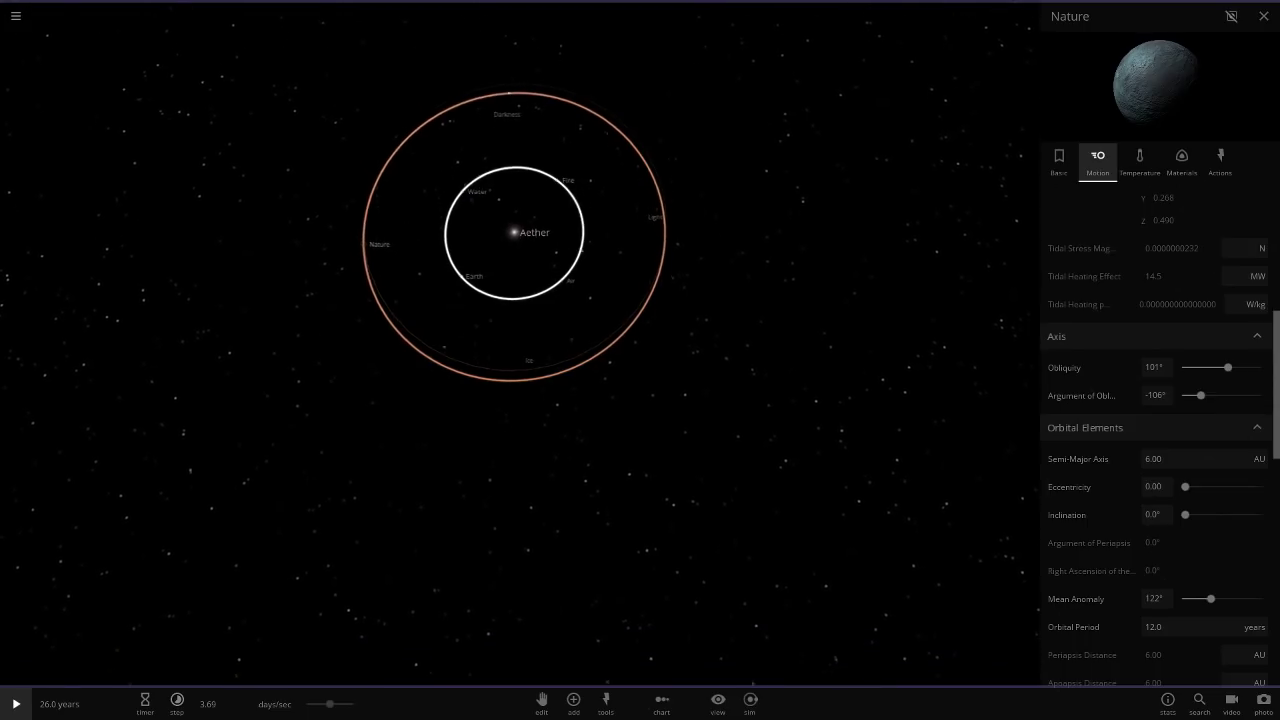
Set the semi-major axis of the planet Ice to 6 AU
click(522, 360)
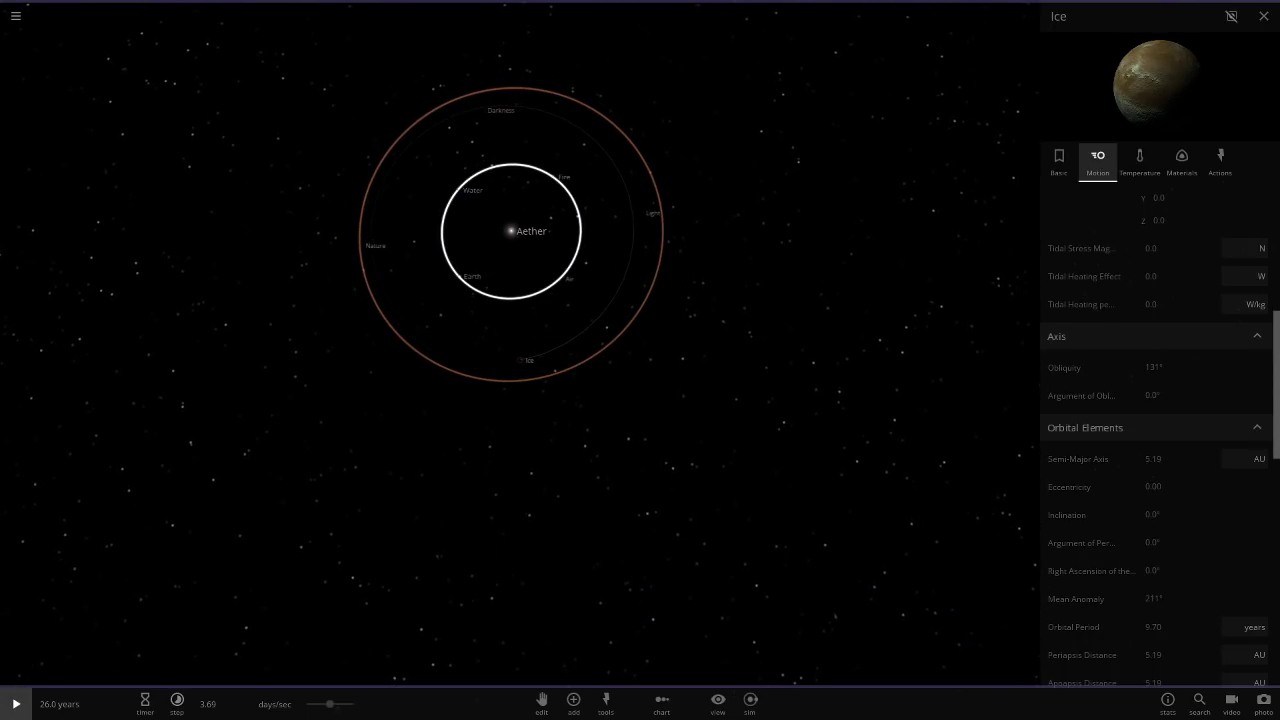
click(1153, 458)
text(6)
key(Return)
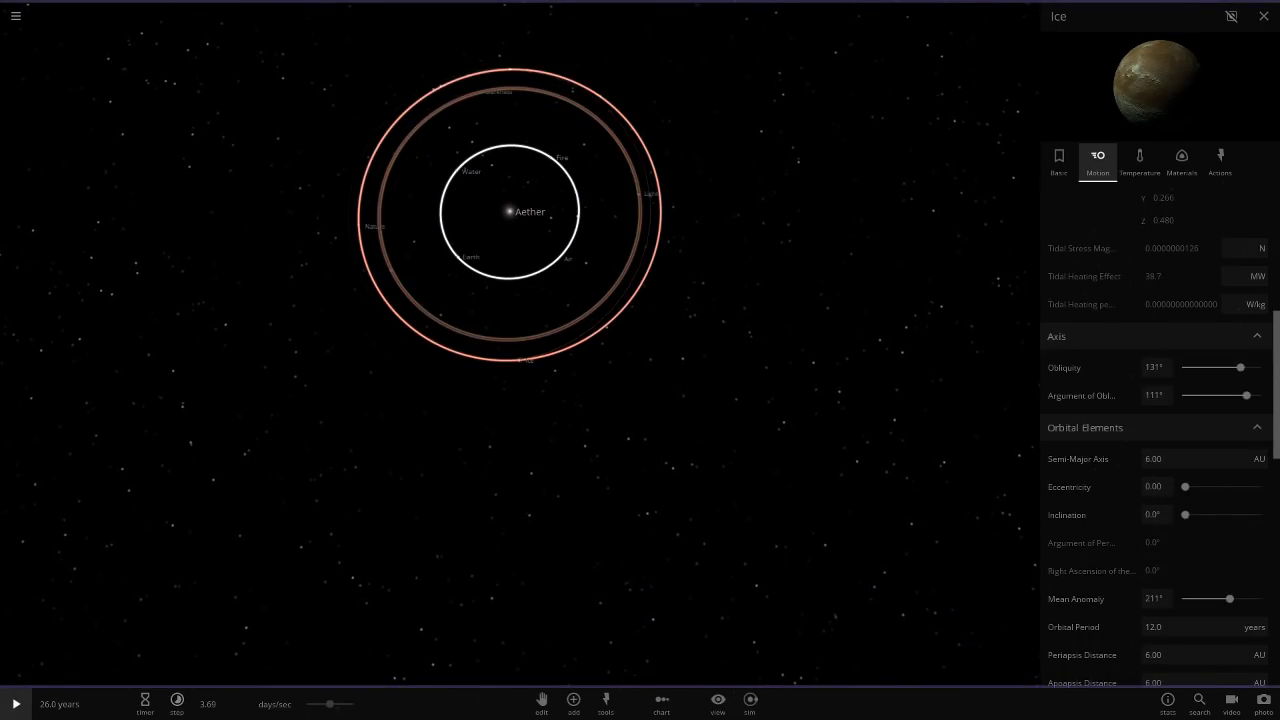
Set the semi-major axis of the planet Light to 6 AU
click(640, 194)
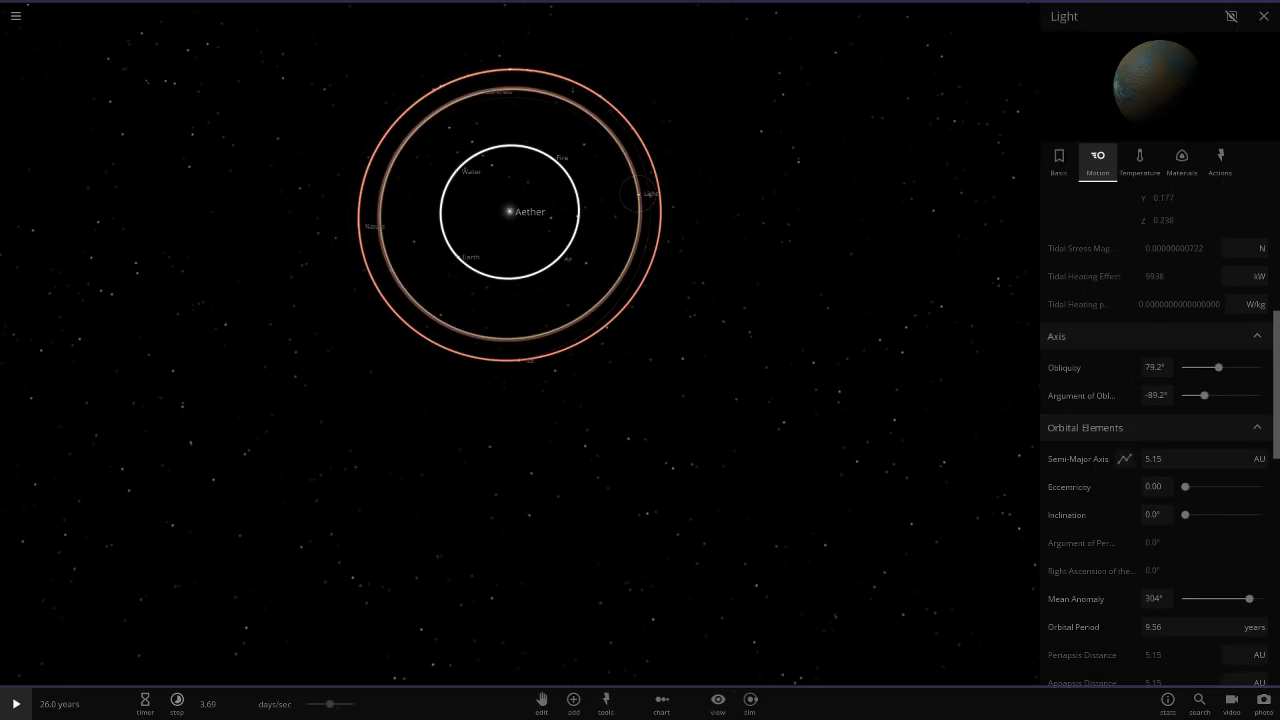
click(1153, 459)
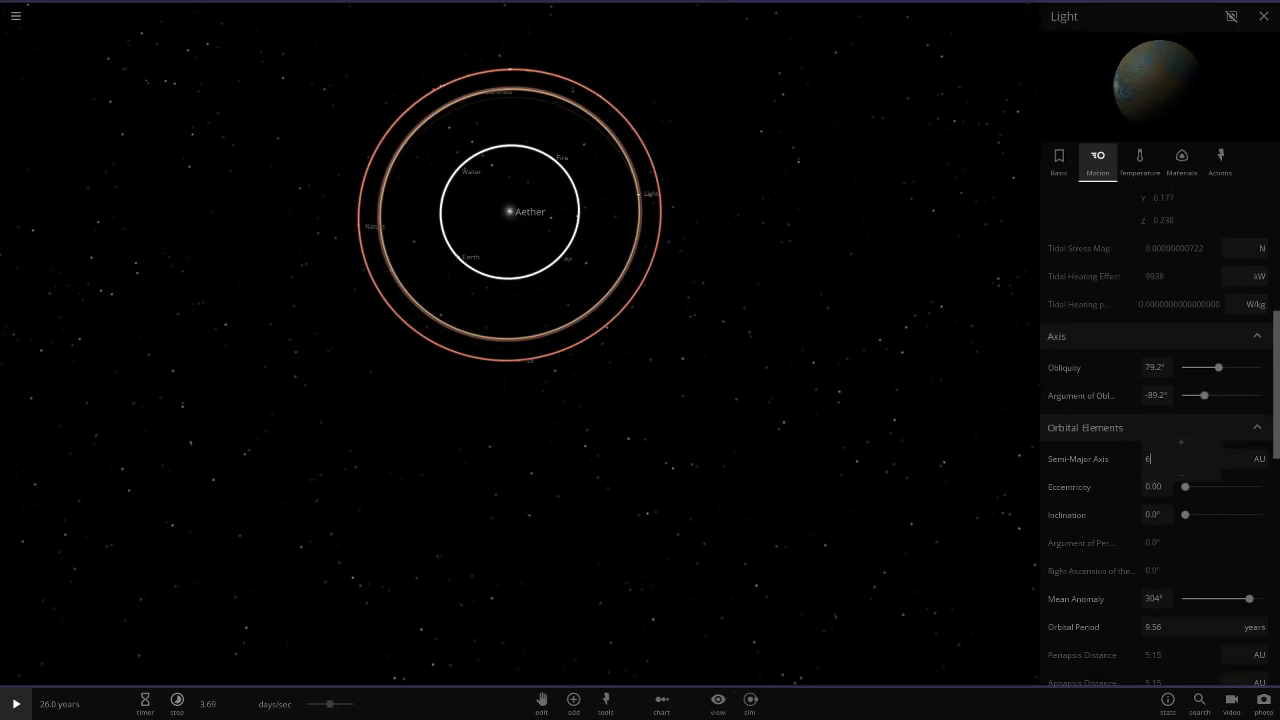
key(Return)
Set the semi-major axis of the planet Darkness to 6 AU
click(483, 91)
click(1153, 459)
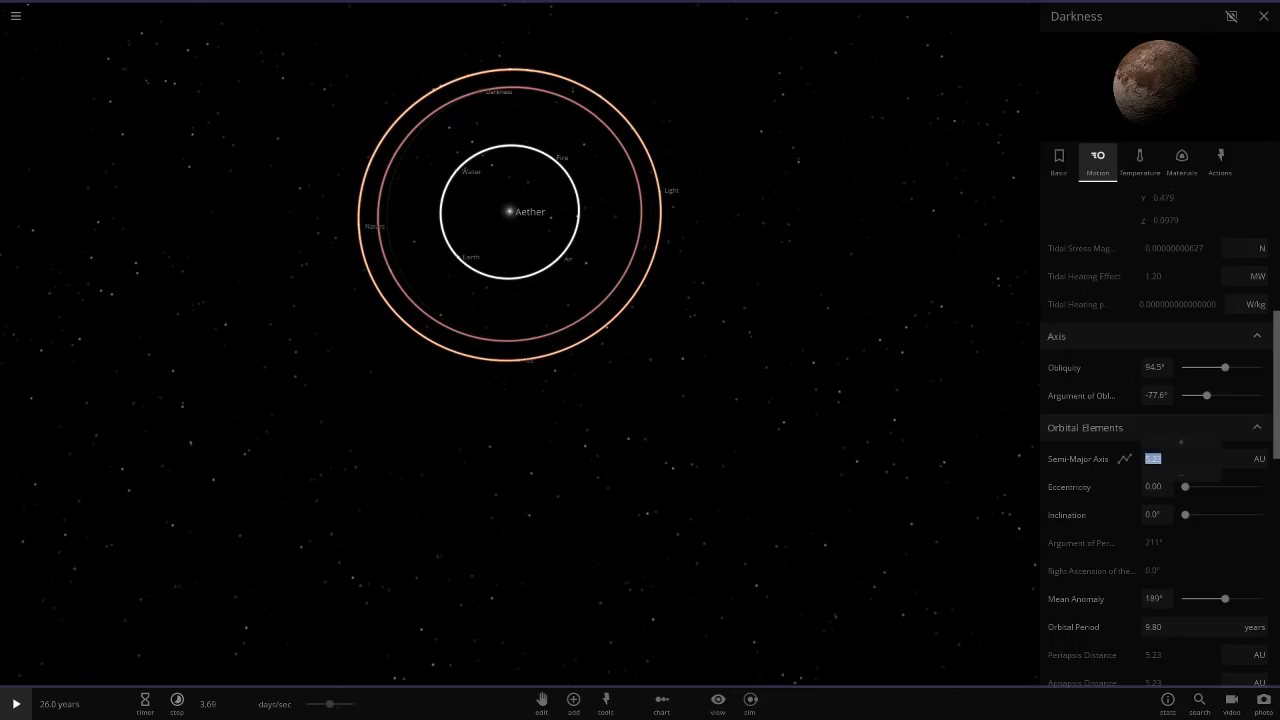
text(6)
key(Return)
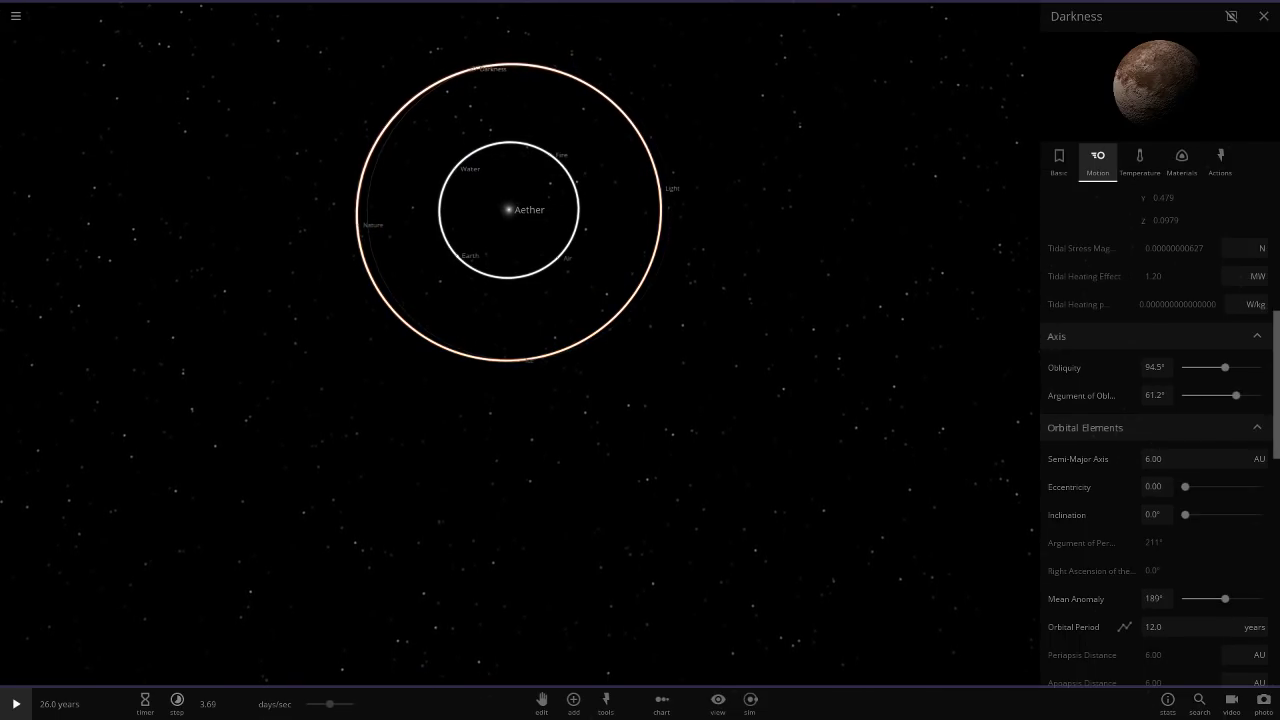
Check the orbital elements of Light, Ice and Nature, and set the mean anomaly of Darkness to 180°
click(659, 190)
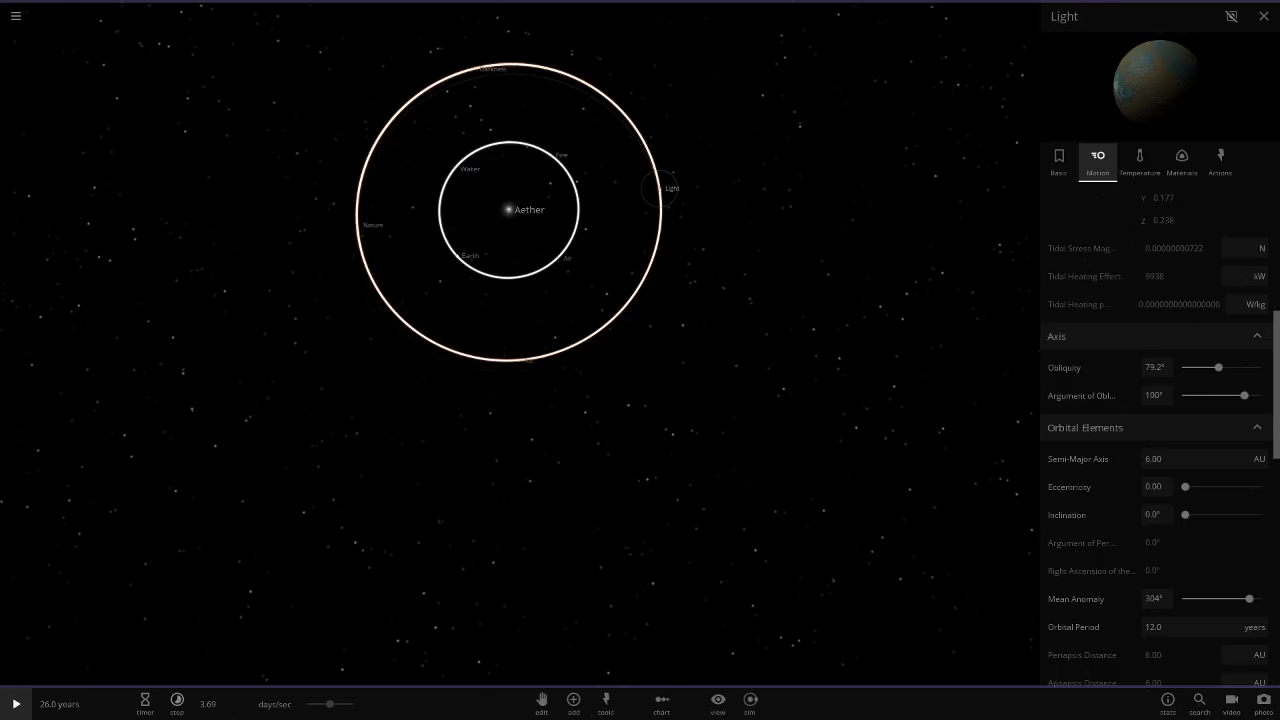
click(520, 360)
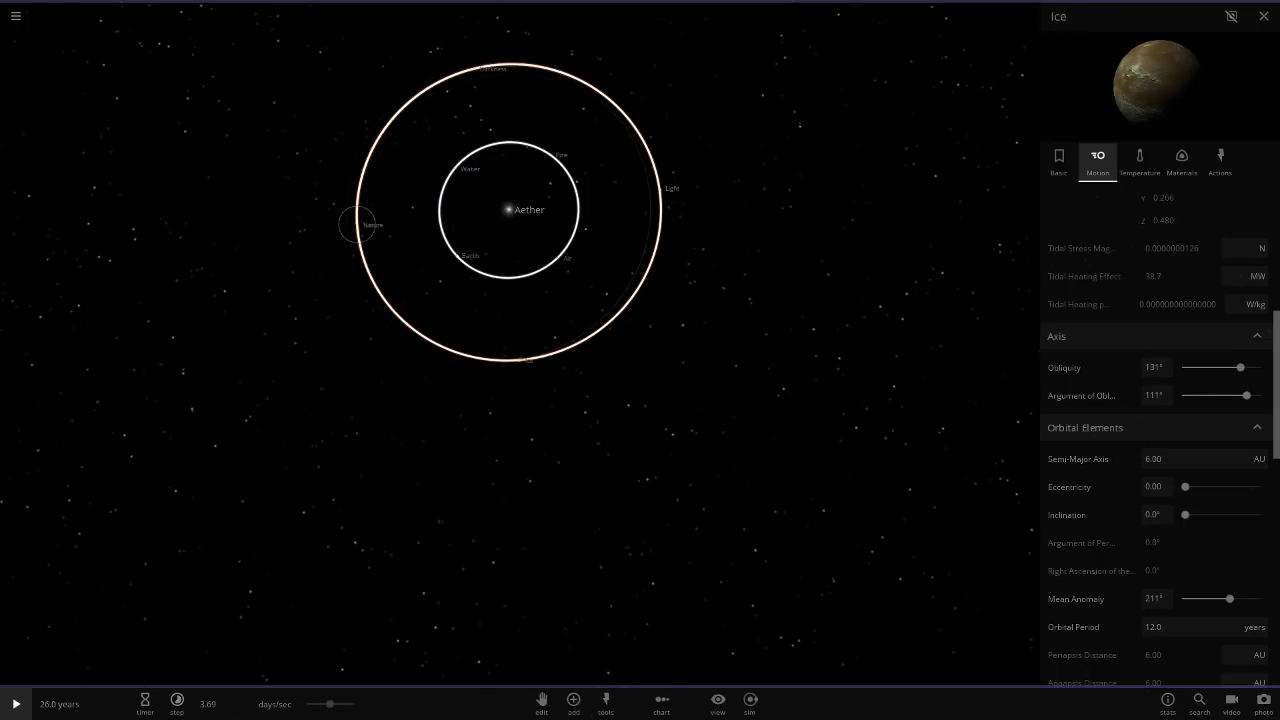
click(357, 224)
click(473, 68)
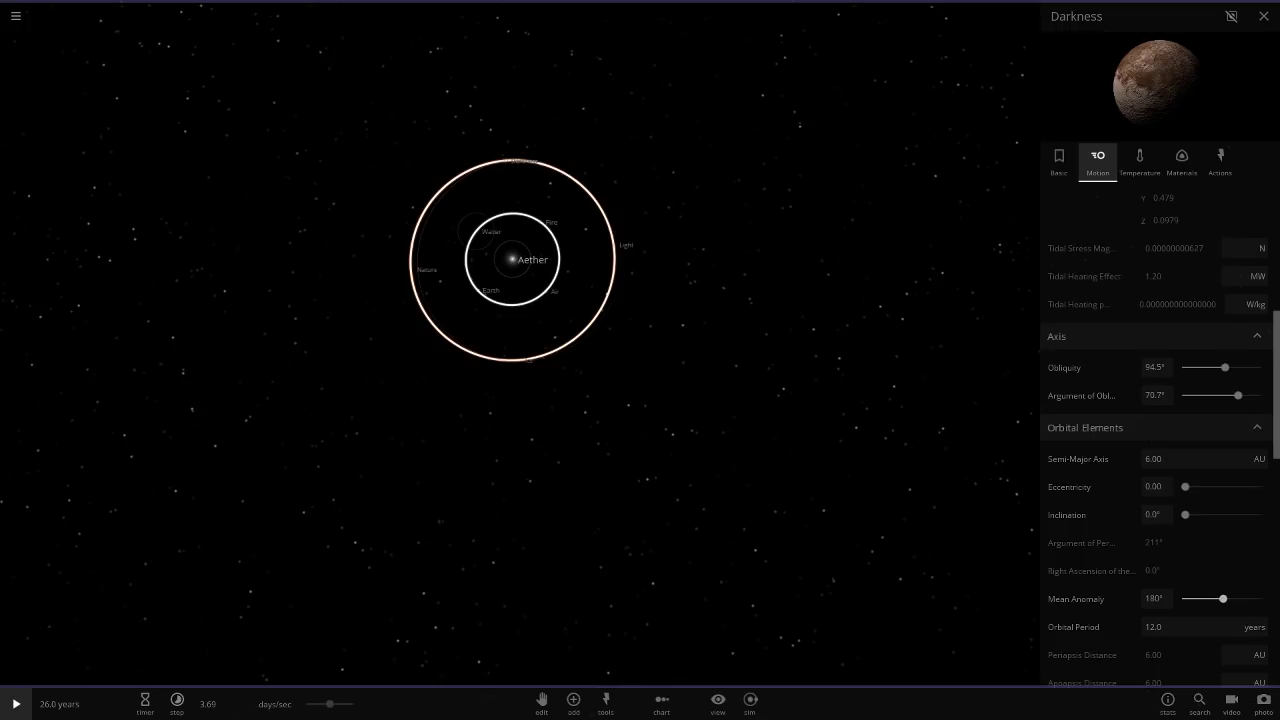
Examine the planets' spacing around Aether from above with orbit lines and trails toggled and the grid overlaid
click(475, 231)
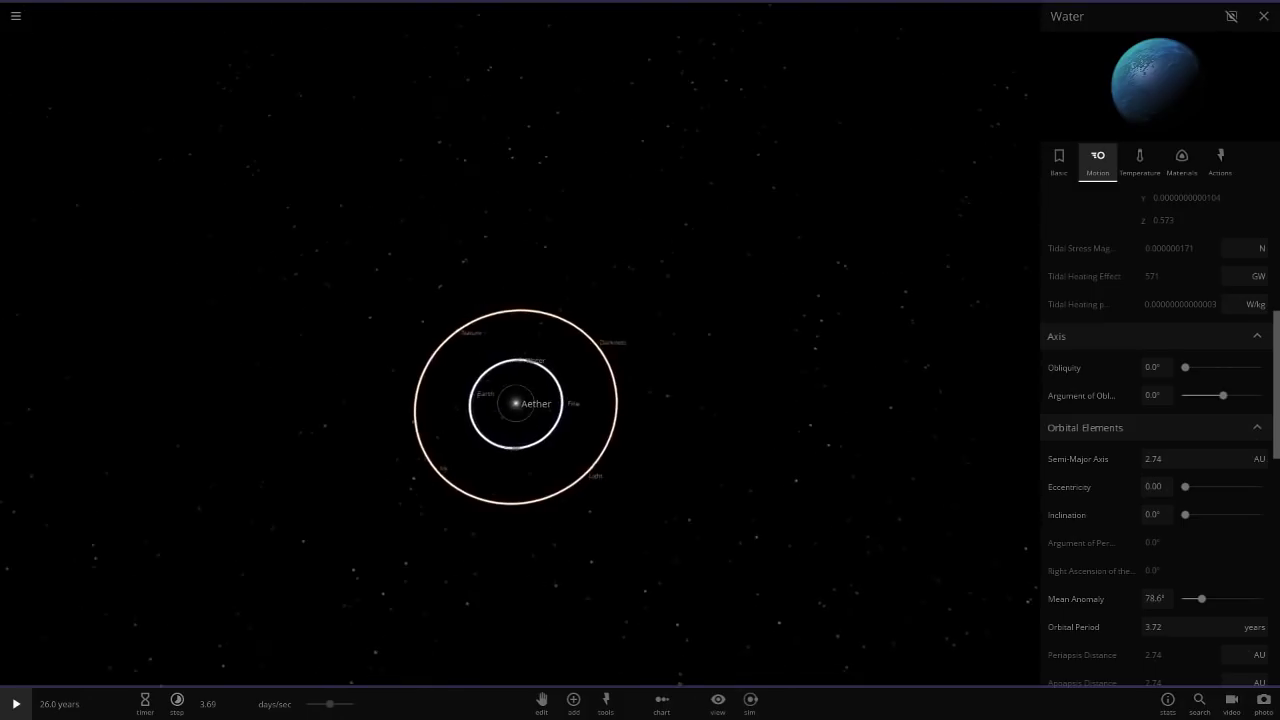
click(507, 402)
click(717, 703)
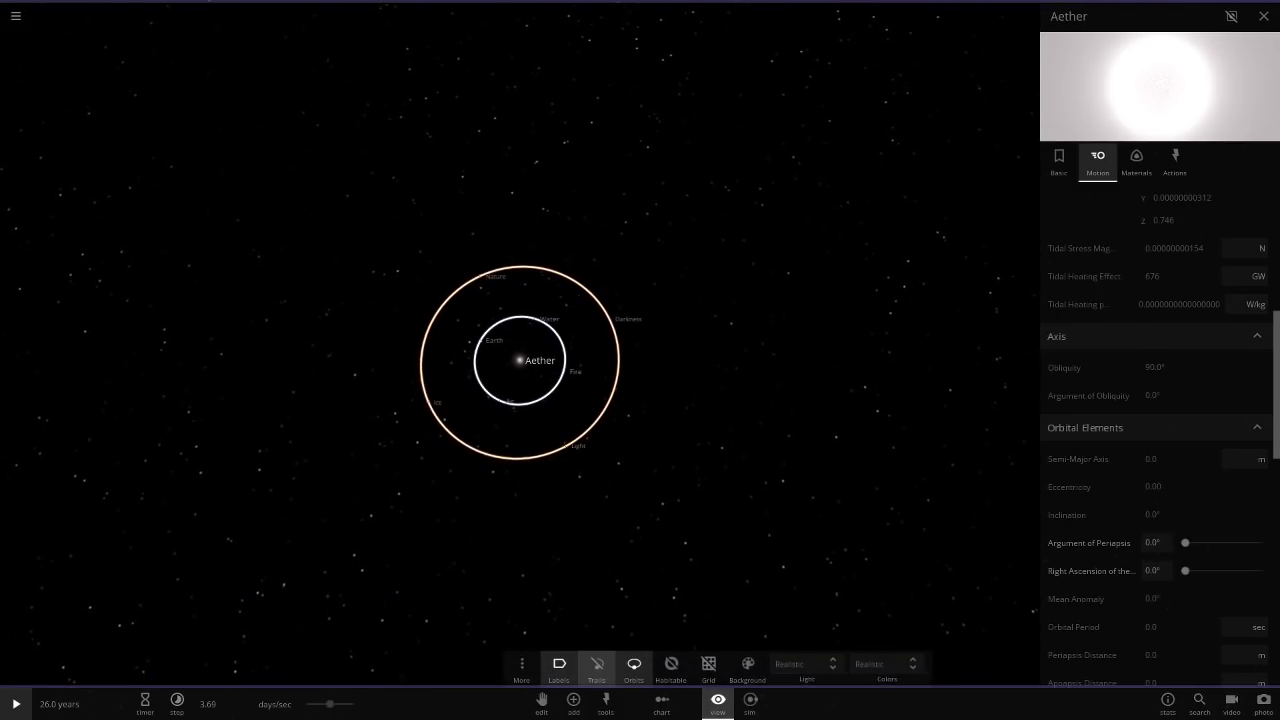
click(634, 668)
click(640, 520)
drag(640, 500, 530, 500)
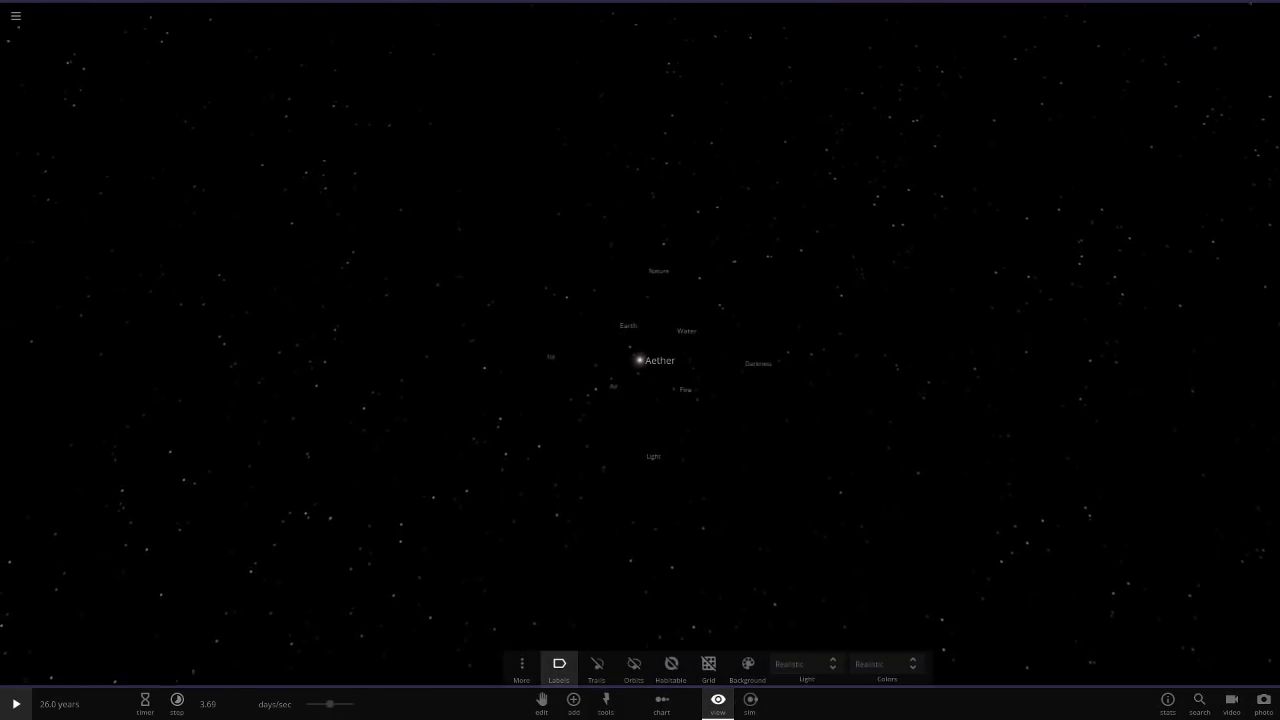
scroll(640, 360, up, 3)
key(t)
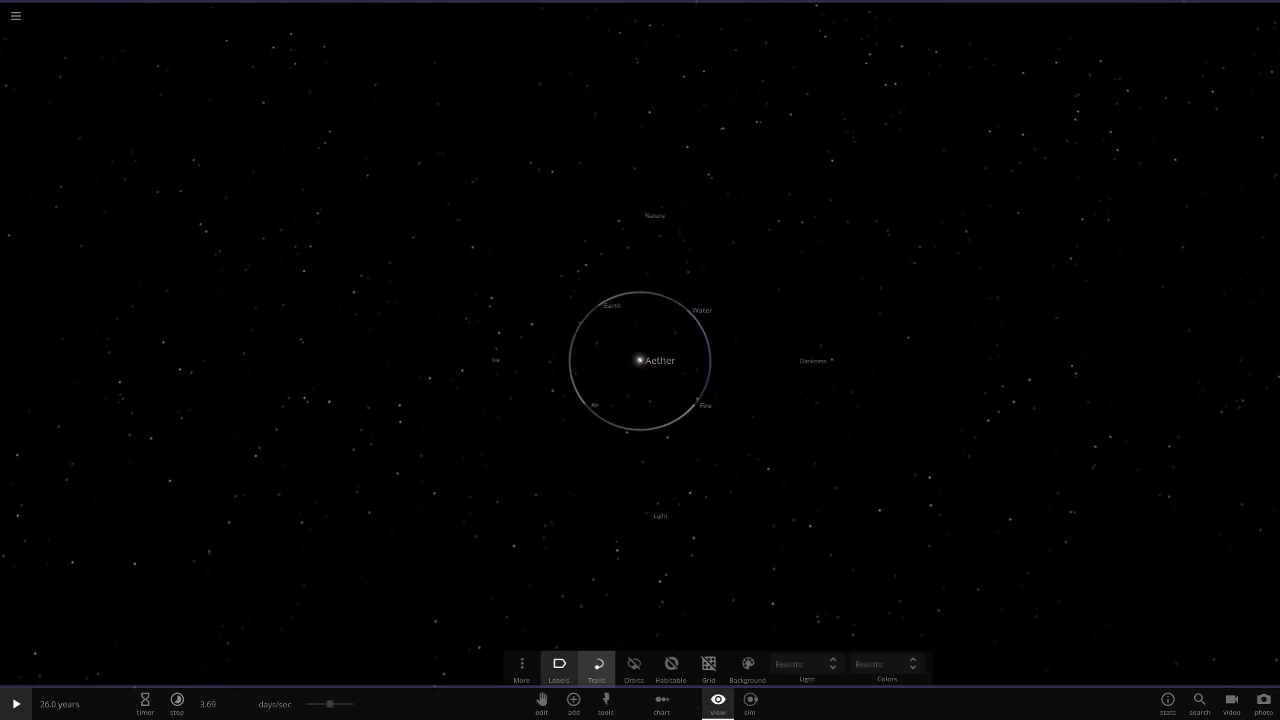
key(t)
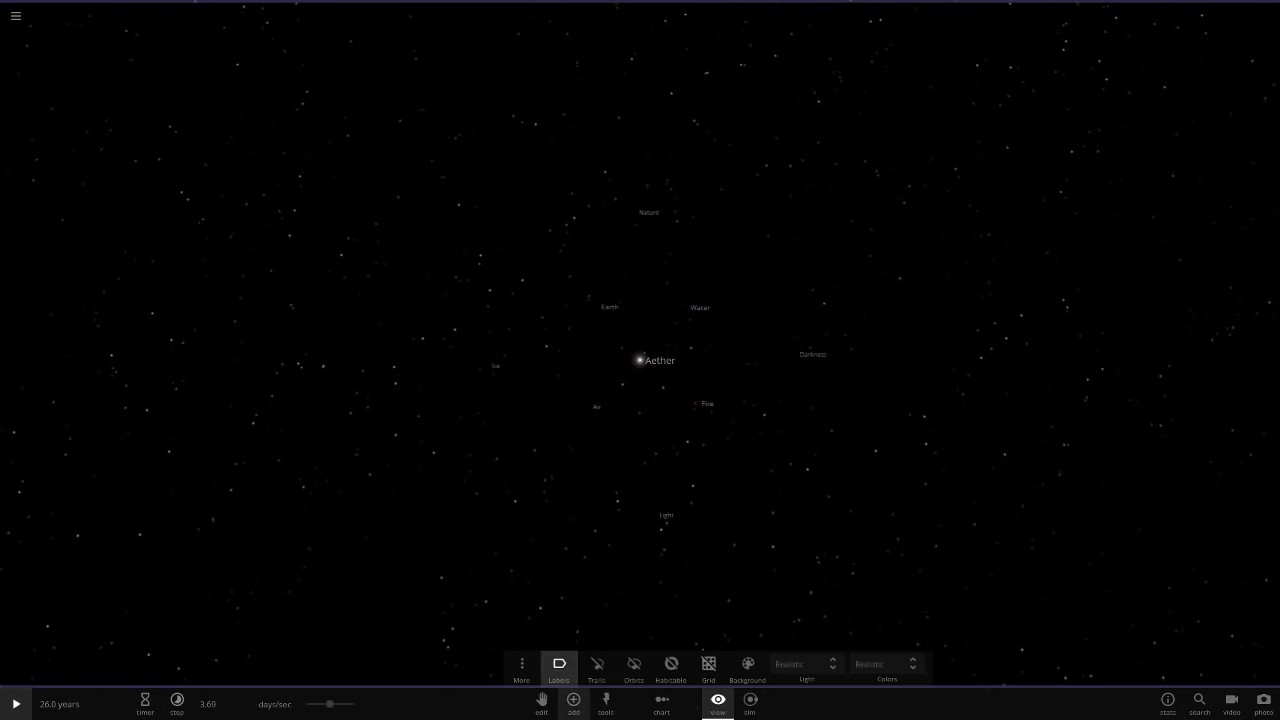
key(o)
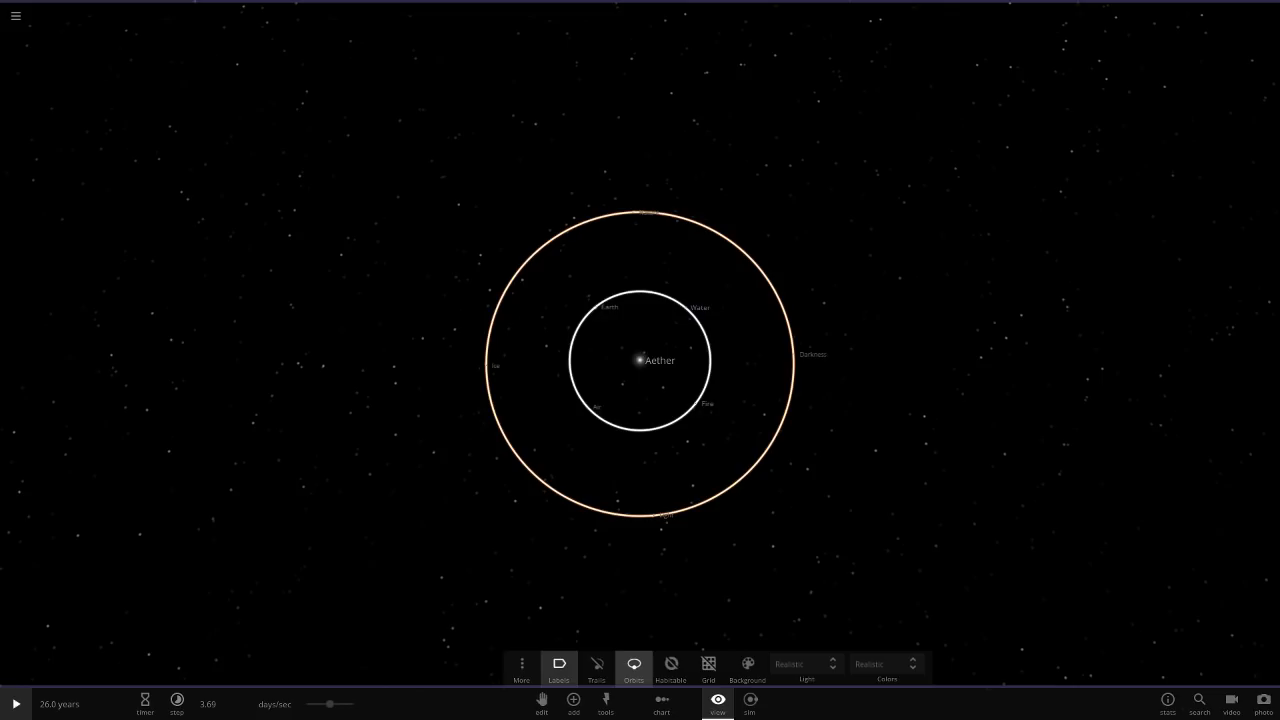
key(g)
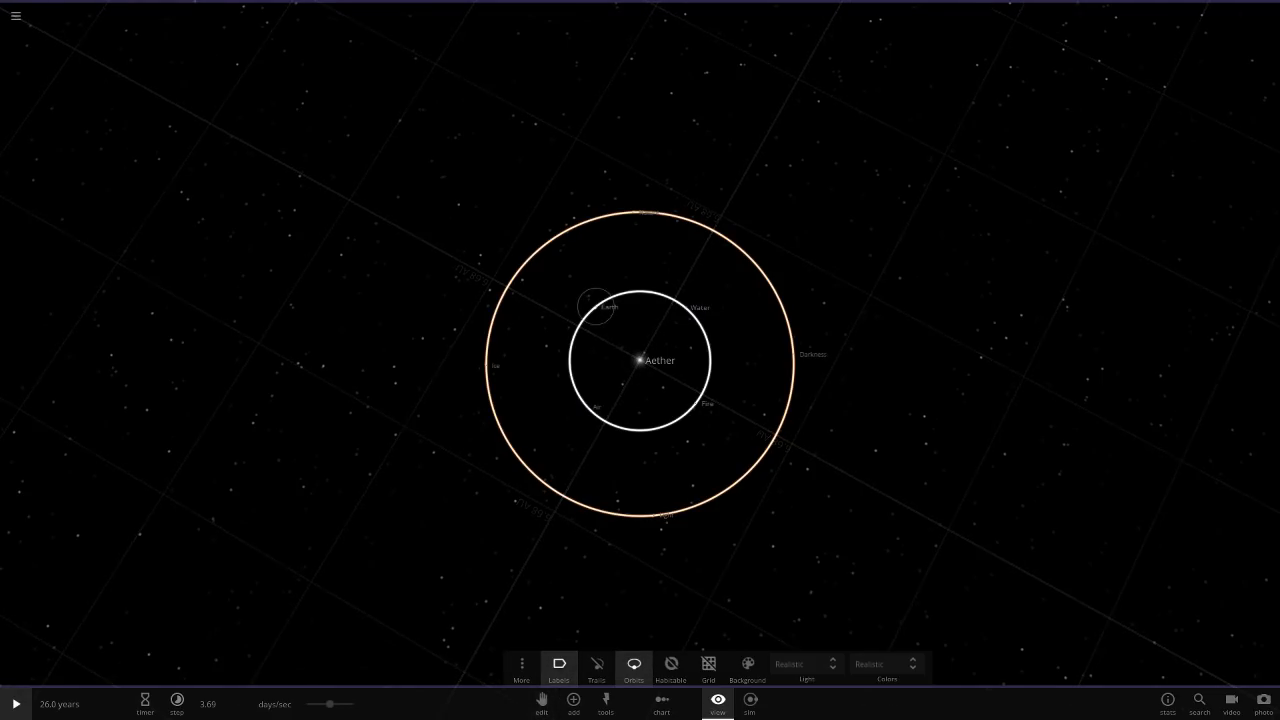
Adjust the position of the inner planet Earth along its orbit by setting its mean anomaly to 348°
click(596, 307)
click(1230, 340)
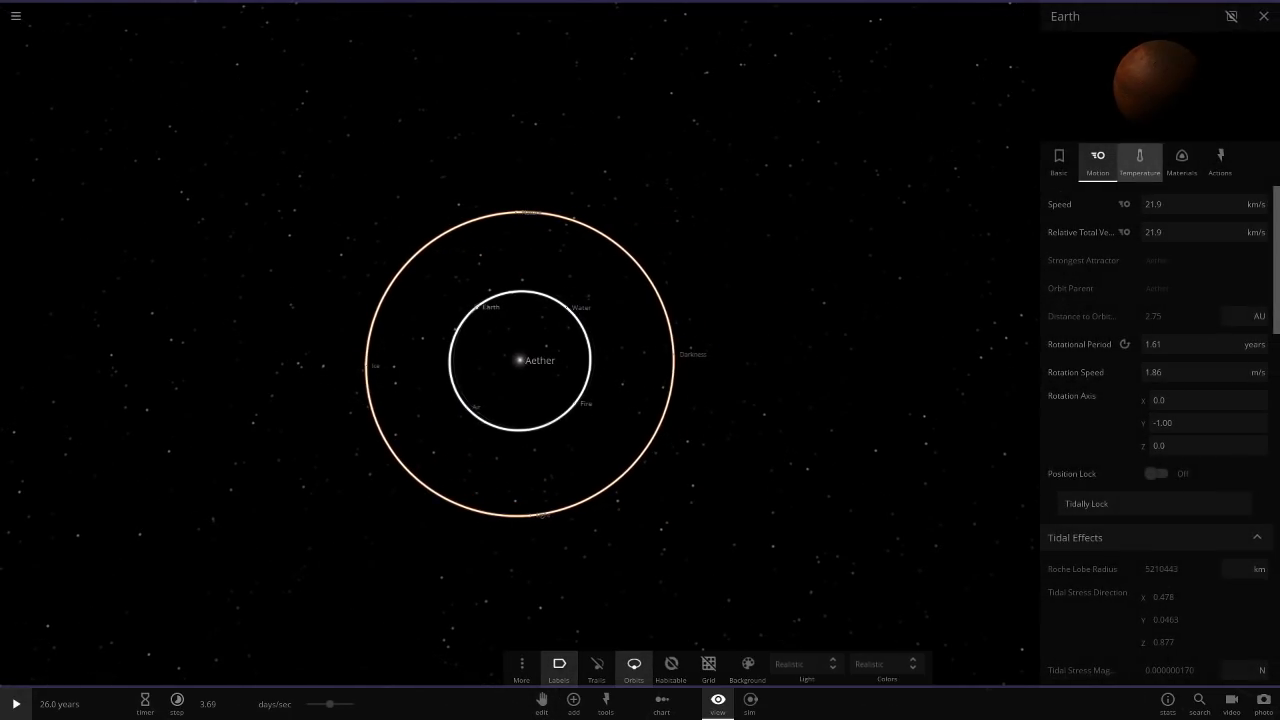
click(1139, 162)
click(1098, 160)
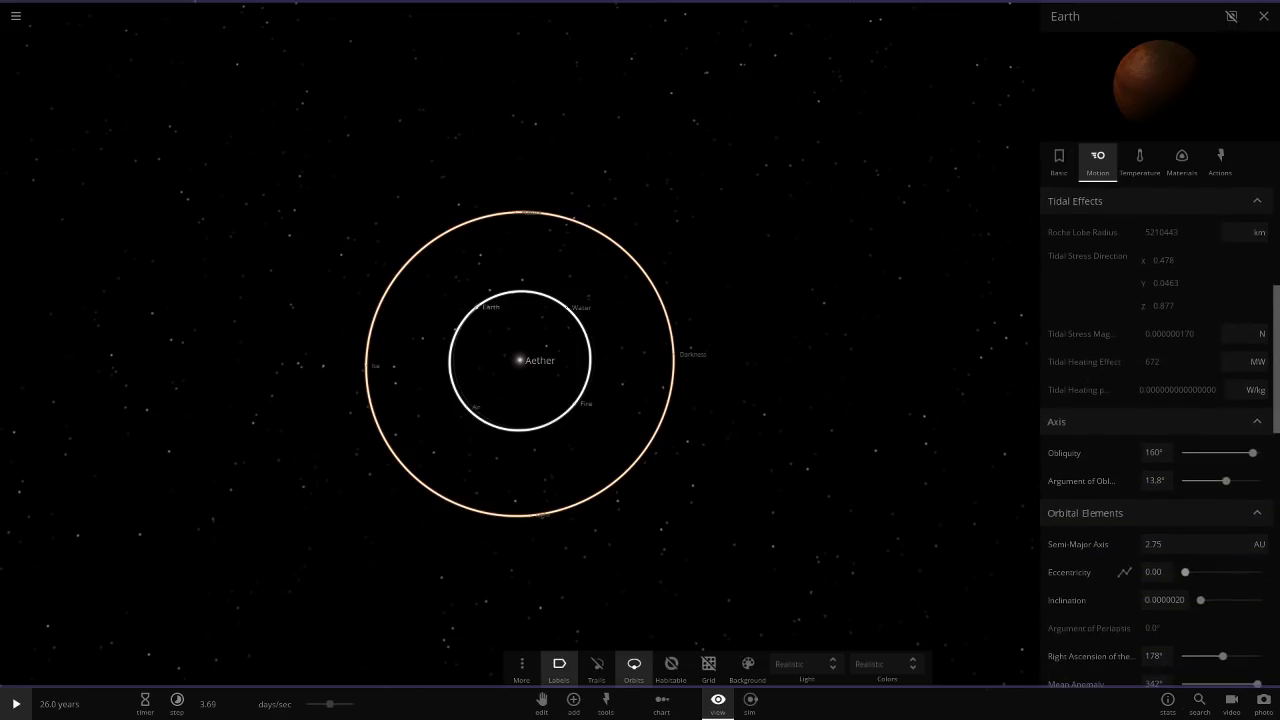
scroll(1160, 438, down, 2)
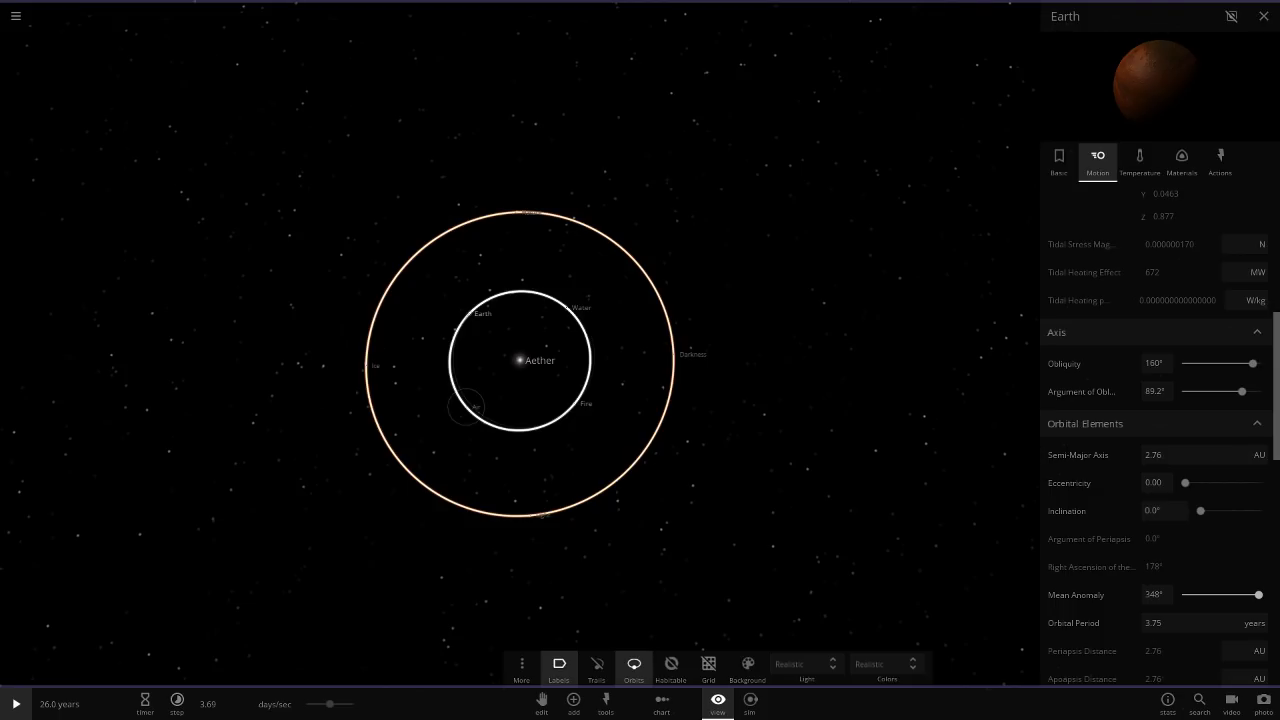
Set the mean anomaly of the inner planet Air to 245° and inspect the spacing from another angle
click(467, 407)
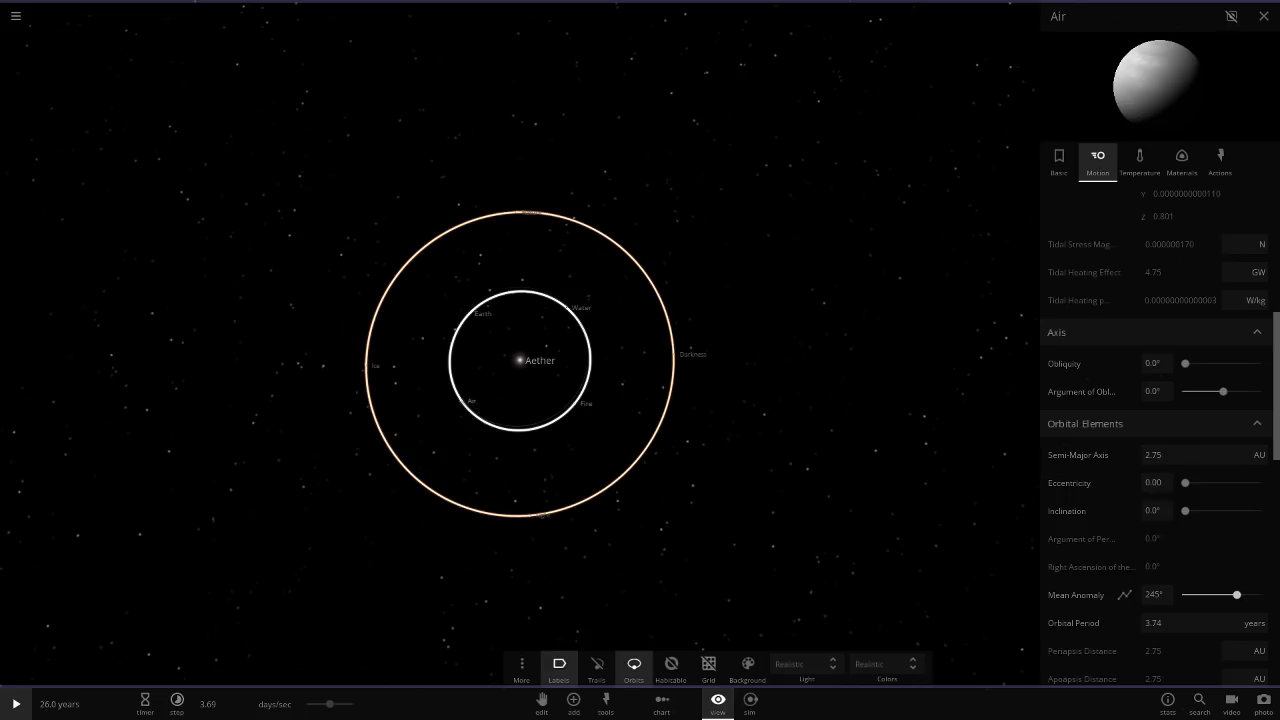
drag(680, 450, 805, 380)
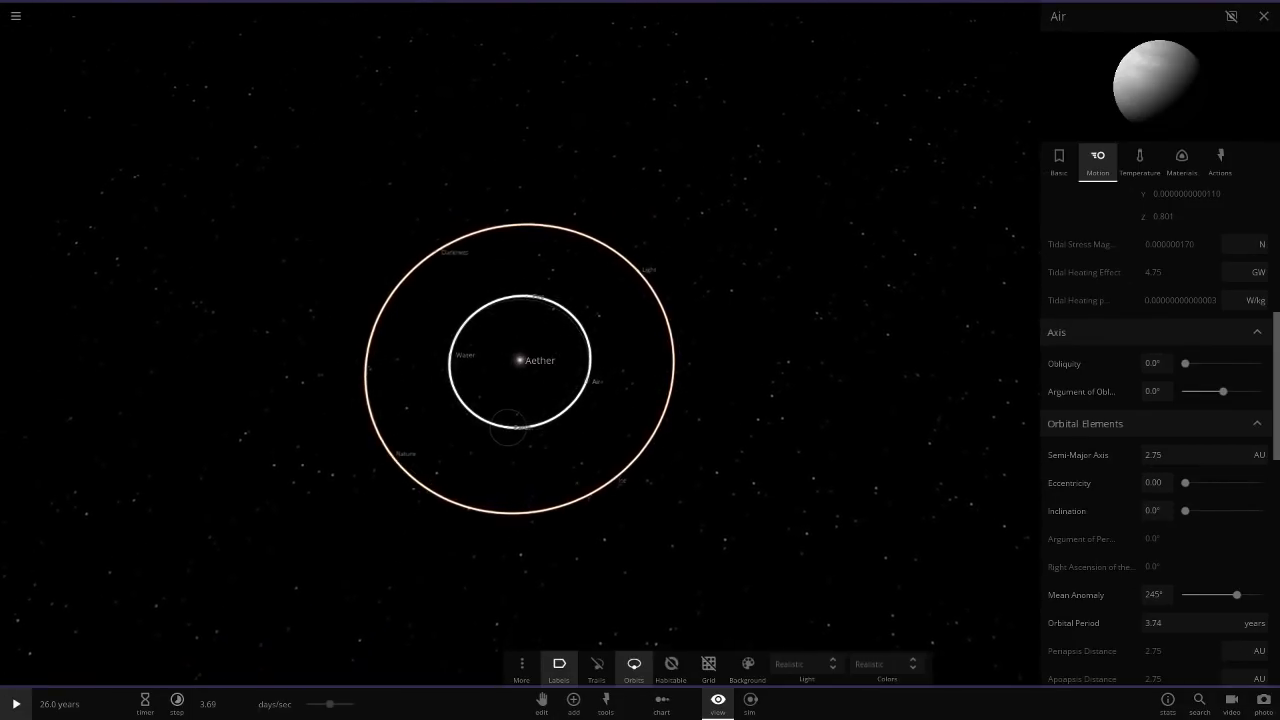
drag(508, 428, 455, 375)
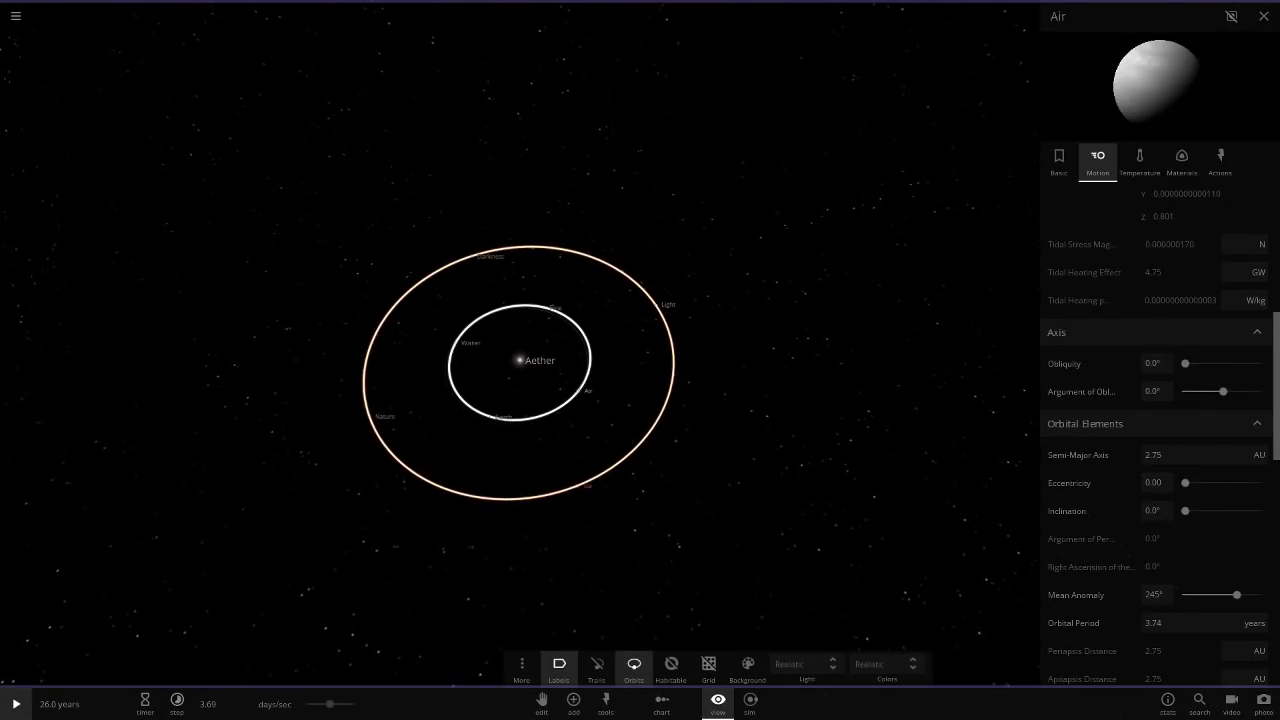
Run the simulation for a moment to watch the orbits, and select Earth to inspect its orbital elements
click(718, 700)
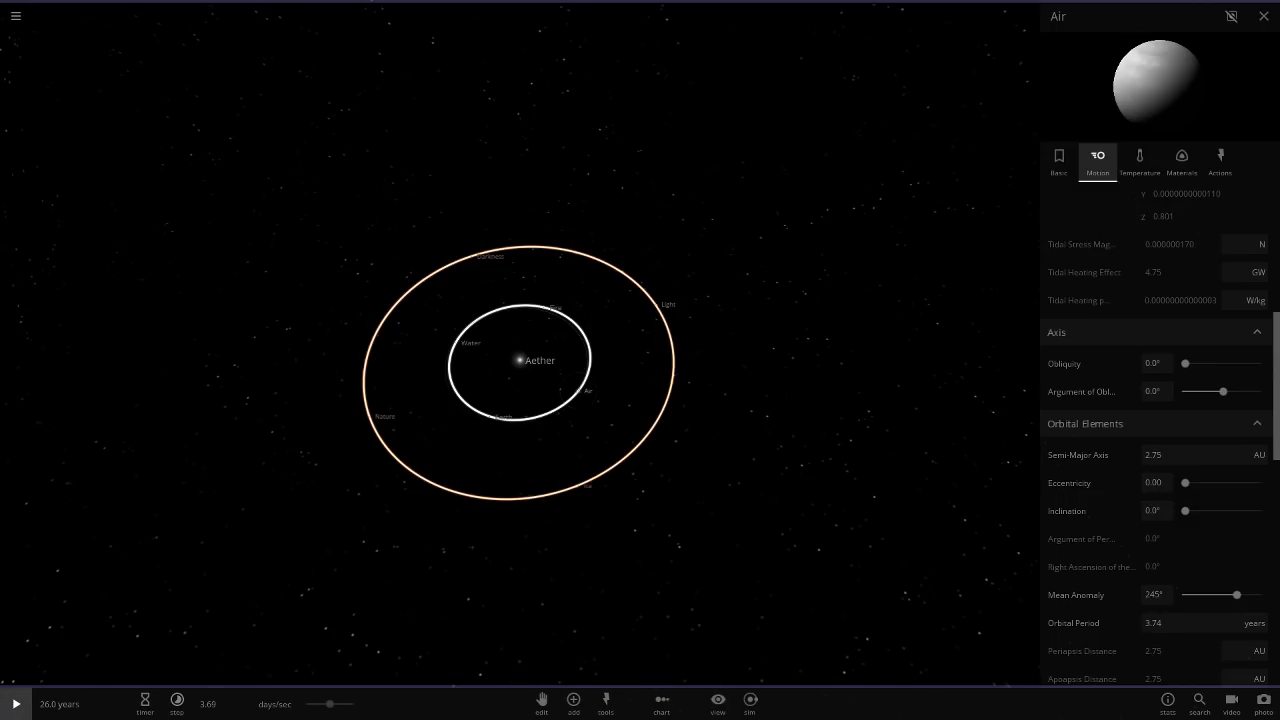
key(space)
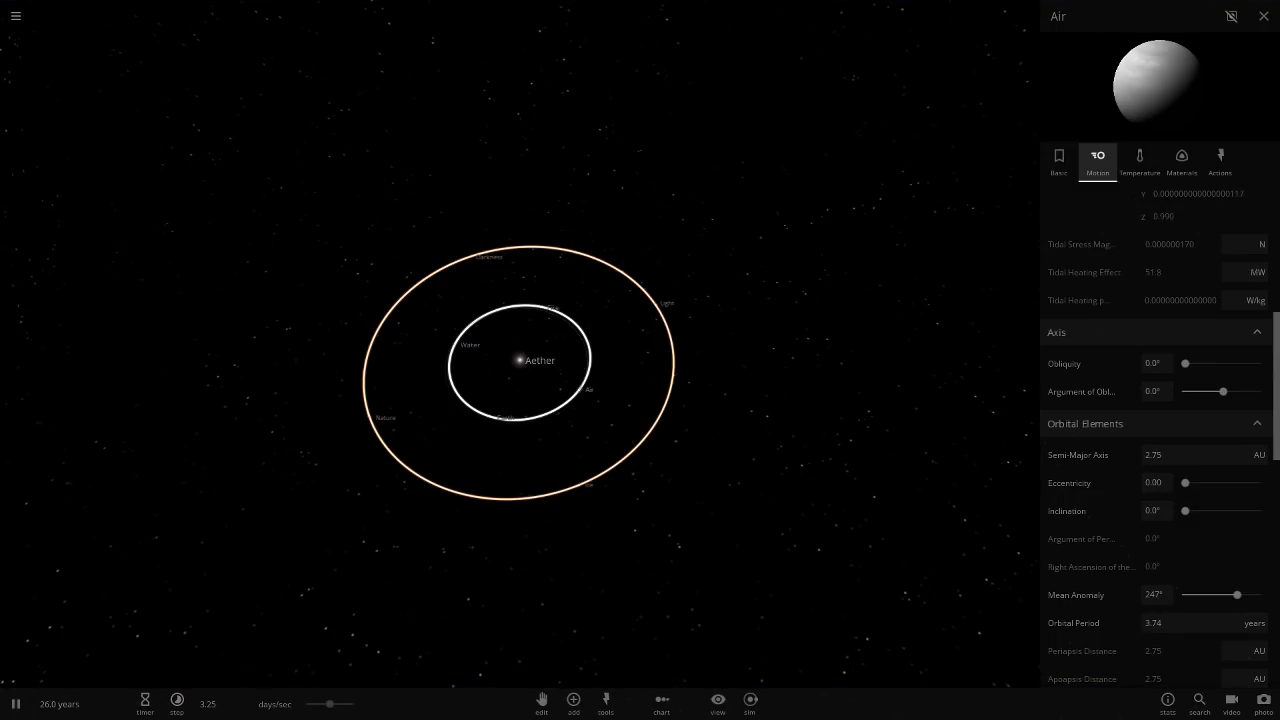
key(space)
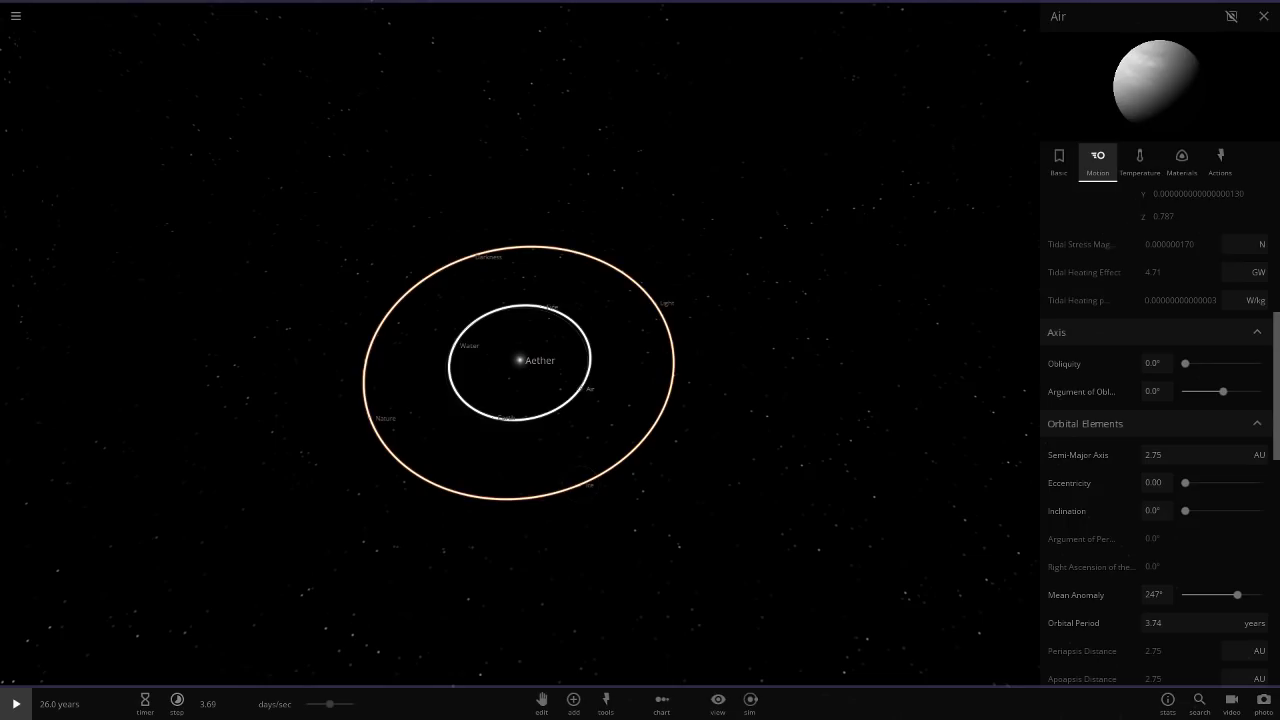
click(492, 417)
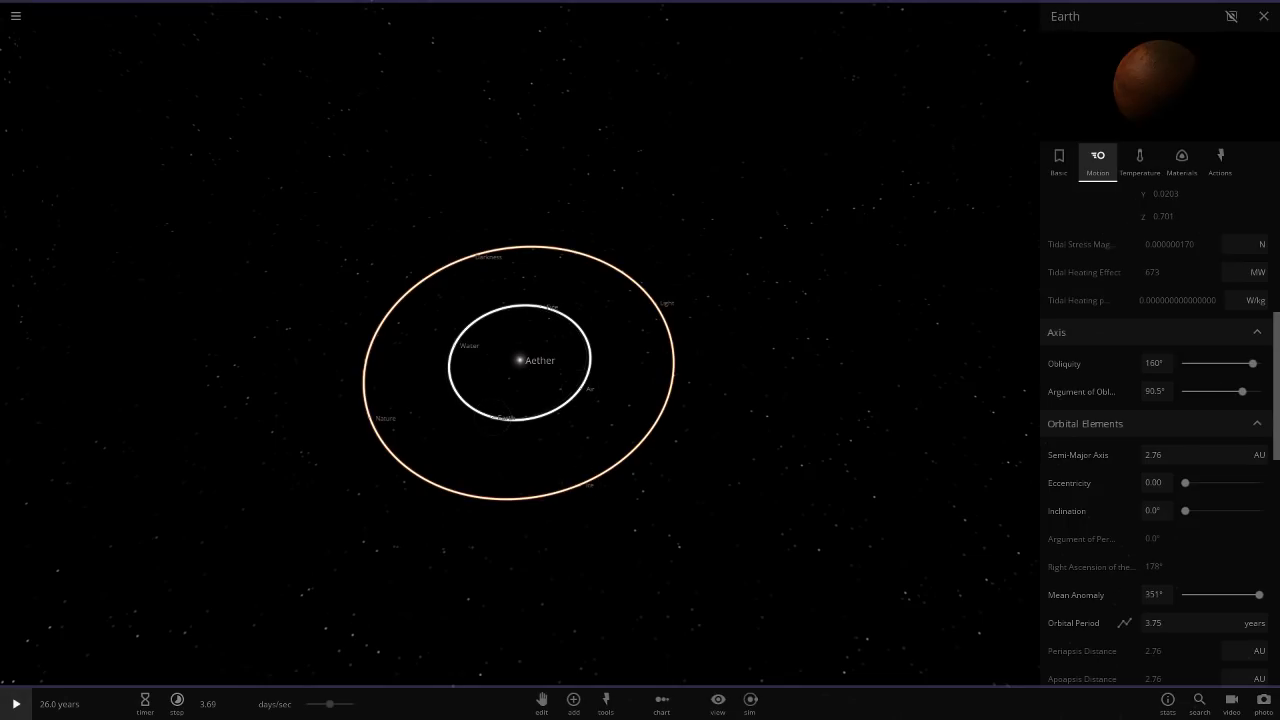
Set the orbital period of the inner planets Air and Earth to 3.76 years each
click(580, 388)
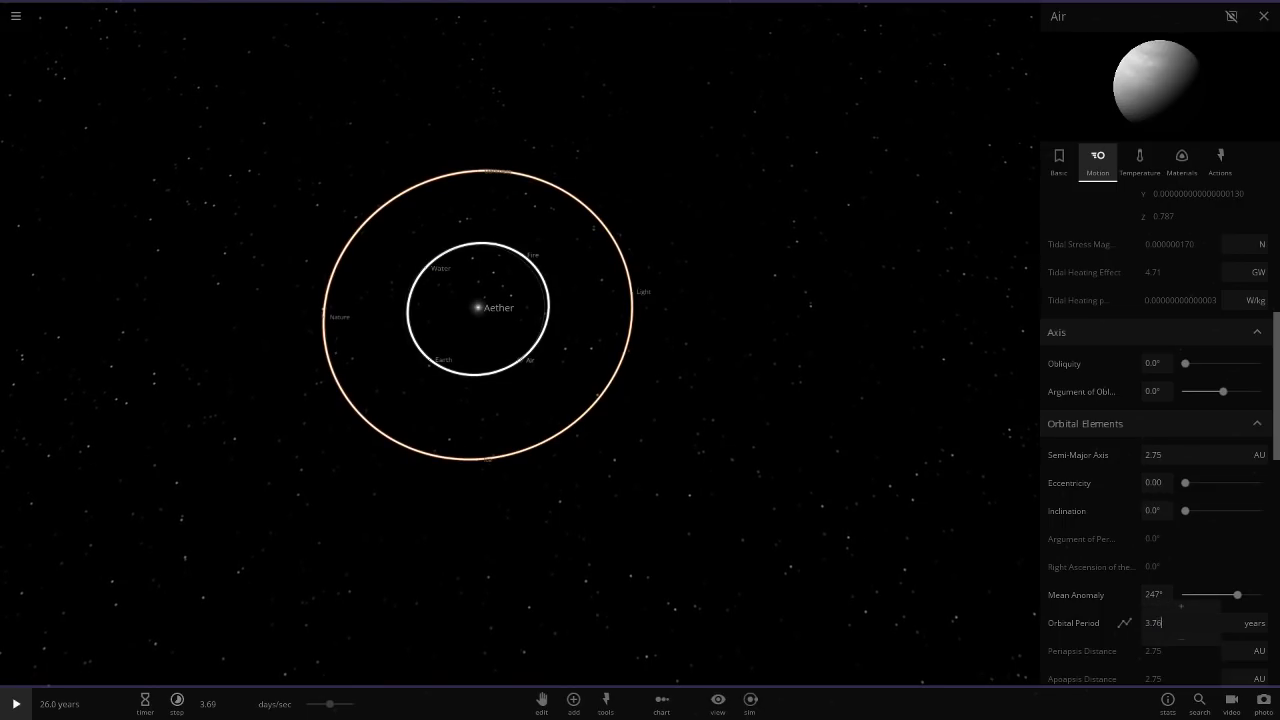
key(Return)
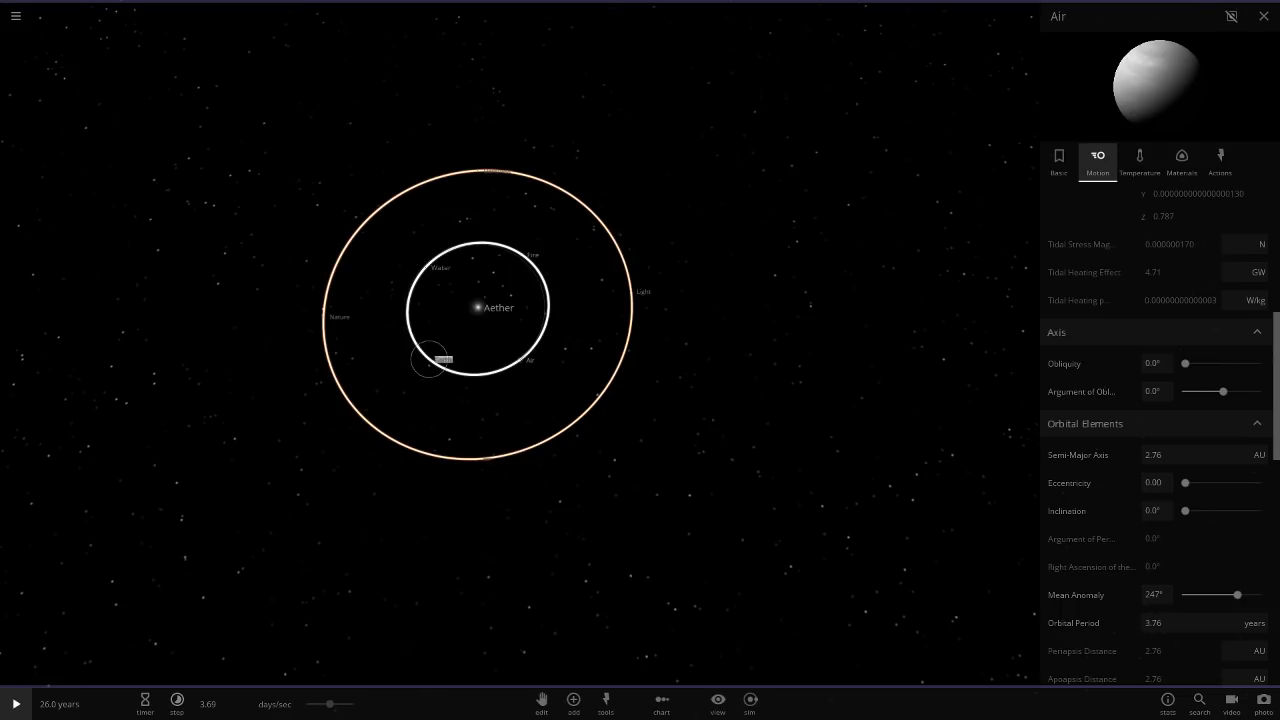
click(430, 360)
click(1160, 622)
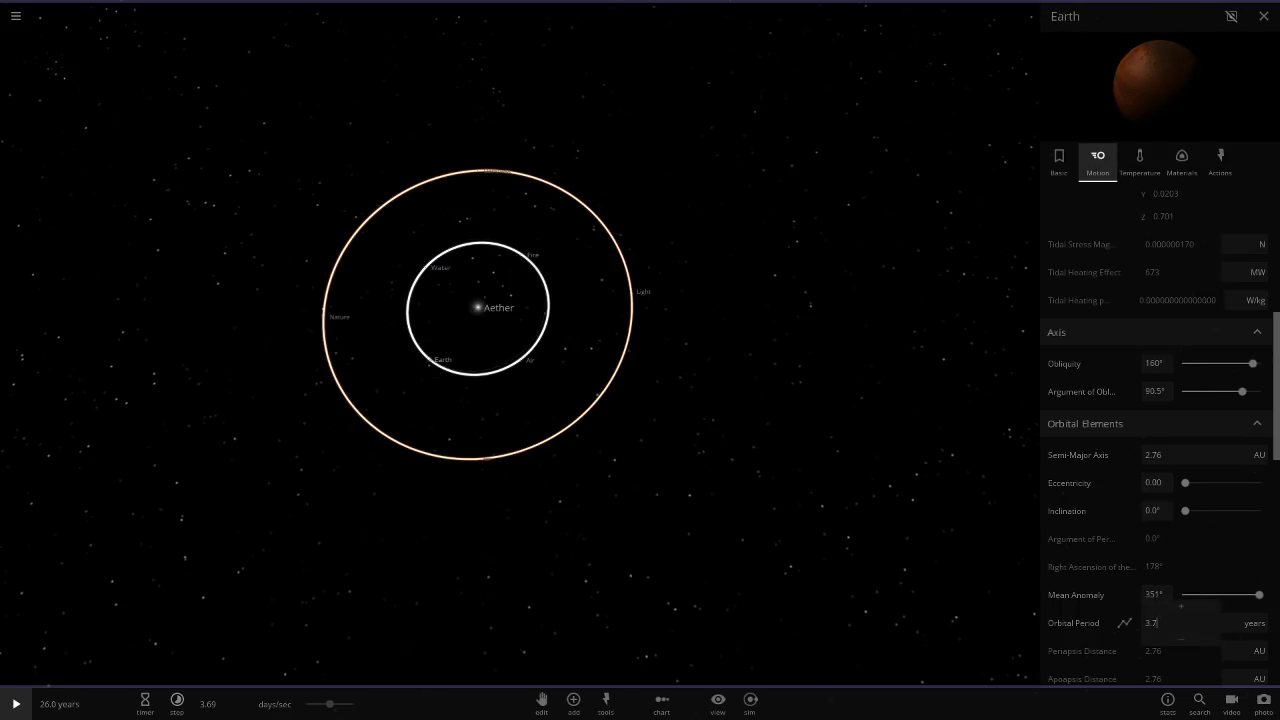
text(6)
key(Return)
Match the inner planets Fire and Water to the same orbit by setting their orbital periods to 3.76 years
click(521, 255)
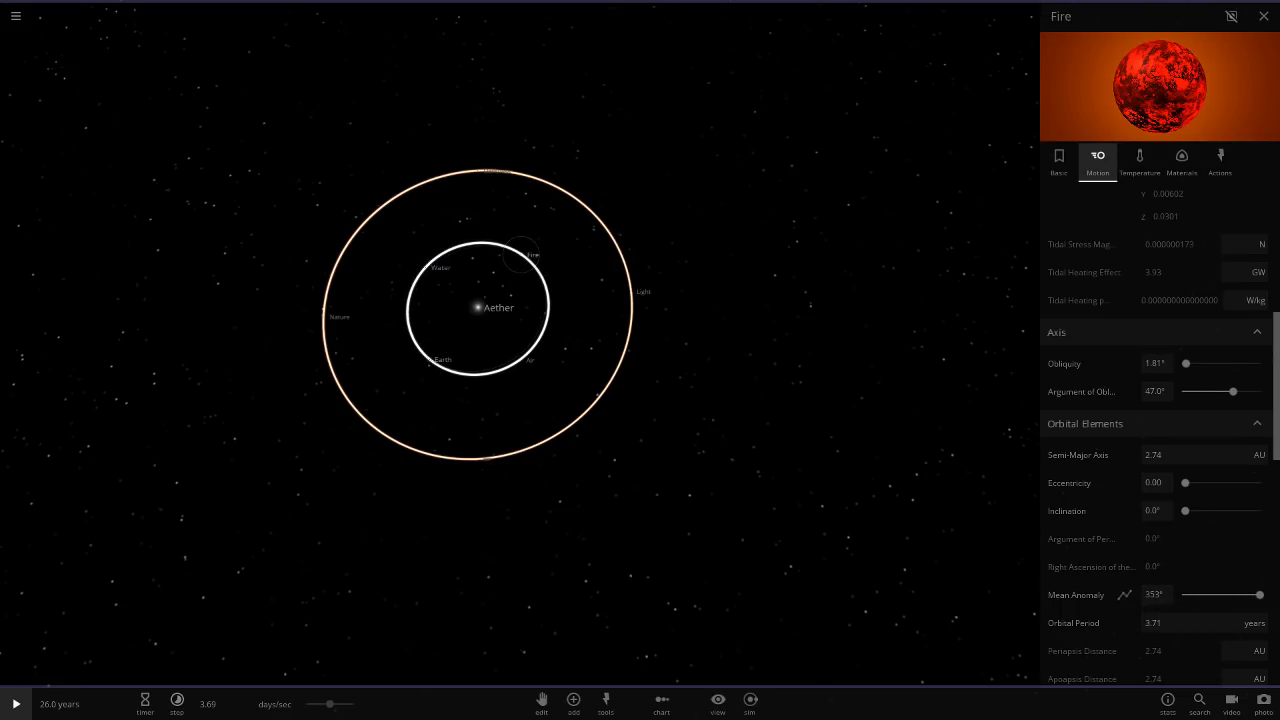
click(1155, 622)
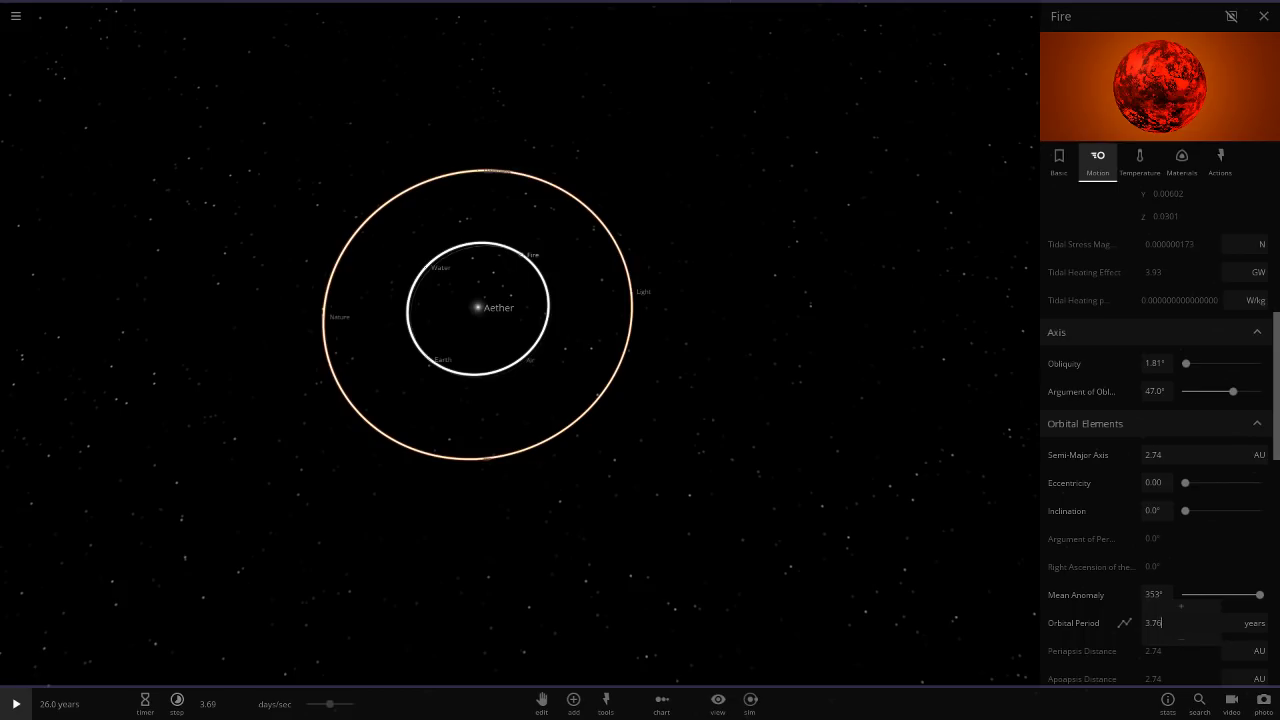
text(3.76)
key(Return)
click(424, 266)
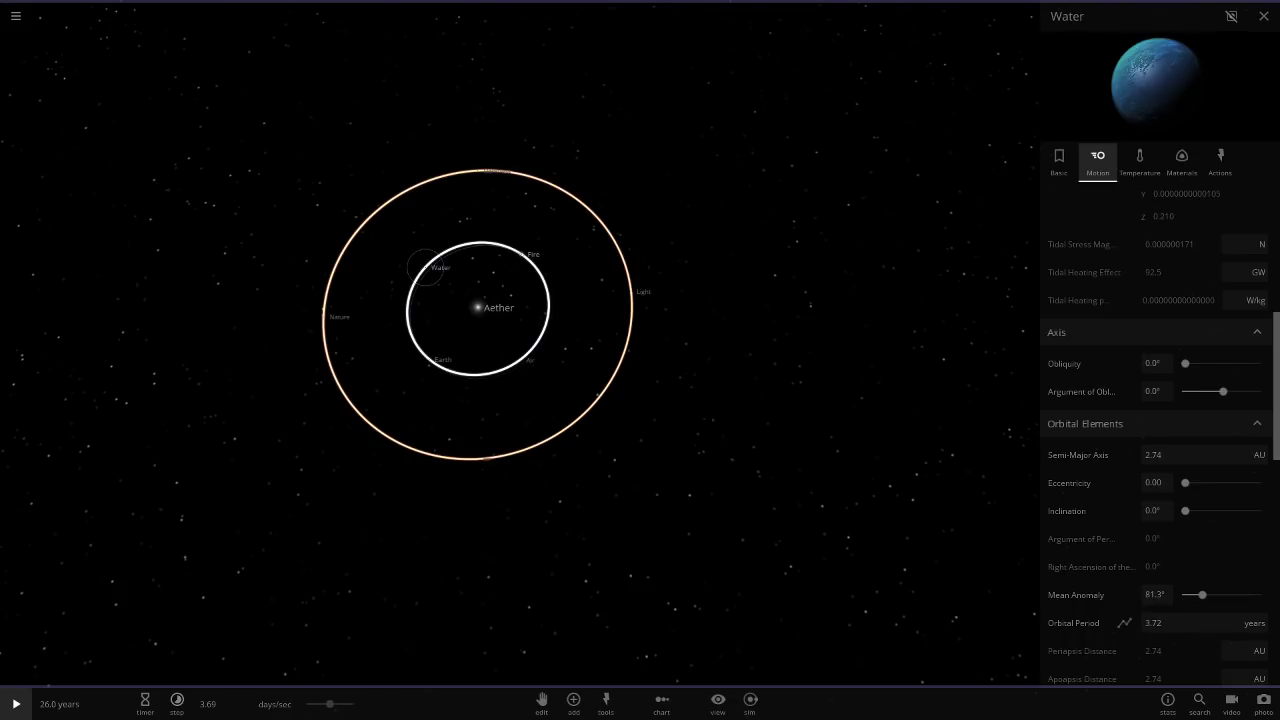
click(1162, 623)
text(6)
key(Return)
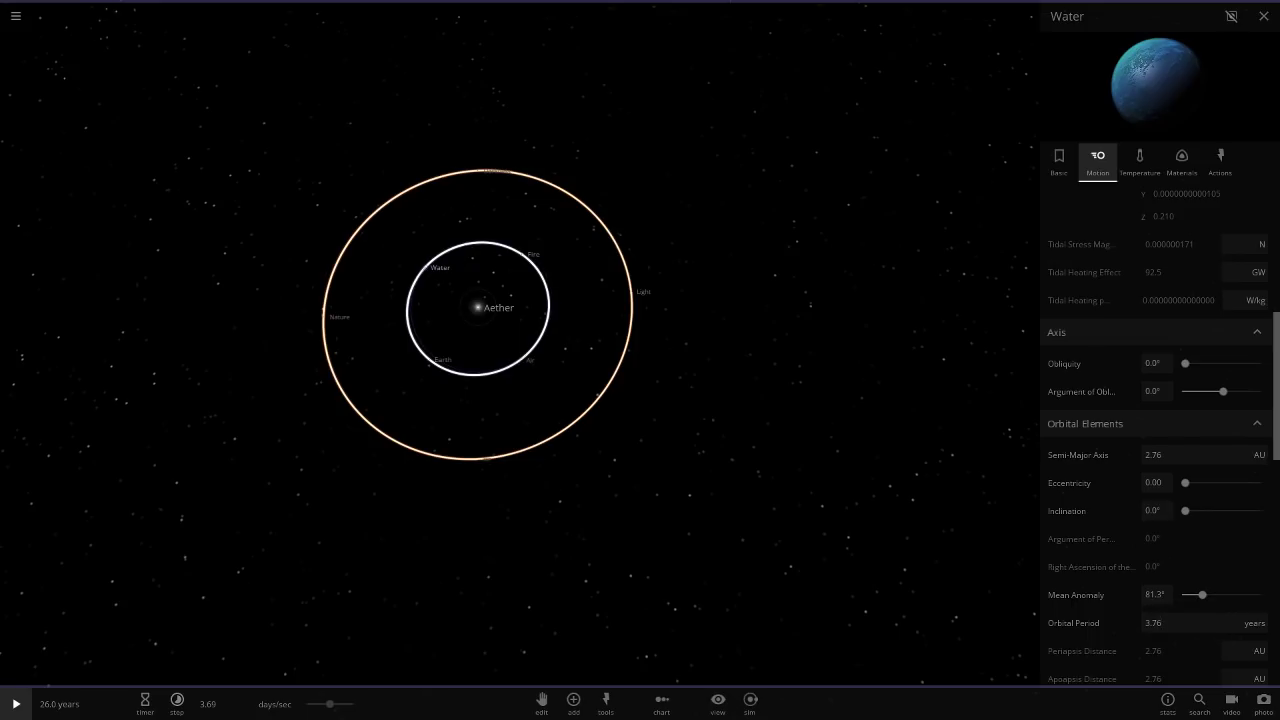
Even out the inner ring by setting the mean anomaly of Water to 87.7° and Fire to 0°, and shifting Air along its orbit
drag(850, 400, 850, 430)
drag(1202, 595, 1202, 595)
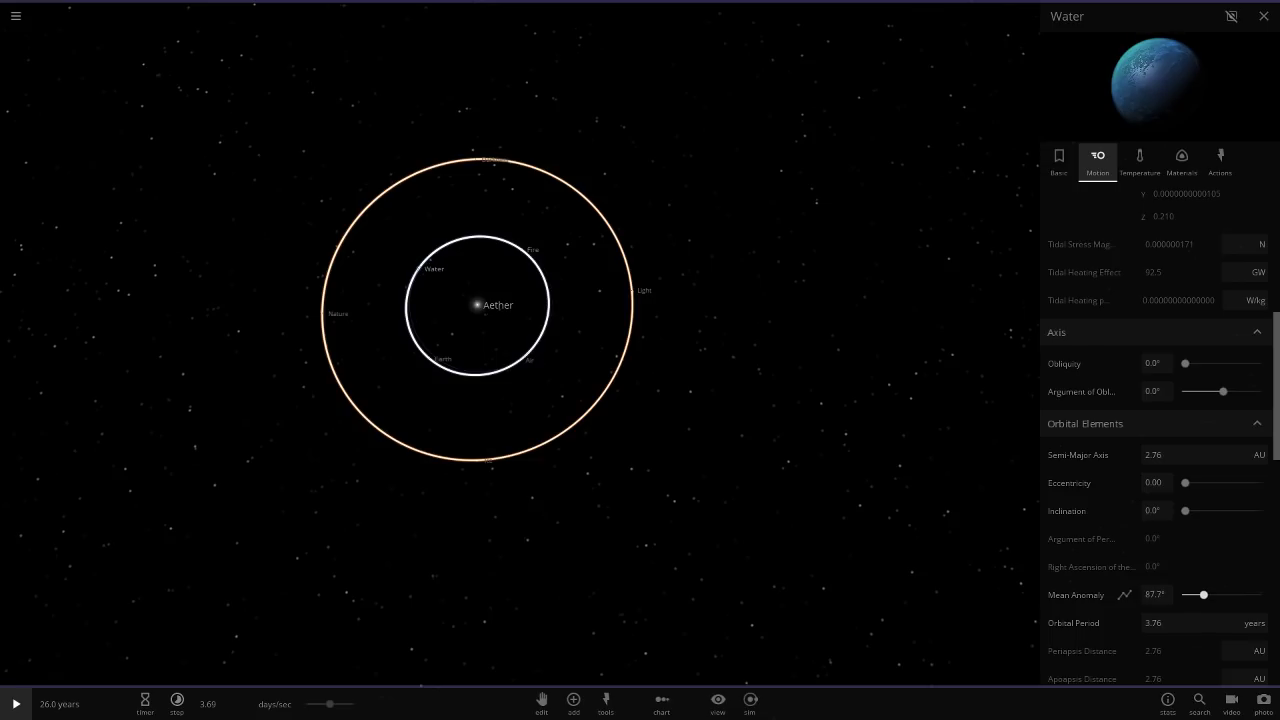
click(529, 359)
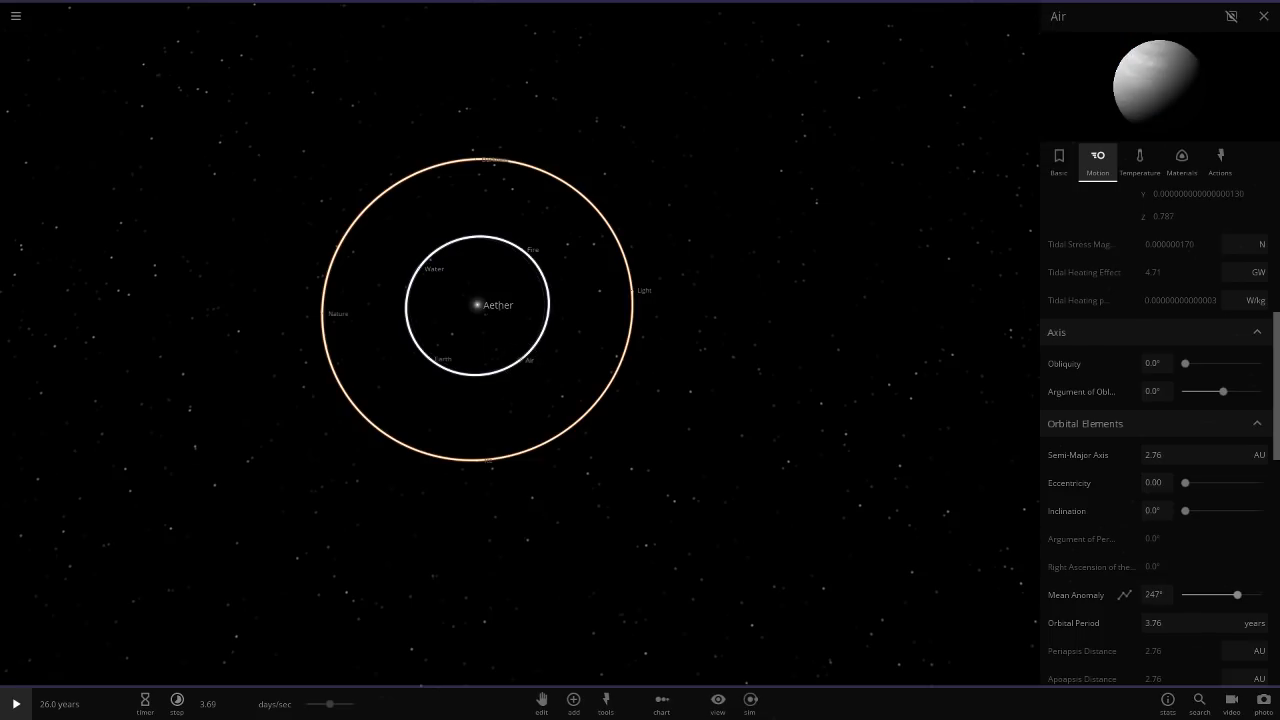
drag(1237, 595, 1264, 595)
click(501, 272)
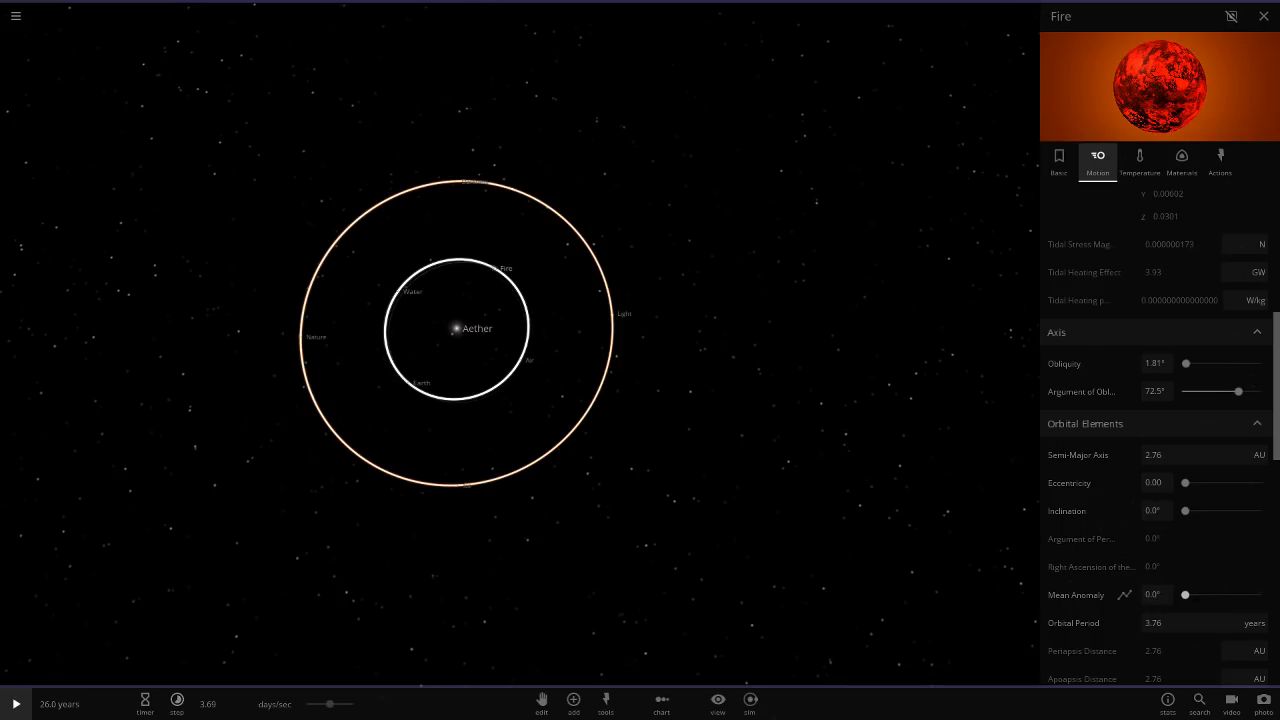
drag(430, 480, 545, 490)
Adjust the outer planets' mean anomalies to 231° for Ice, 318° for Light, 203° for Darkness and 129° for Nature
double_click(545, 494)
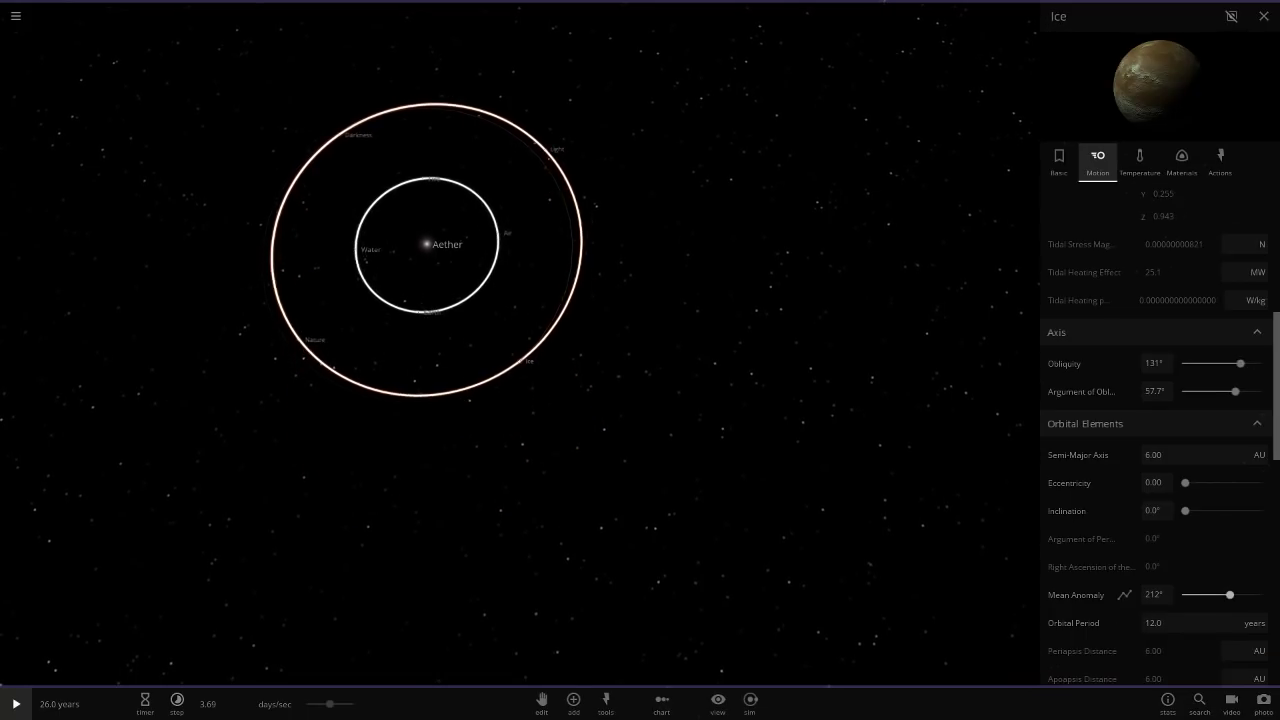
drag(1230, 595, 1235, 595)
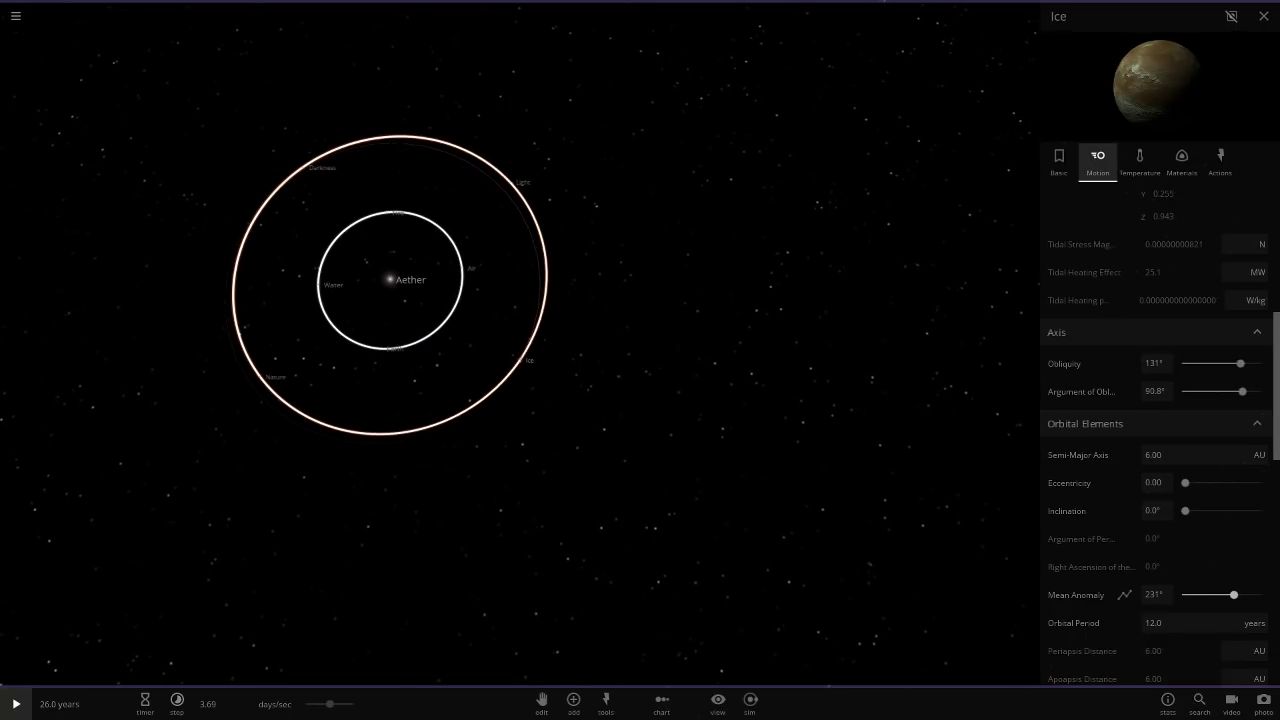
click(510, 183)
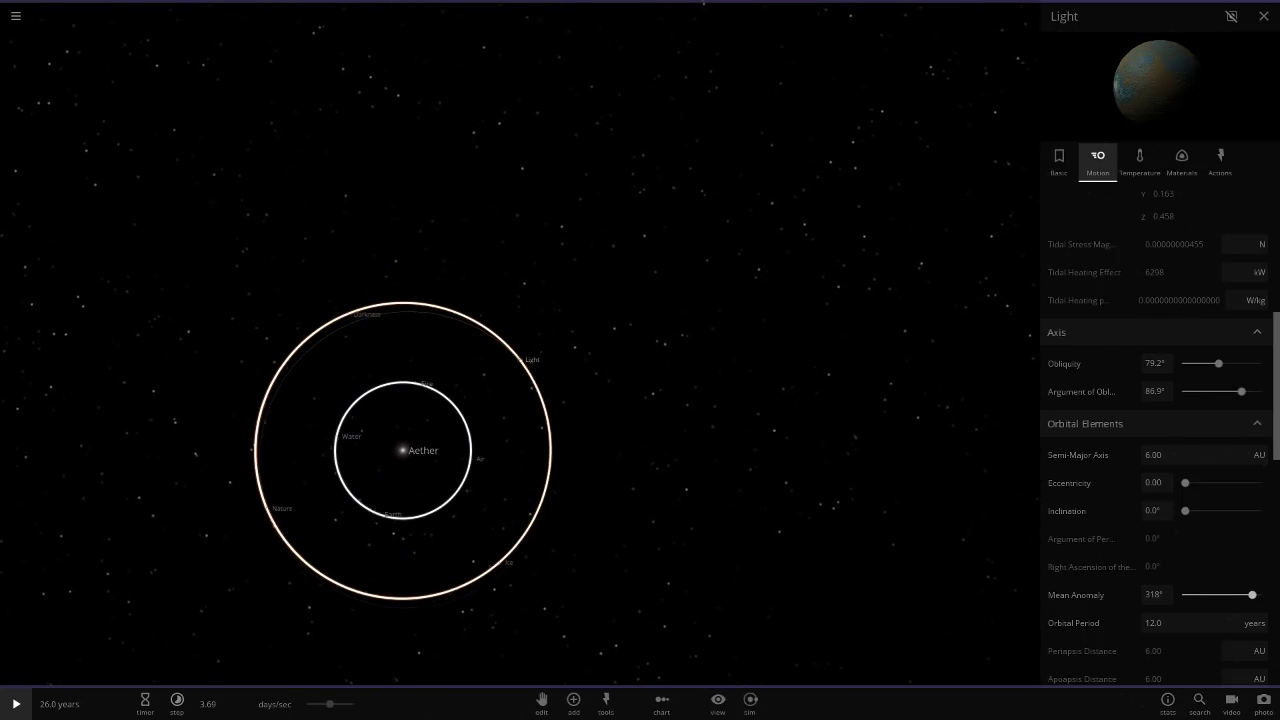
click(347, 313)
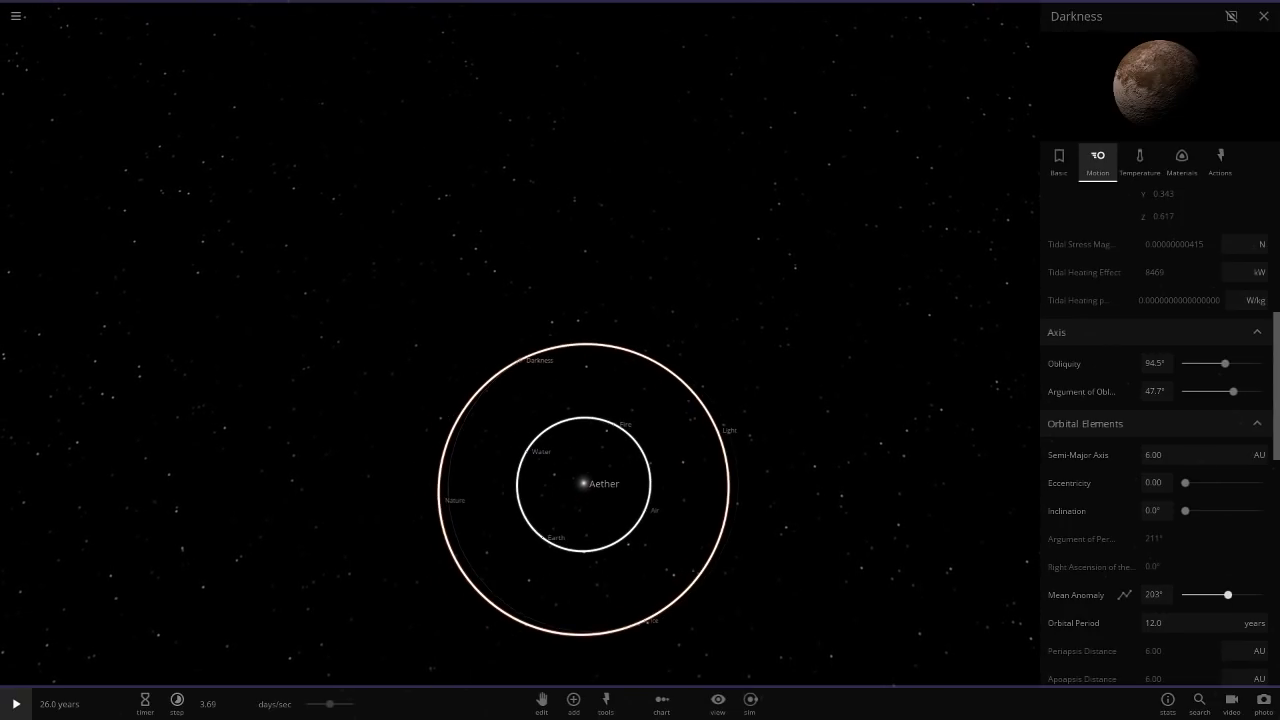
click(432, 503)
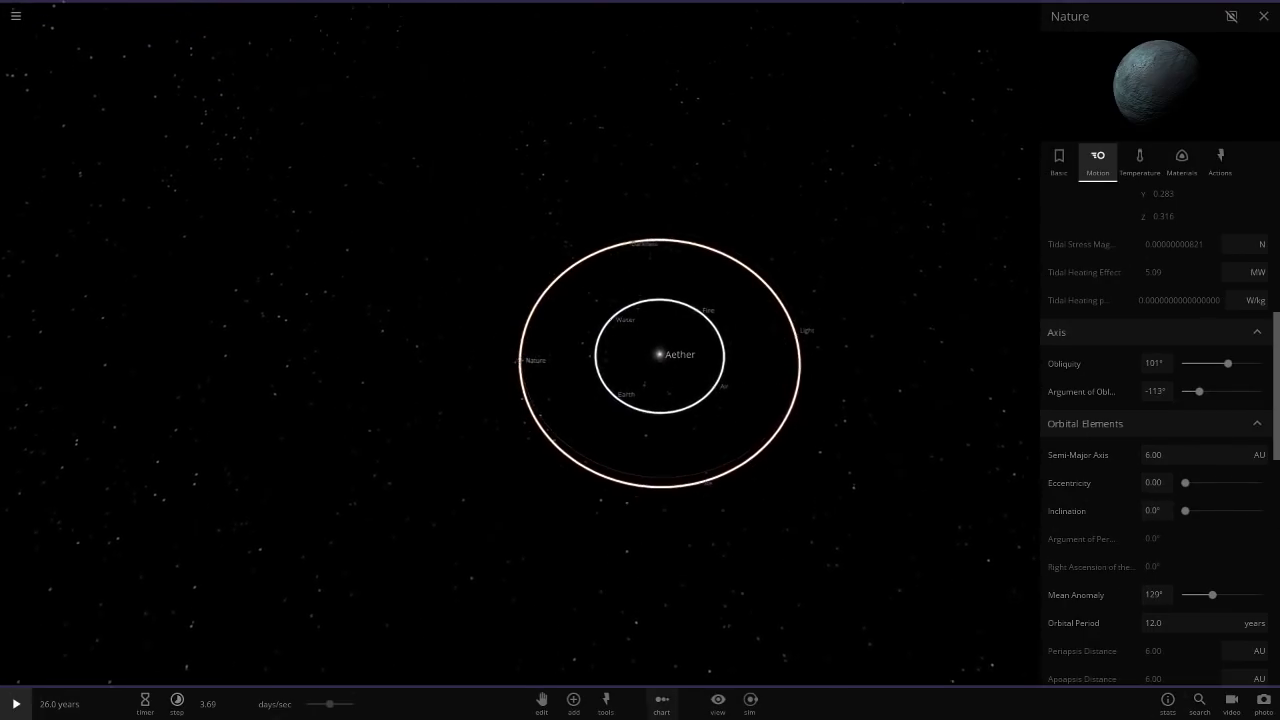
Focus on the planet Nature and change its mid-elevation colour to a bright pure green
double_click(522, 360)
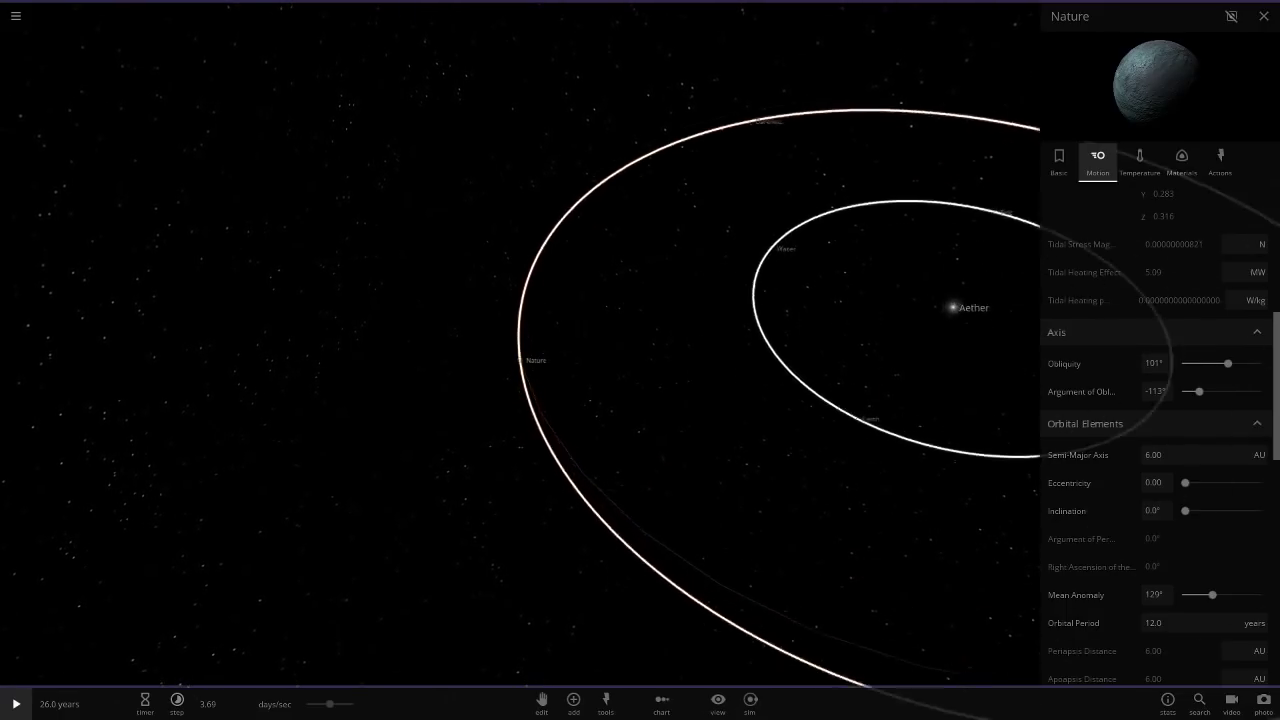
click(1059, 162)
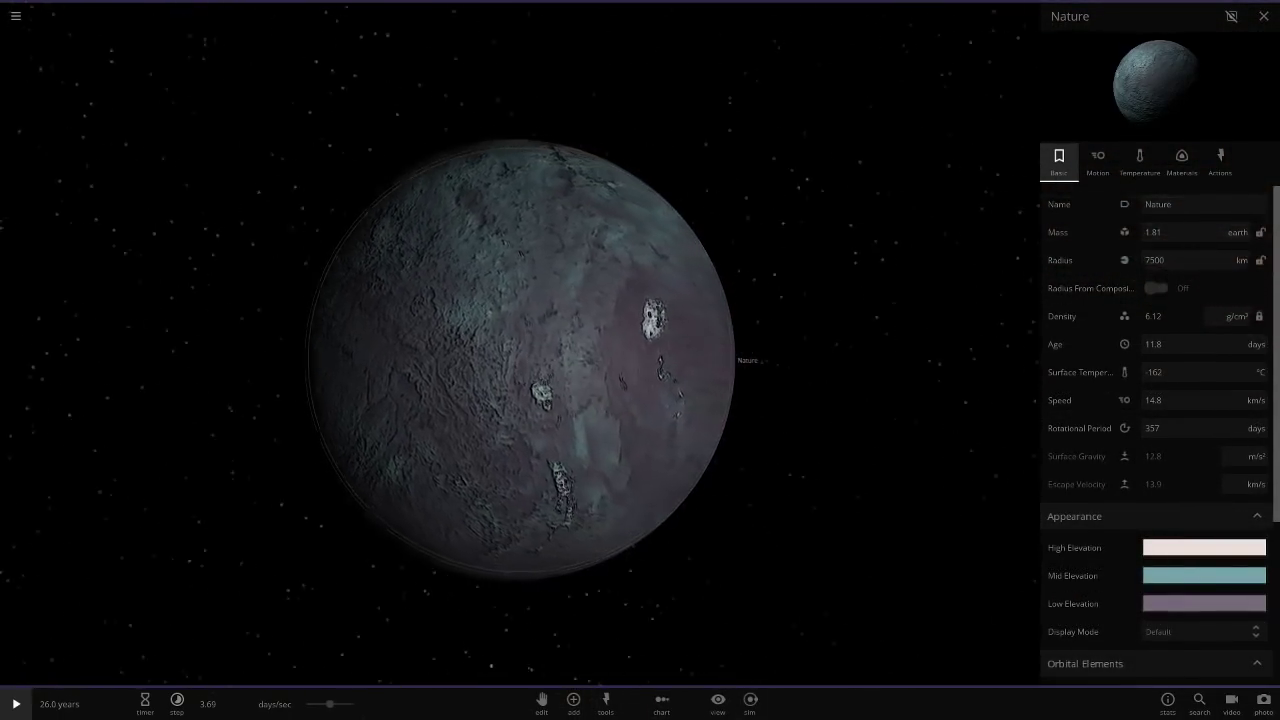
click(1204, 576)
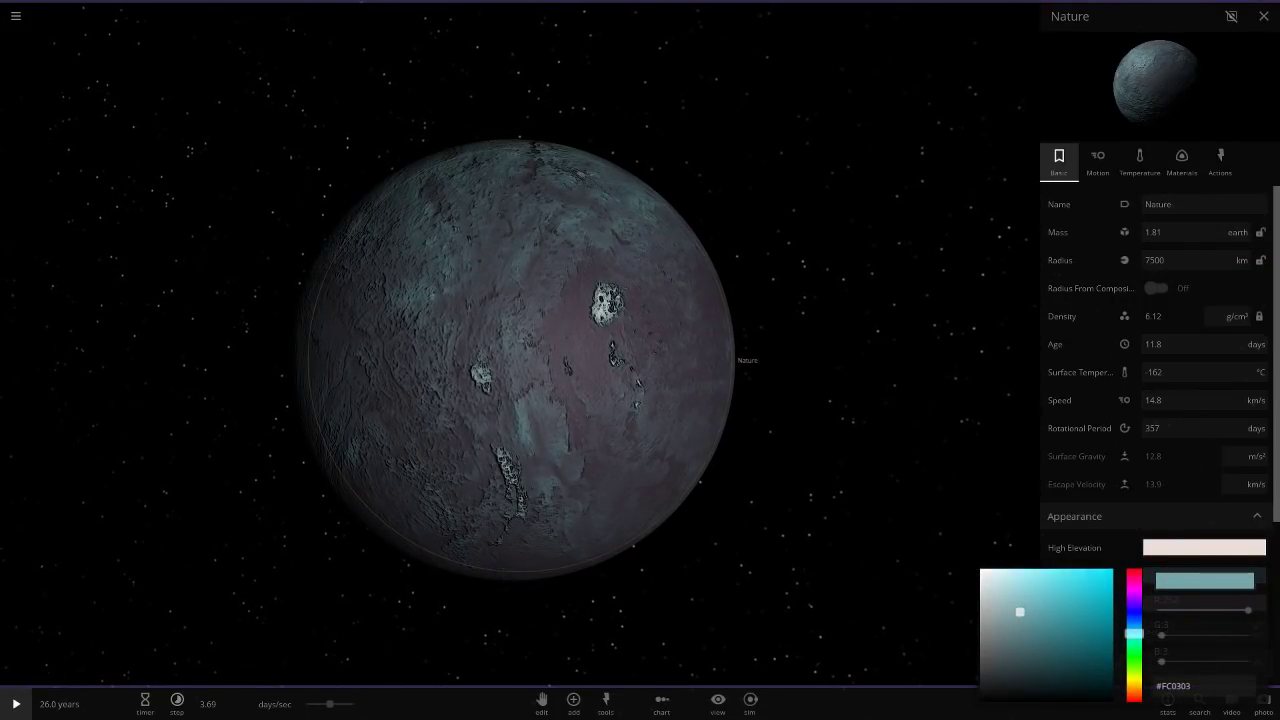
click(1134, 657)
drag(1066, 636, 1112, 569)
drag(890, 560, 960, 590)
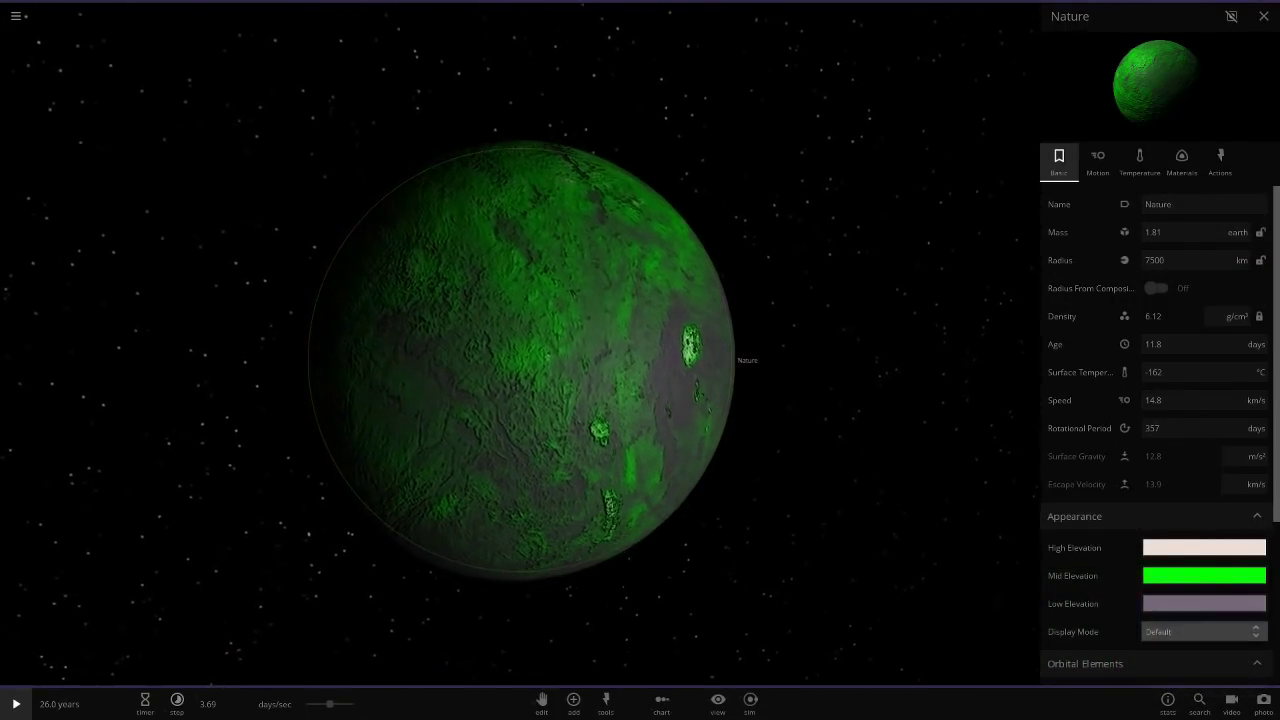
Change Nature's low-elevation colour to a darker, saturated green
click(1204, 604)
click(1134, 656)
click(1105, 625)
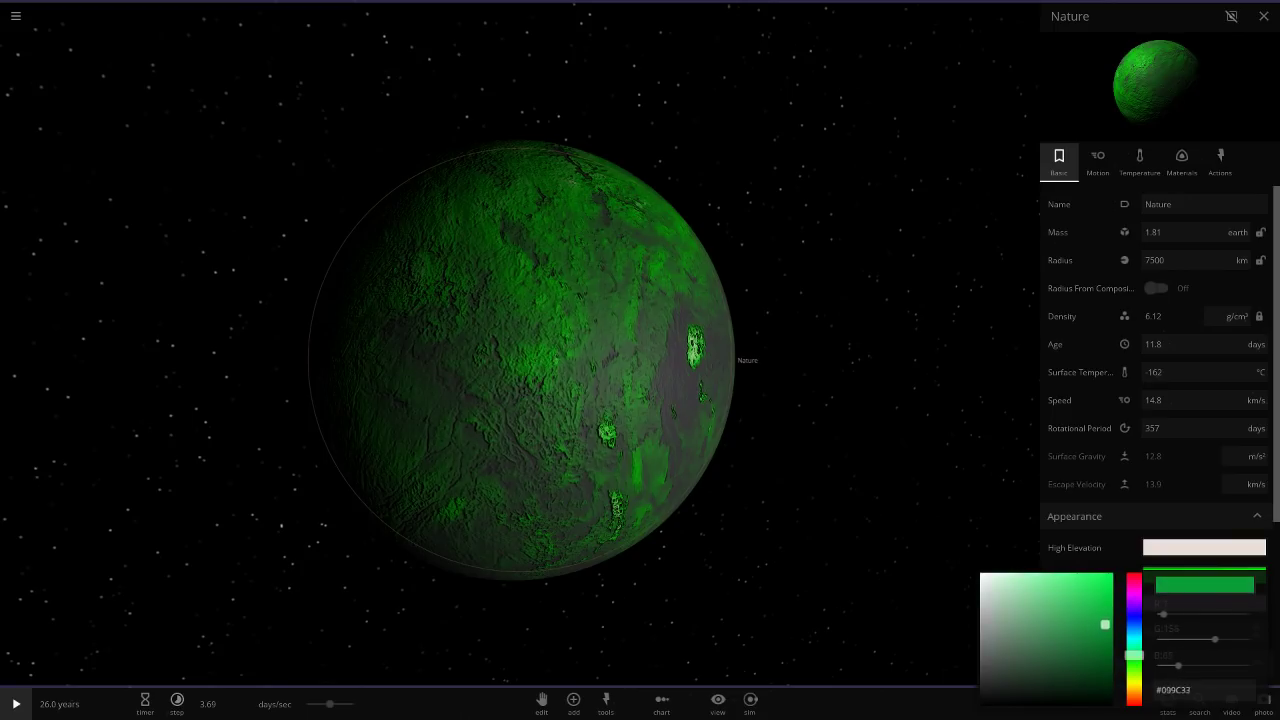
drag(1105, 625, 1113, 621)
drag(920, 570, 830, 590)
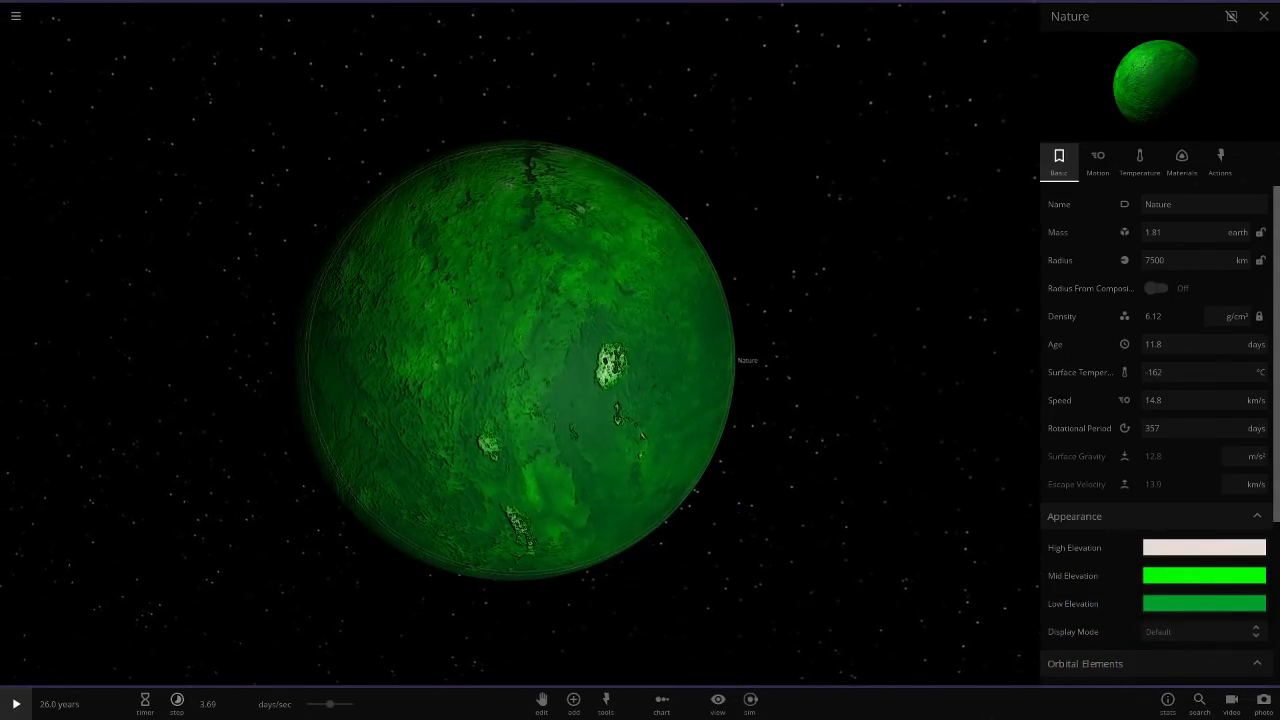
Change Nature's high-elevation colour to a vivid green and inspect the recoloured planet from several angles
click(1204, 548)
drag(1134, 667, 1134, 633)
click(920, 580)
drag(920, 580, 895, 580)
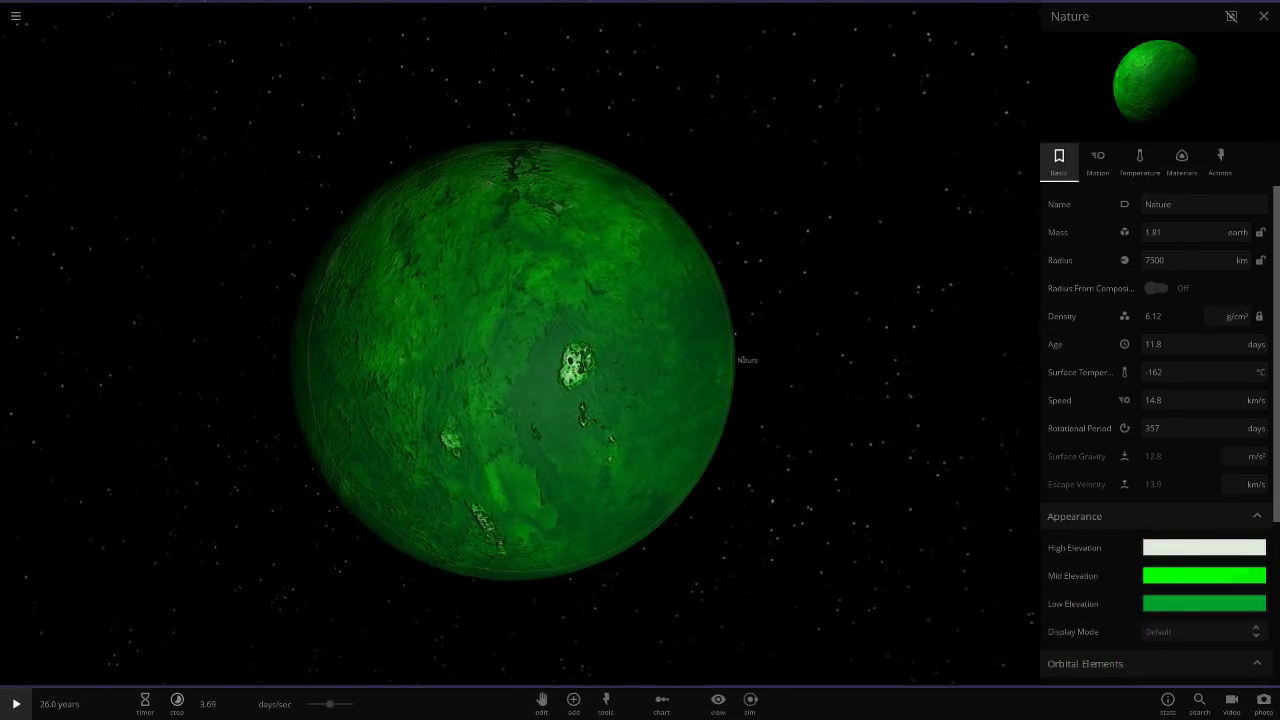
click(1204, 548)
drag(991, 549, 1112, 557)
click(920, 570)
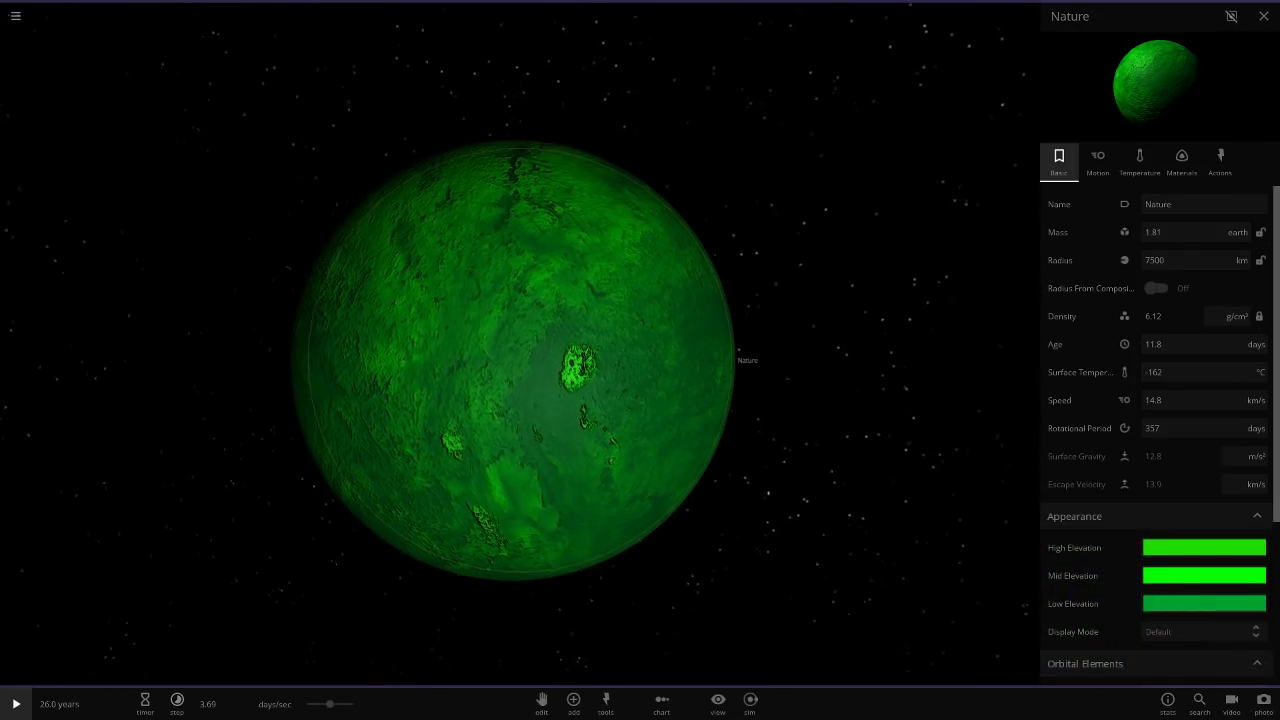
drag(850, 560, 700, 640)
drag(600, 480, 880, 320)
scroll(520, 360, down, 5)
scroll(520, 360, up, 4)
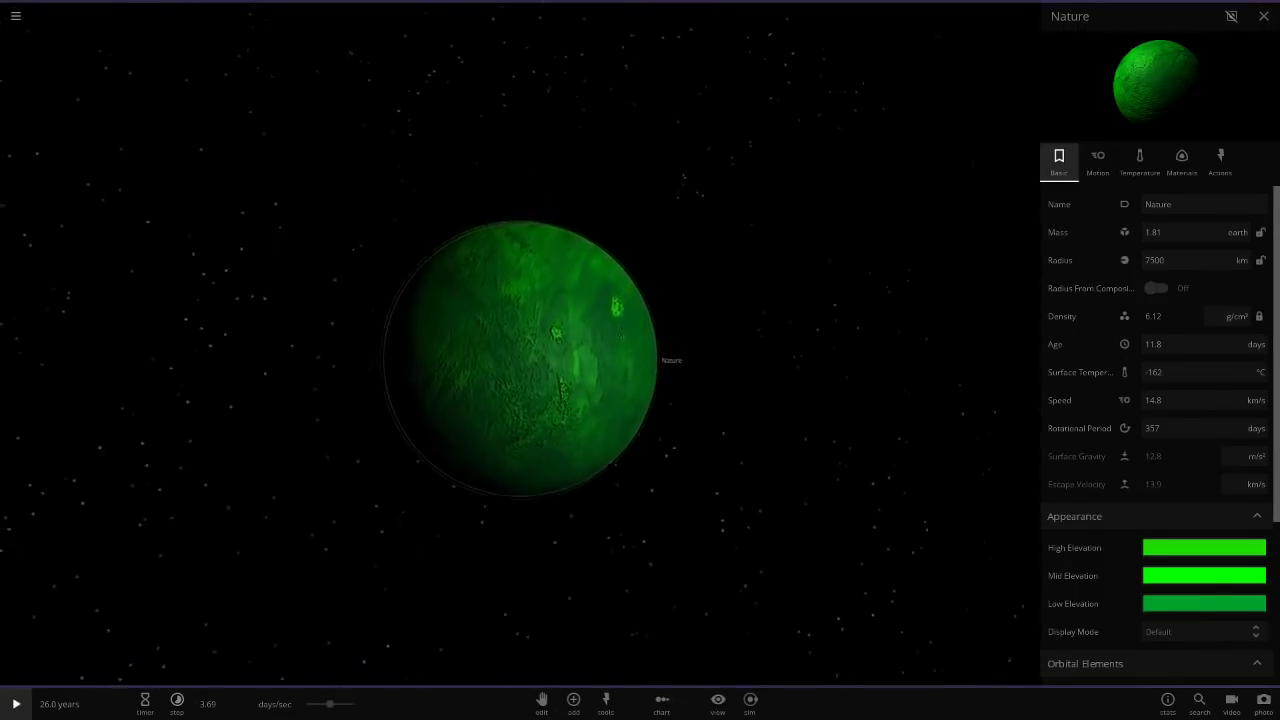
Reduce the water in Nature's material composition stepwise to under 0.001 % while checking the surface
click(1181, 160)
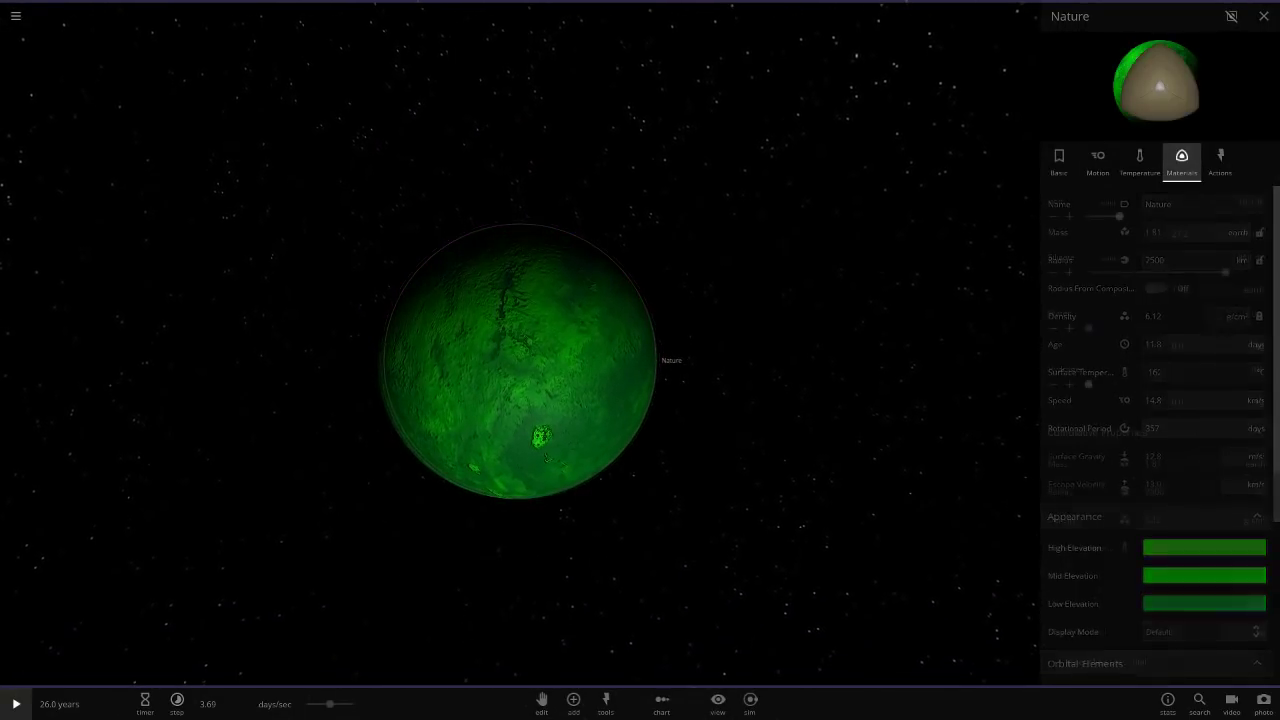
click(1069, 328)
click(1053, 328)
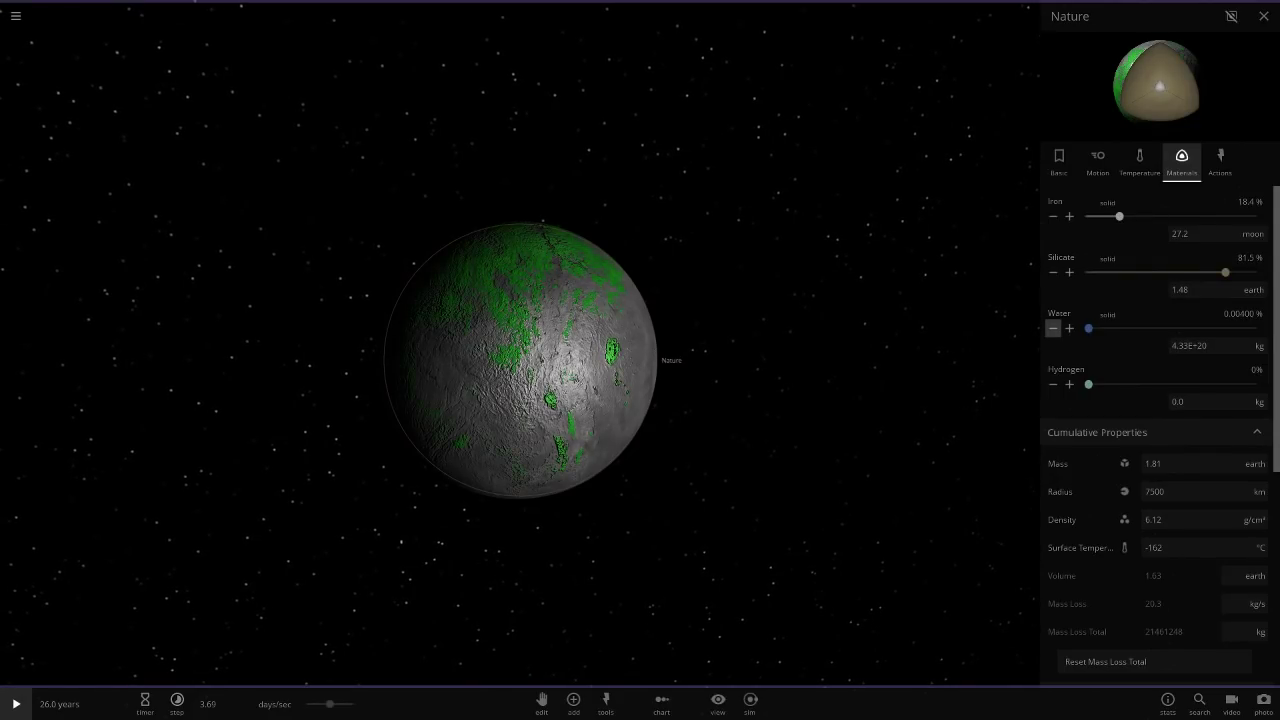
mouse_move(700, 400)
mouse_down()
mouse_move(840, 400)
mouse_move(600, 400)
mouse_up()
scroll(600, 400, up, 3)
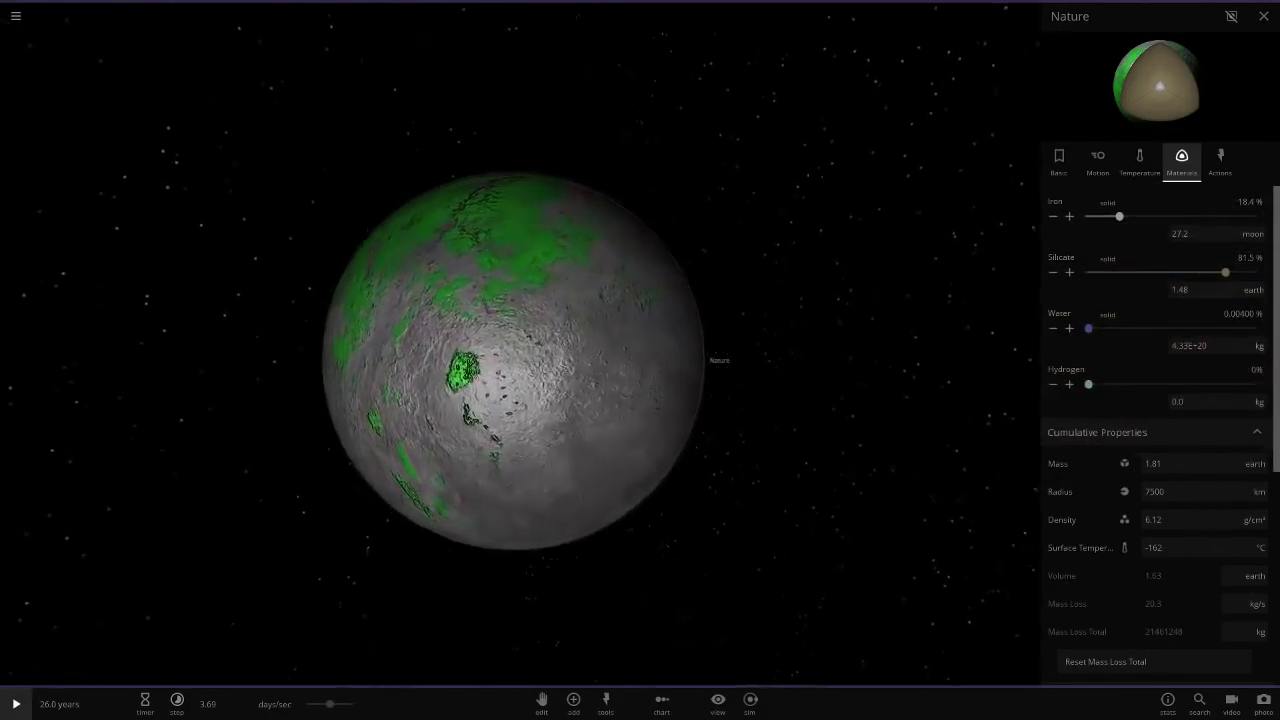
click(1053, 328)
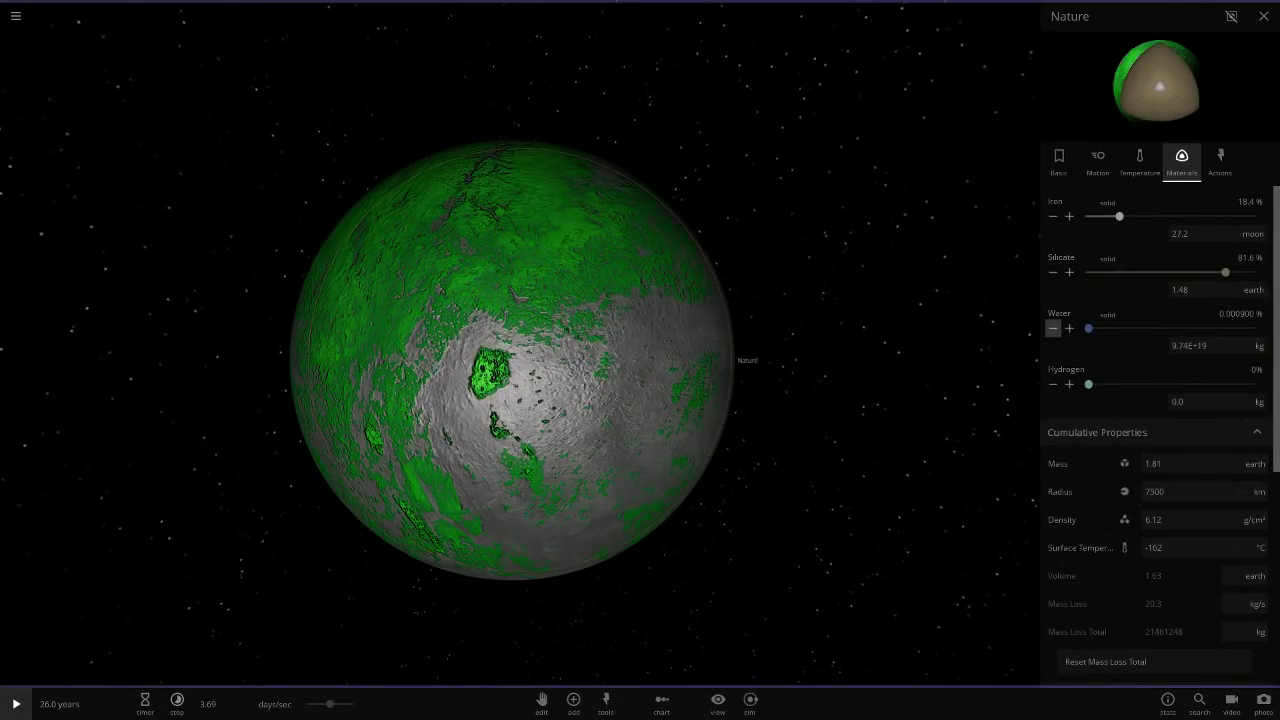
click(1053, 328)
Slow the simulation to about 3 hours per second and run it with Nature's temperature properties displayed
click(1139, 160)
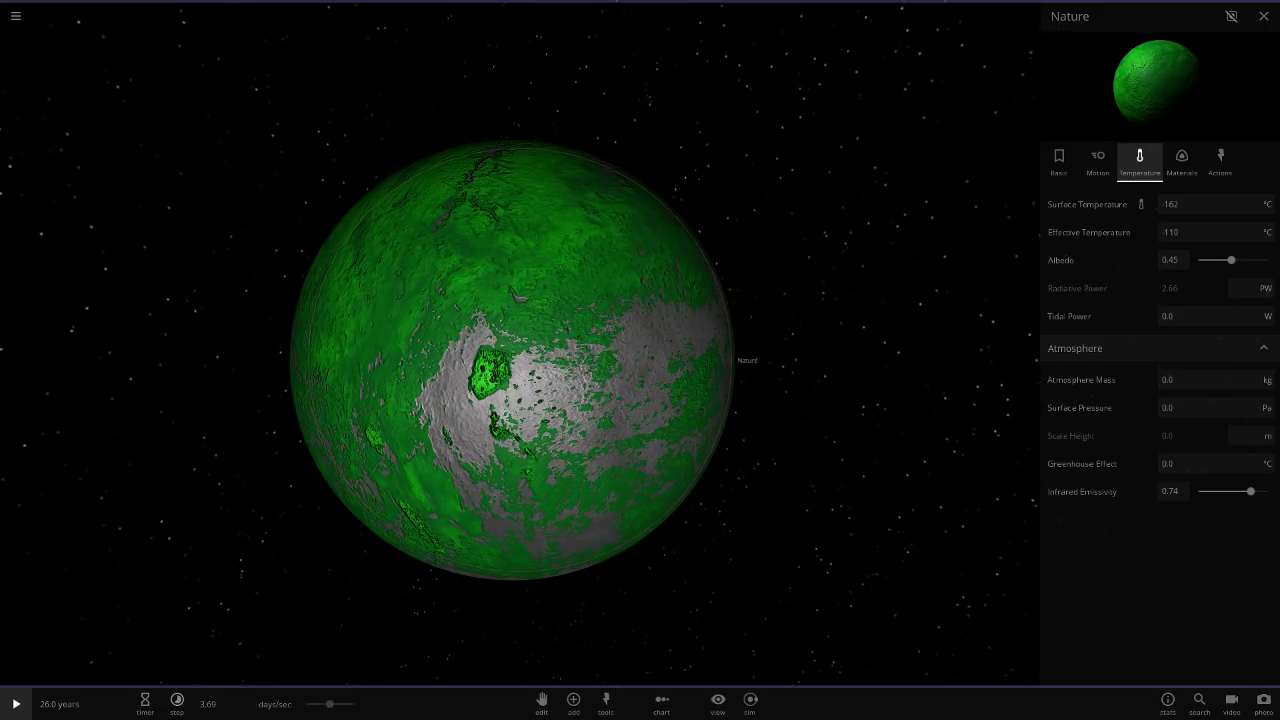
drag(330, 704, 307, 704)
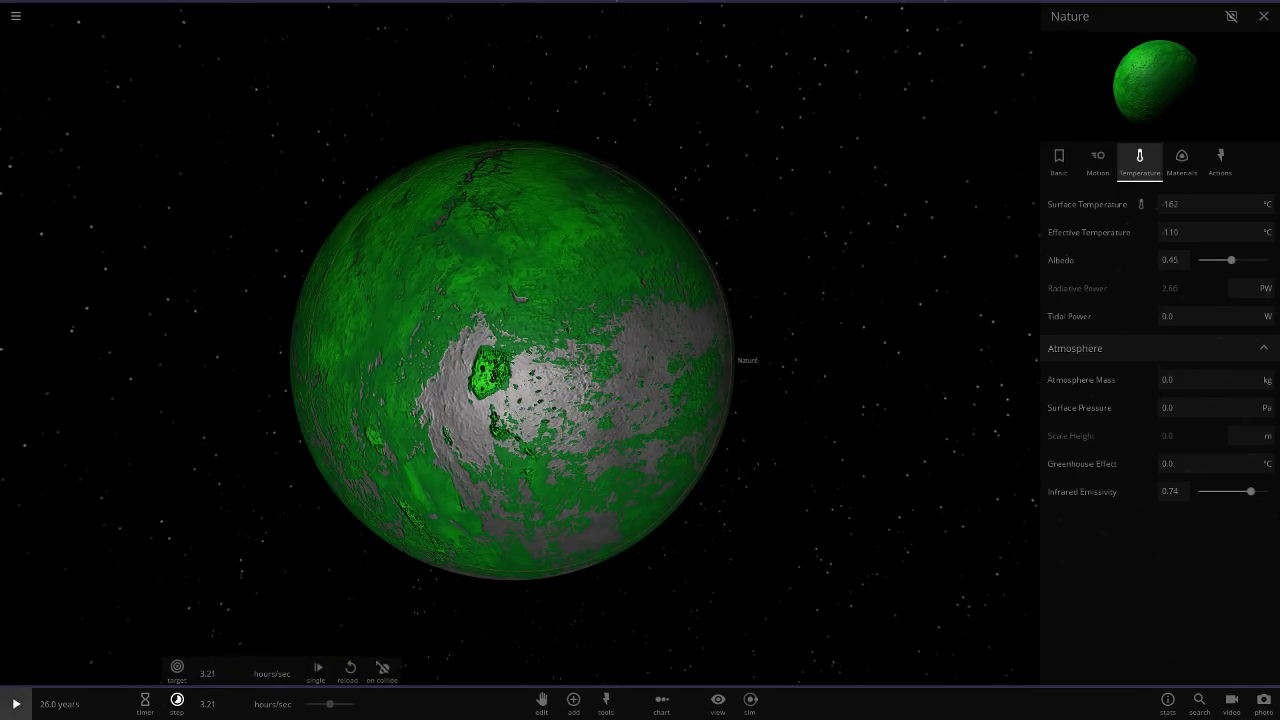
key(space)
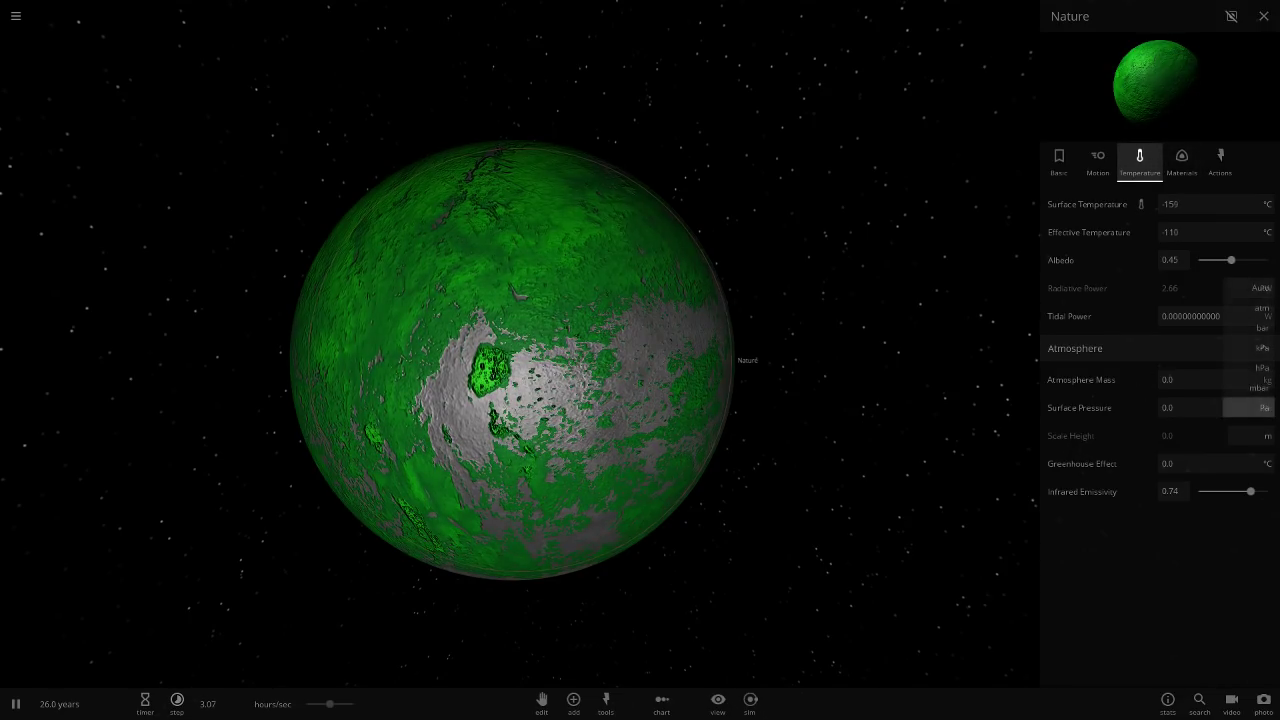
Give Nature an atmosphere by setting its surface pressure in atm, first to 2 and finally to 4.66
click(1262, 308)
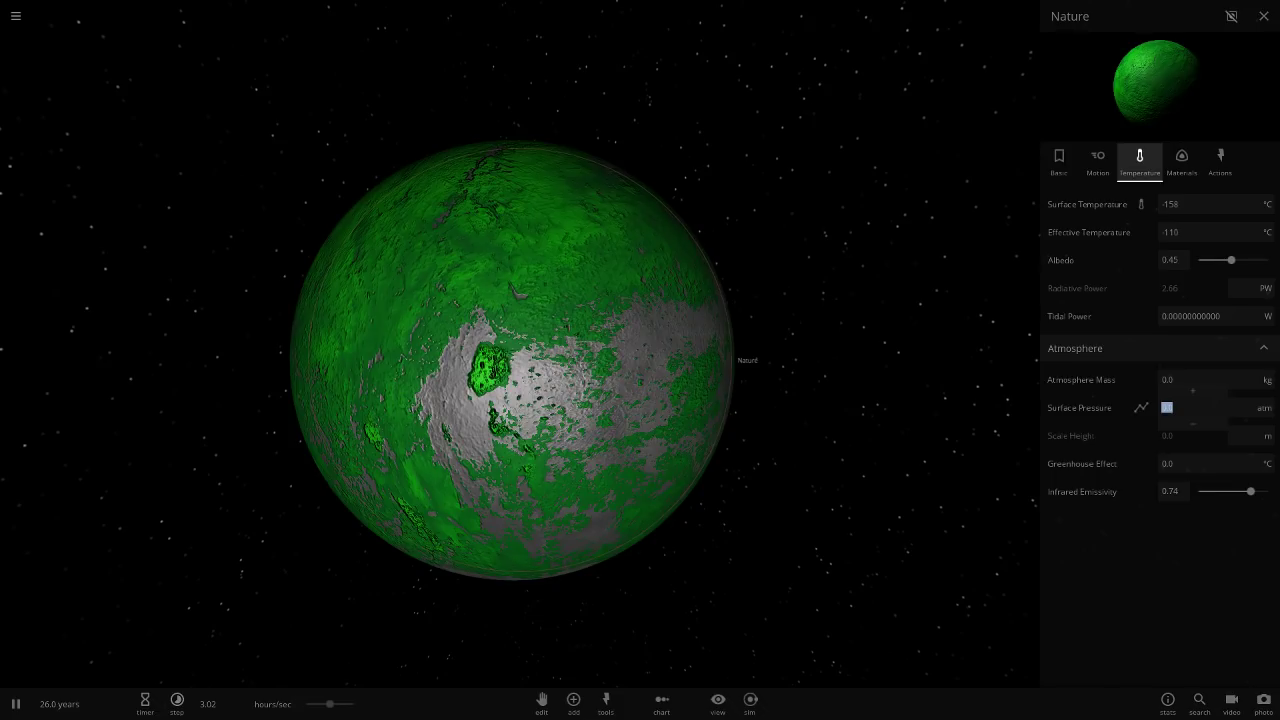
text(2)
key(Return)
click(1192, 204)
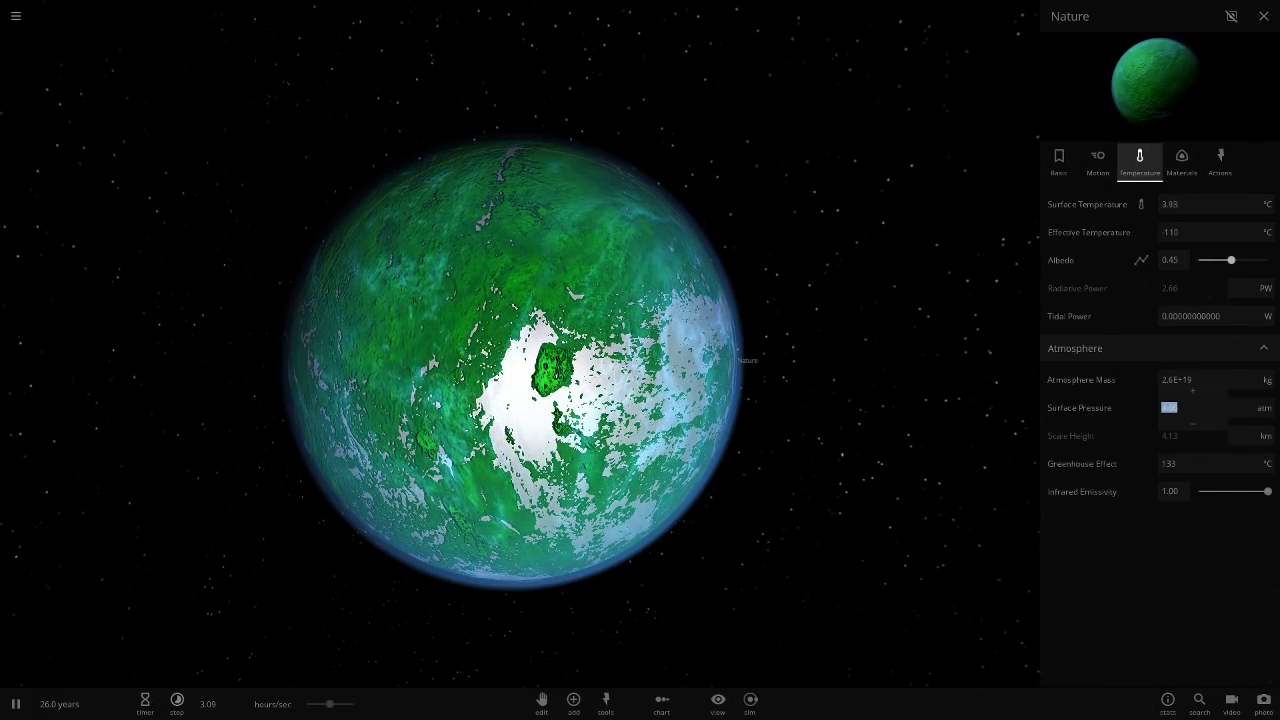
key(Return)
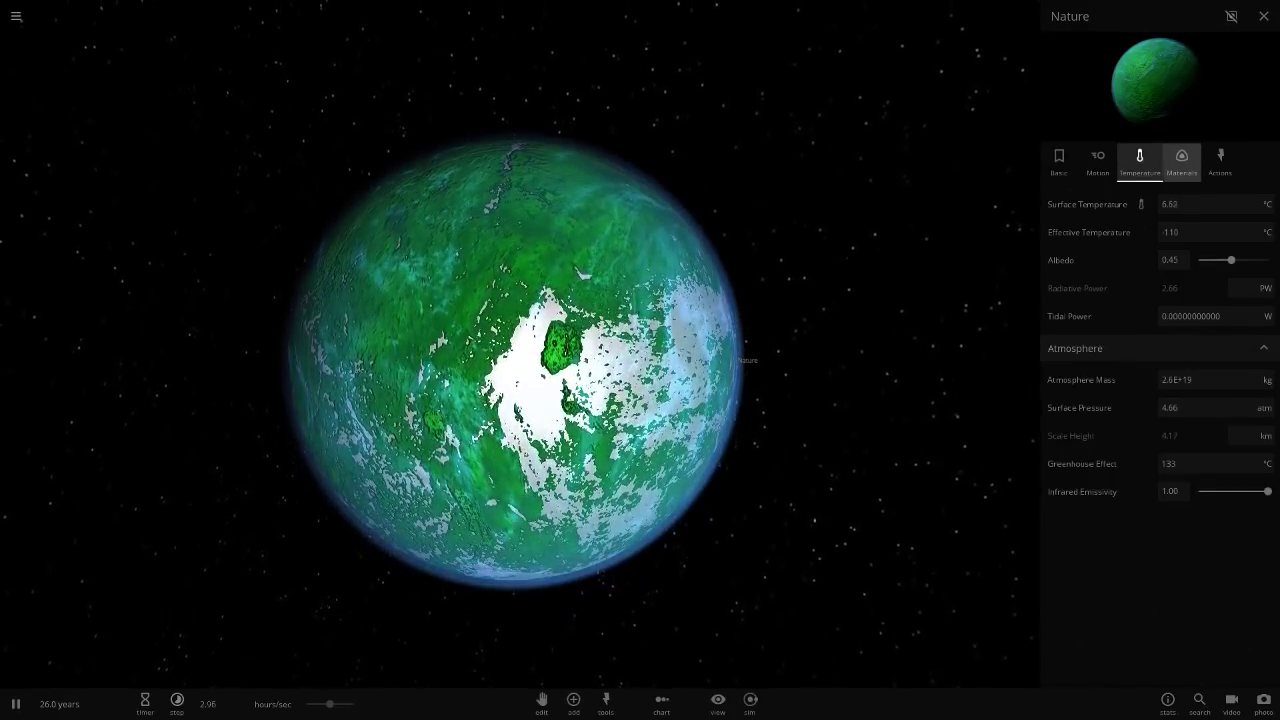
Set Nature's water content to 0.0005 % and hide the planet's atmosphere and clouds
click(1181, 160)
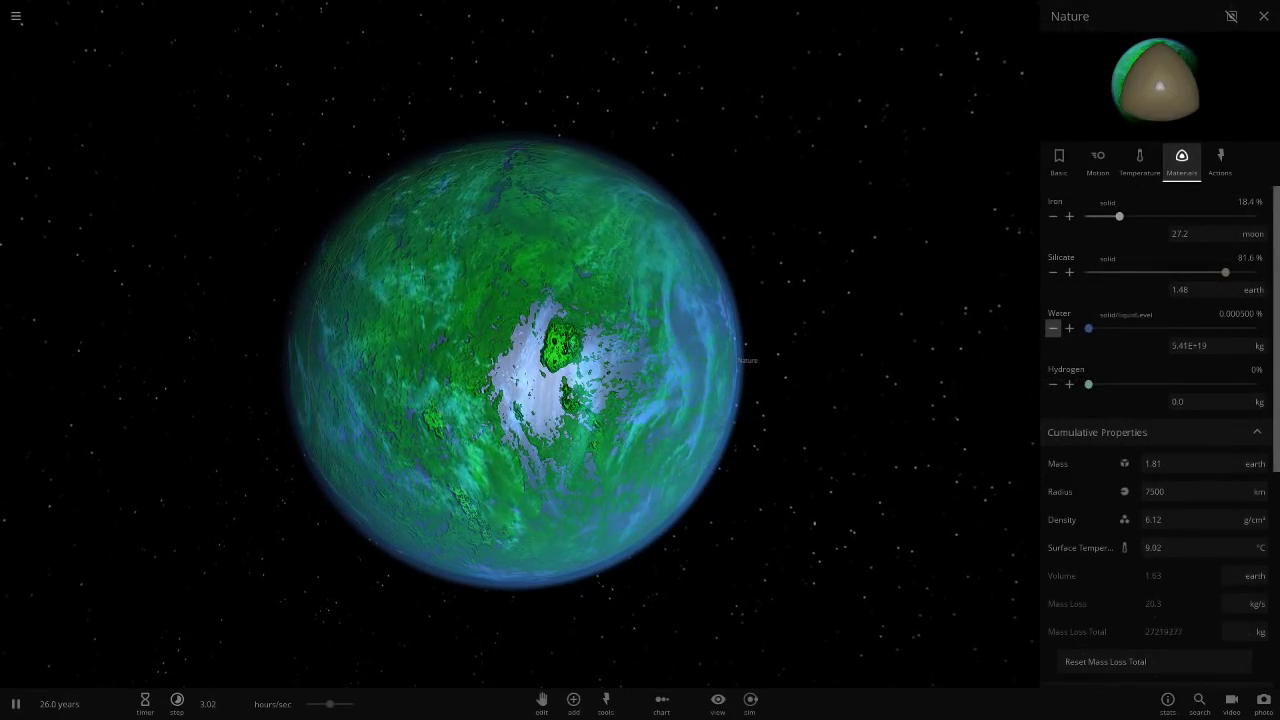
click(1139, 160)
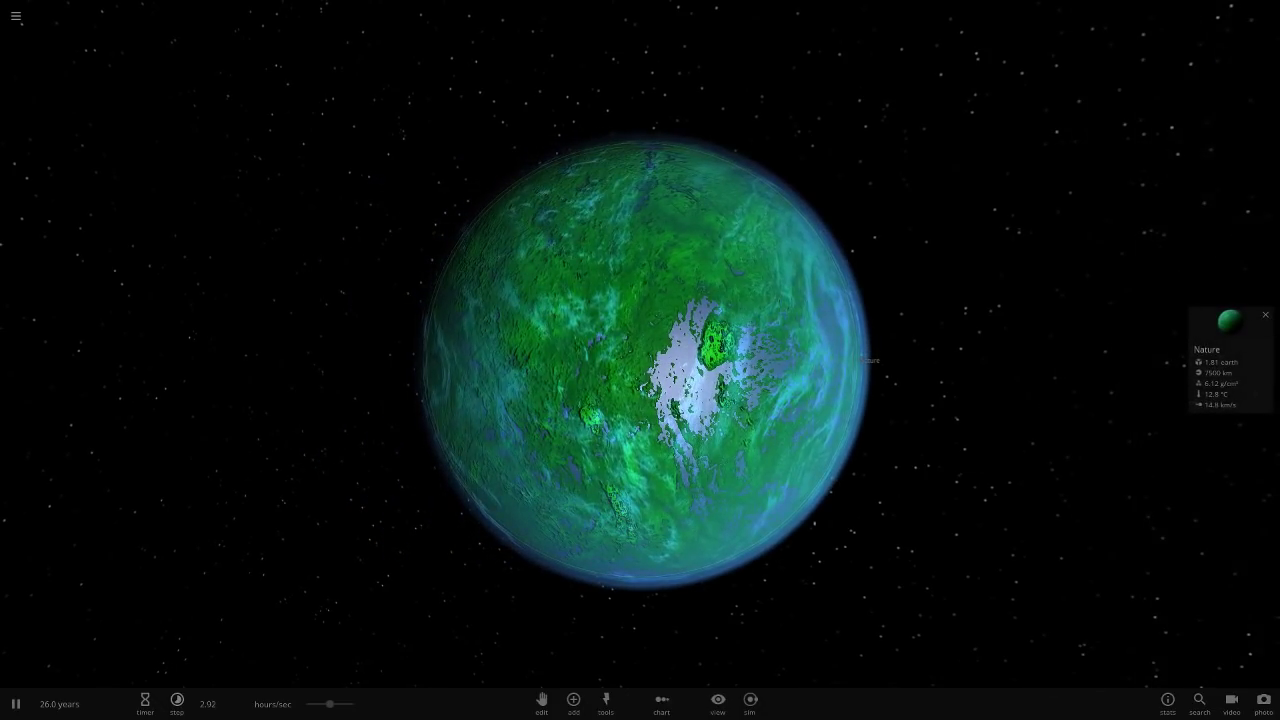
click(1175, 555)
click(1175, 583)
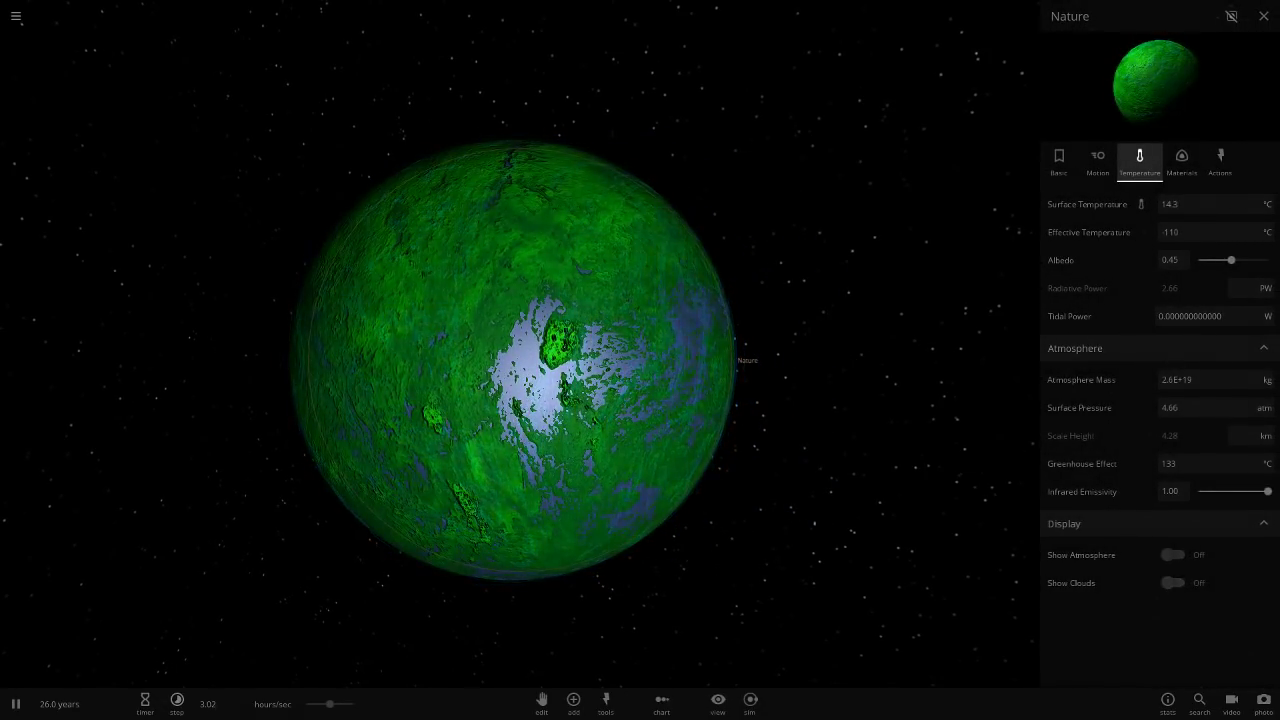
Reduce Nature's water stepwise to 0.0003 % with the simulation paused in edit mode, checking the exposed surface
click(1181, 160)
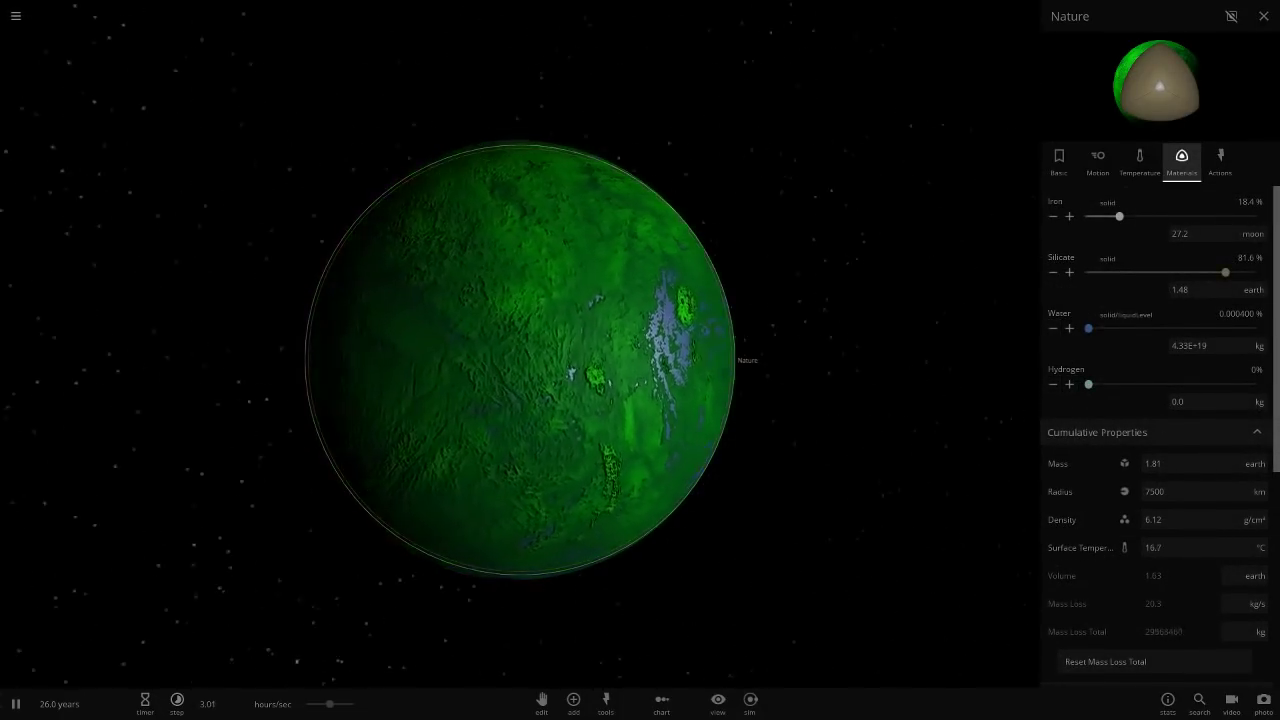
click(541, 704)
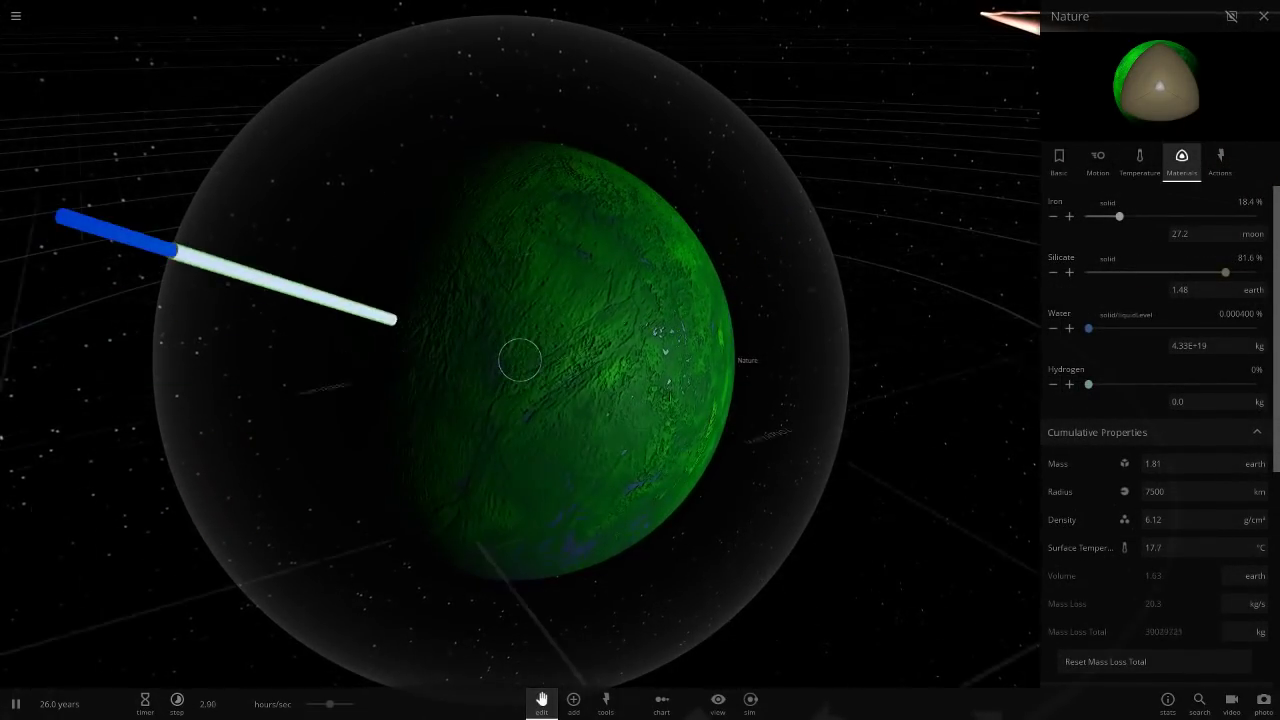
key(space)
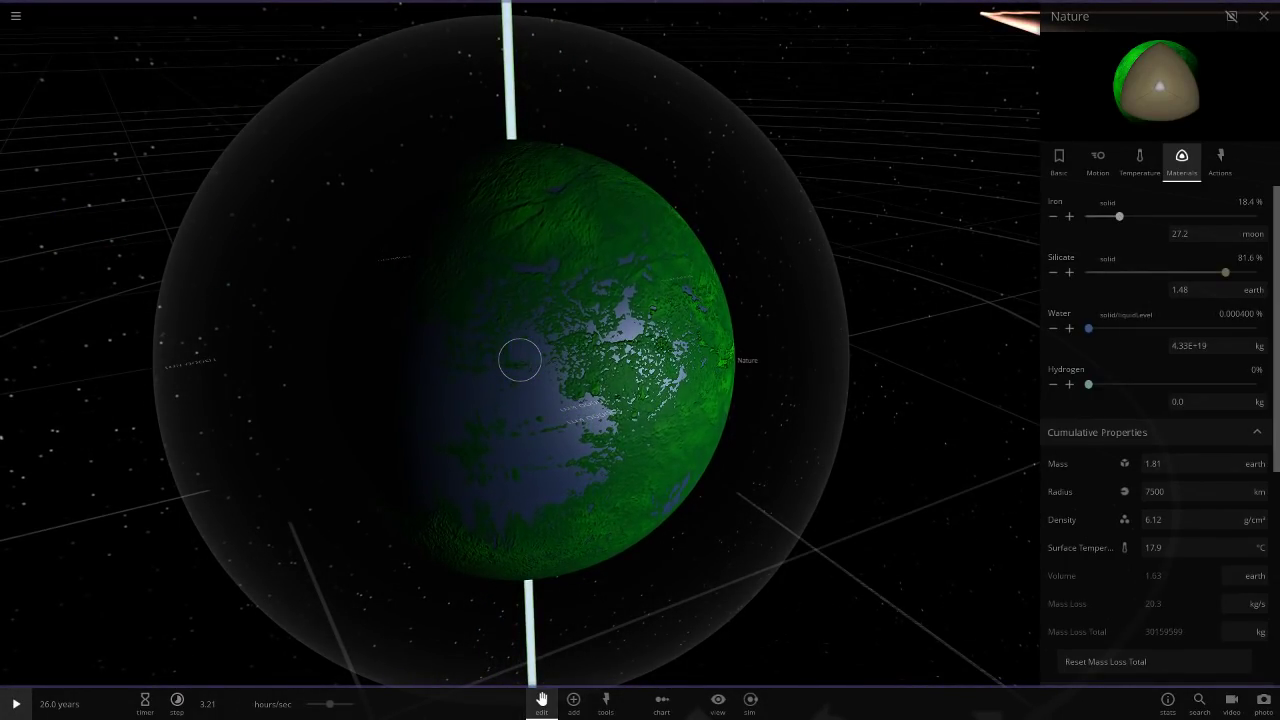
drag(700, 390, 560, 405)
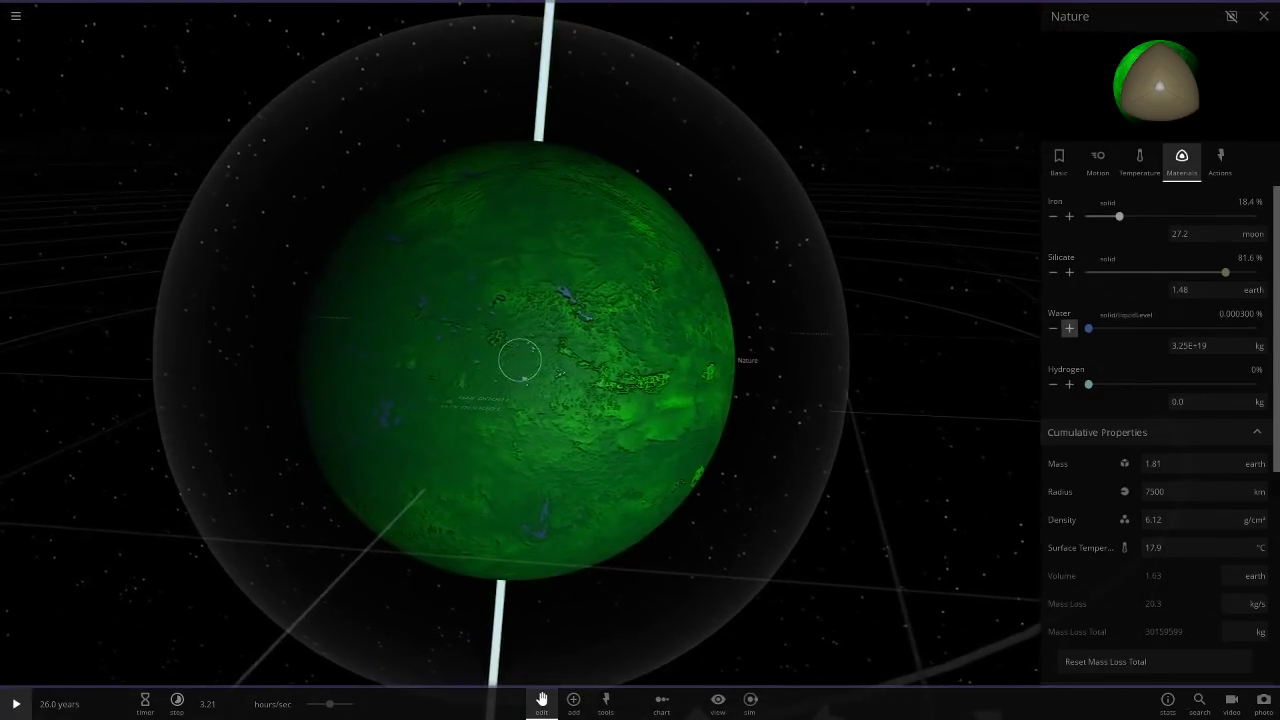
Alternate Nature's water between 0.0004 % and 0.0003 % to compare the surface coverage around the planet, ending at 0.0003 %
click(1069, 328)
drag(860, 420, 985, 425)
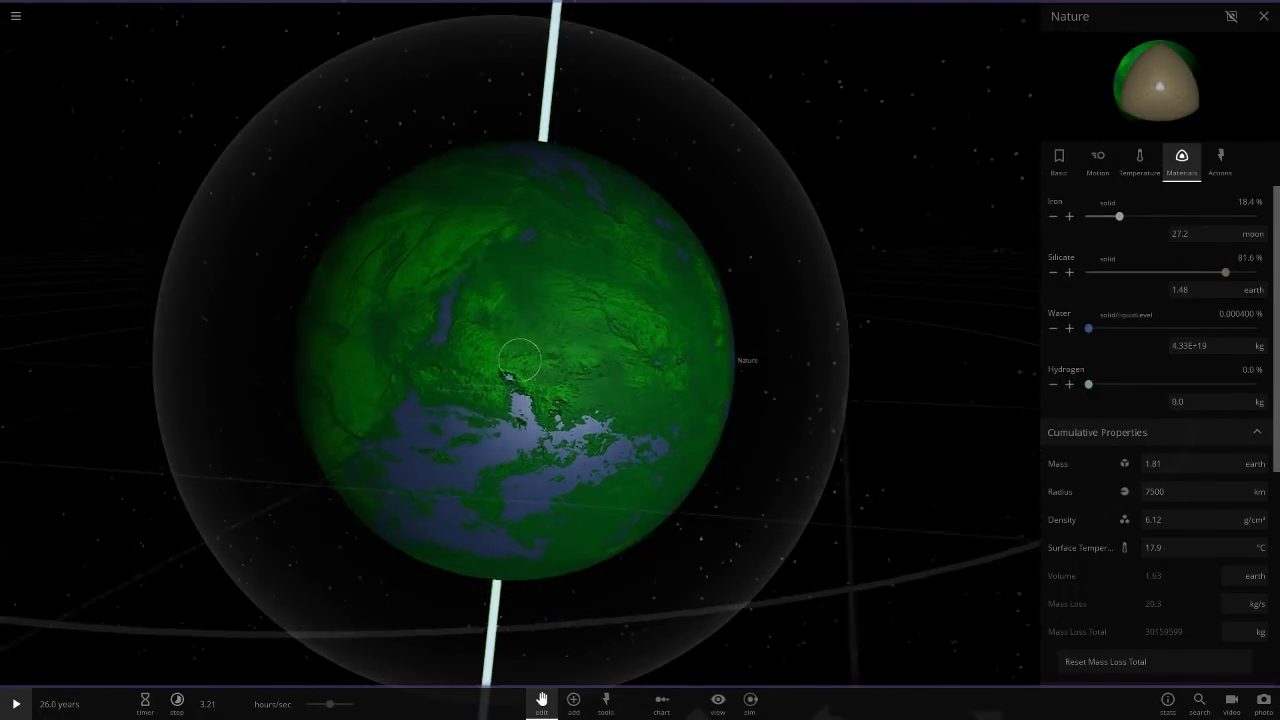
click(1053, 328)
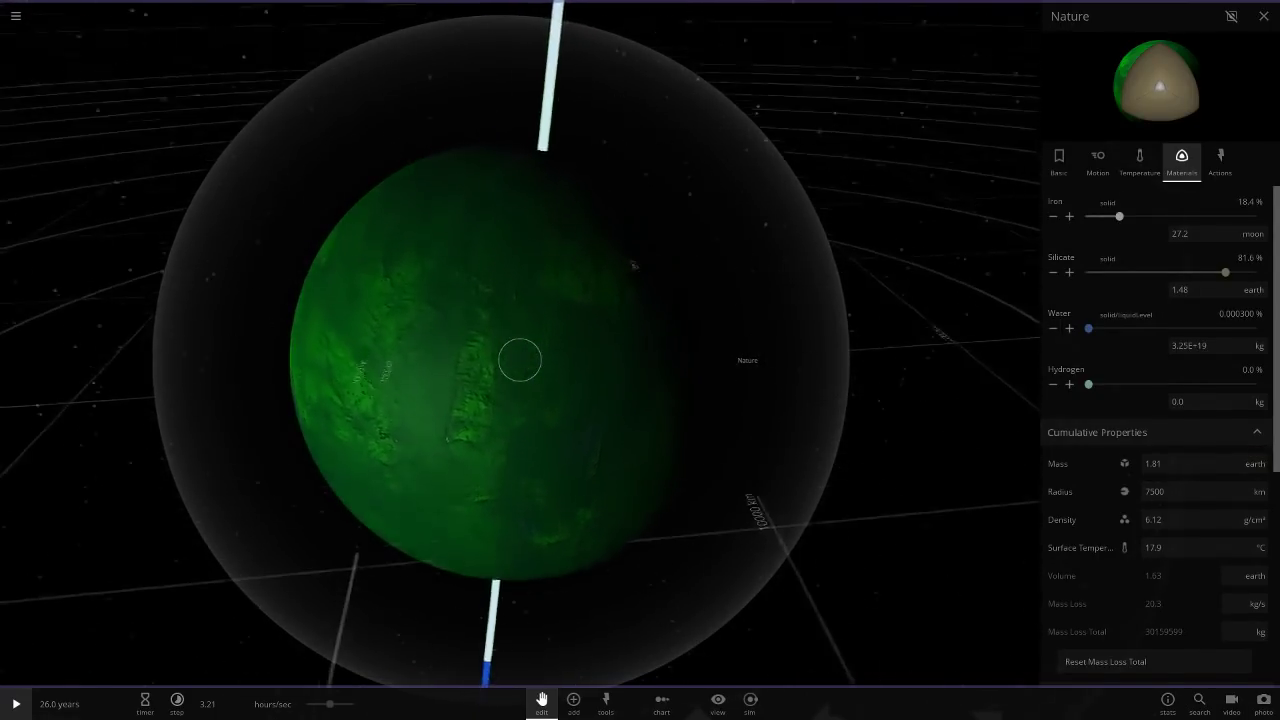
click(1069, 328)
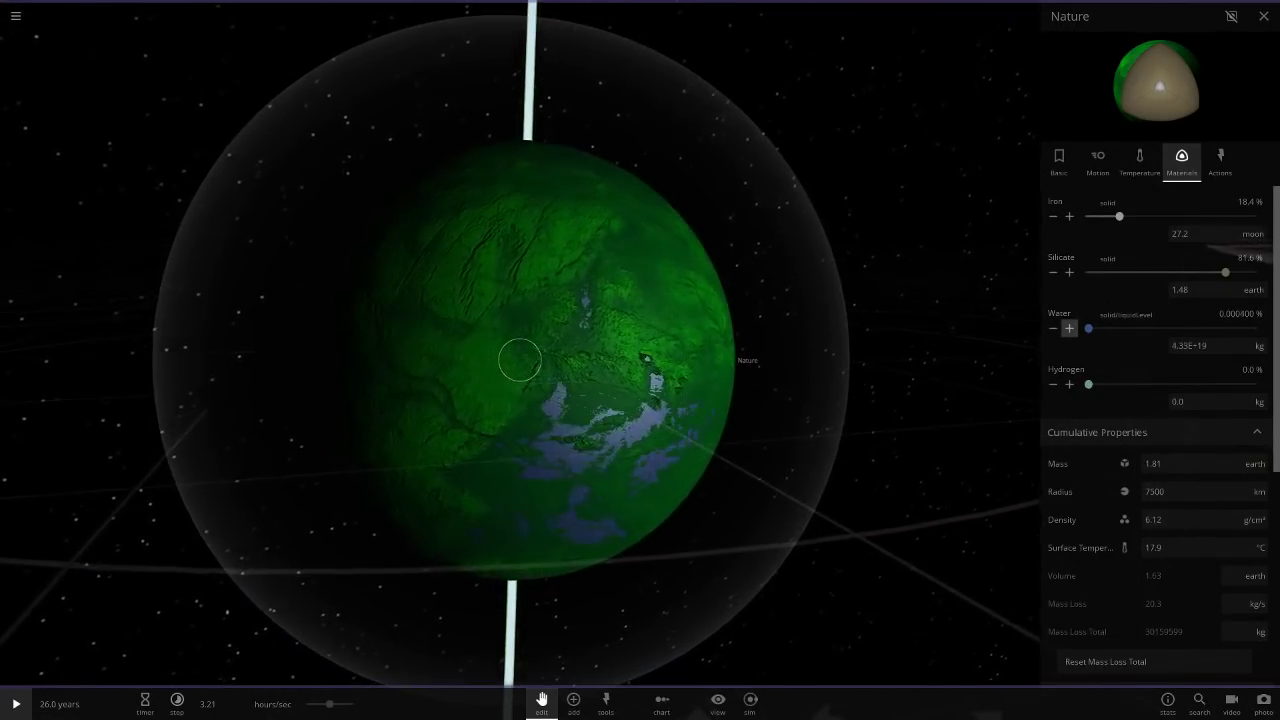
click(1053, 328)
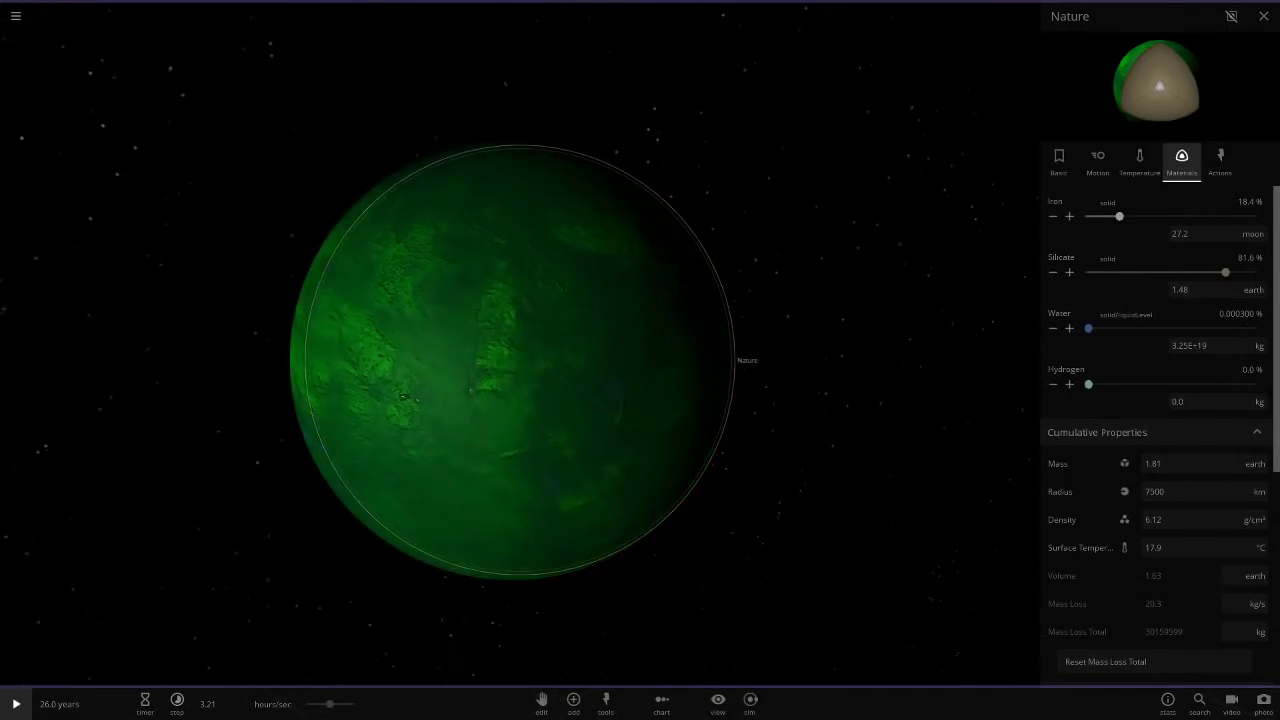
Switch the view's lighting to Flash Light and inspect Nature's terrain and water up close from several sides
click(718, 704)
click(806, 664)
click(806, 699)
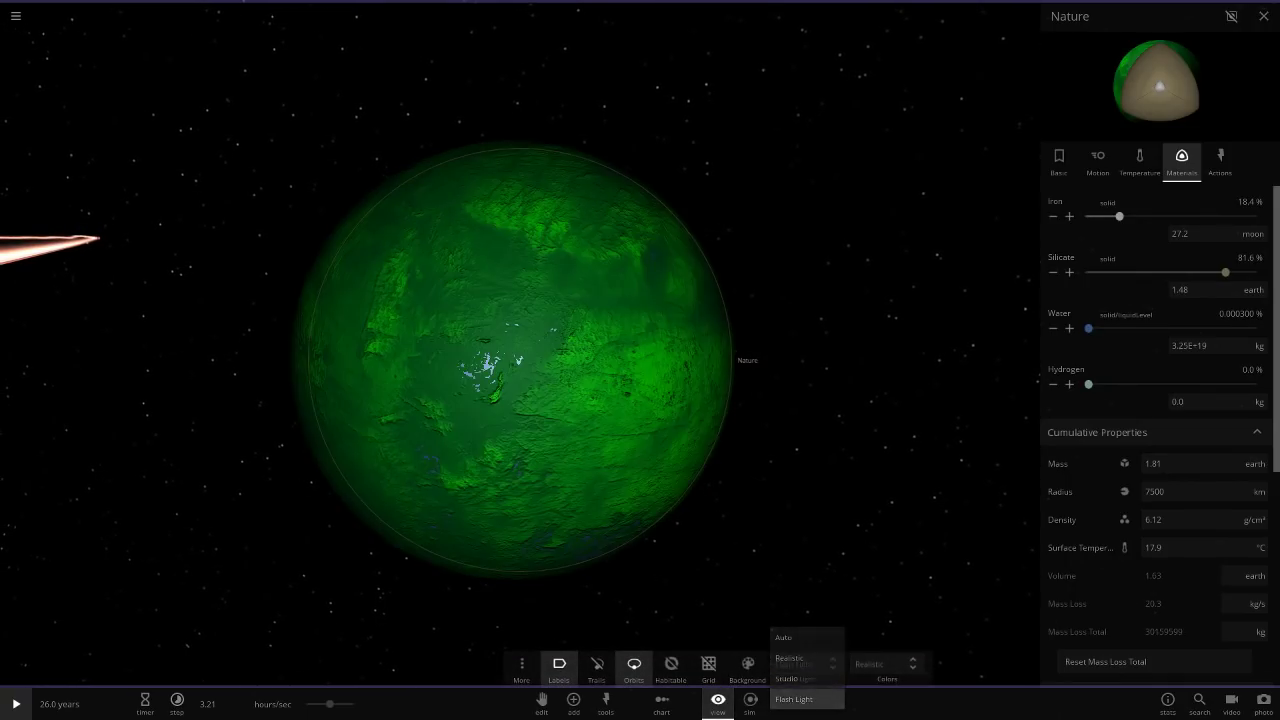
drag(700, 400, 660, 530)
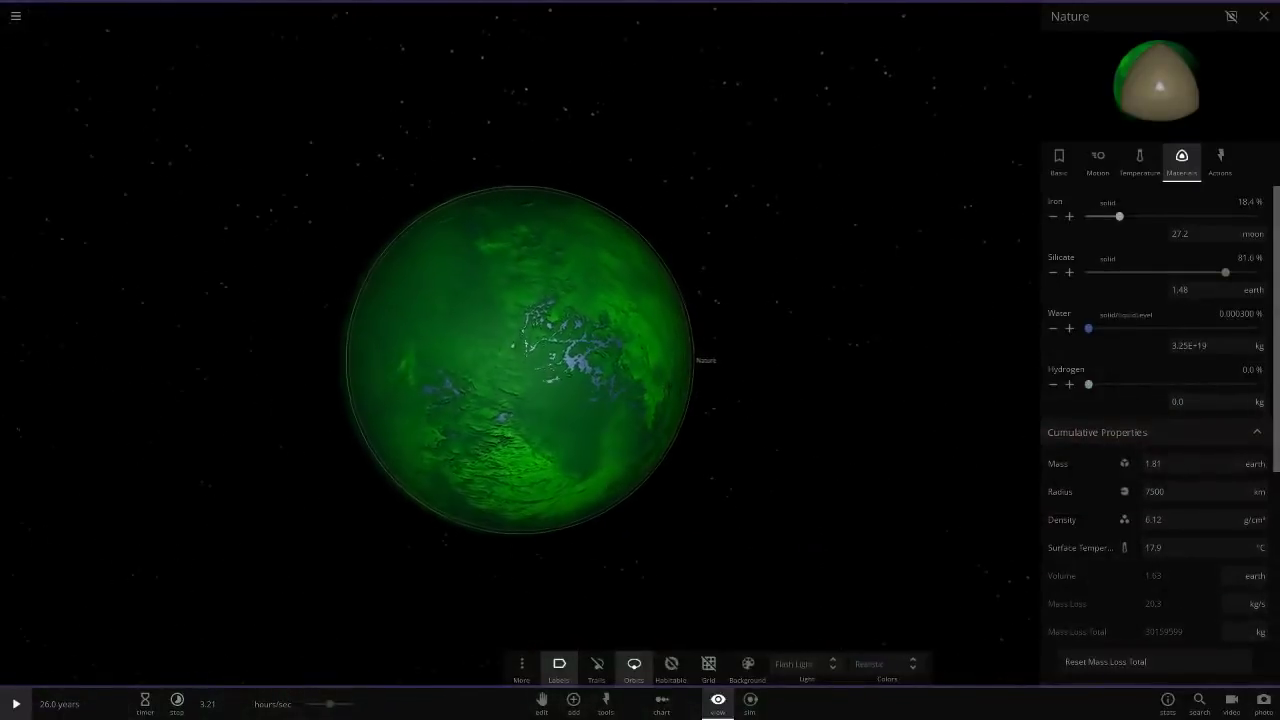
scroll(520, 360, up, 6)
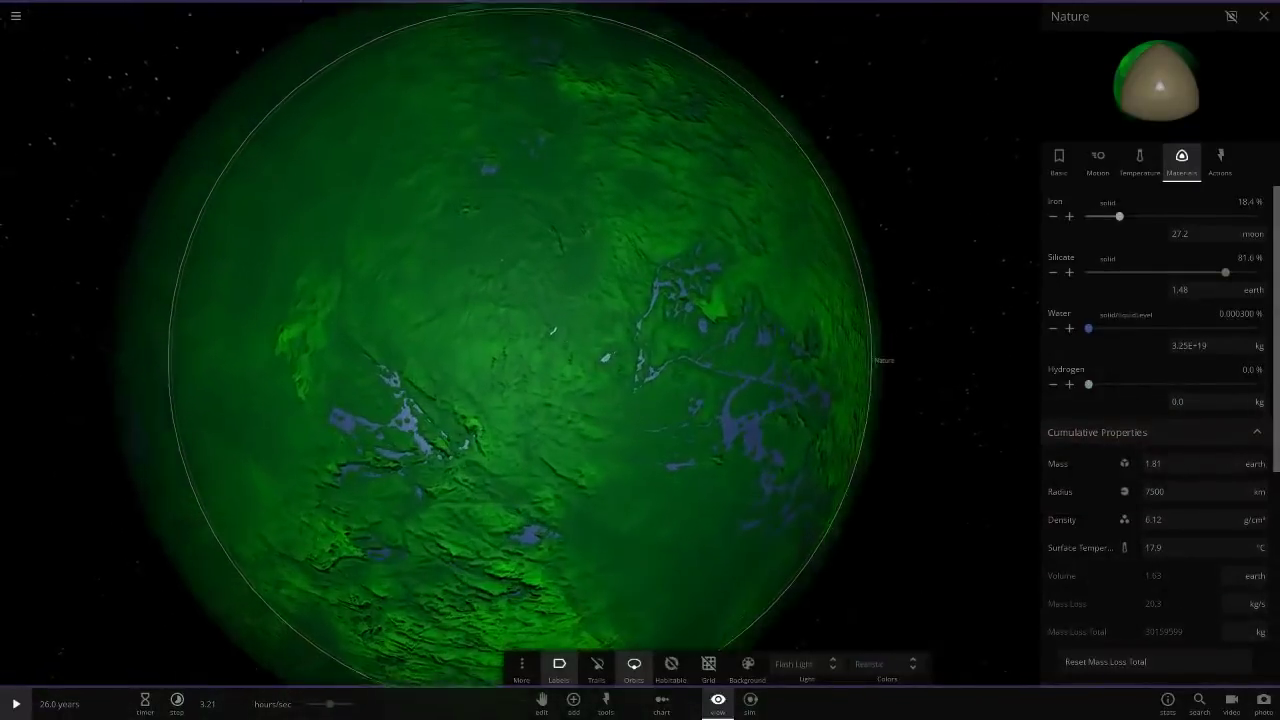
drag(520, 360, 730, 490)
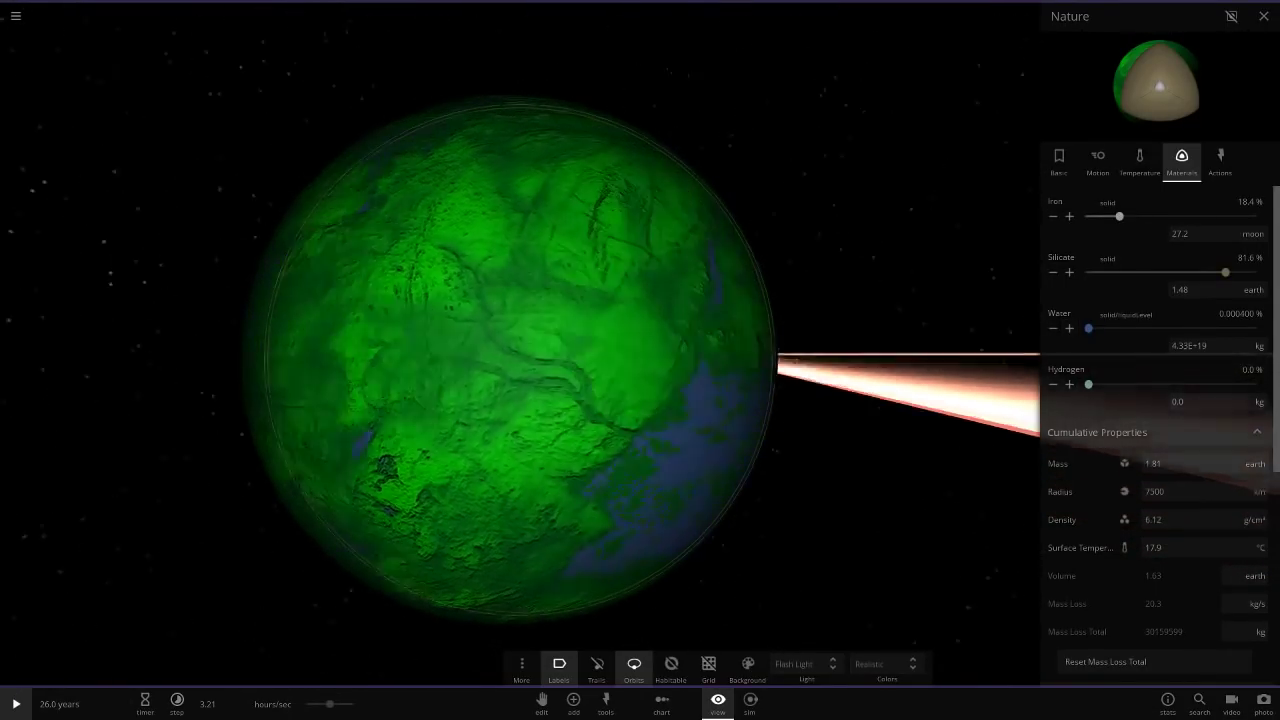
Fine-tune Nature's water by repeatedly lowering and raising its amount, settling on 0.000358 %
drag(1088, 384, 1087, 384)
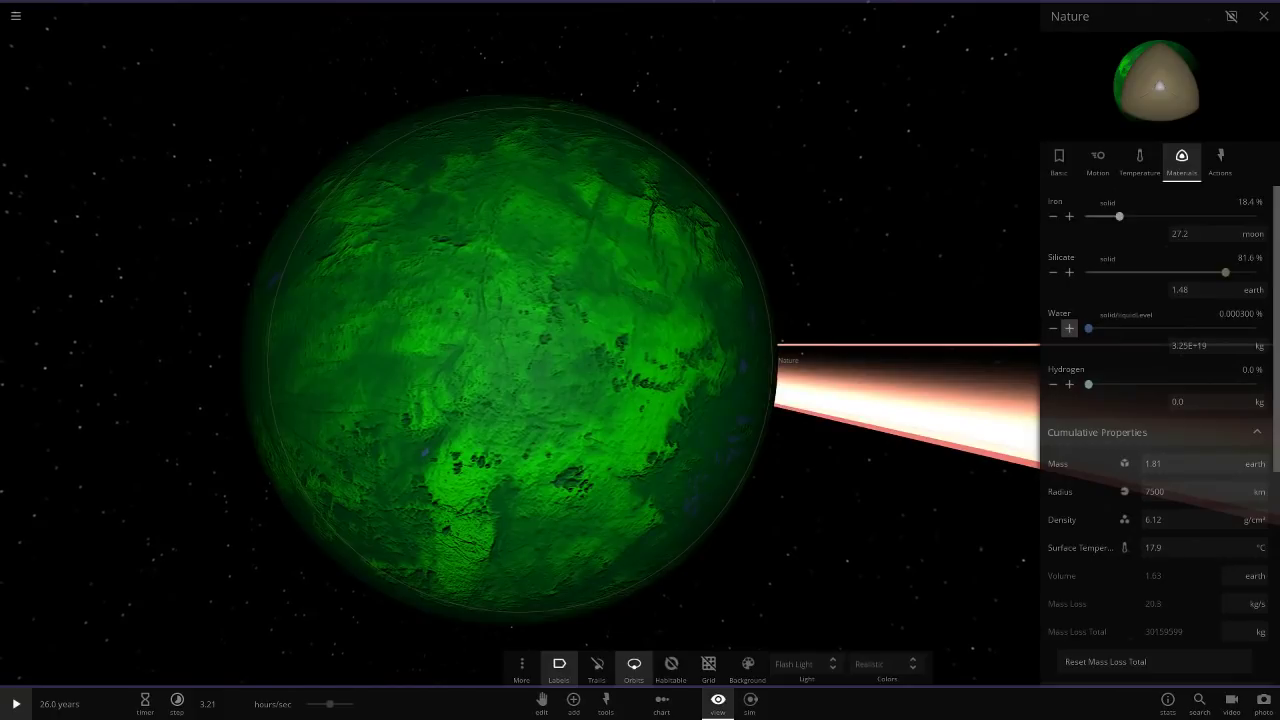
click(1188, 345)
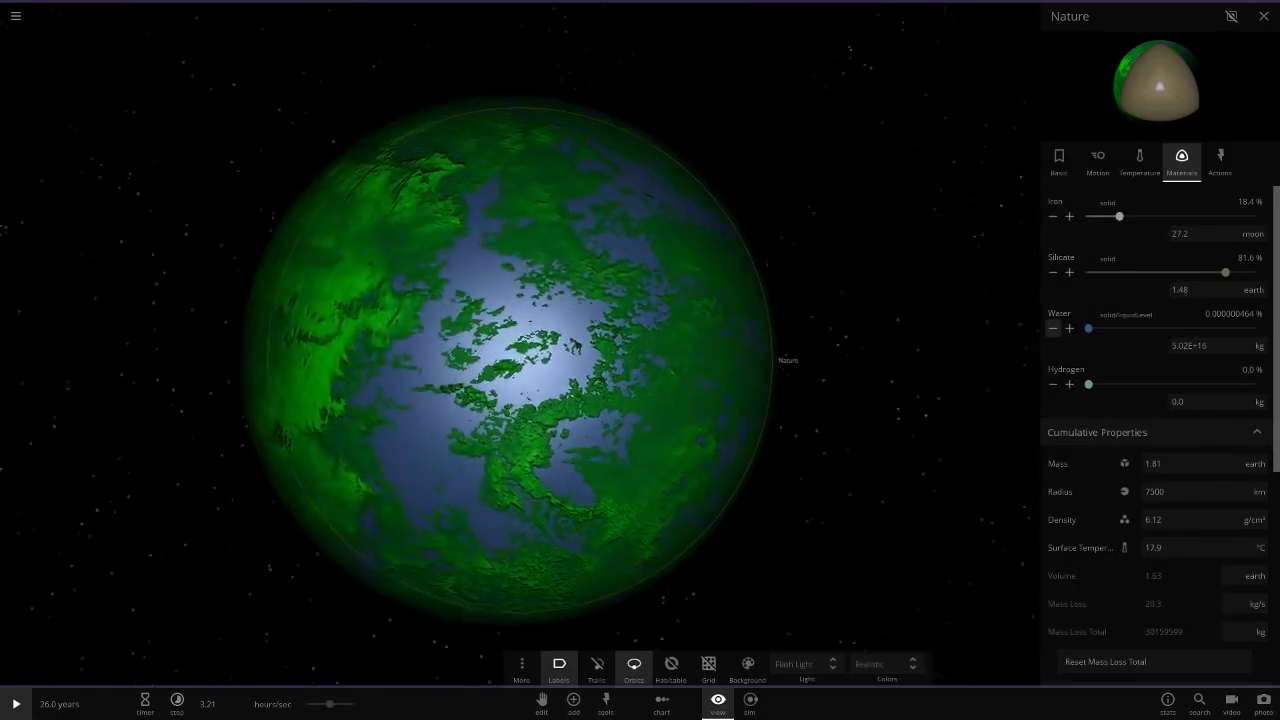
click(1053, 328)
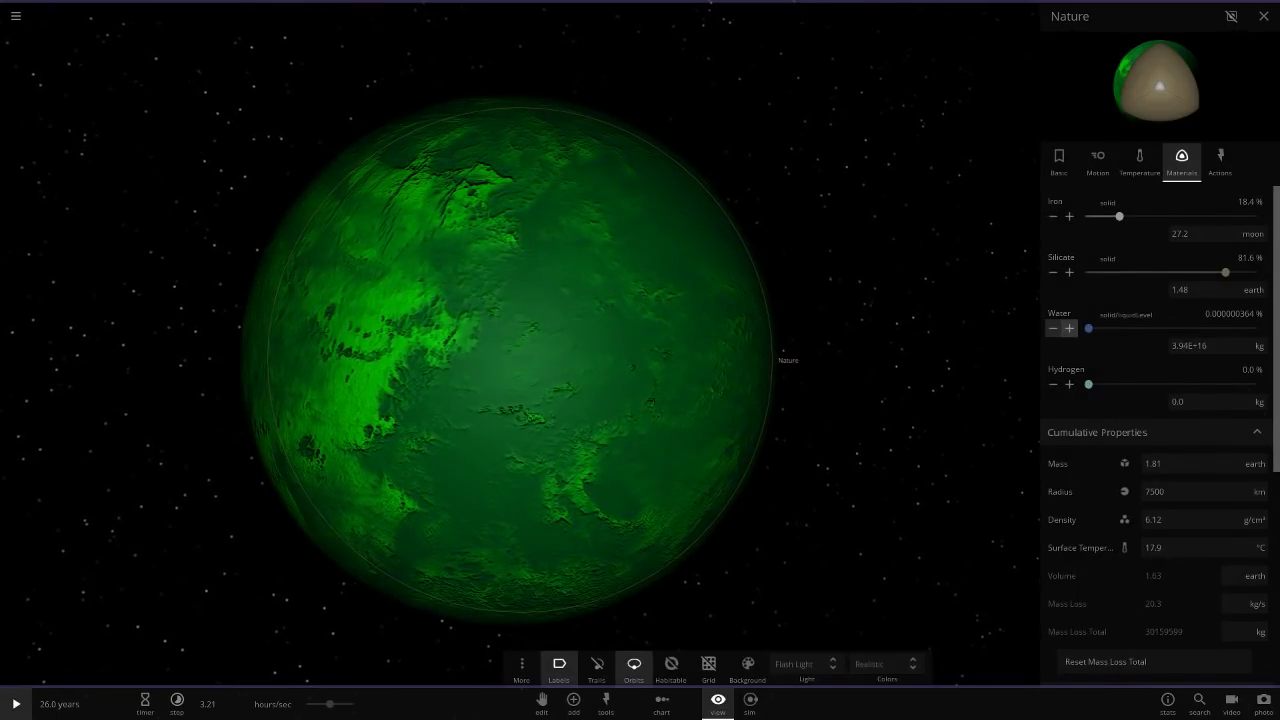
click(1069, 328)
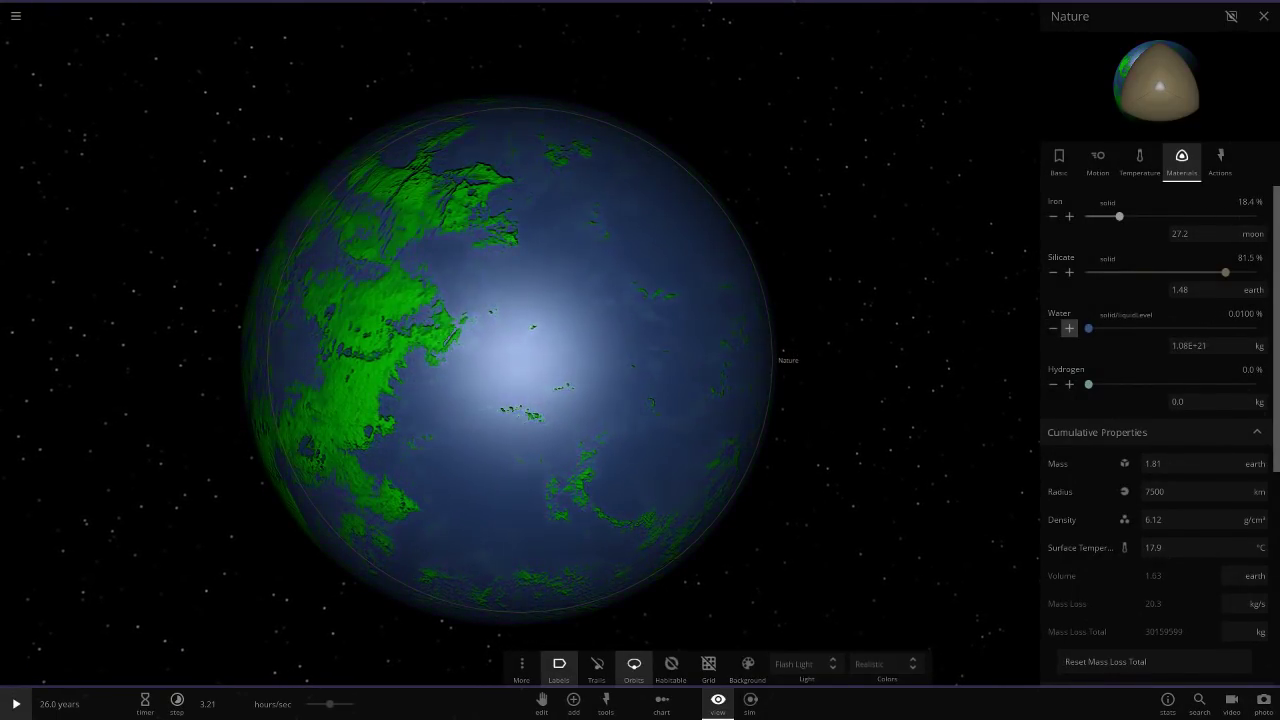
click(1053, 328)
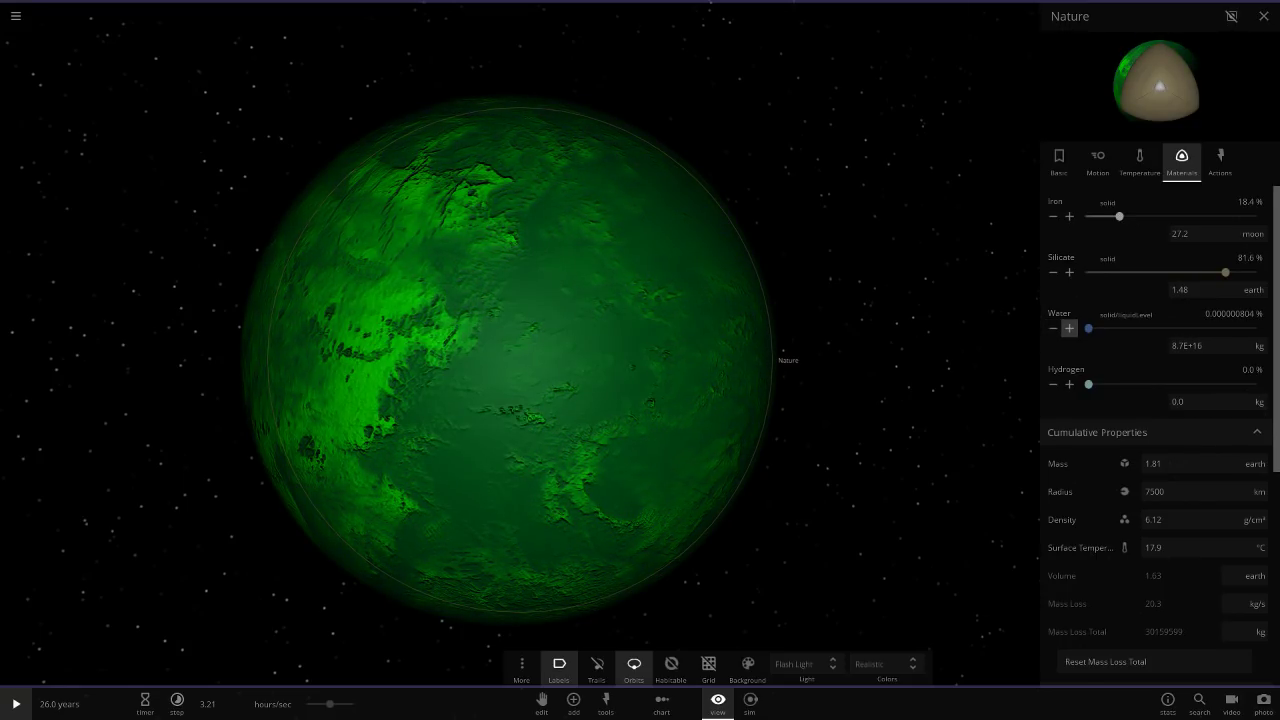
click(1069, 328)
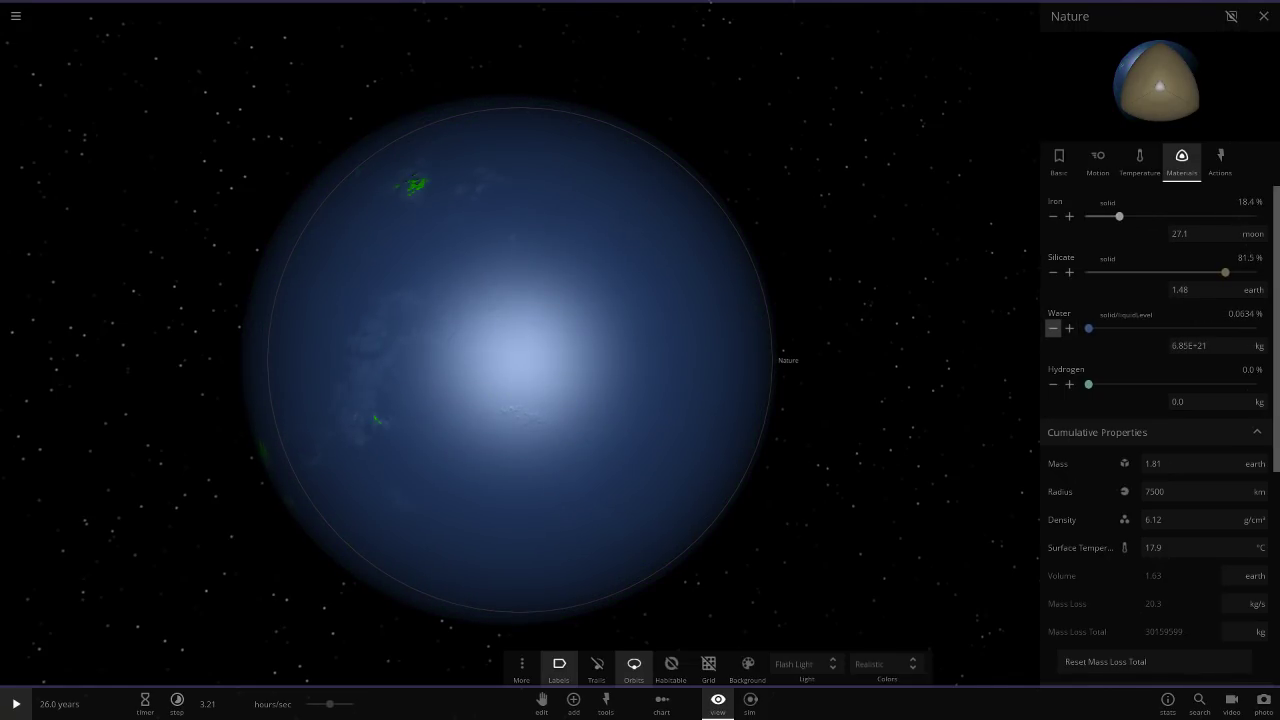
click(1053, 328)
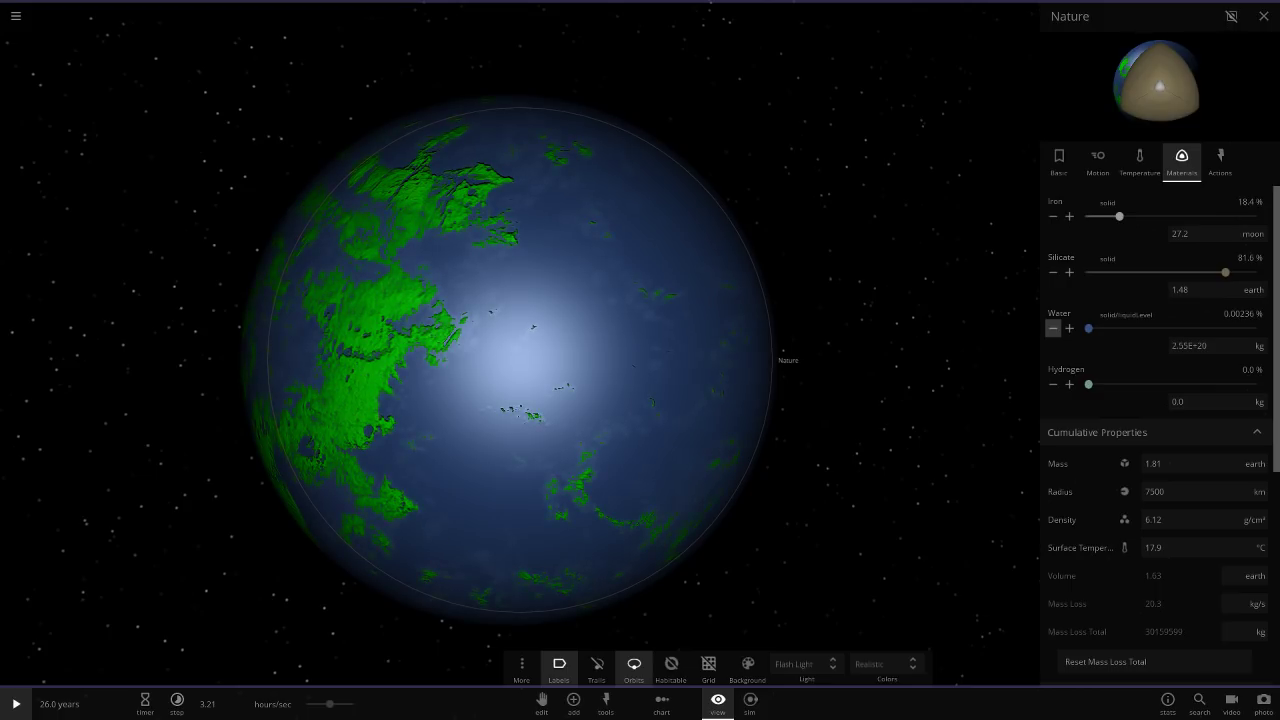
click(1053, 328)
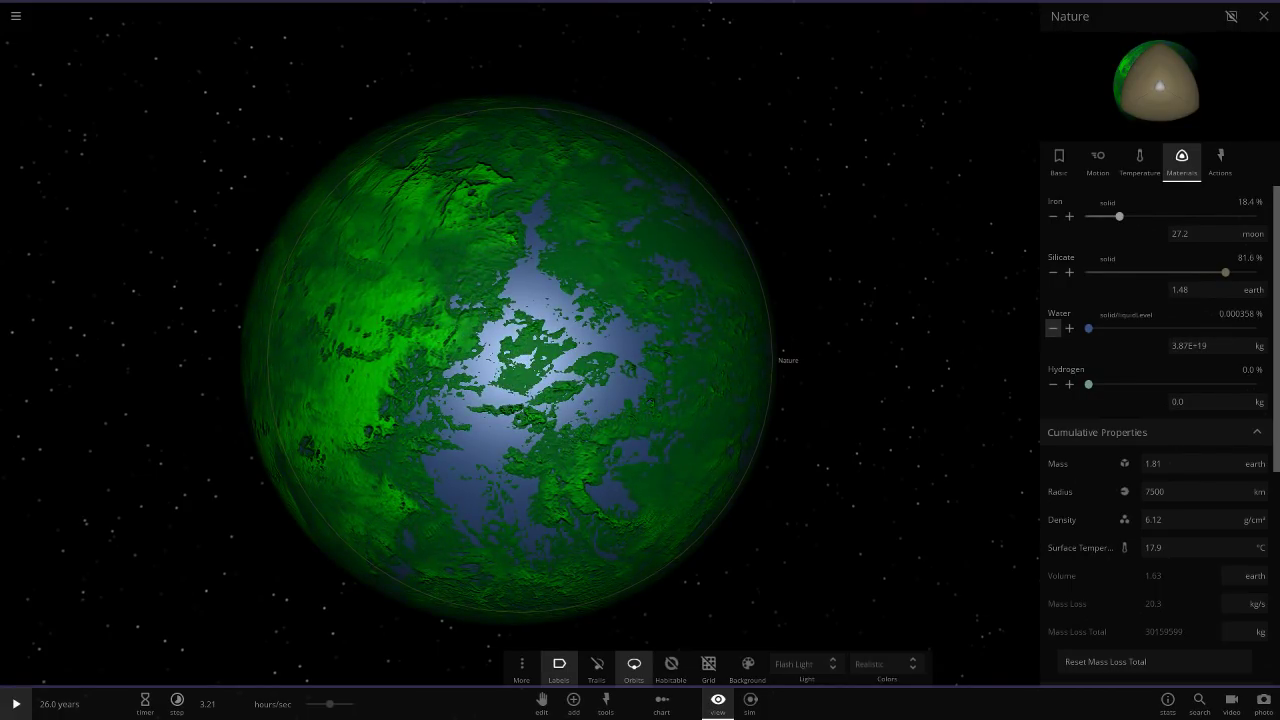
Show Nature's atmosphere and clouds again, lower its water to 0.000258 %, and check the clouded planet
scroll(540, 345, down, 5)
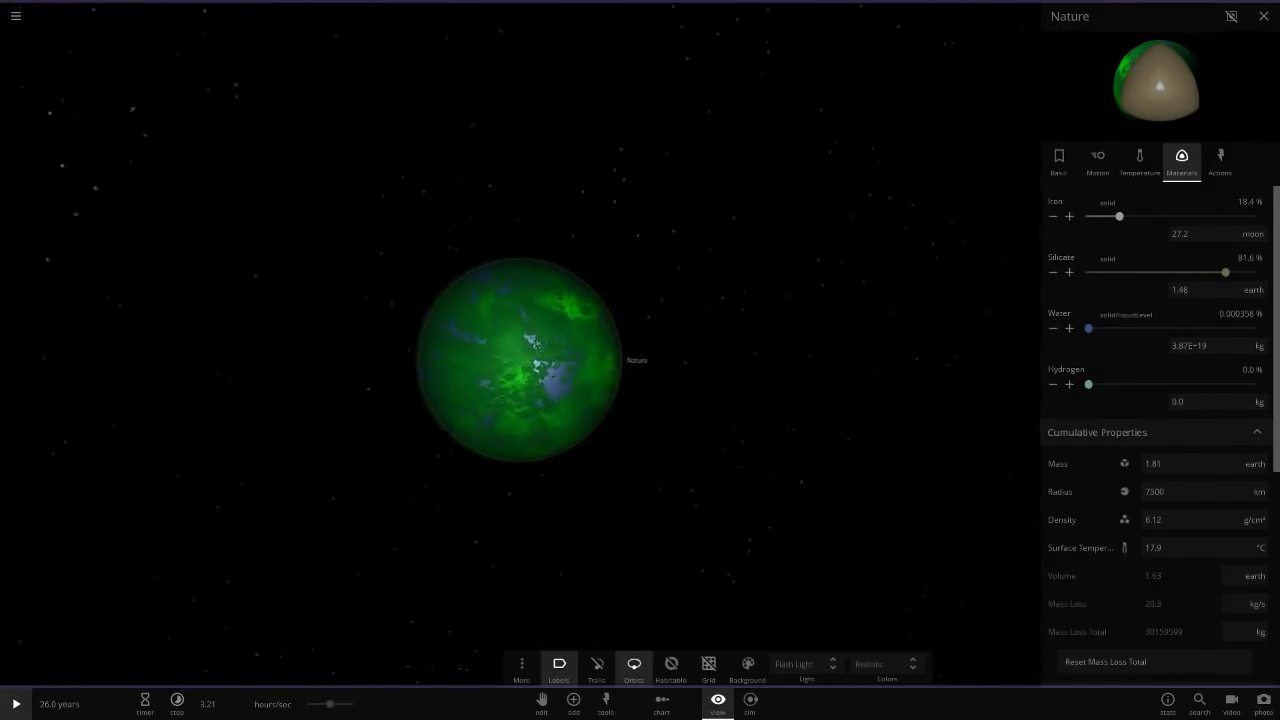
click(1144, 162)
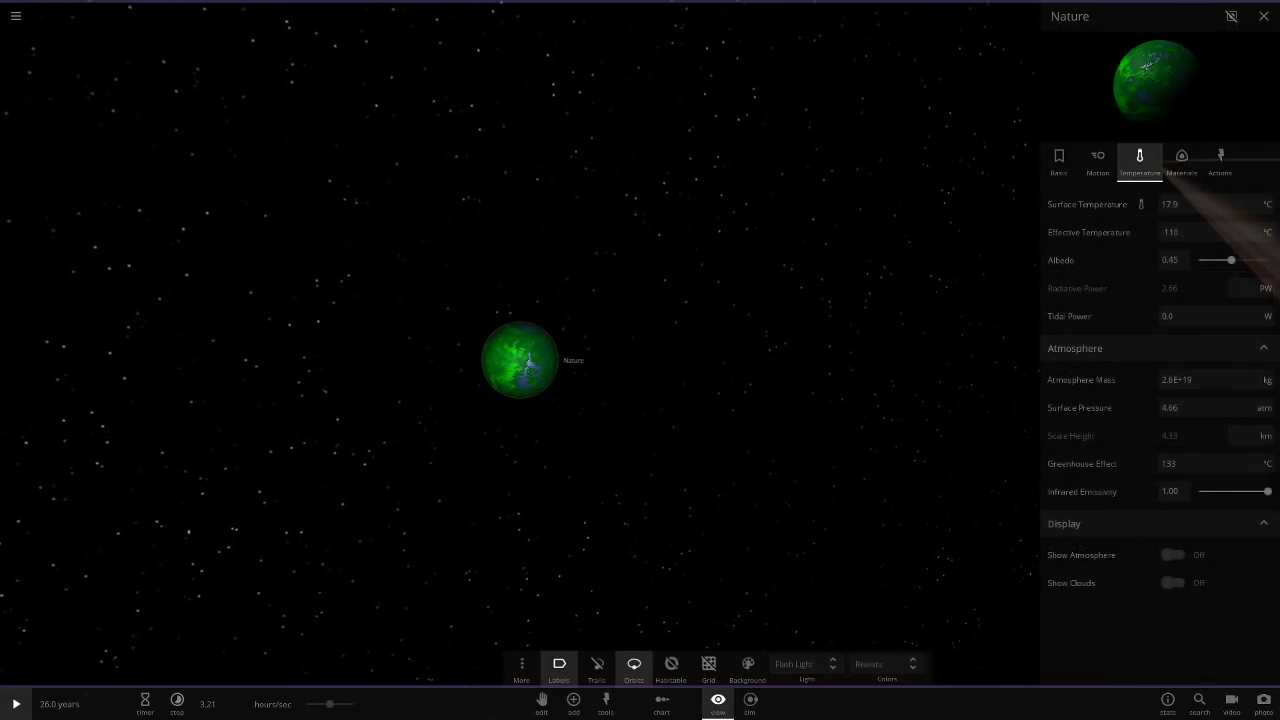
scroll(700, 205, up, 5)
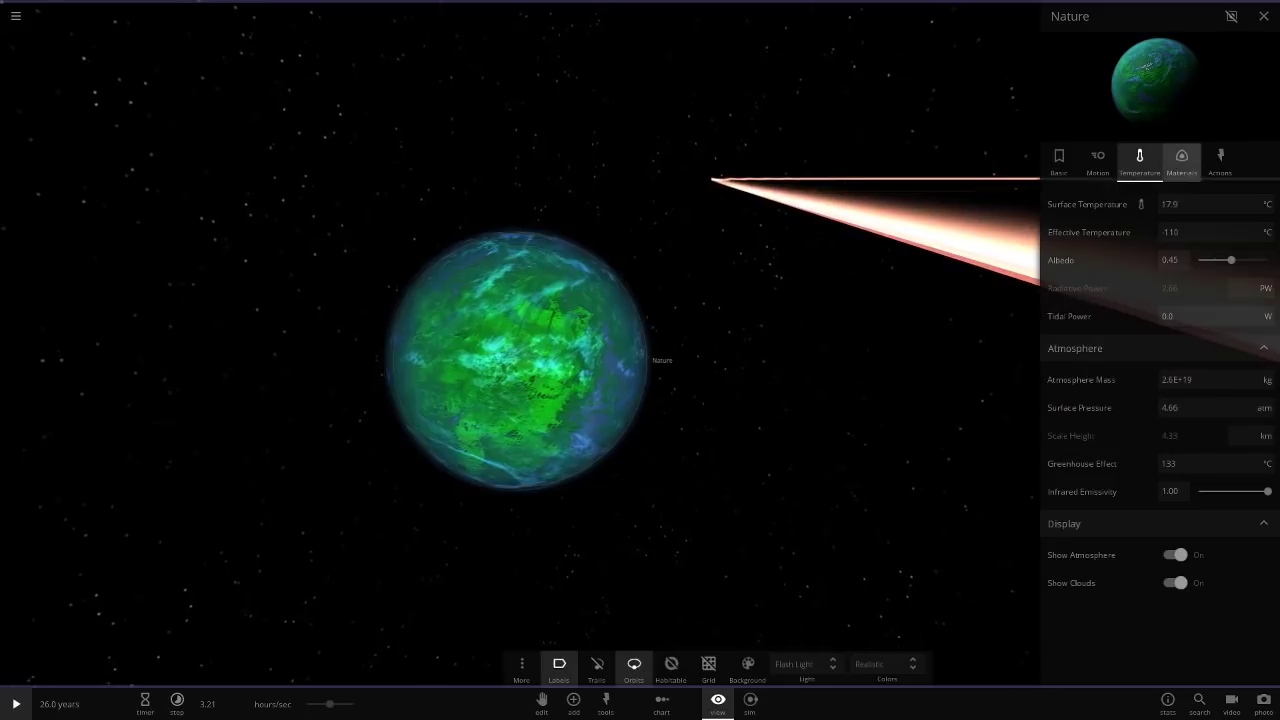
click(1181, 160)
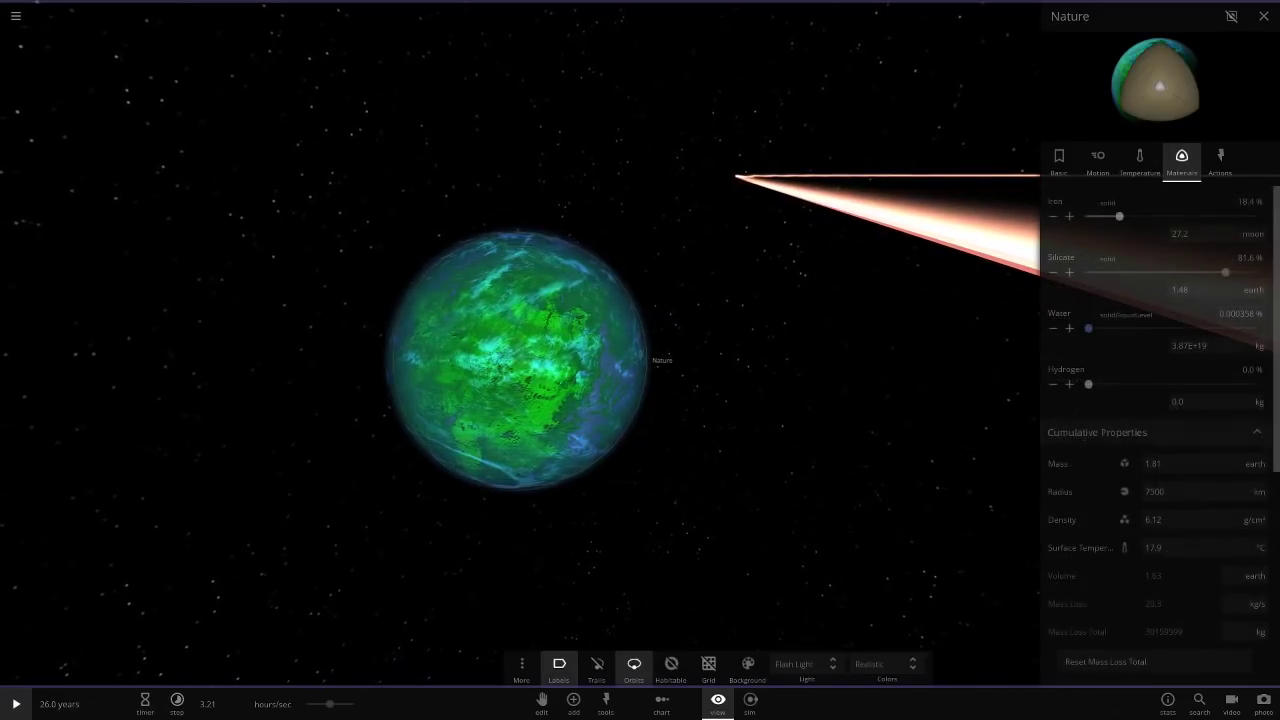
scroll(520, 360, up, 5)
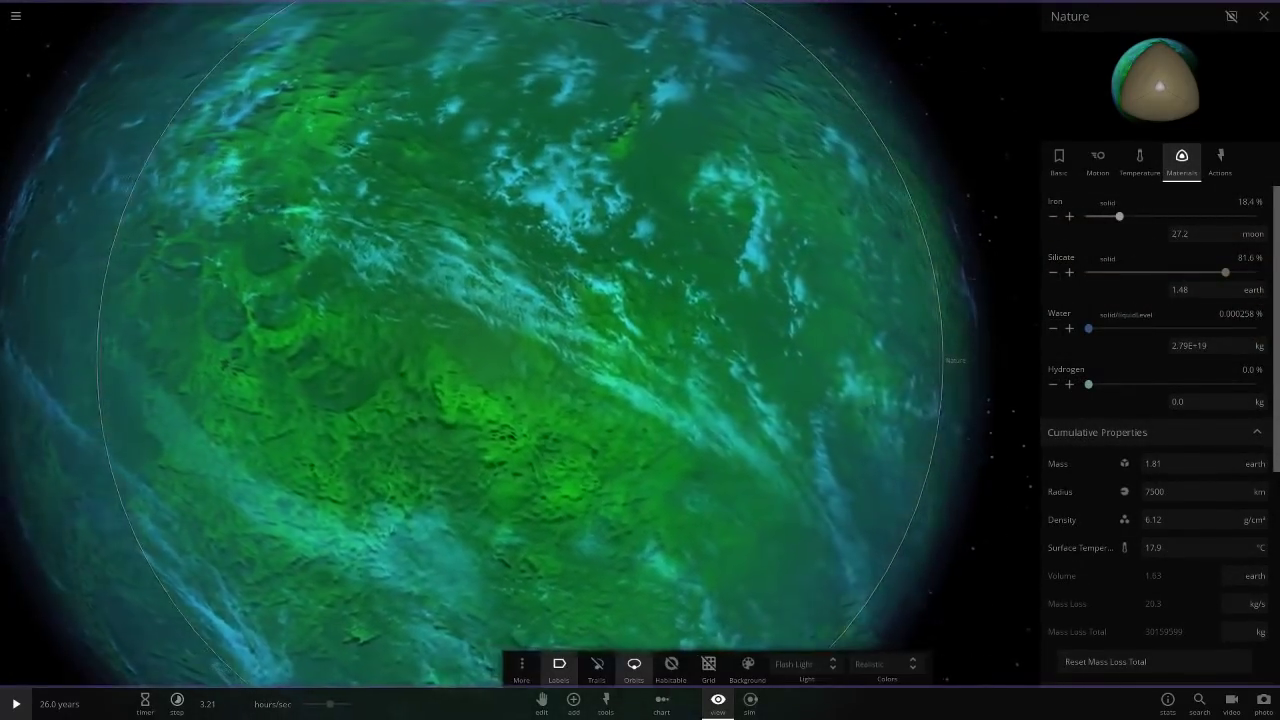
drag(520, 440, 820, 390)
scroll(520, 360, down, 3)
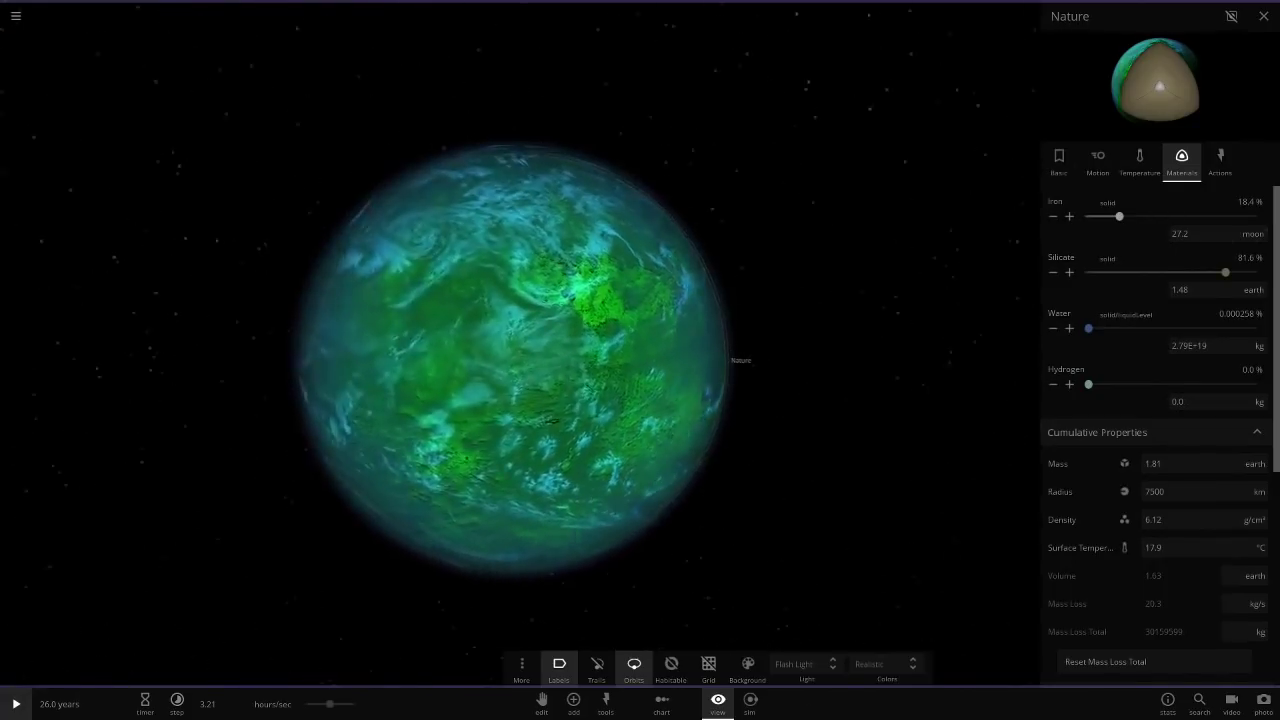
Examine Nature under Realistic lighting from afar and up close, together with its basic and material properties
click(806, 664)
click(806, 622)
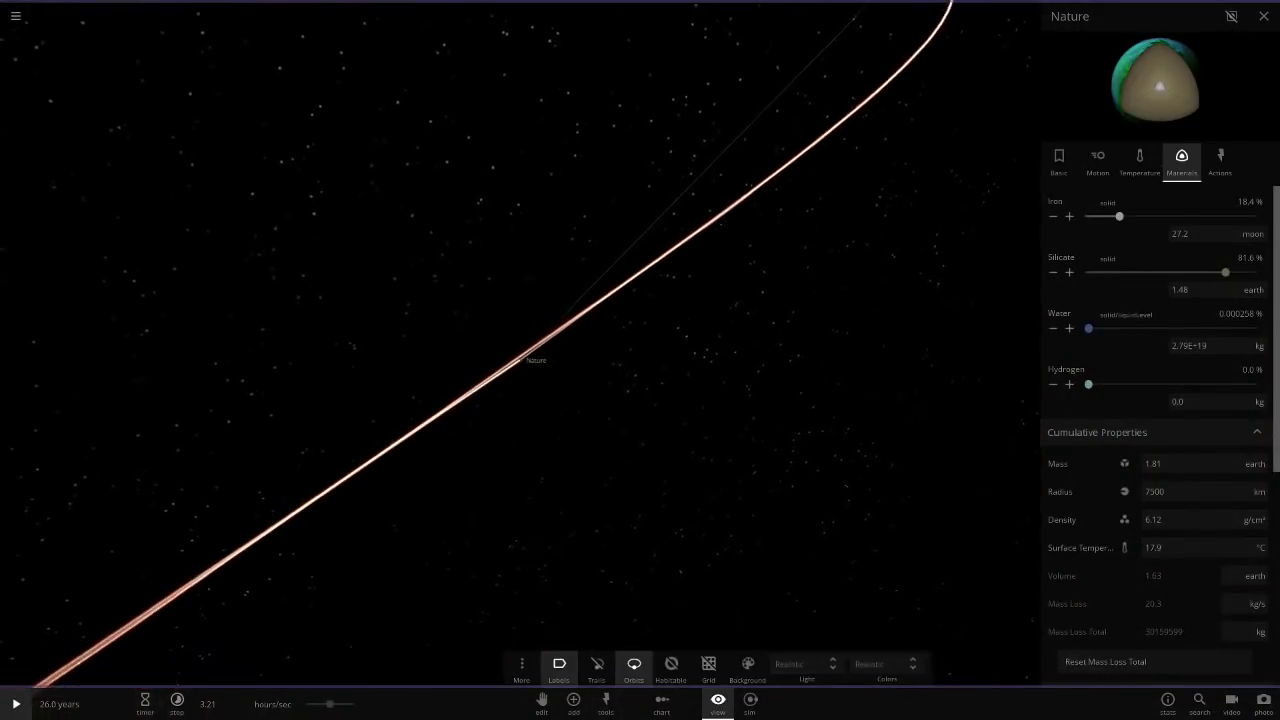
click(1059, 162)
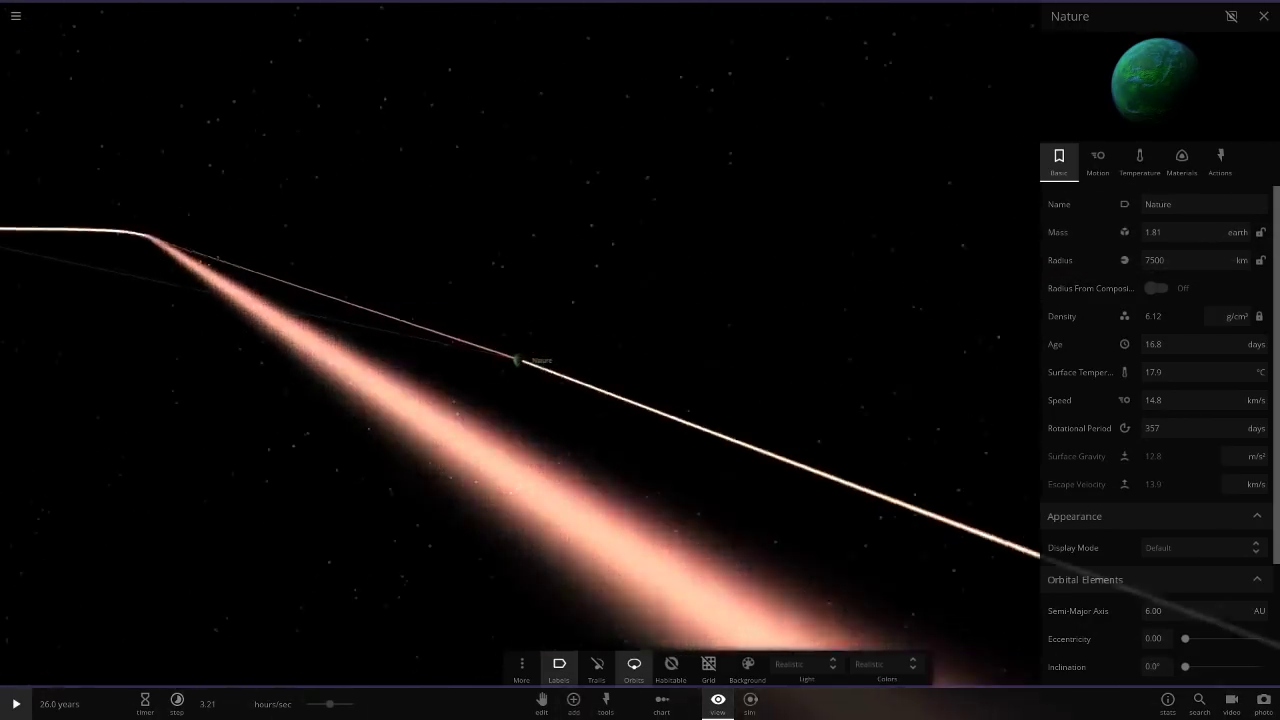
scroll(520, 360, up, 10)
click(1181, 162)
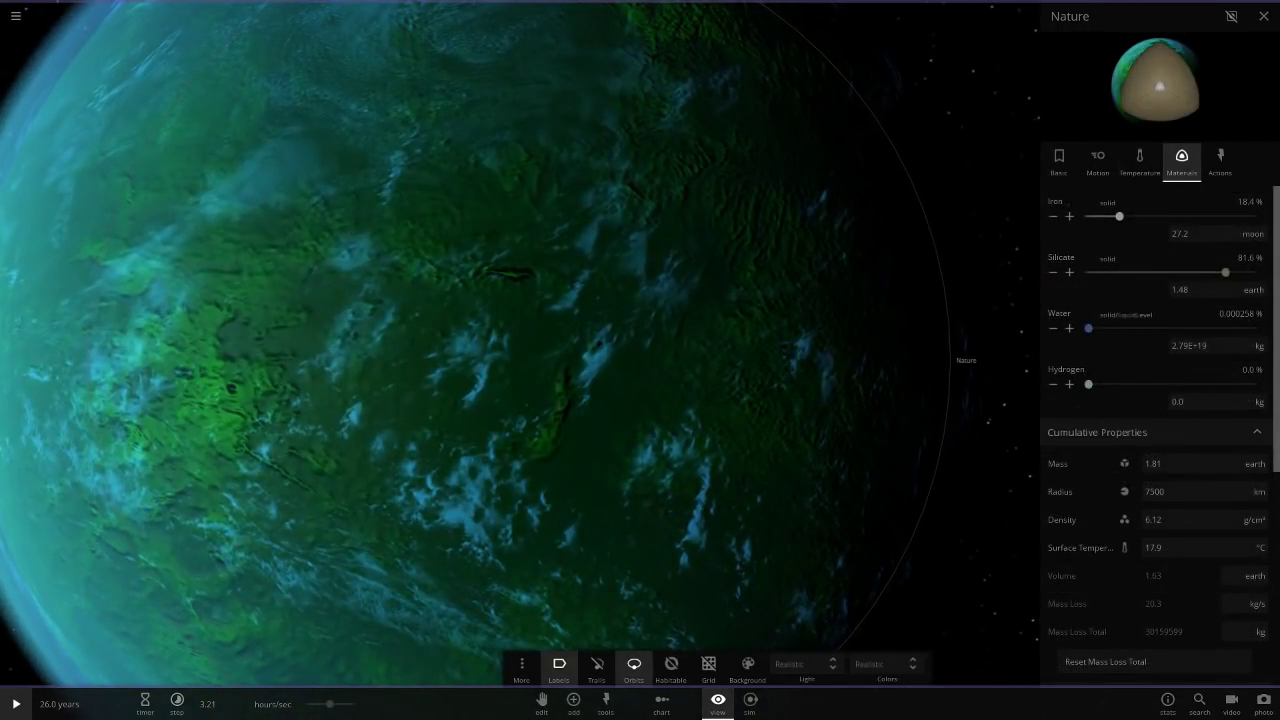
drag(640, 400, 1124, 491)
Hide Nature's atmosphere and clouds and set the view's lighting to Flash Light to expose the bare green surface
click(1139, 160)
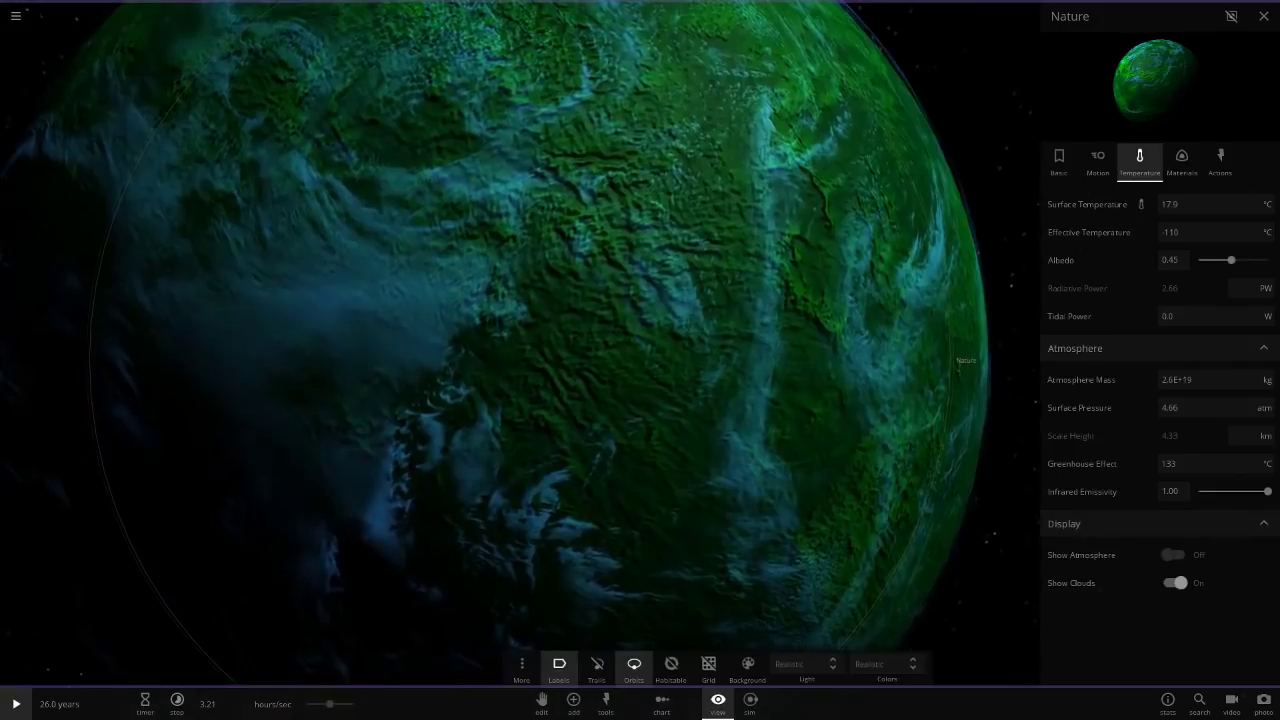
click(1174, 583)
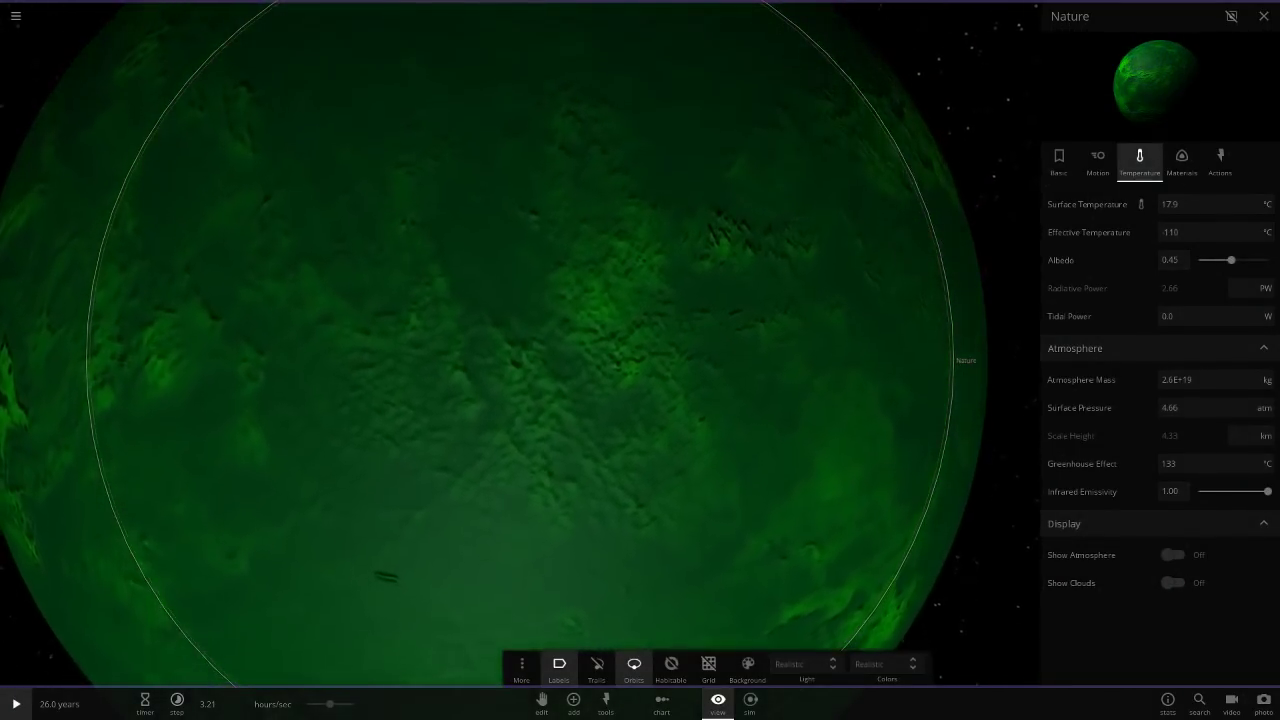
scroll(520, 360, down, 4)
click(806, 664)
click(795, 699)
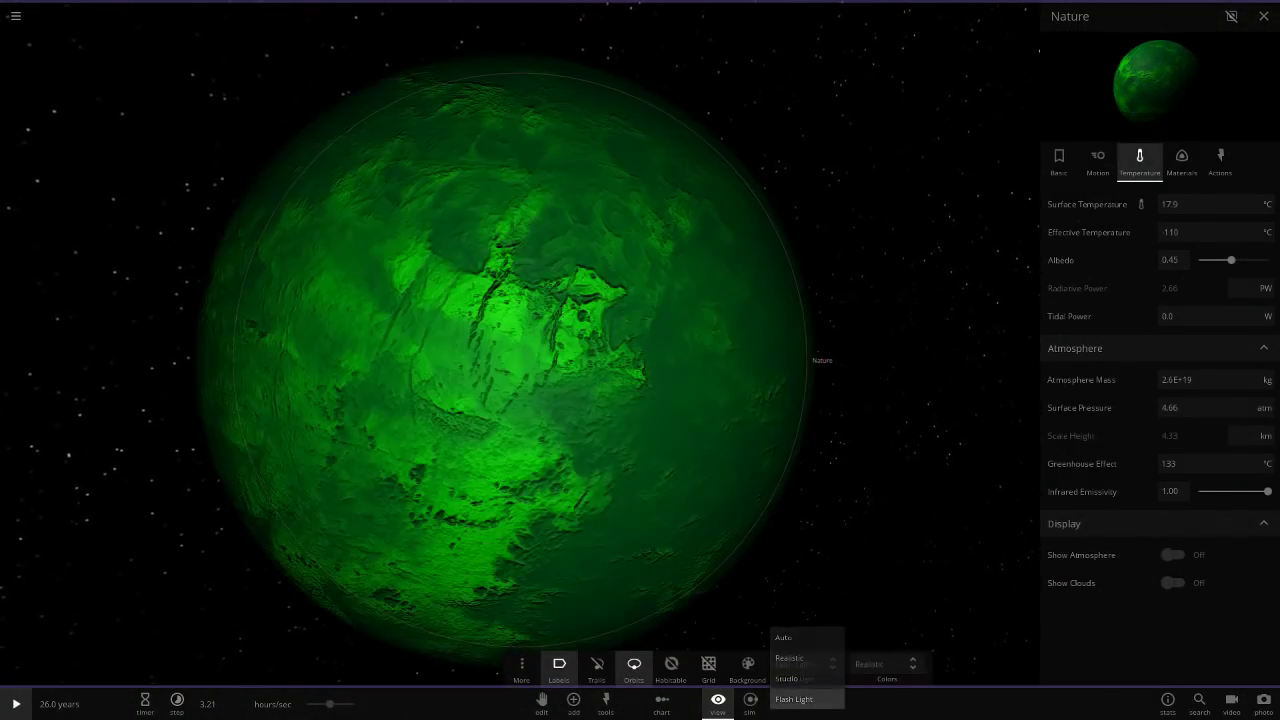
Set Nature's water to 0.000358 % and check its bare green surface from several sides and from farther away
drag(700, 450, 600, 450)
click(1182, 162)
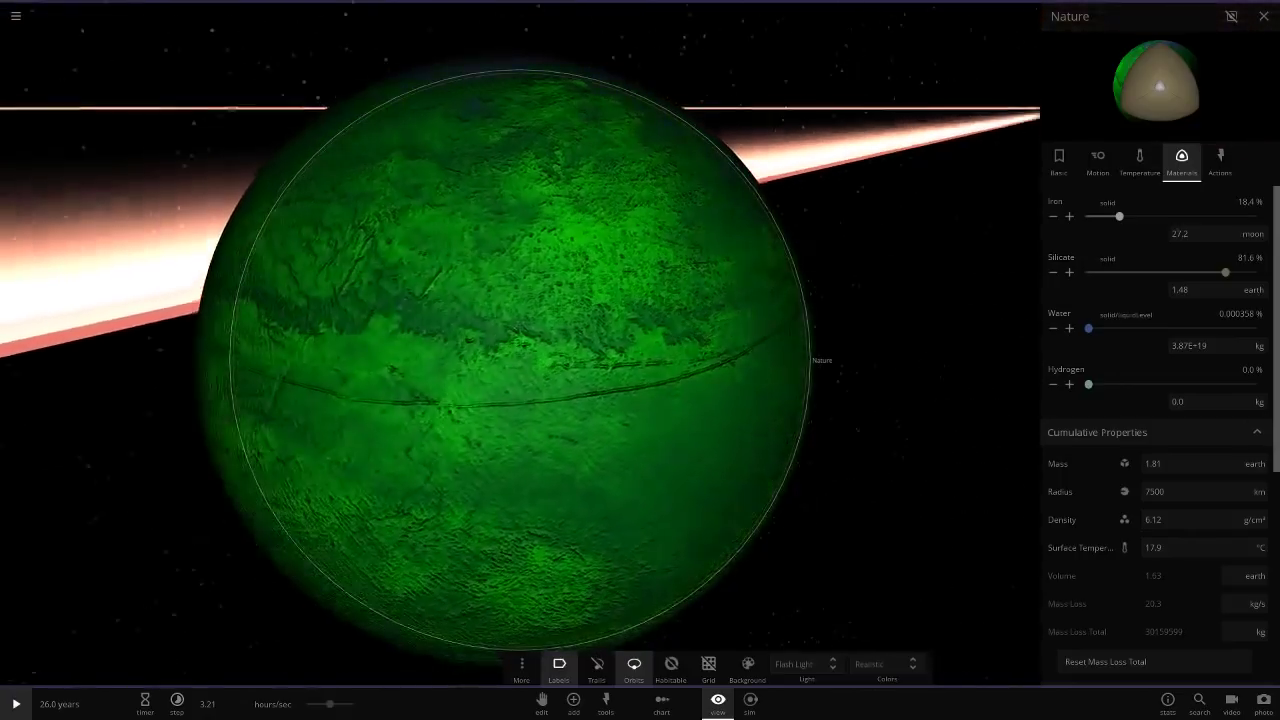
drag(1088, 384, 1092, 384)
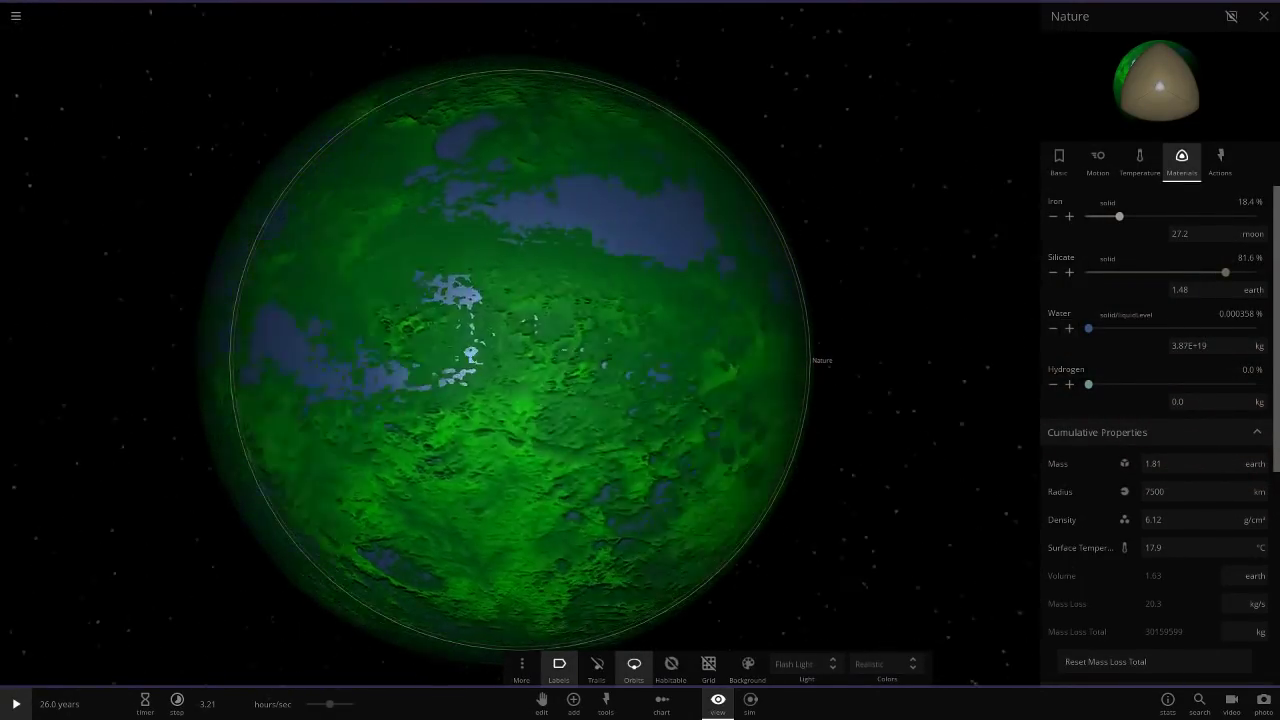
scroll(520, 360, down, 5)
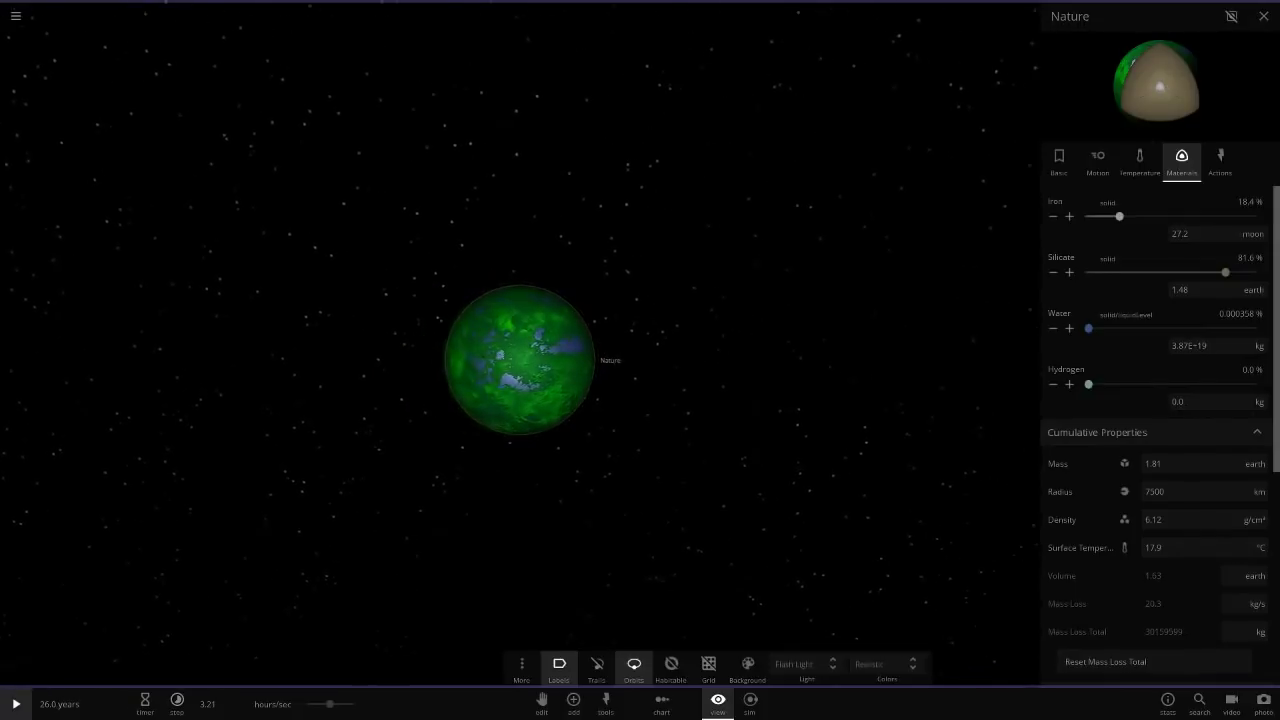
Show Nature's atmosphere and clouds again and view the finished planet
click(1140, 162)
scroll(520, 360, up, 5)
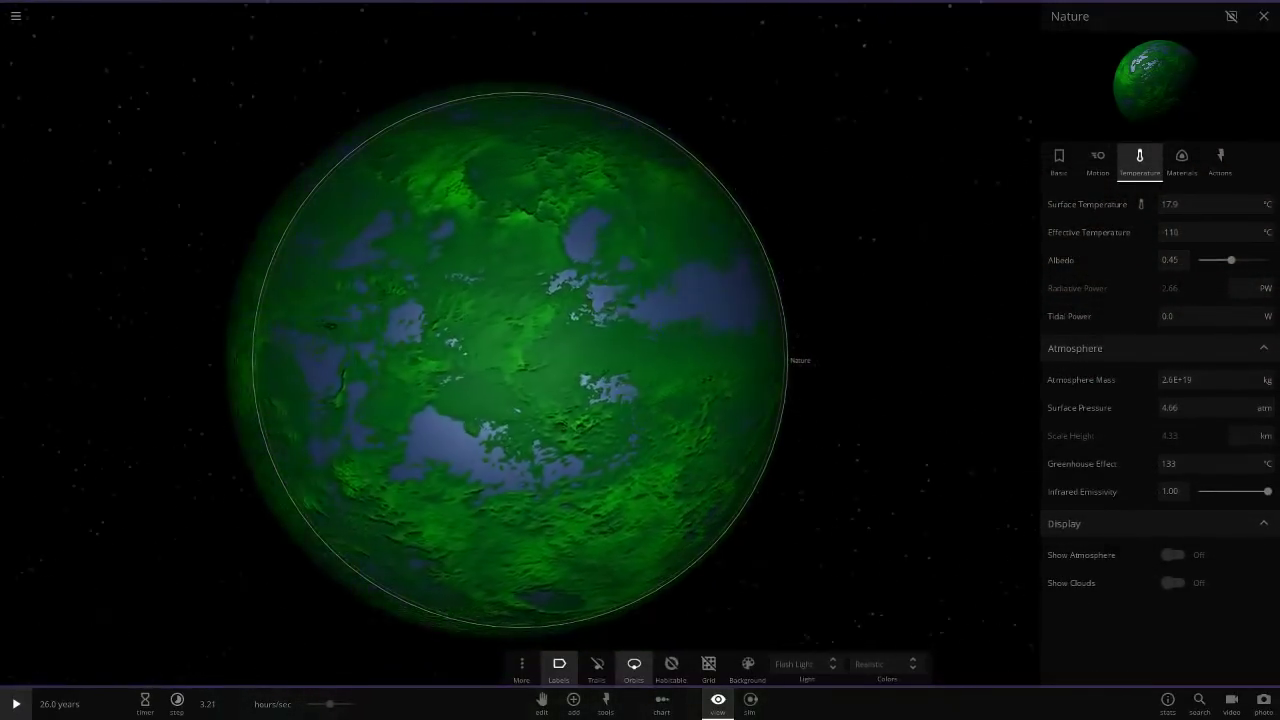
click(1173, 555)
click(1173, 583)
scroll(520, 360, down, 5)
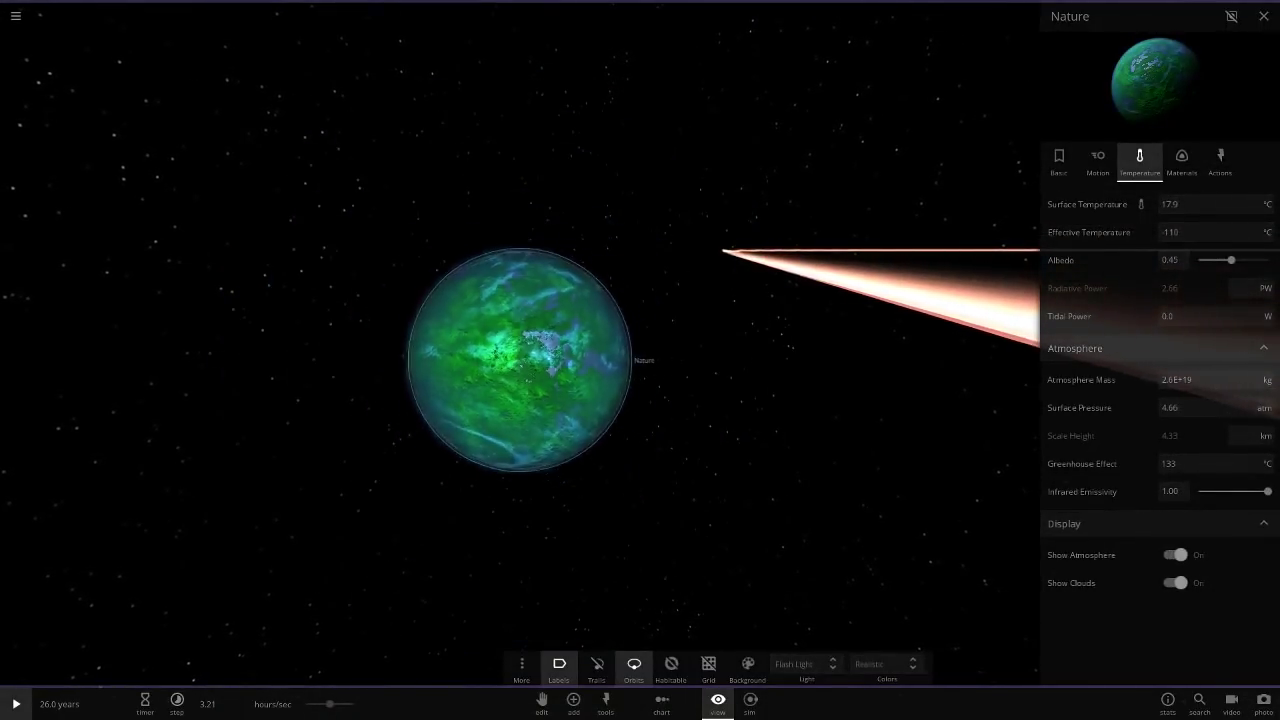
Open the outer-ring planet Ice and adjust its low elevation colour to a light blue
scroll(520, 360, down, 10)
click(1059, 162)
scroll(535, 360, down, 10)
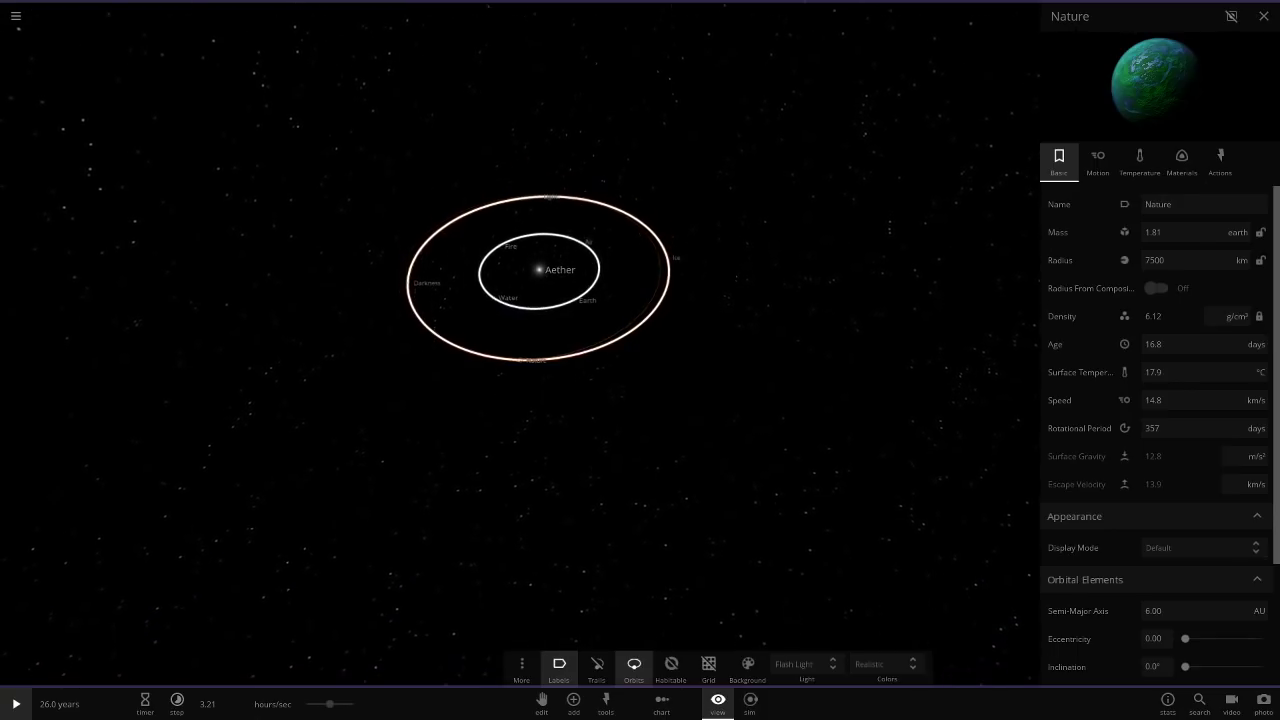
double_click(668, 258)
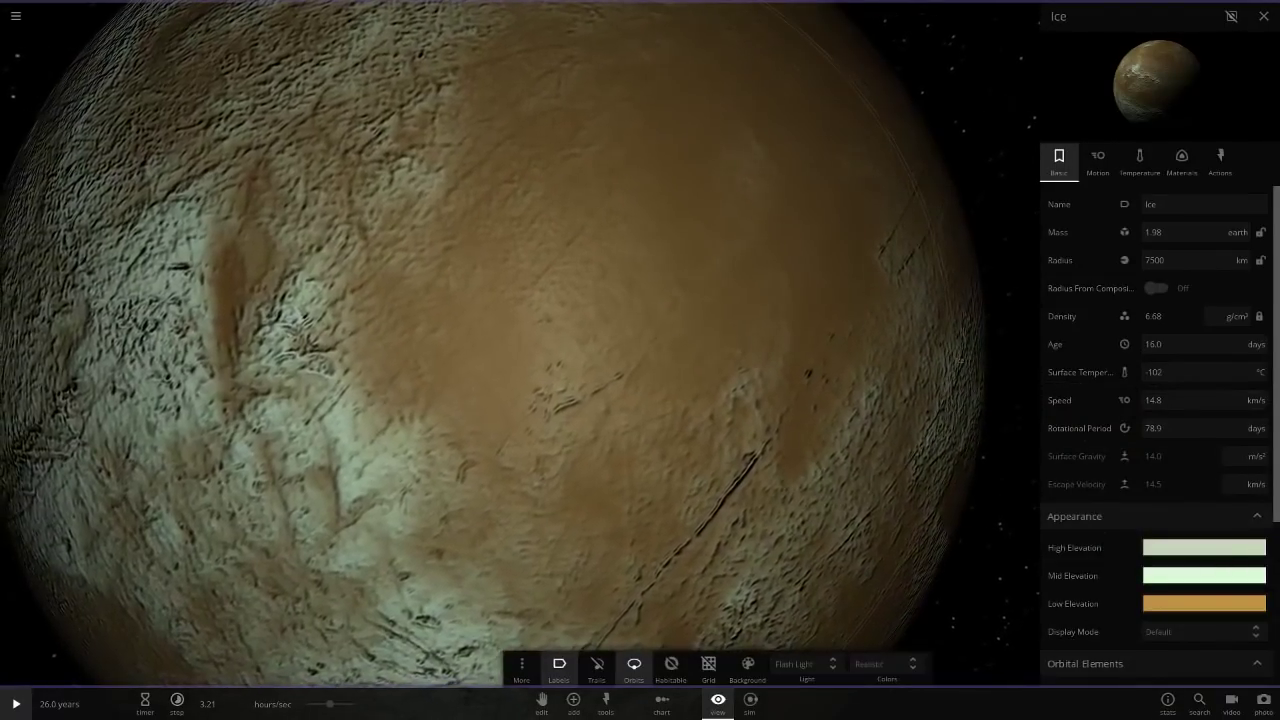
click(1204, 604)
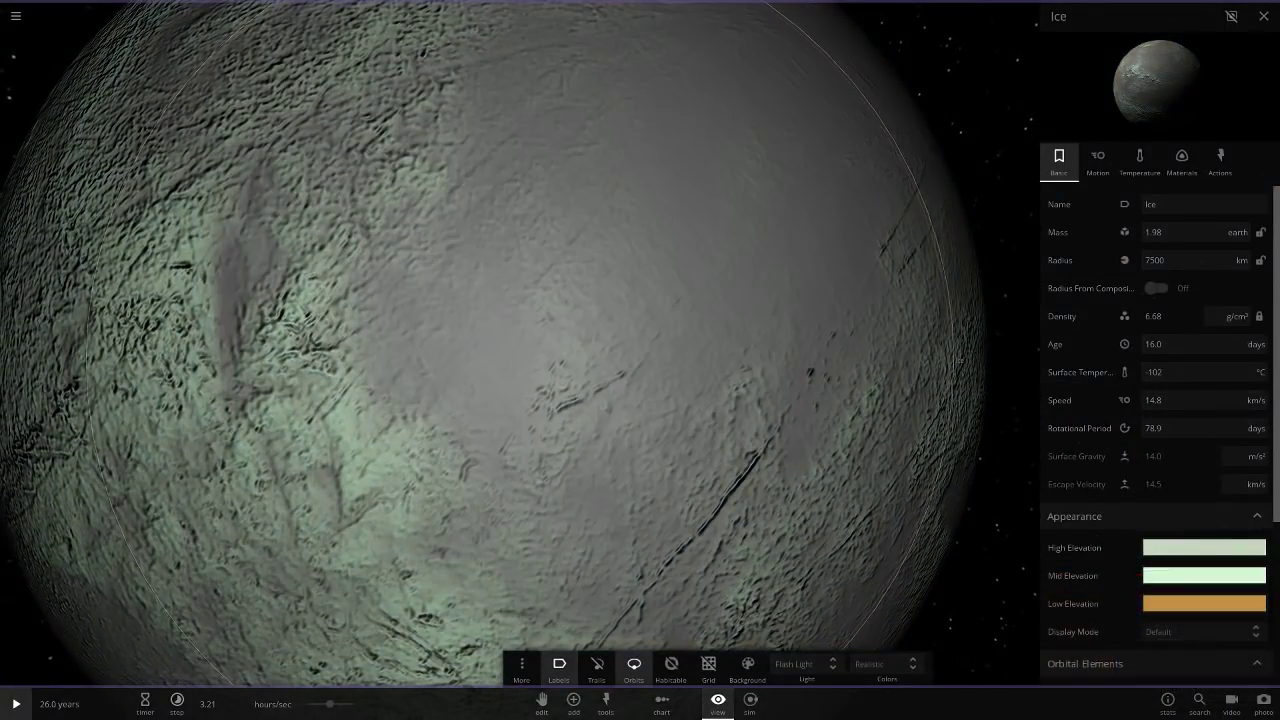
scroll(512, 360, down, 5)
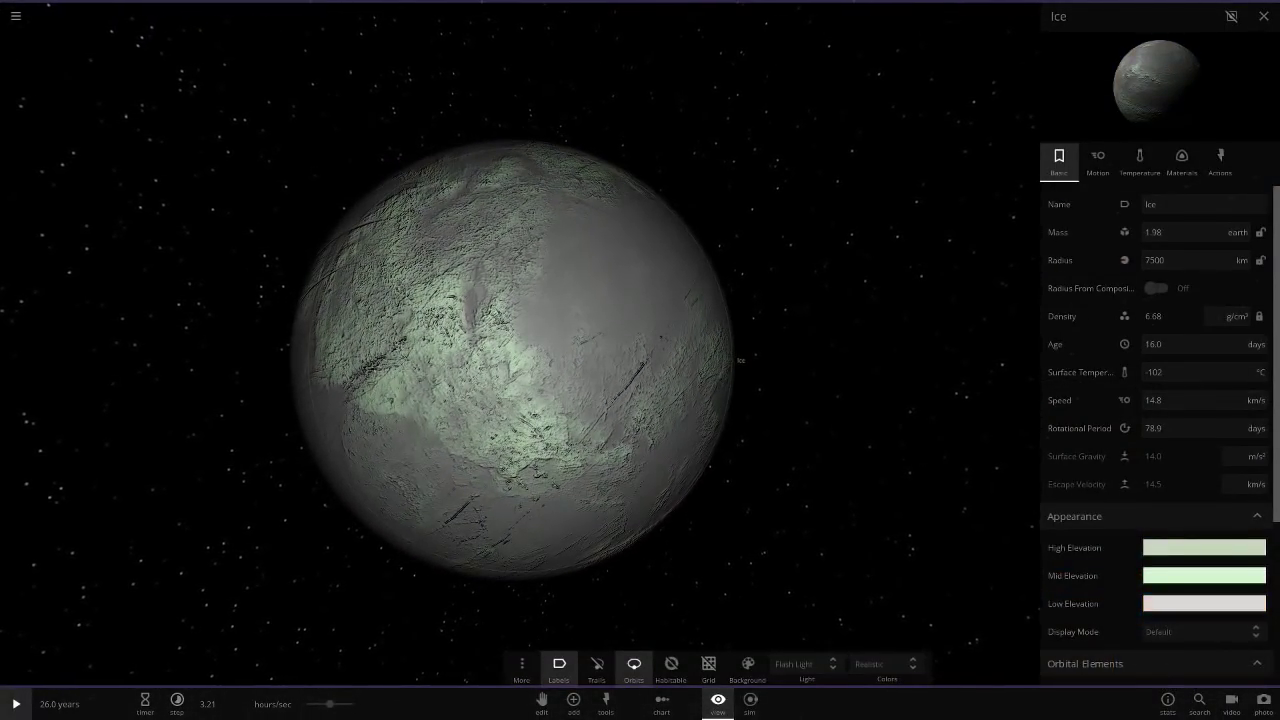
click(1204, 604)
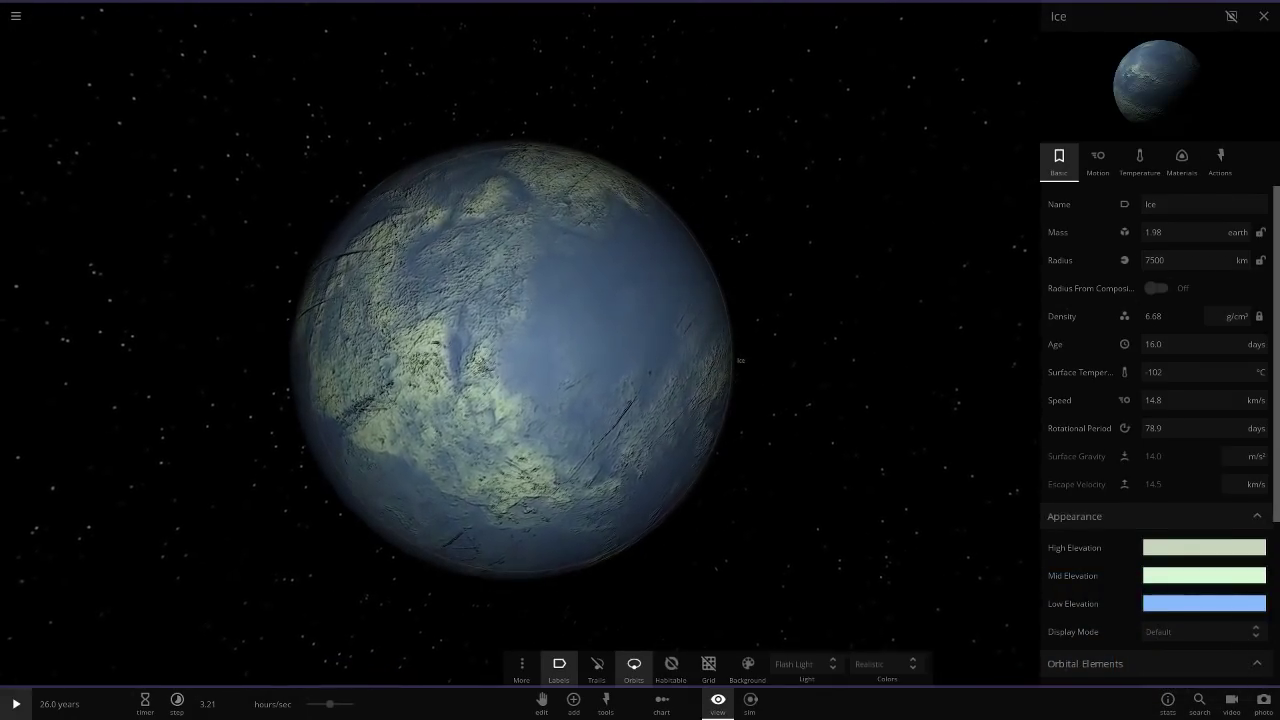
click(1204, 604)
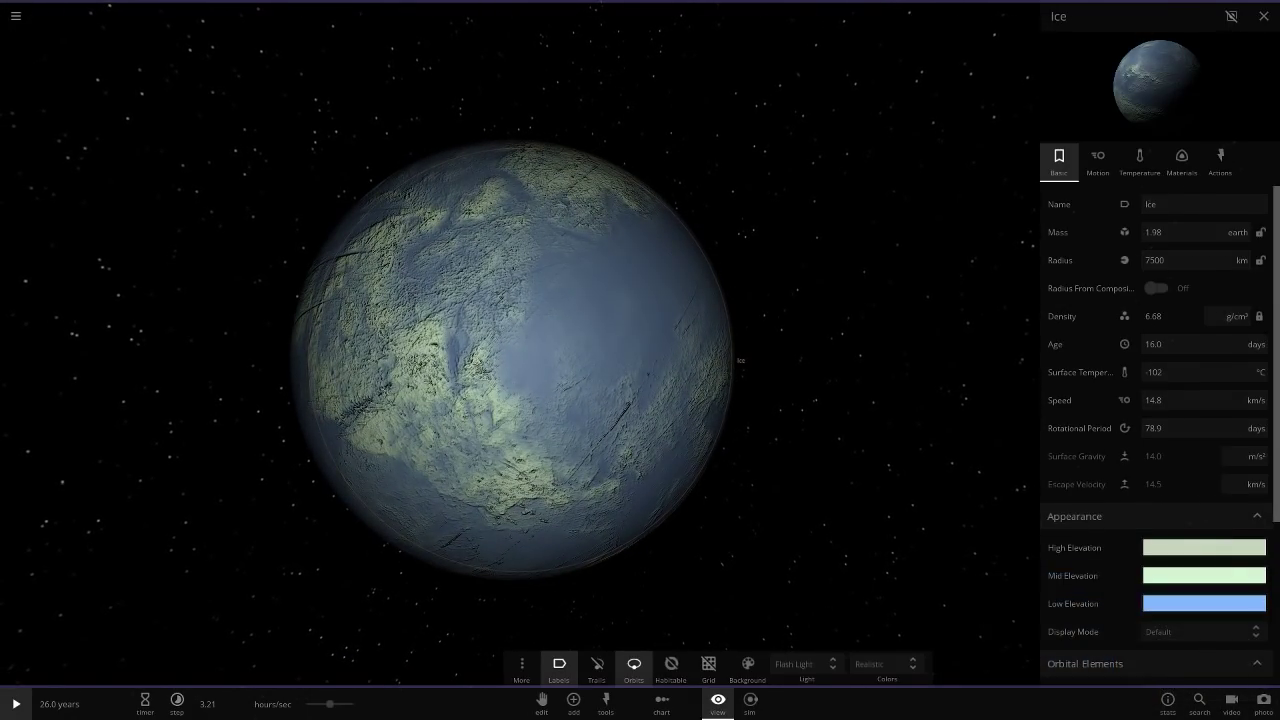
click(1204, 604)
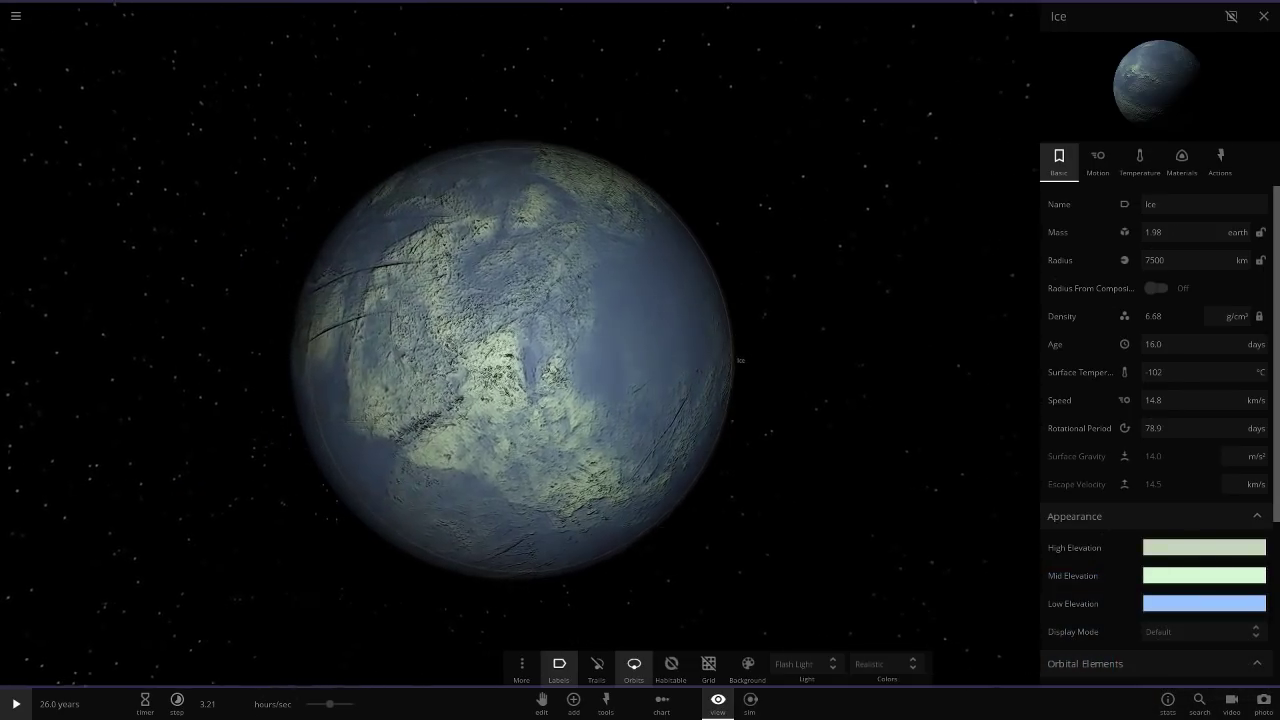
Set Ice's mid and high elevation colours to white and inspect the recoloured surface
click(1204, 575)
drag(1042, 576, 979, 540)
click(1204, 548)
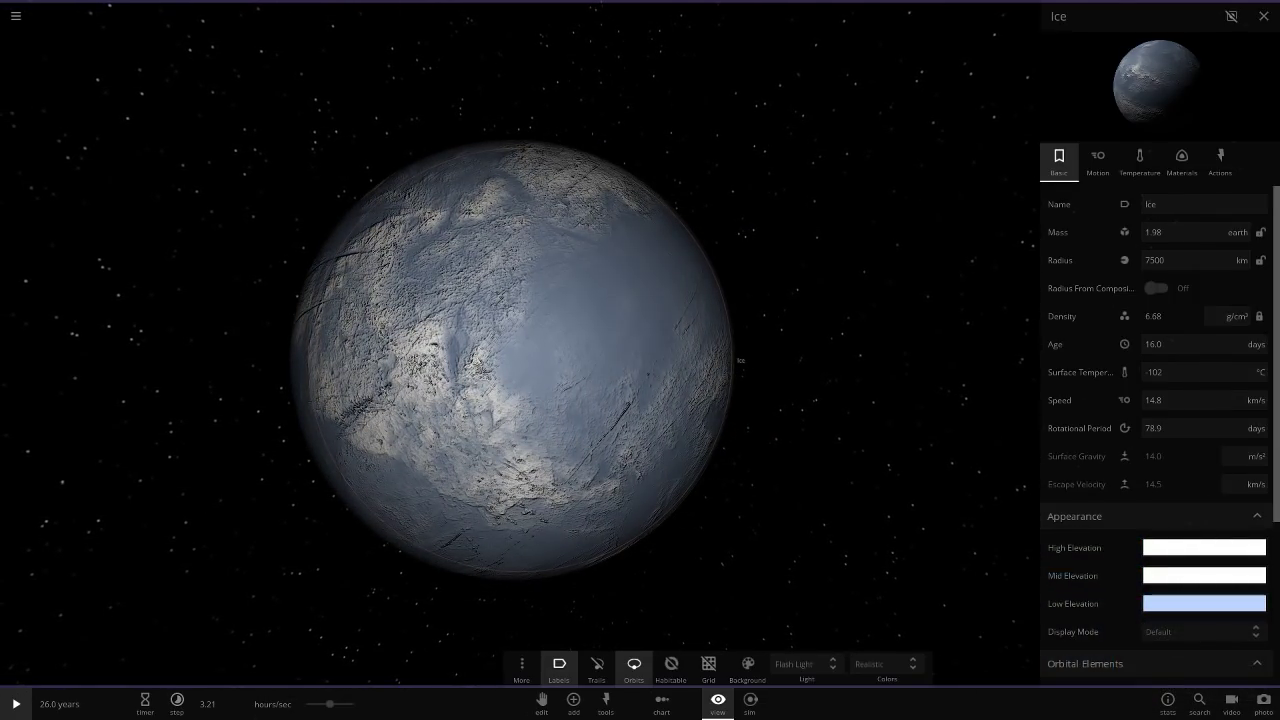
drag(520, 360, 690, 220)
scroll(640, 300, up, 4)
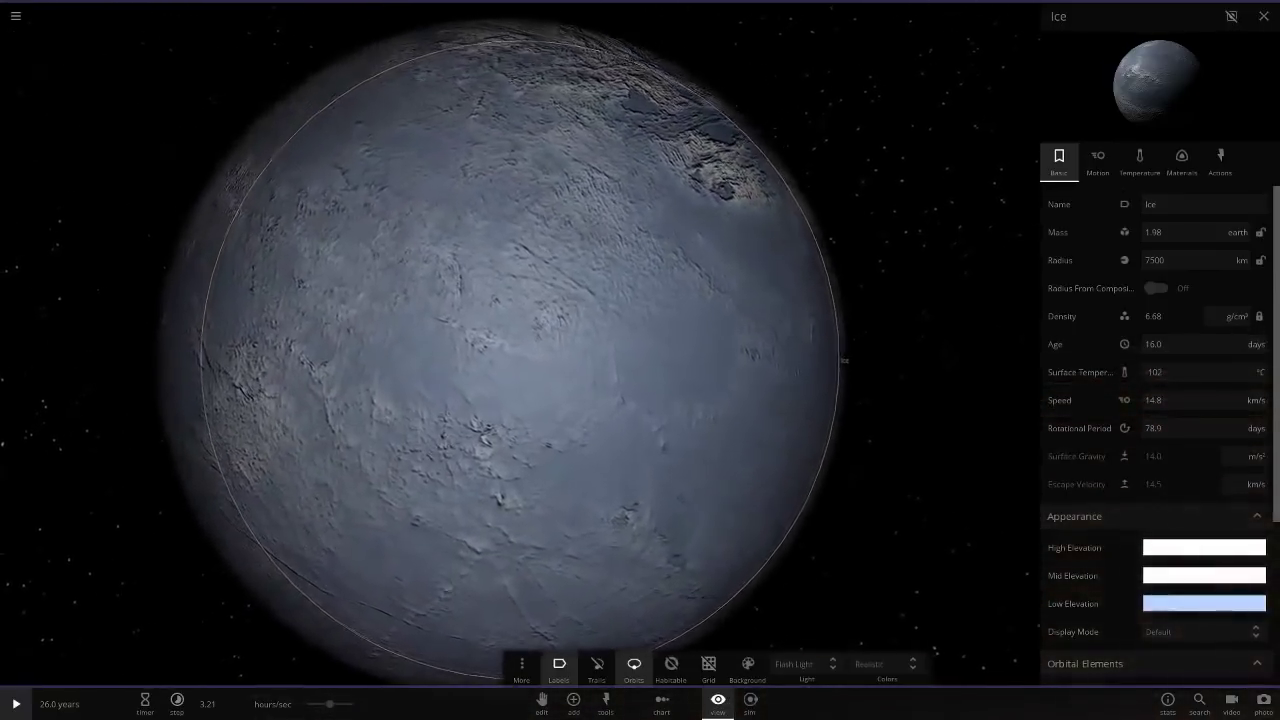
Add water to Ice and reduce the amount to 0.00136 %, checking the ice coverage
click(1181, 160)
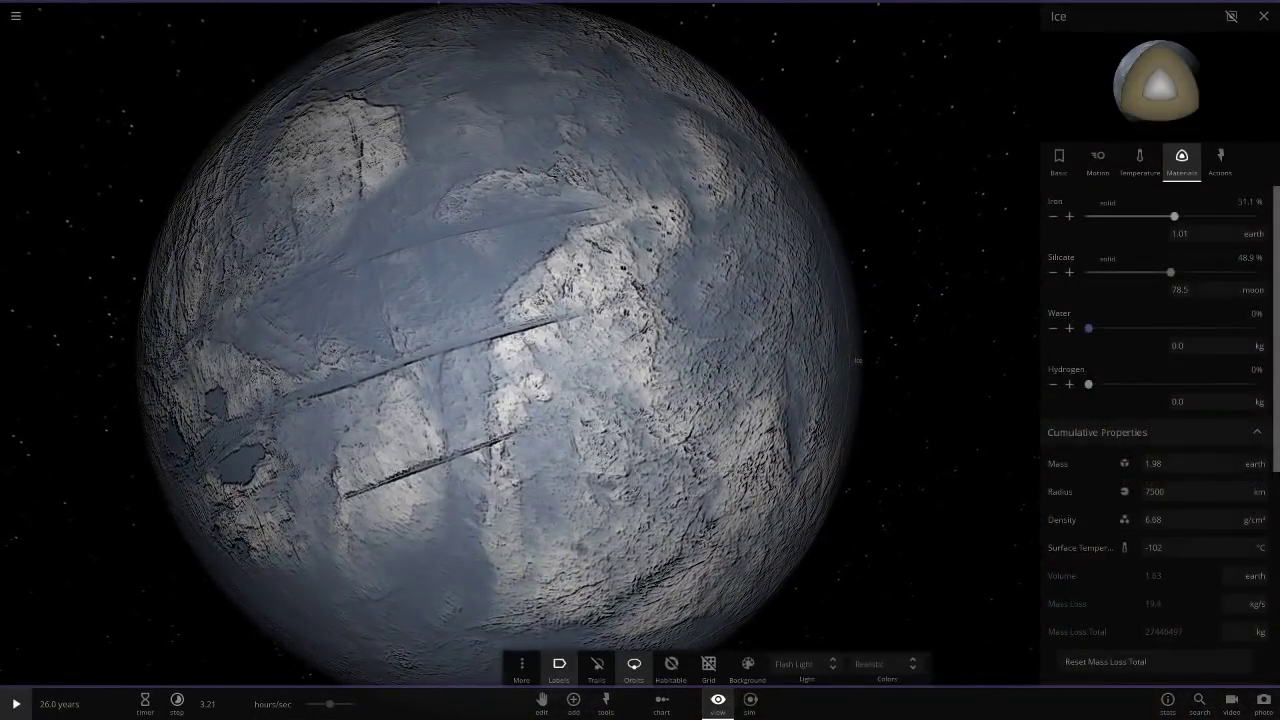
drag(1088, 328, 1090, 328)
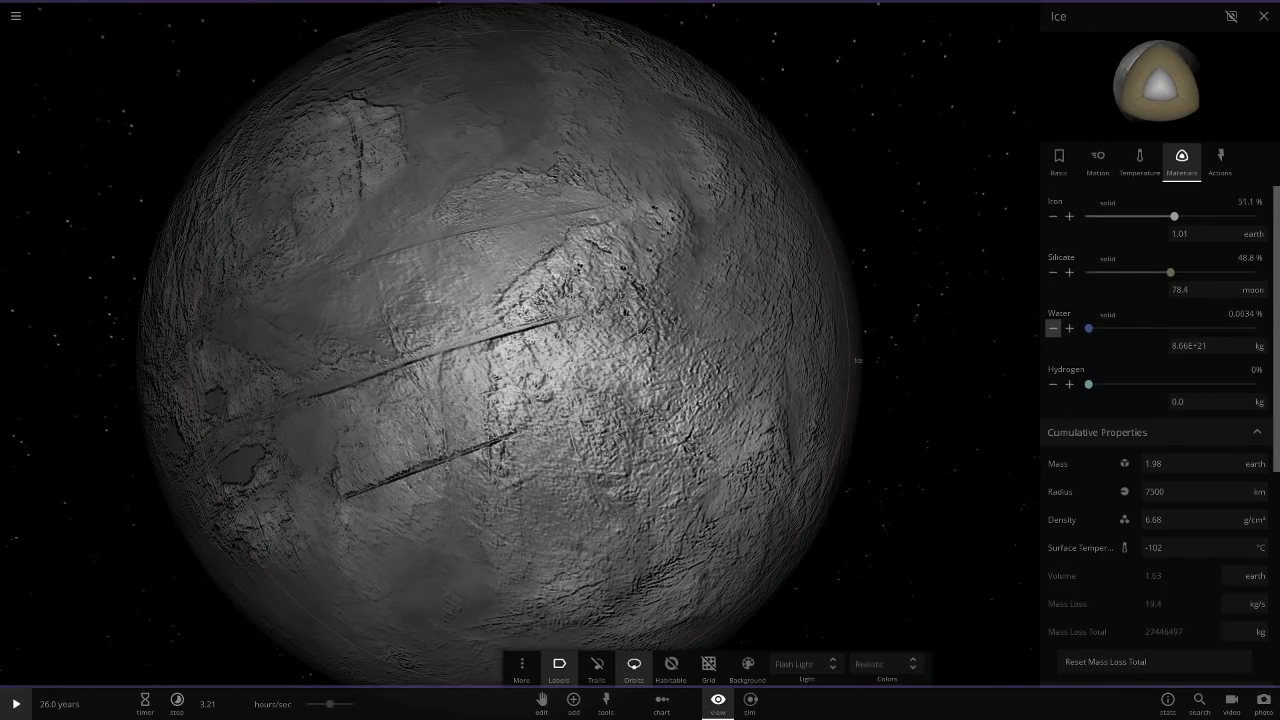
click(1053, 328)
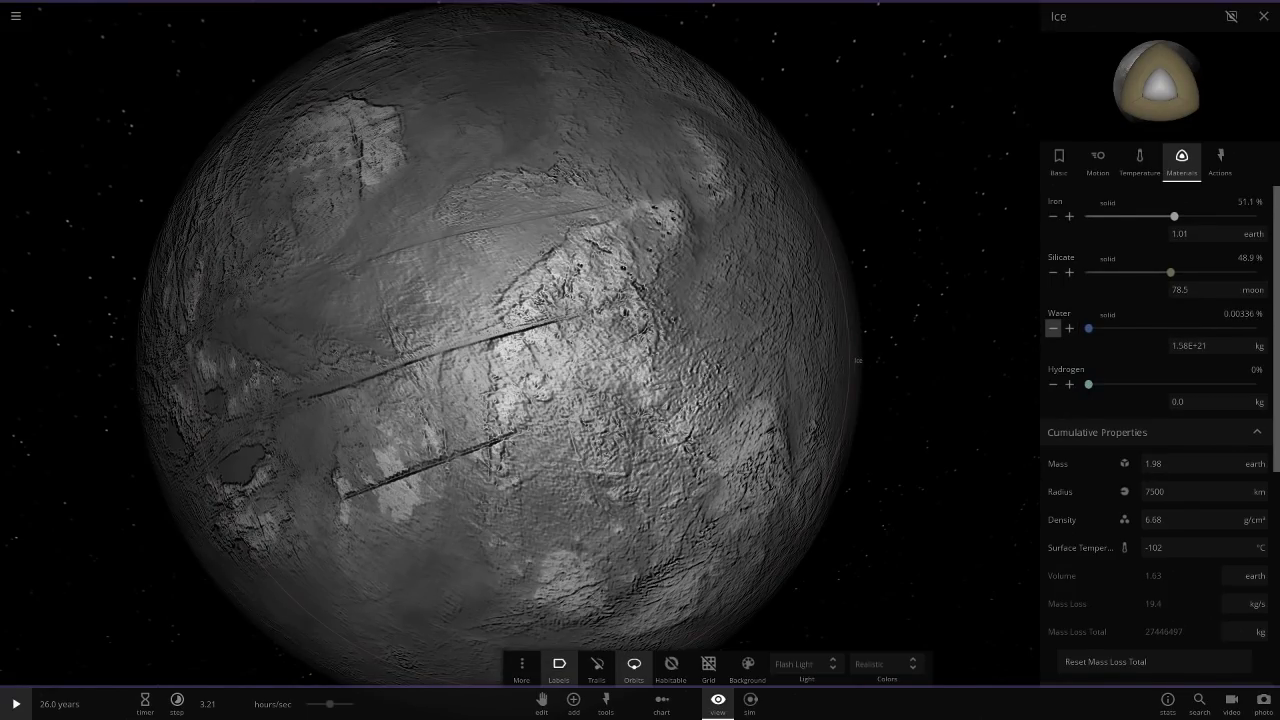
click(1053, 328)
scroll(520, 360, down, 5)
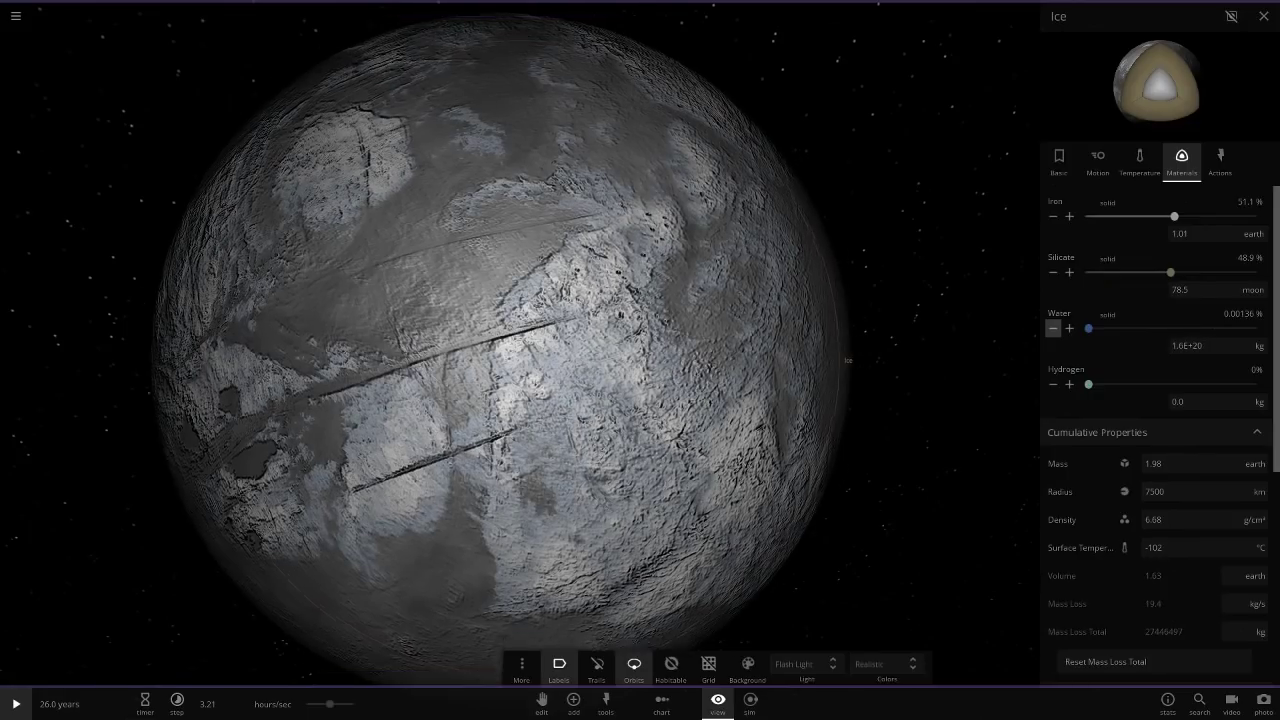
drag(520, 400, 630, 320)
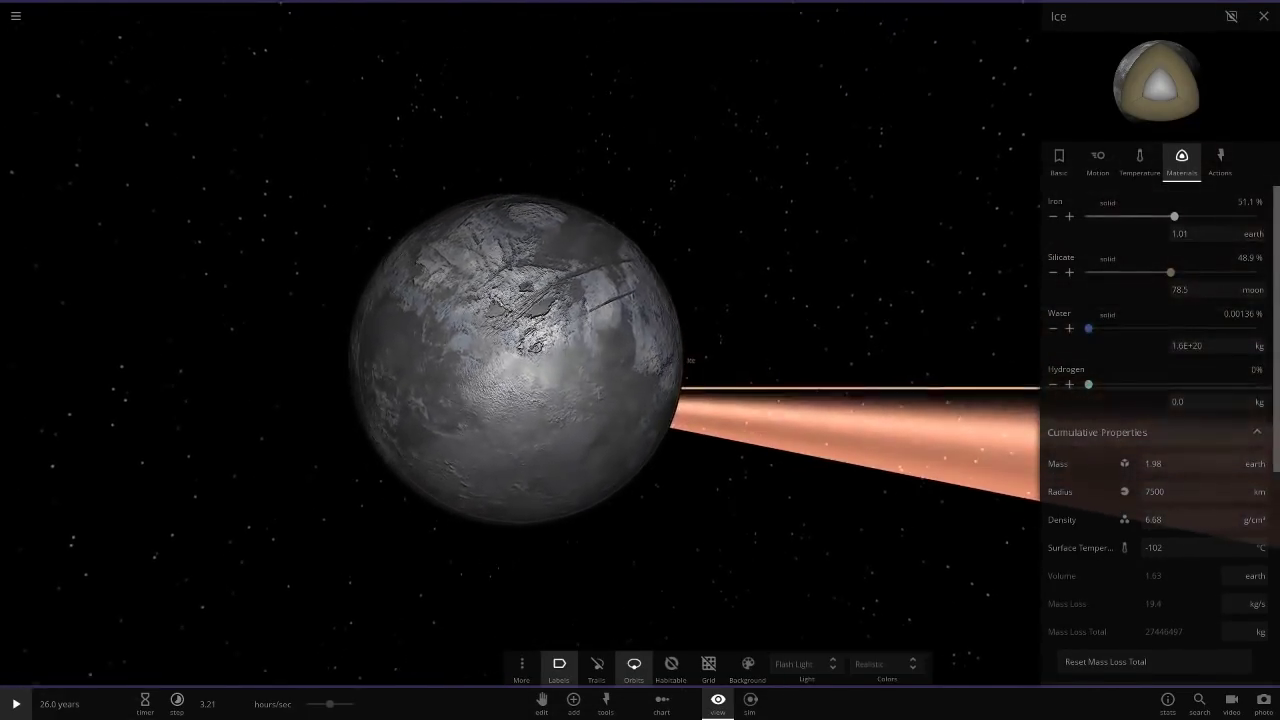
Change Ice's mid elevation colour to light blue and check the icy areas up close and from afar
click(1098, 162)
click(1059, 162)
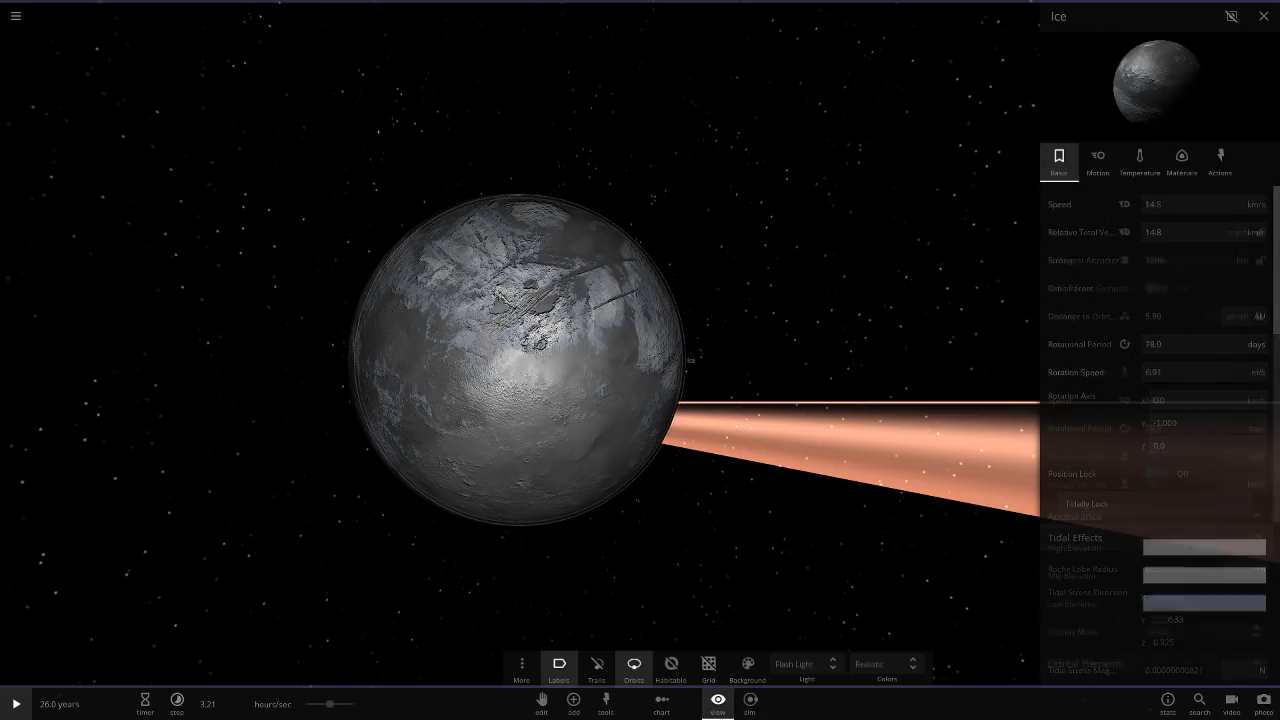
scroll(520, 360, up, 5)
drag(620, 330, 510, 400)
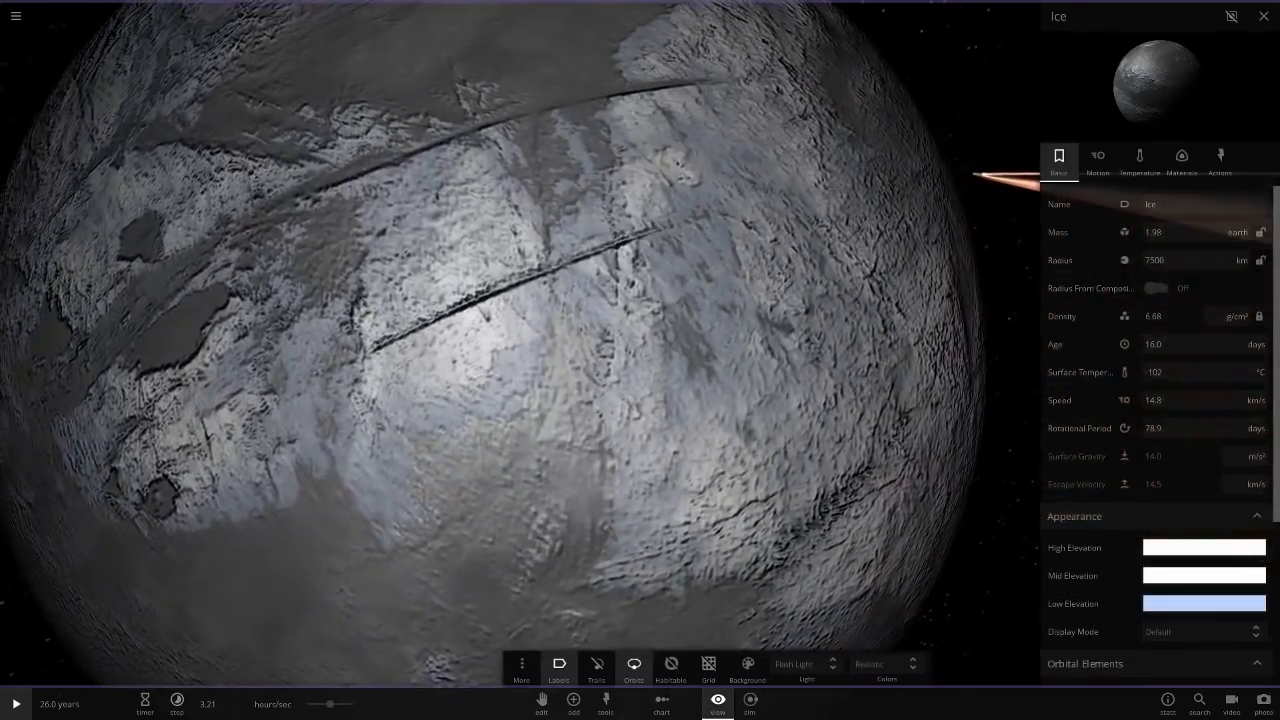
click(1204, 548)
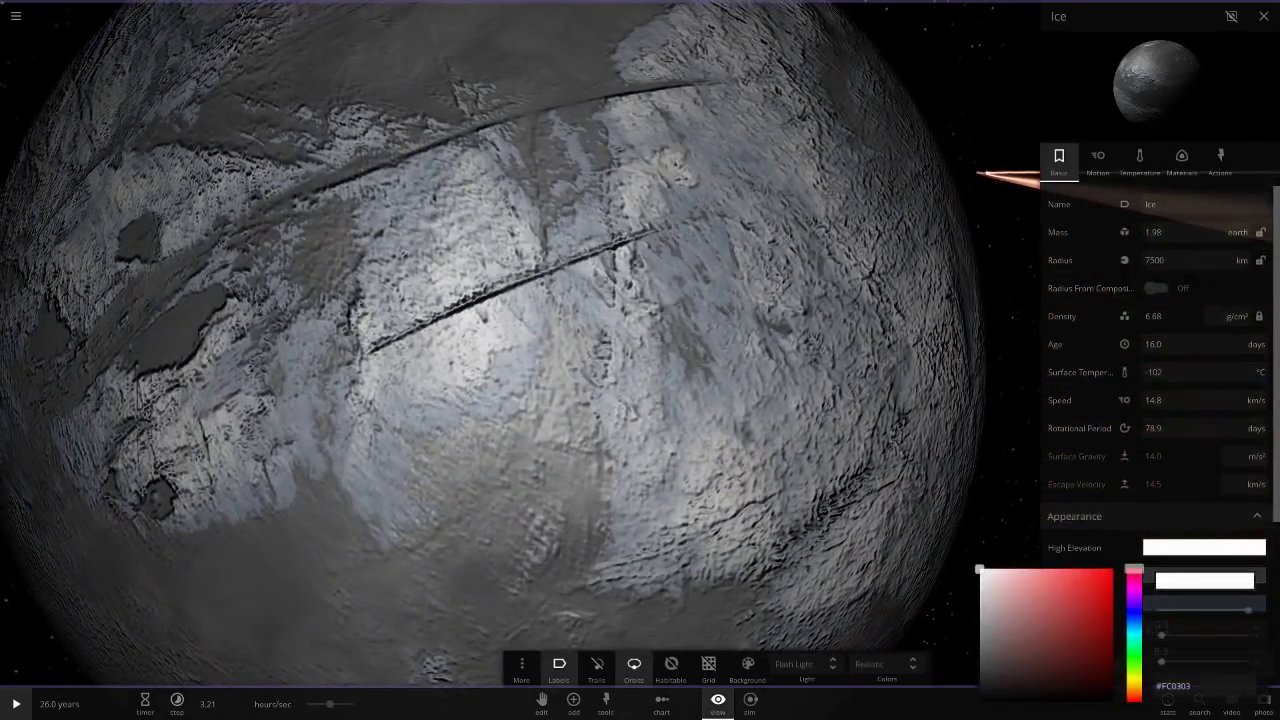
click(1134, 628)
click(620, 360)
scroll(620, 360, down, 5)
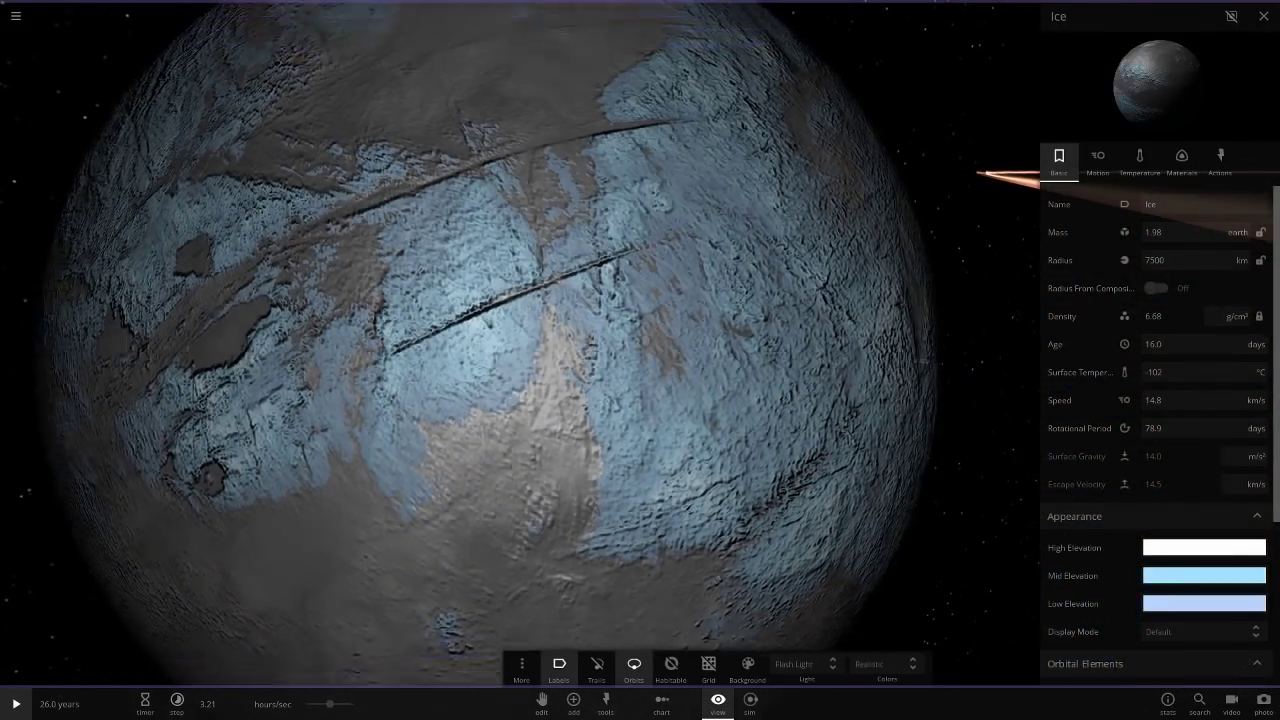
drag(620, 360, 520, 355)
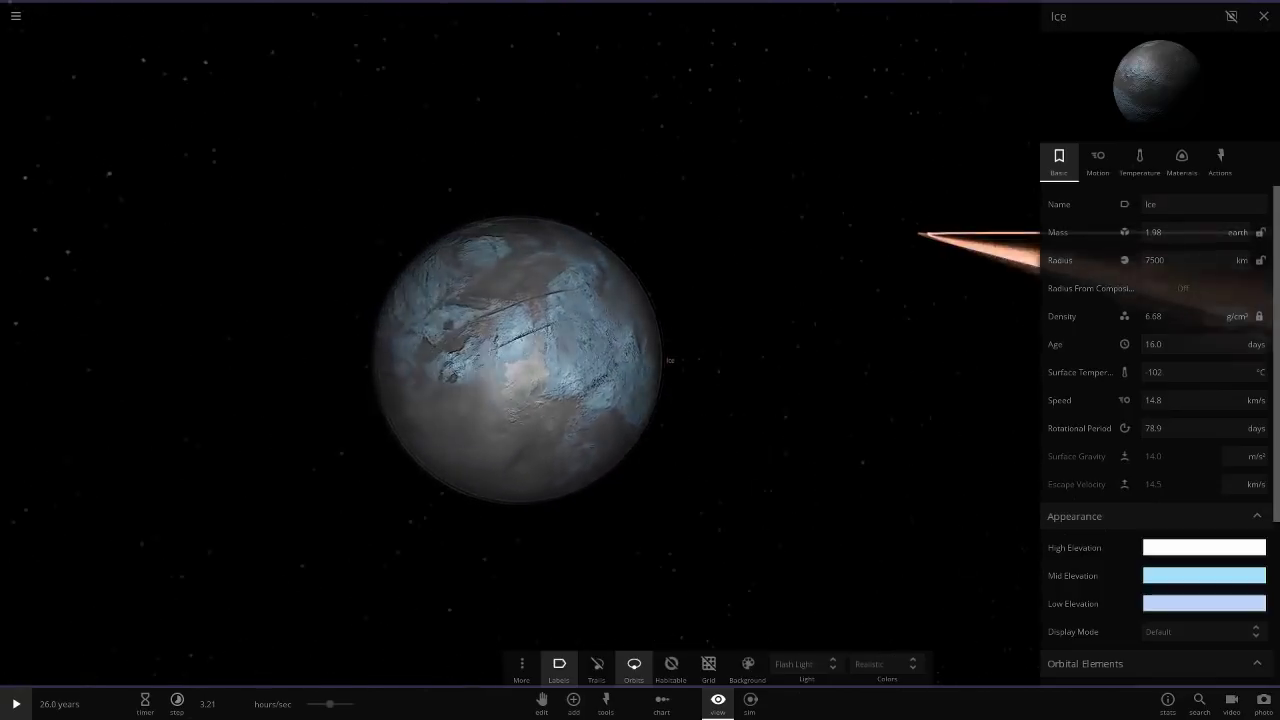
Fine-tune Ice's water, trying 0.000558 % and settling on 0.000858 % while inspecting the surface
click(1181, 160)
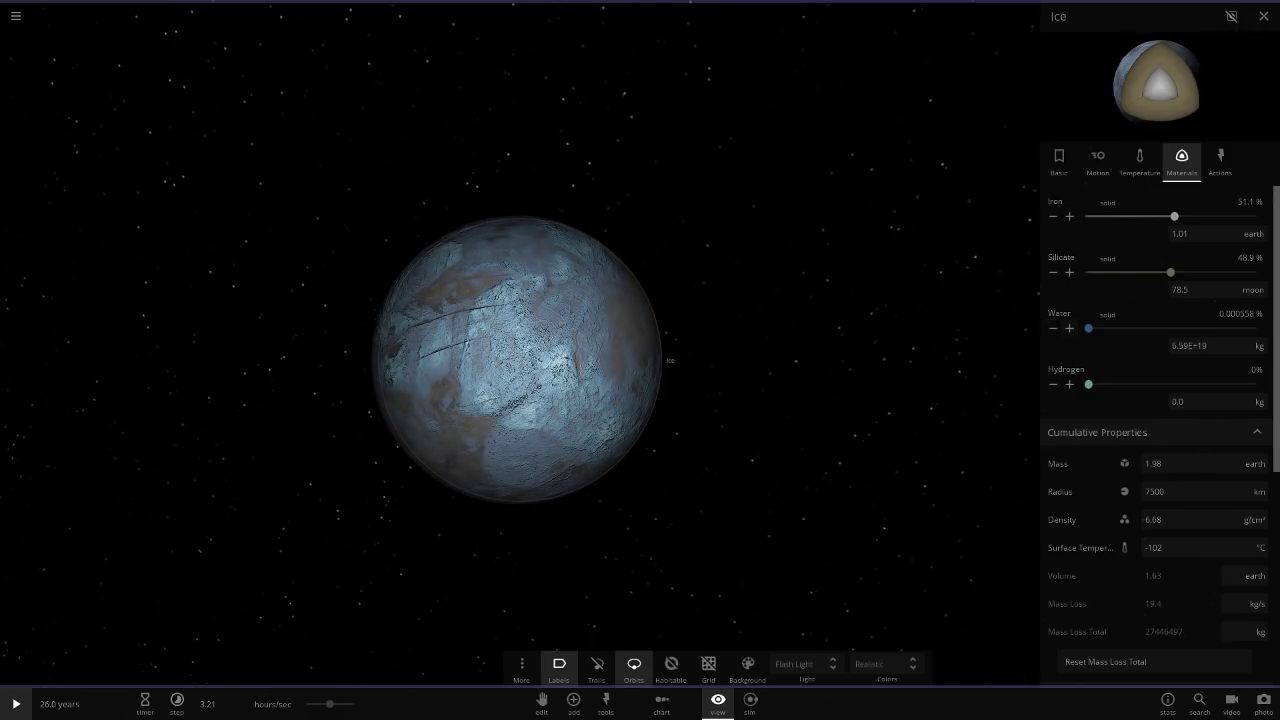
scroll(517, 360, up, 5)
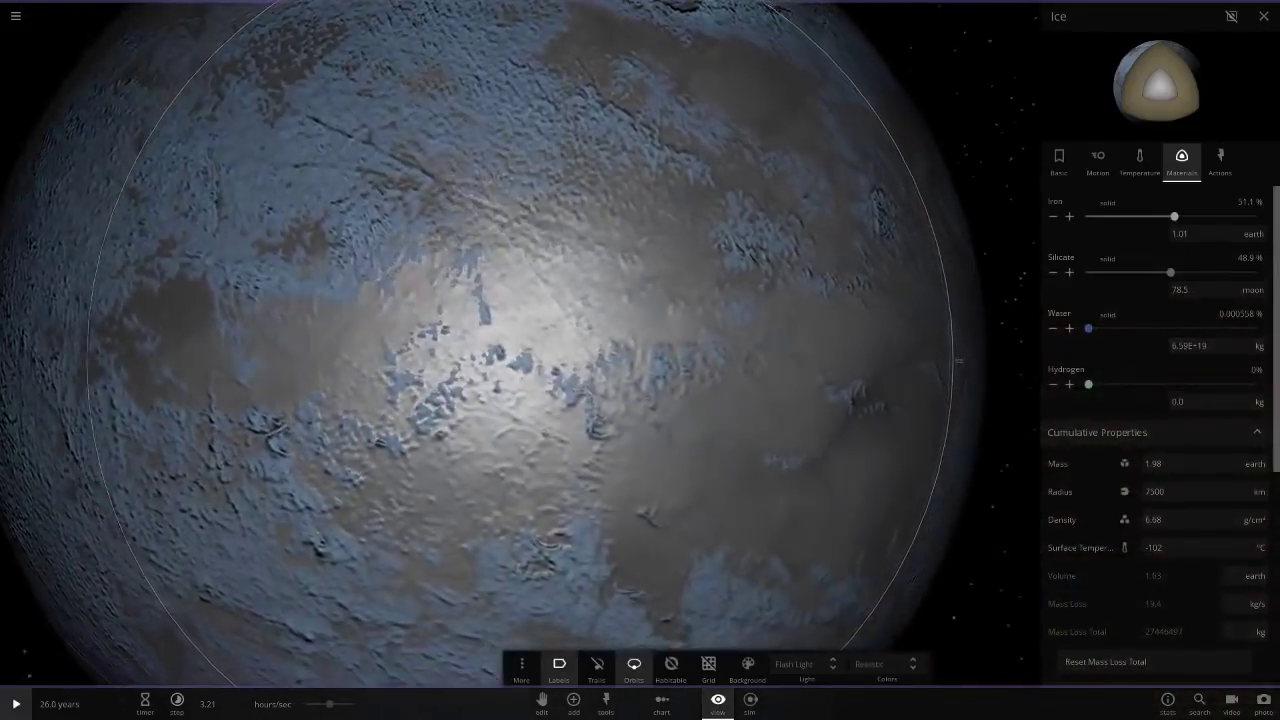
scroll(517, 358, down, 5)
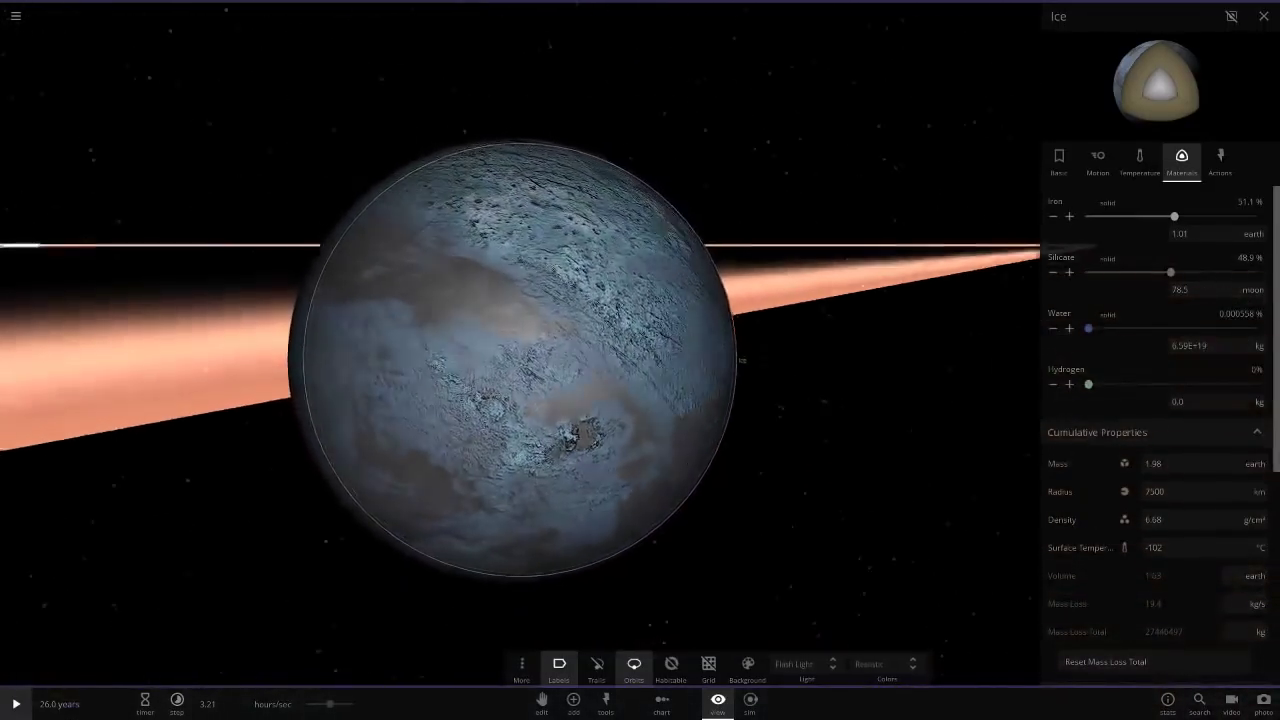
scroll(519, 360, down, 5)
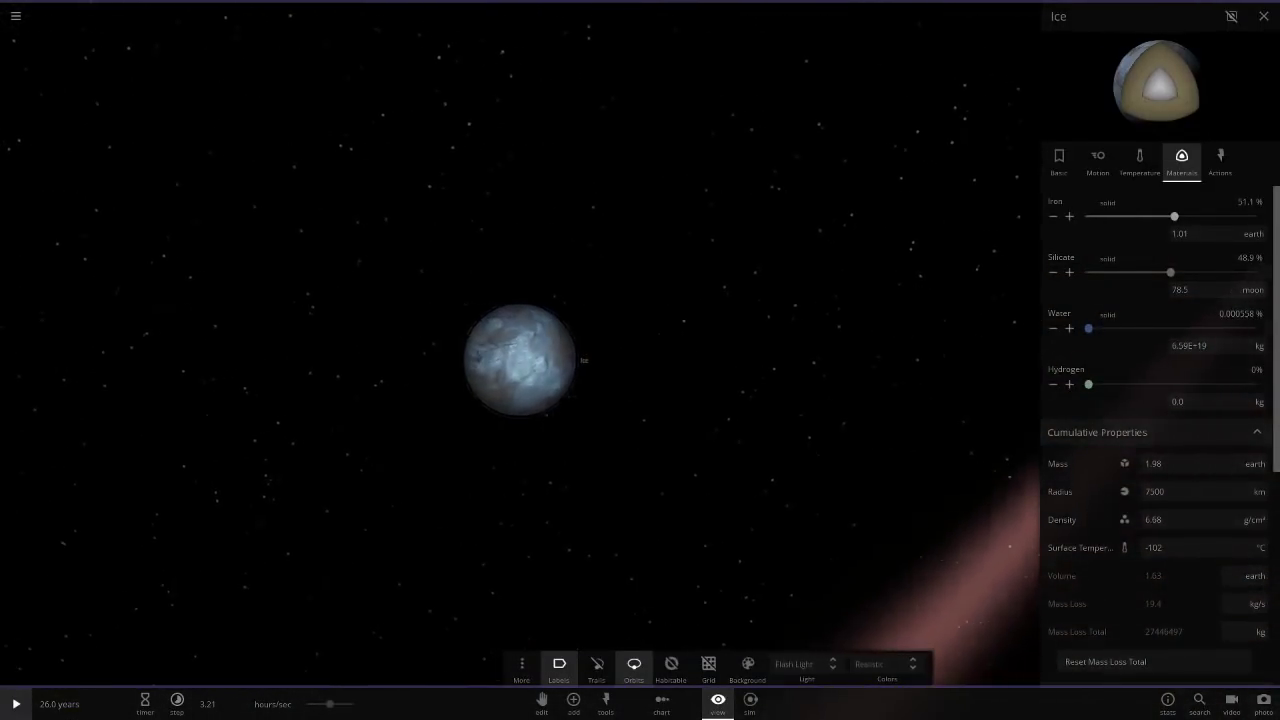
scroll(519, 360, up, 5)
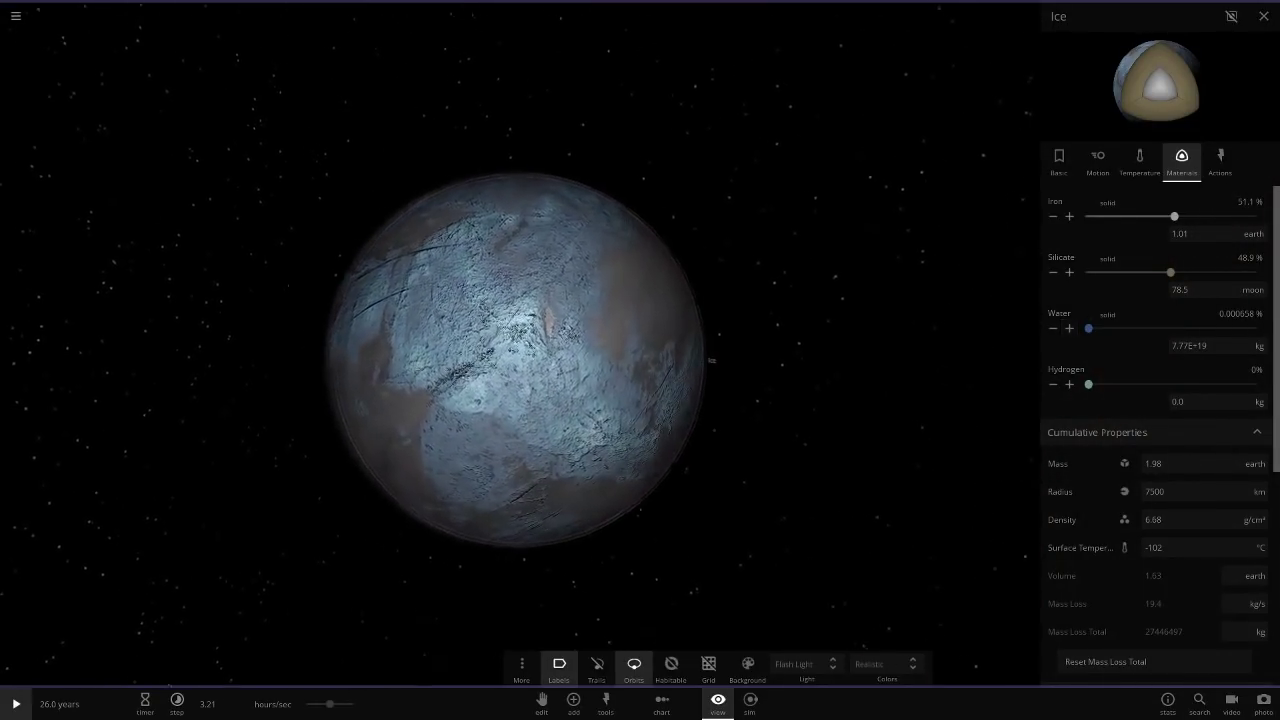
click(1069, 328)
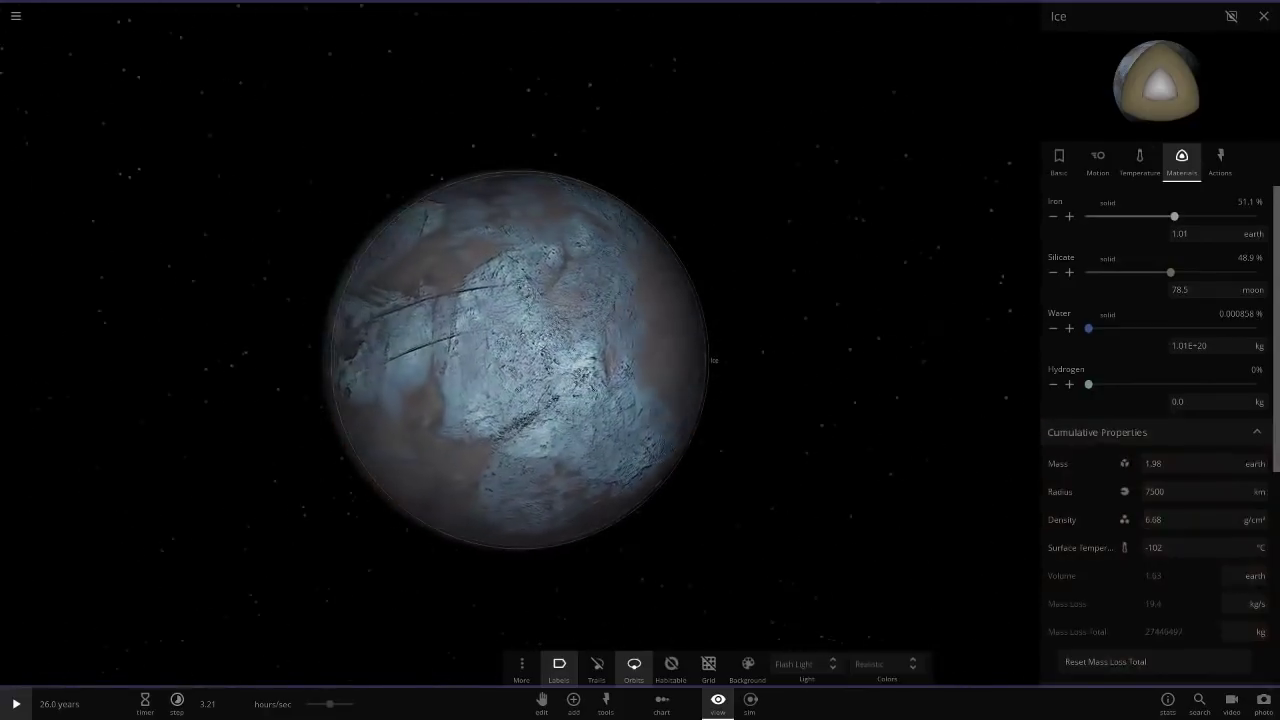
Give Ice an atmosphere with a mass of 1.16E+17 kg and view the planet from afar
click(1139, 160)
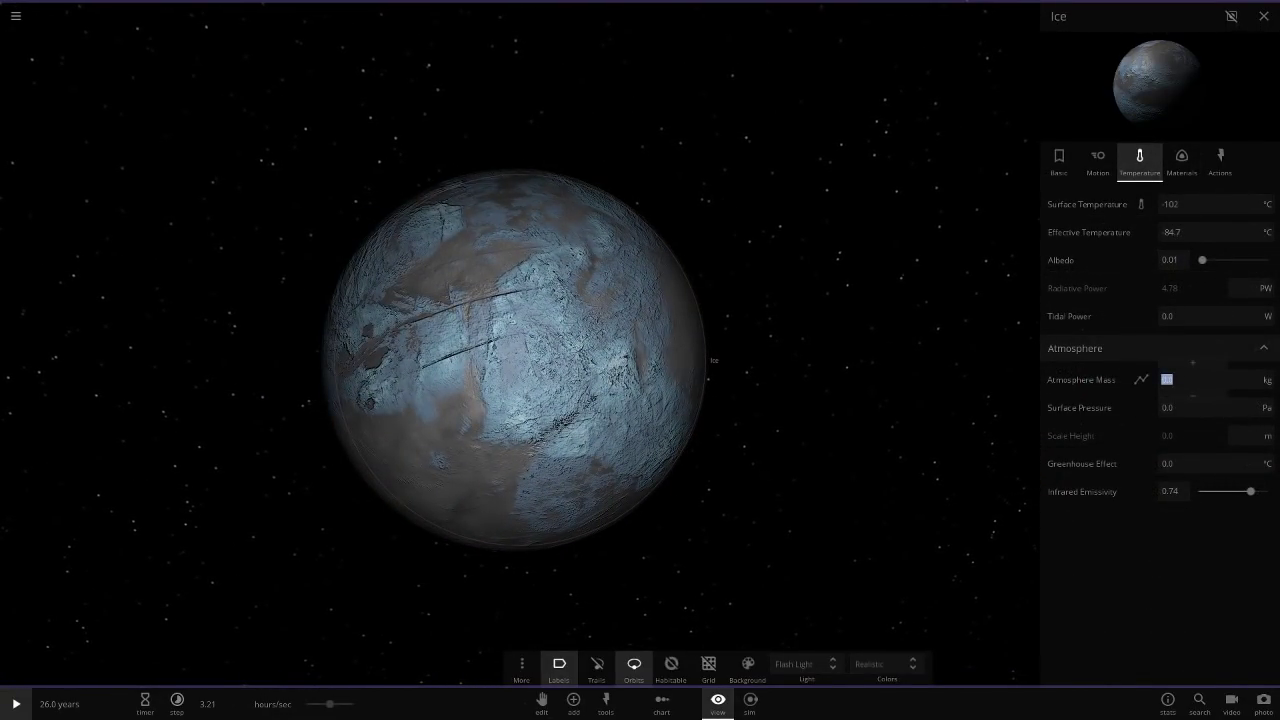
key(Return)
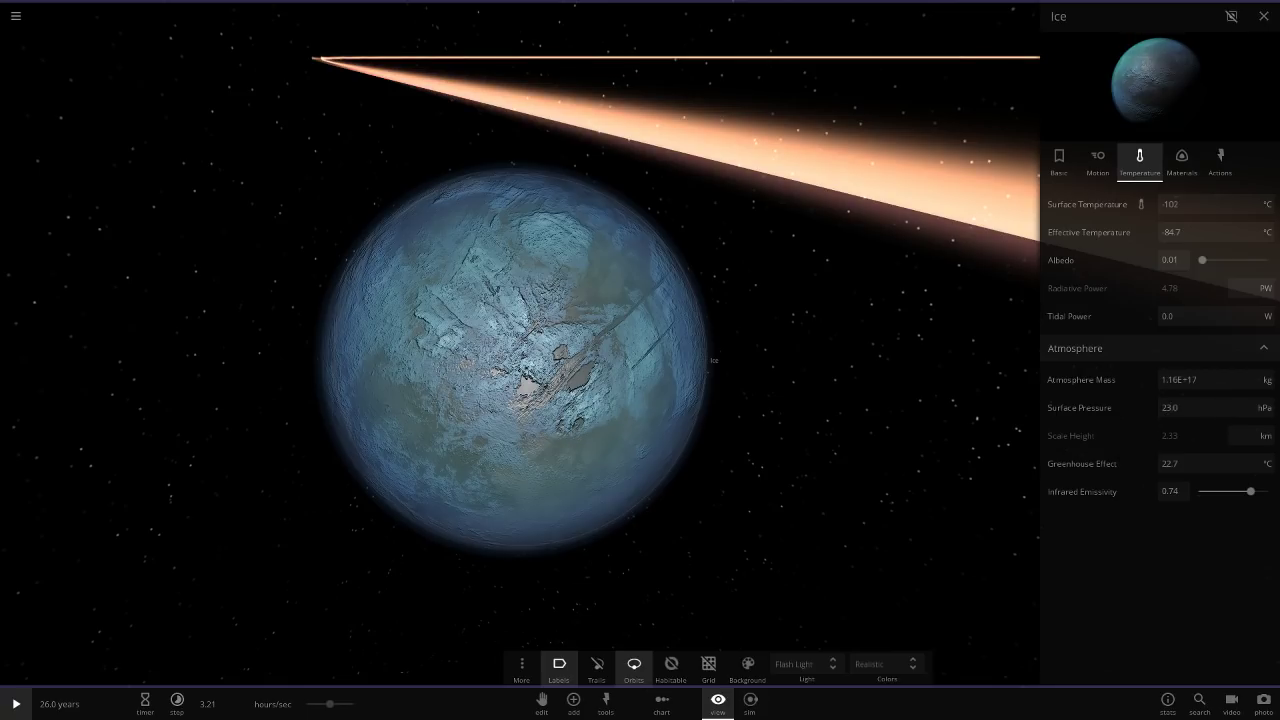
scroll(518, 360, down, 8)
drag(520, 300, 760, 350)
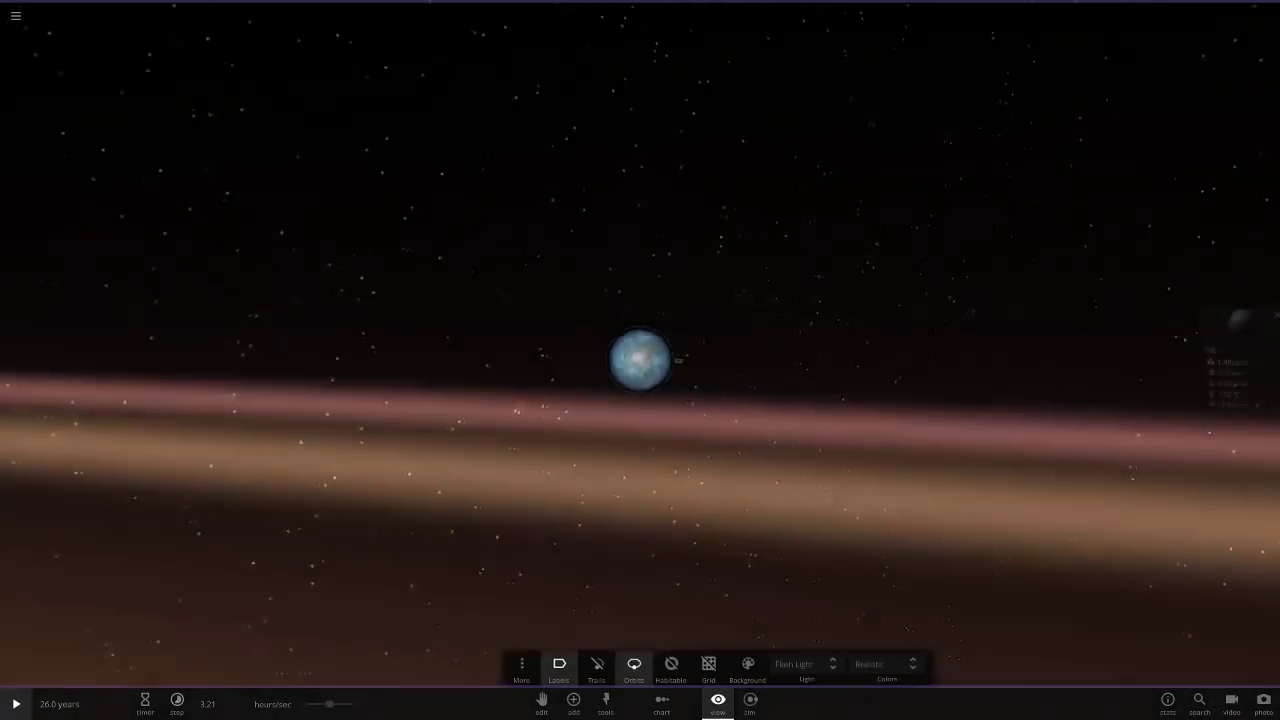
Start the simulation with Ice in close view and reopen the planet's temperature and atmosphere properties
scroll(640, 360, up, 10)
key(space)
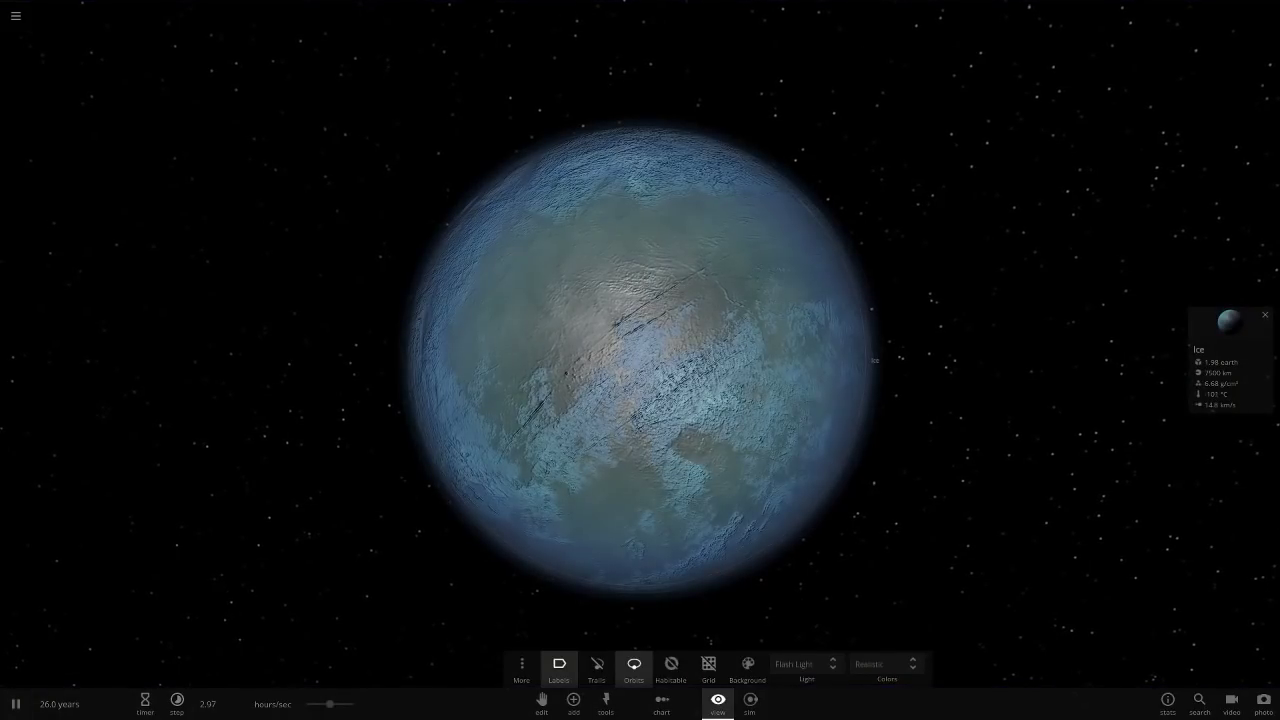
click(640, 360)
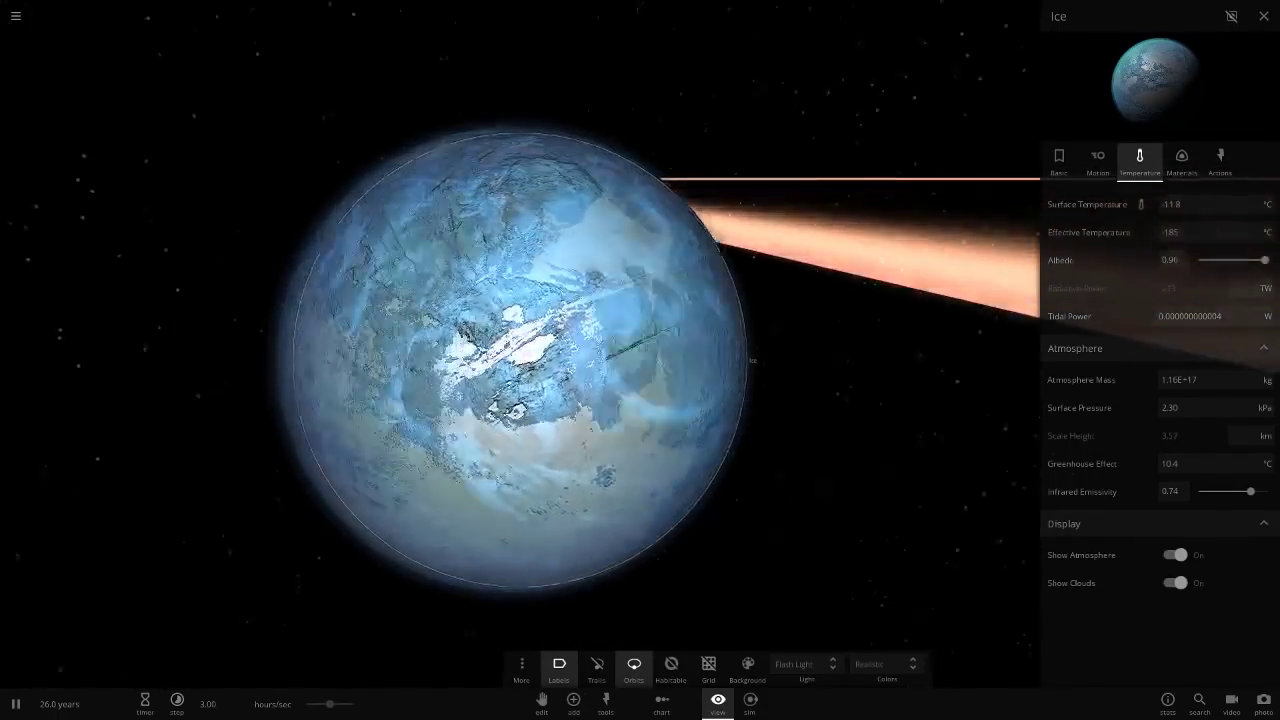
Inspect Ice up close, lower its surface temperature to the coldest possible value, and check the planet and the whole system from afar
scroll(520, 360, down, 10)
drag(520, 360, 680, 500)
scroll(520, 360, up, 10)
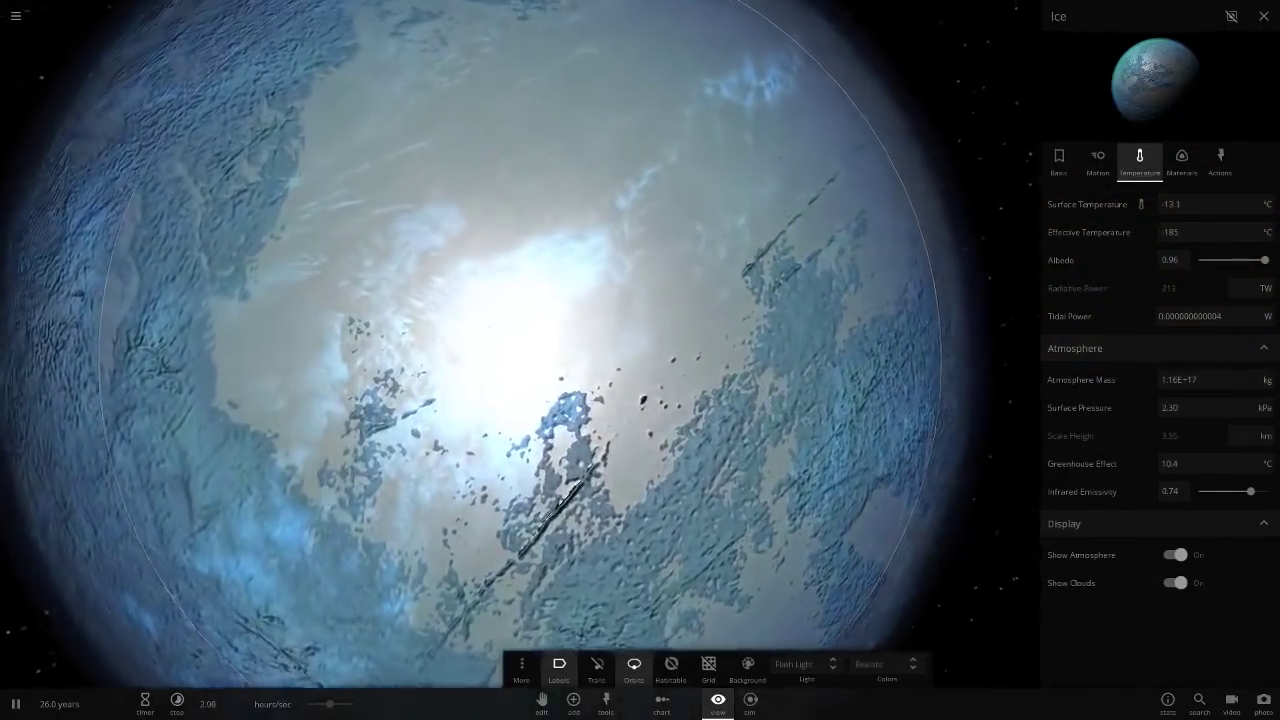
drag(520, 360, 680, 490)
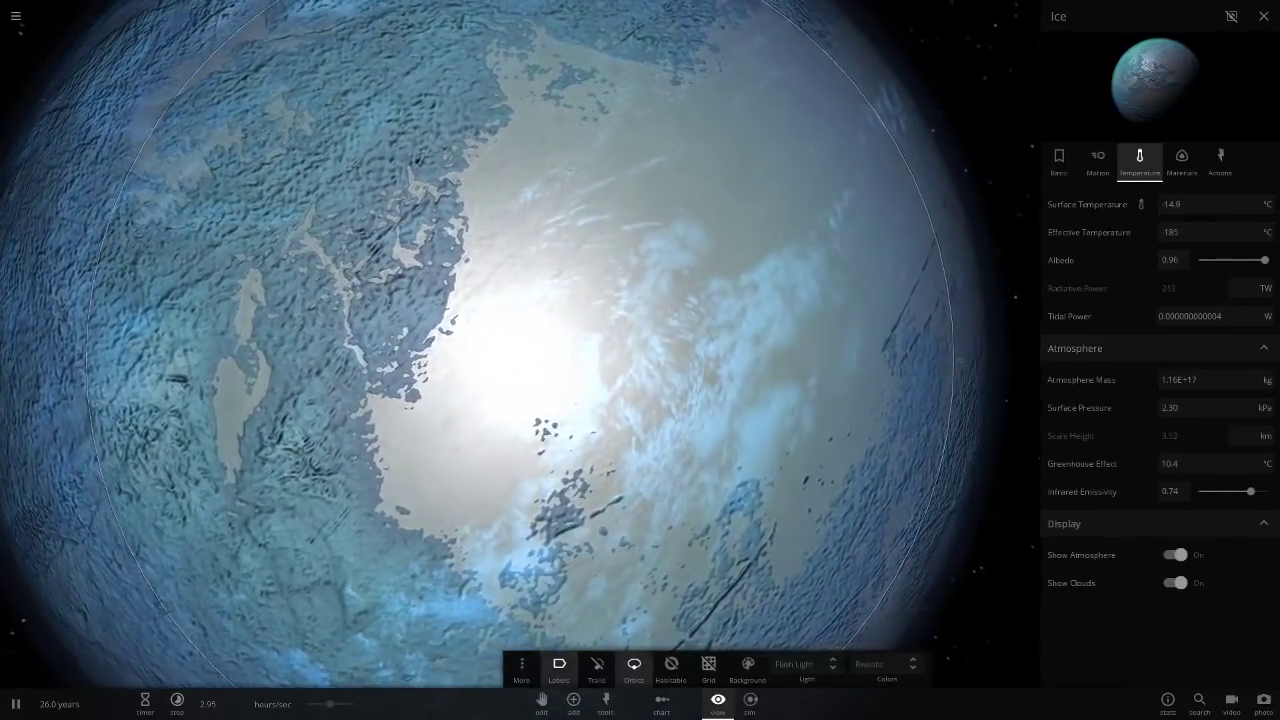
drag(560, 340, 430, 430)
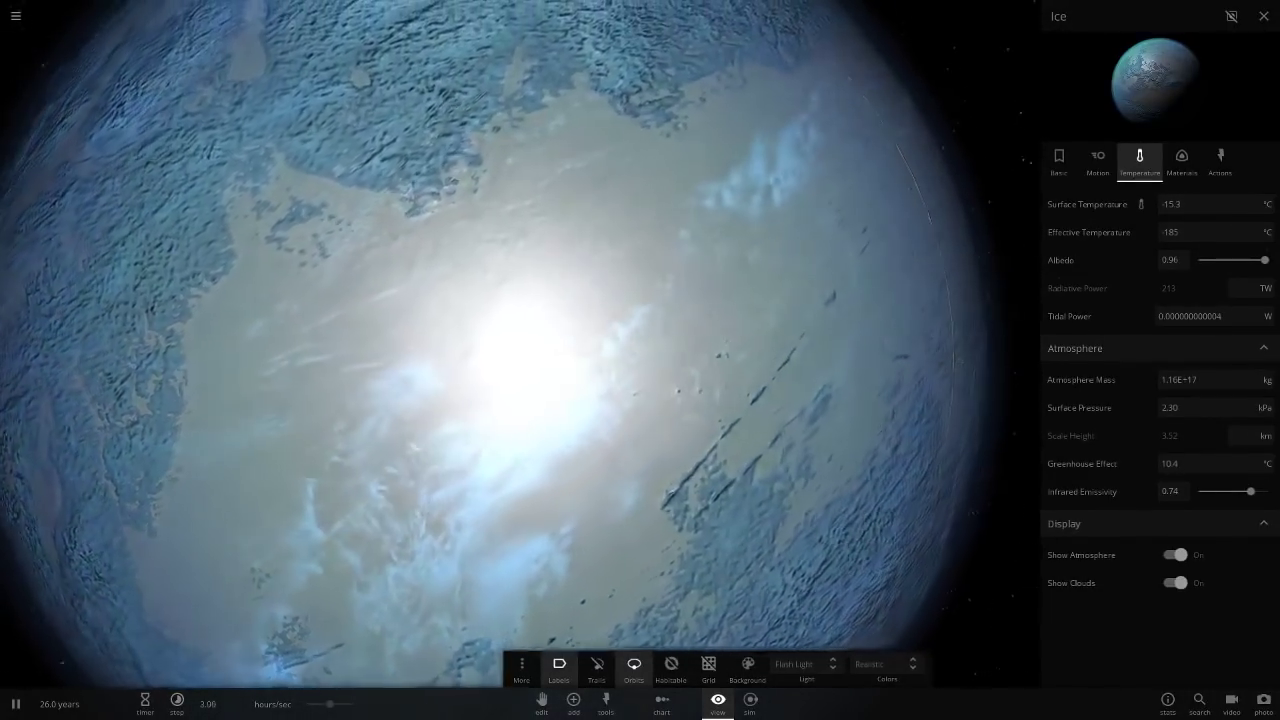
click(1186, 204)
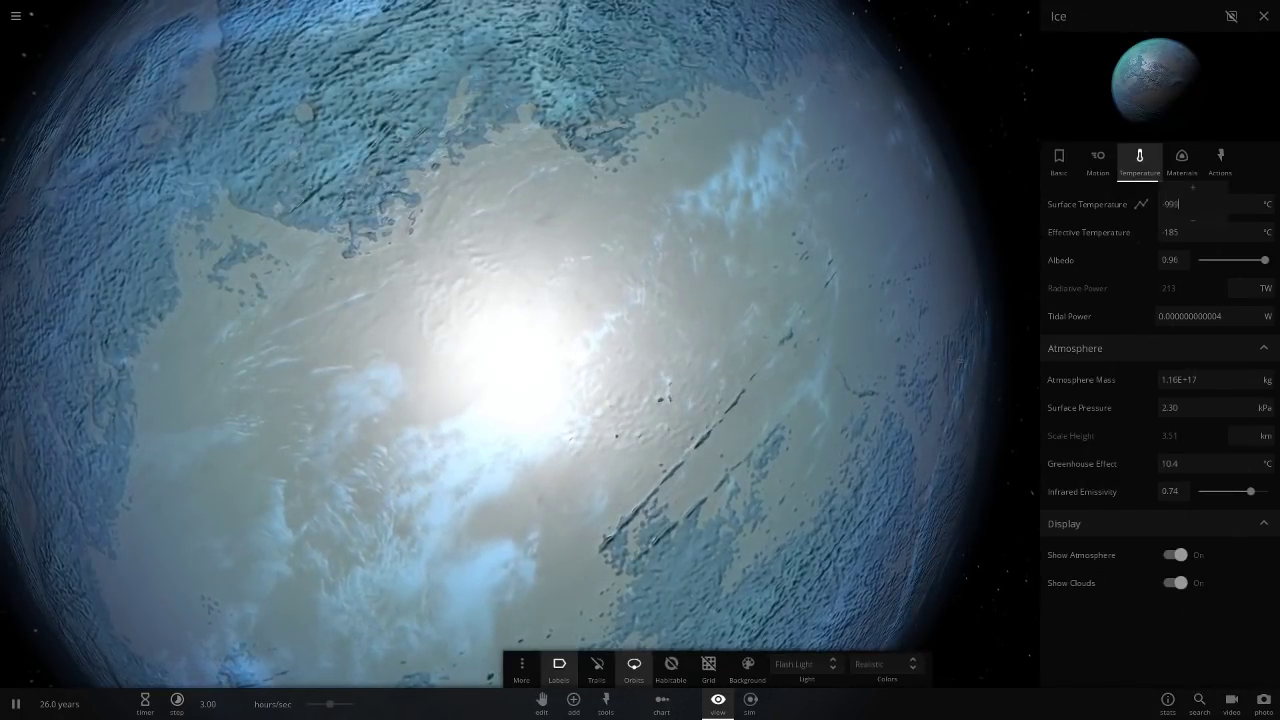
key(Return)
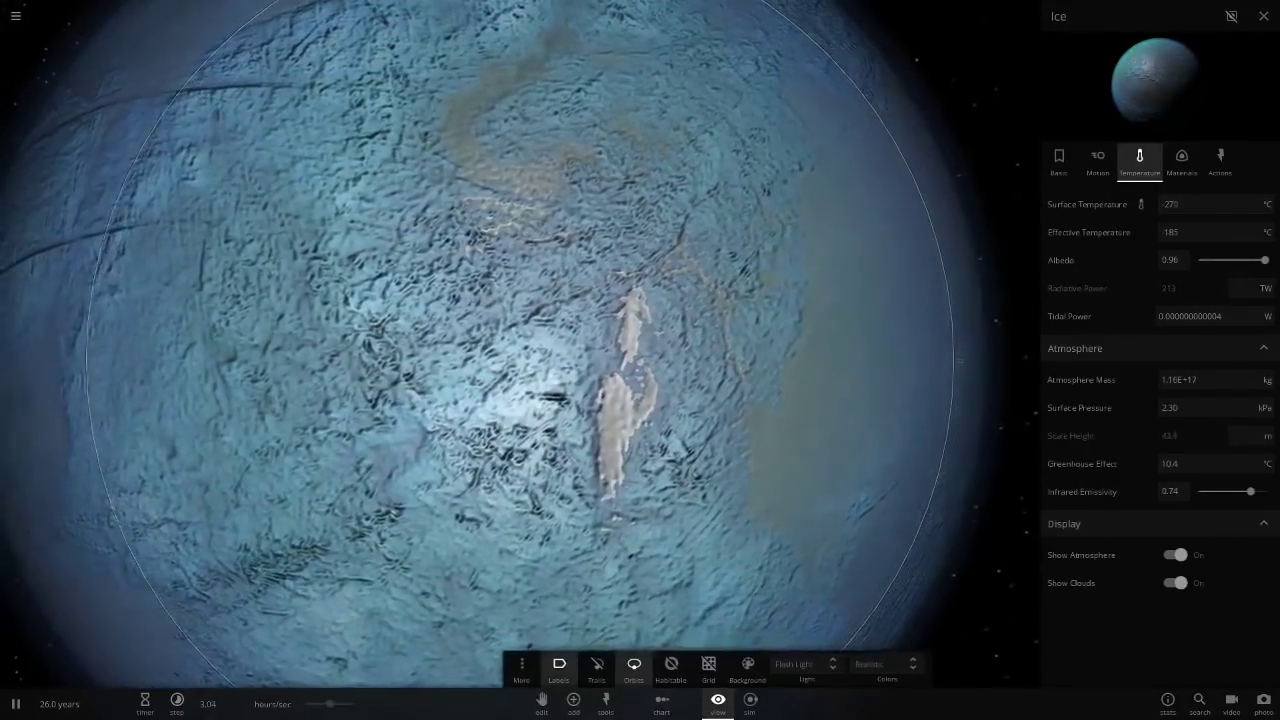
scroll(520, 360, down, 5)
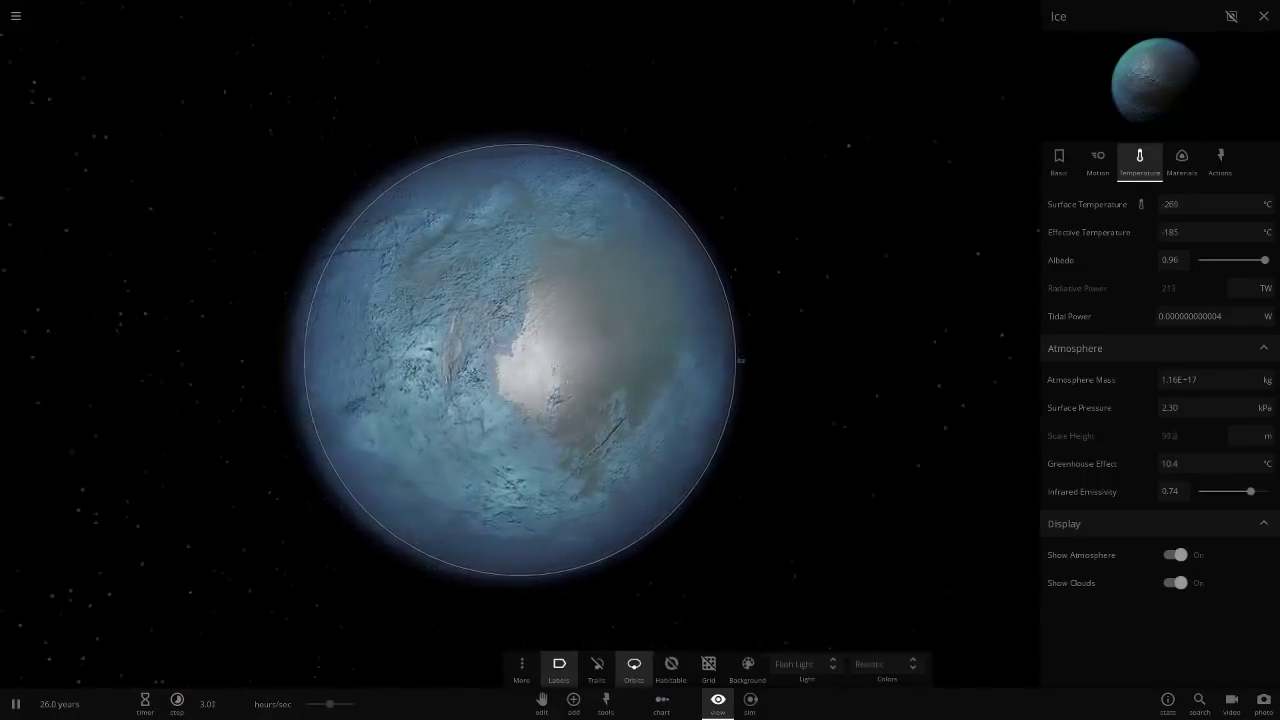
scroll(520, 360, down, 5)
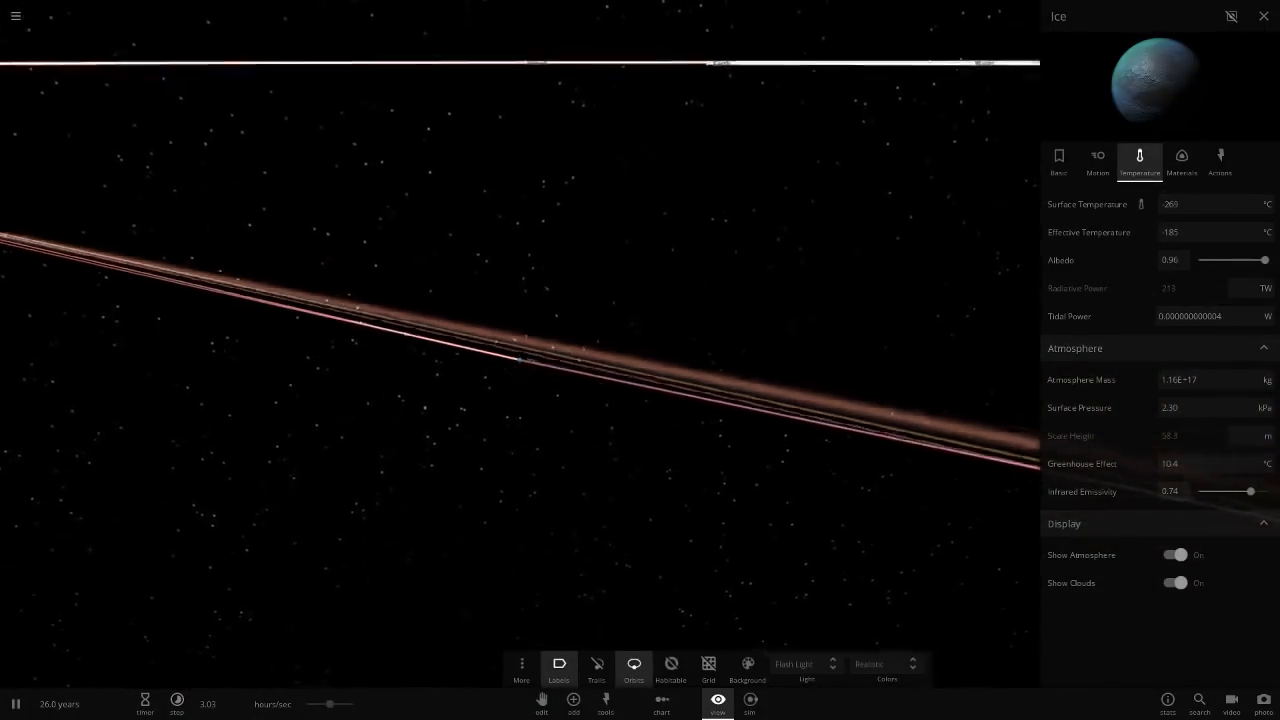
scroll(520, 360, down, 5)
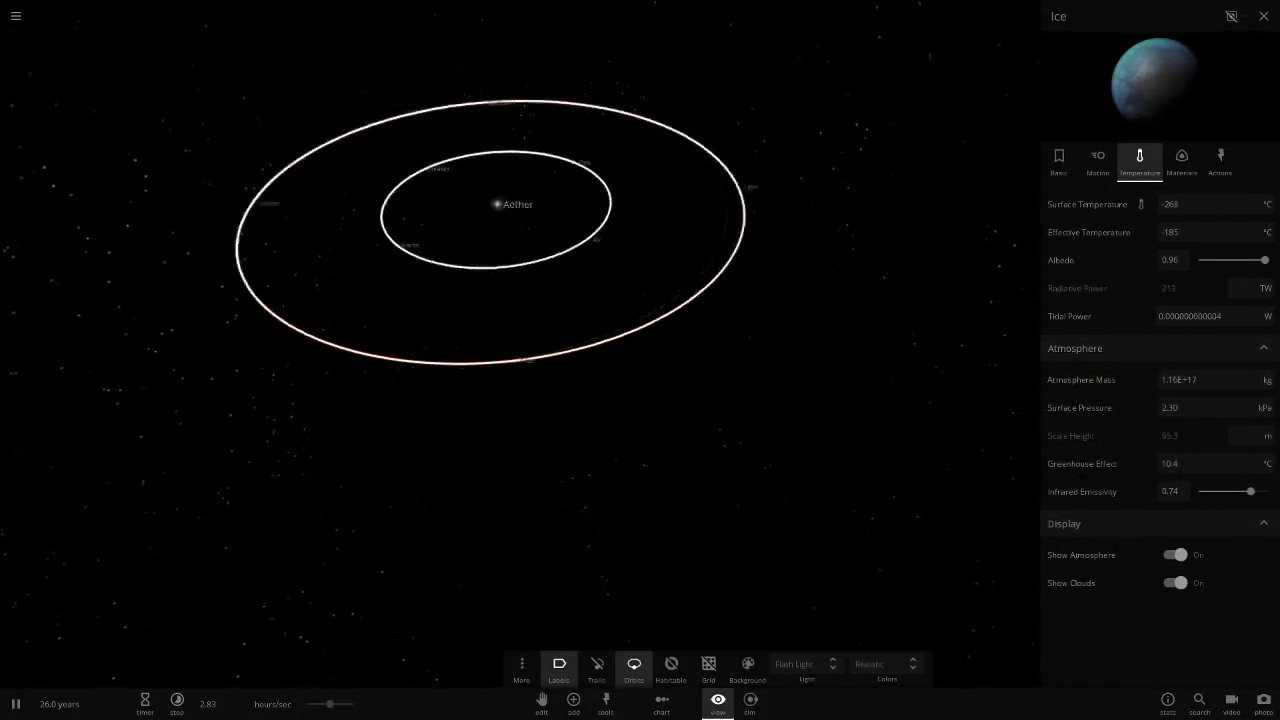
Focus on the planet Light, try #FEDF79 as its high elevation colour, and set its mid elevation colour to white
double_click(596, 286)
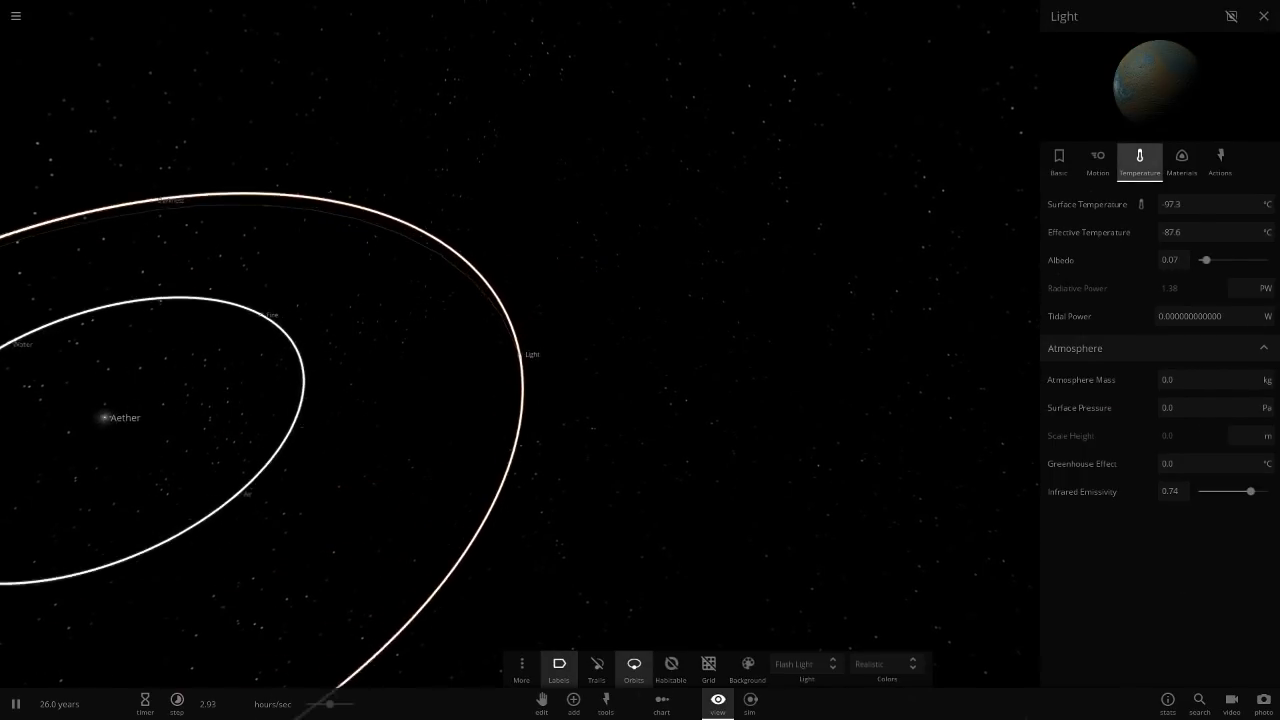
click(1059, 162)
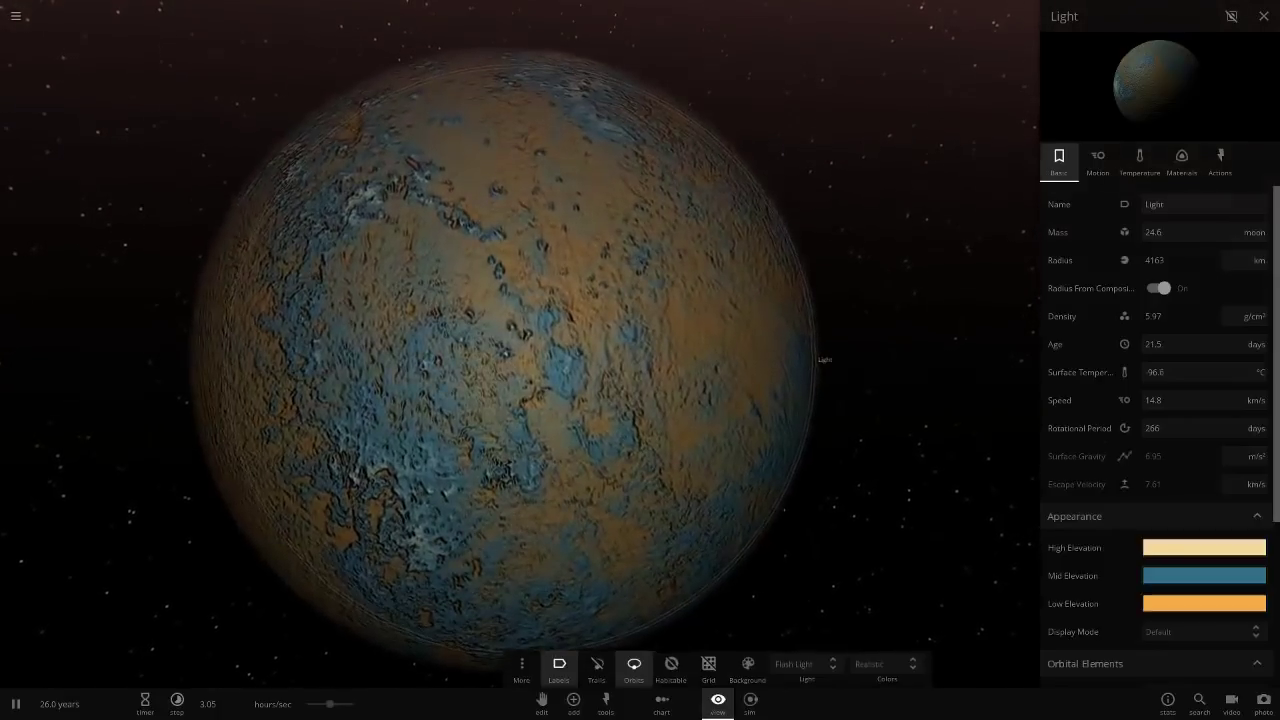
click(1204, 548)
click(1048, 542)
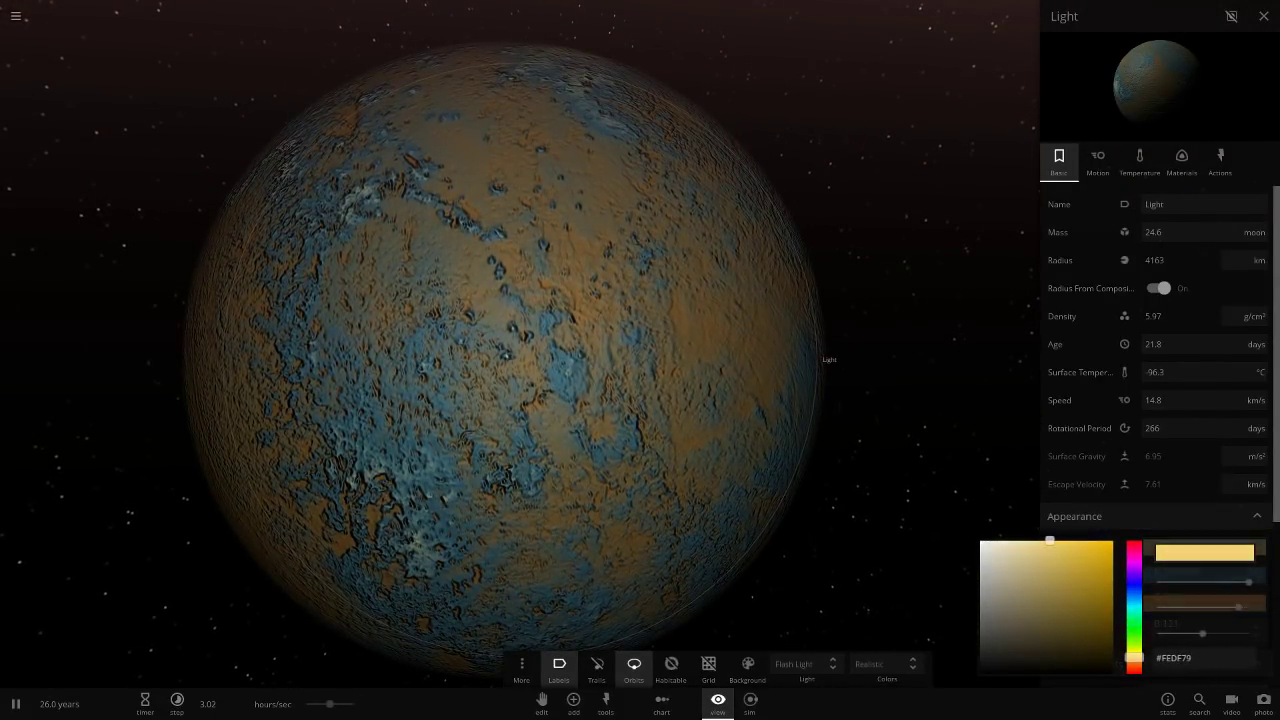
click(1204, 576)
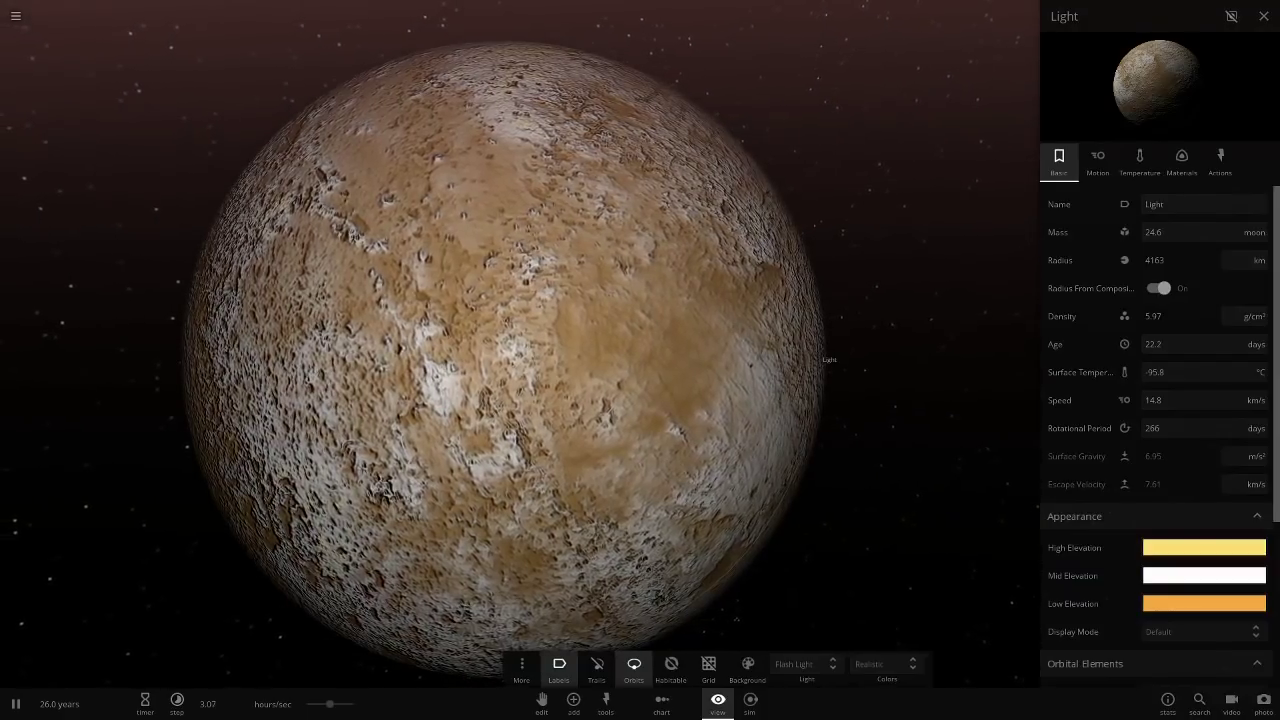
Set Light's high and low elevation colours to white and check the planet from farther away
click(1204, 548)
click(1027, 561)
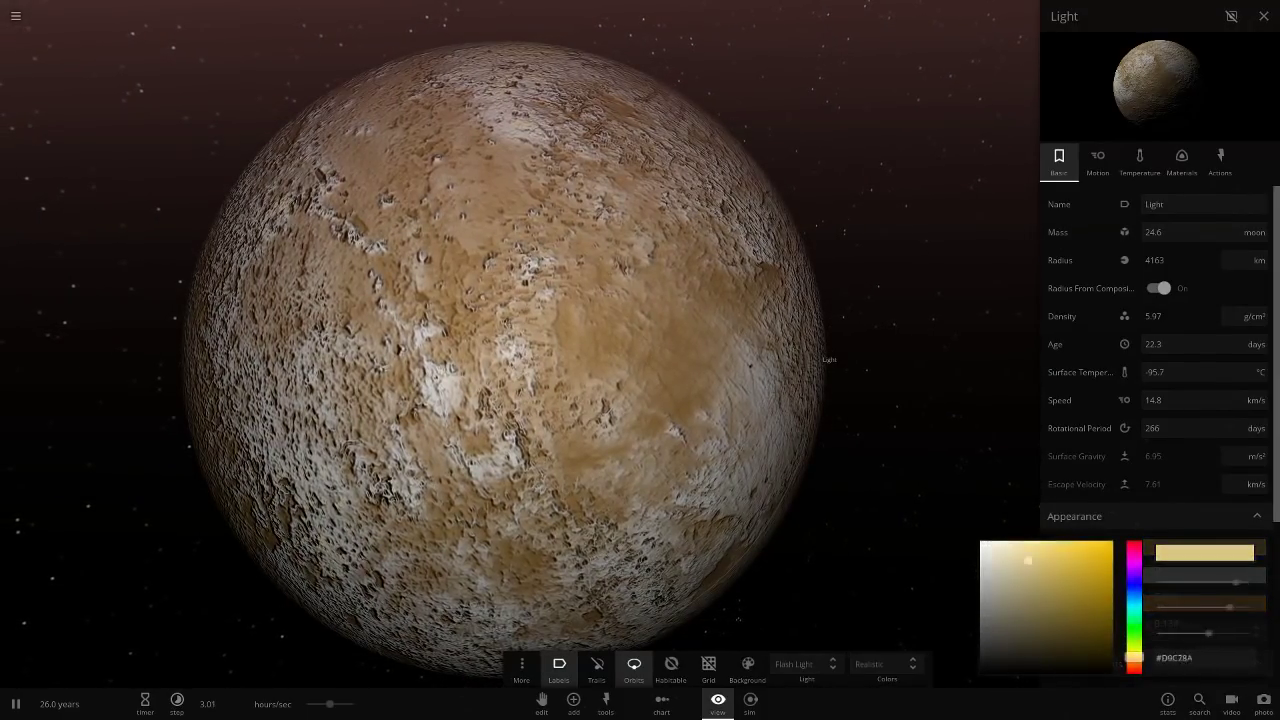
drag(1027, 561, 979, 540)
click(1204, 604)
drag(1040, 588, 979, 572)
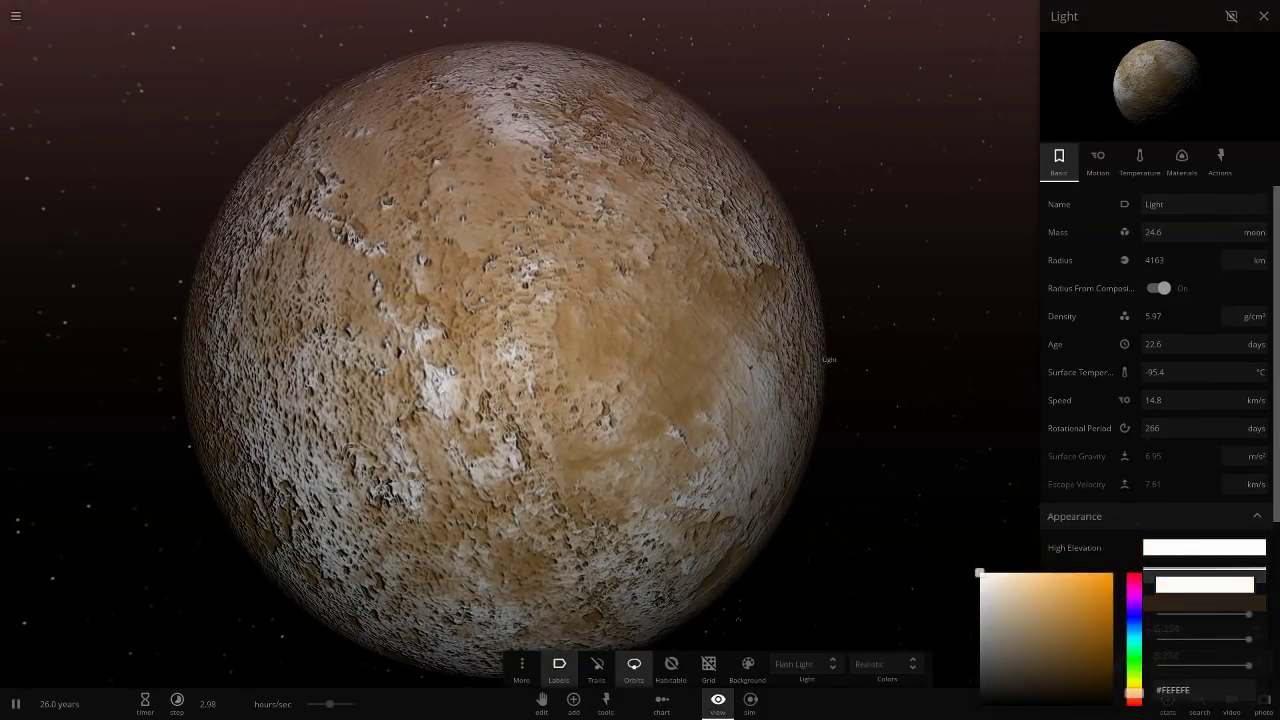
scroll(520, 360, down, 5)
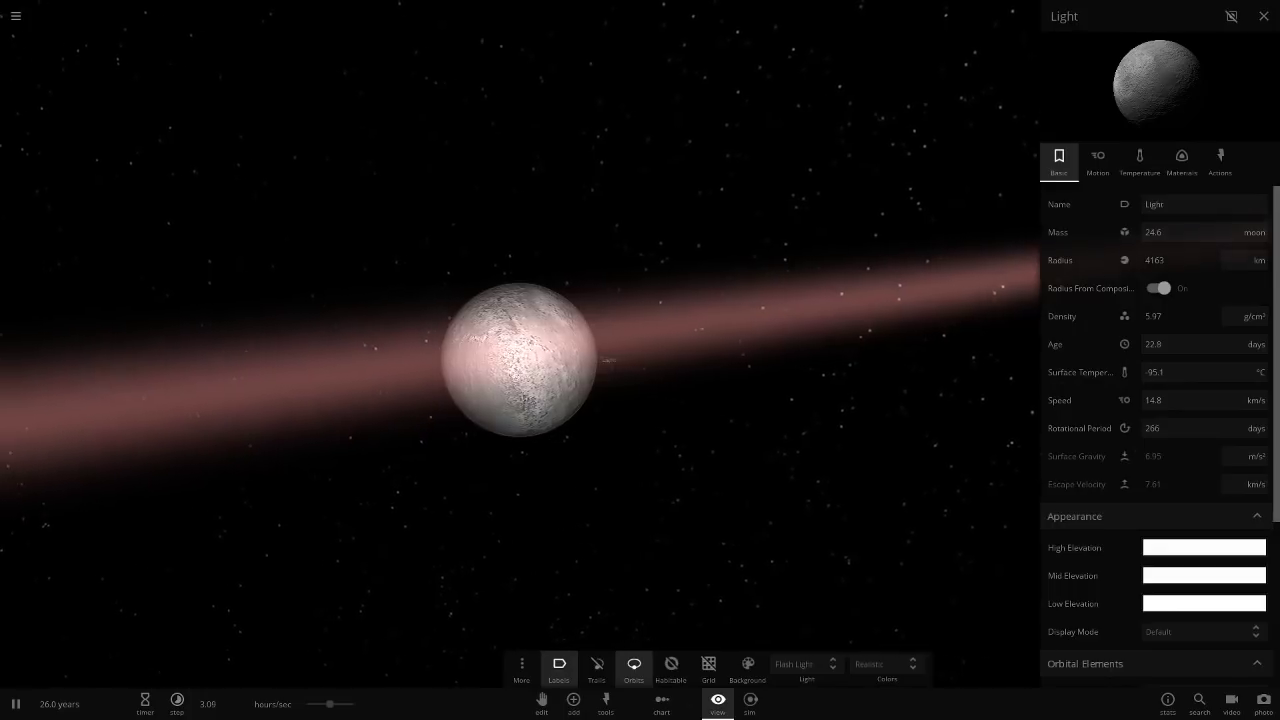
Try a bright yellow-green as Light's mid elevation colour and view the planet against the rings
click(1204, 576)
click(800, 450)
drag(800, 450, 800, 420)
click(1204, 576)
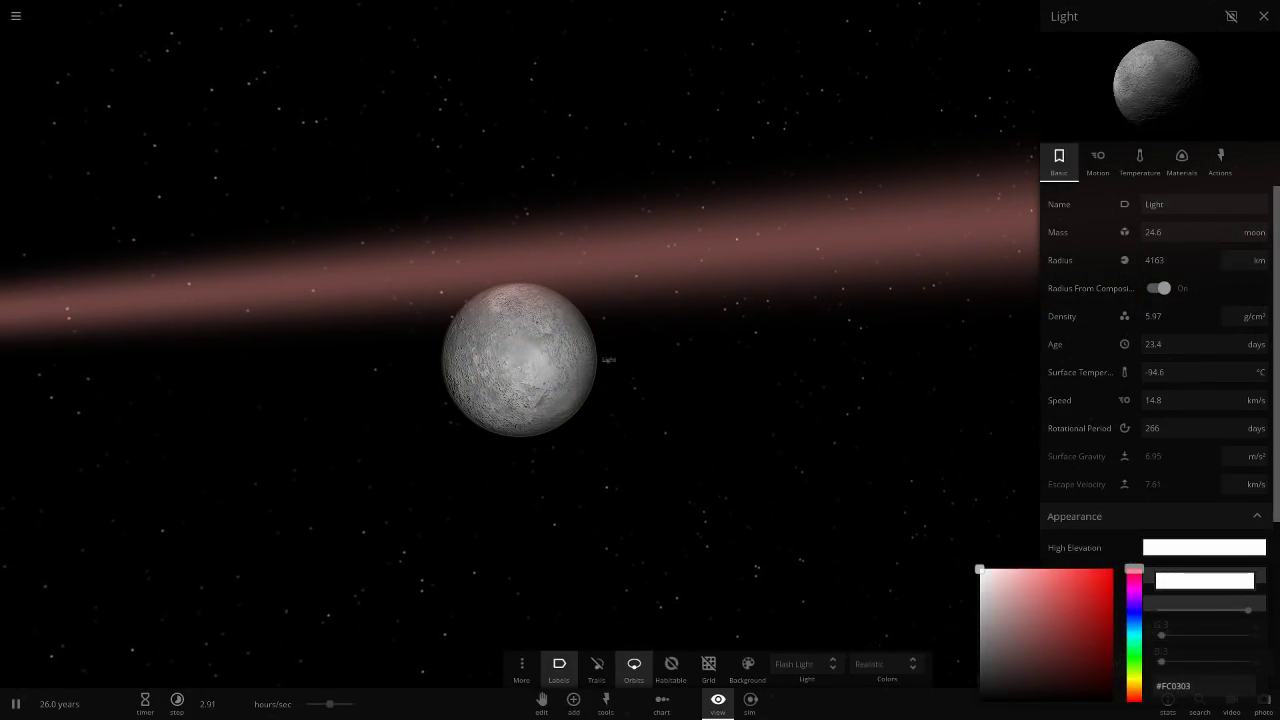
click(1134, 677)
drag(1050, 626, 1113, 569)
click(850, 450)
drag(700, 450, 790, 380)
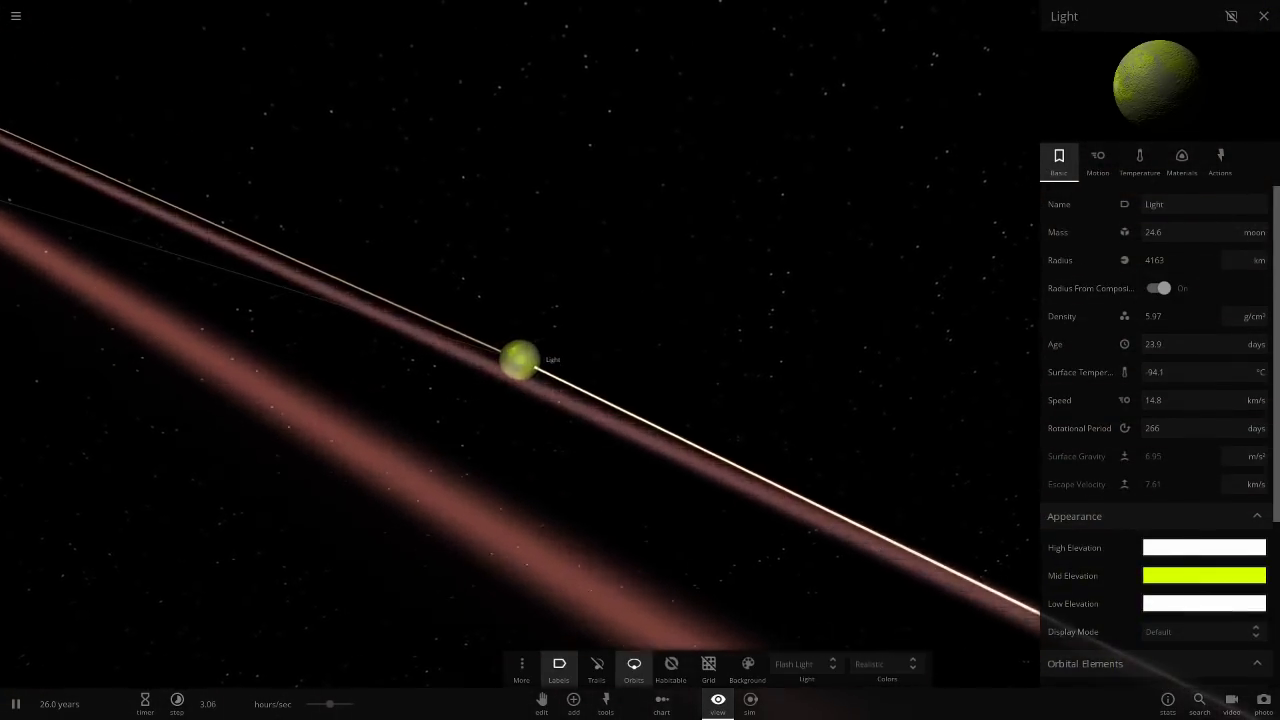
Set Light's radius to 7500 km and look over its motion properties
scroll(520, 360, up, 10)
drag(640, 400, 565, 455)
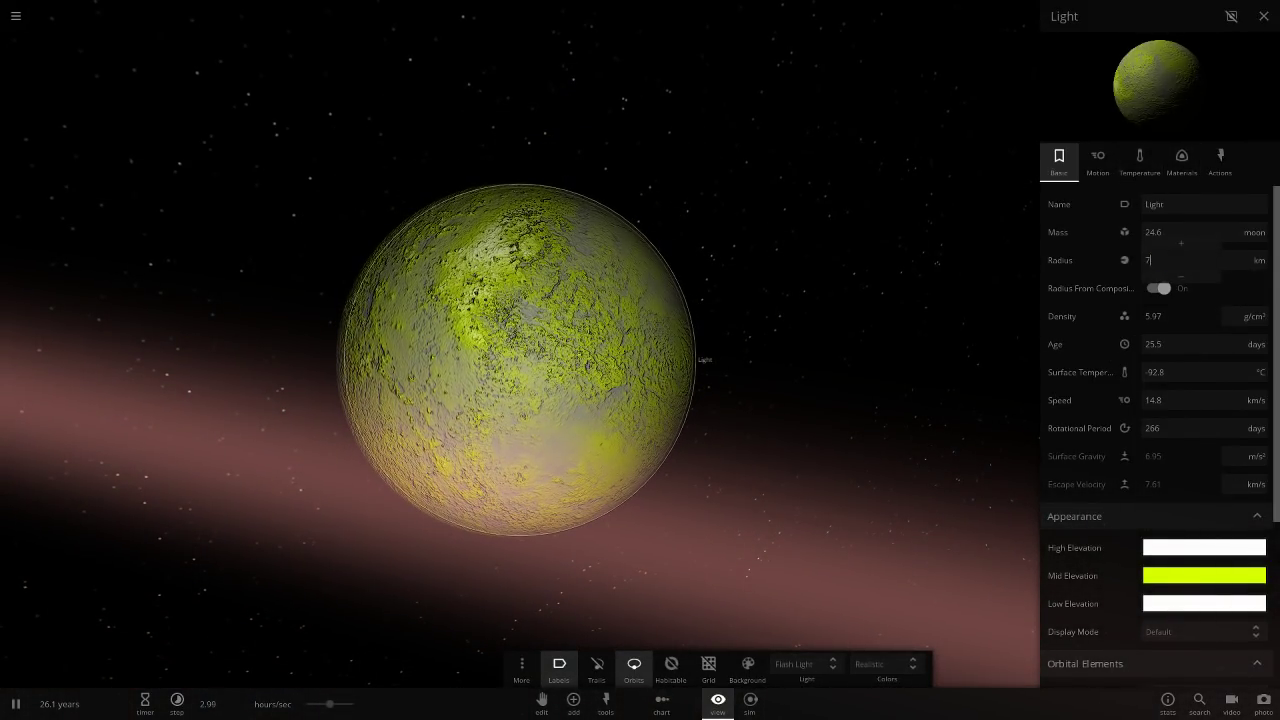
key(Return)
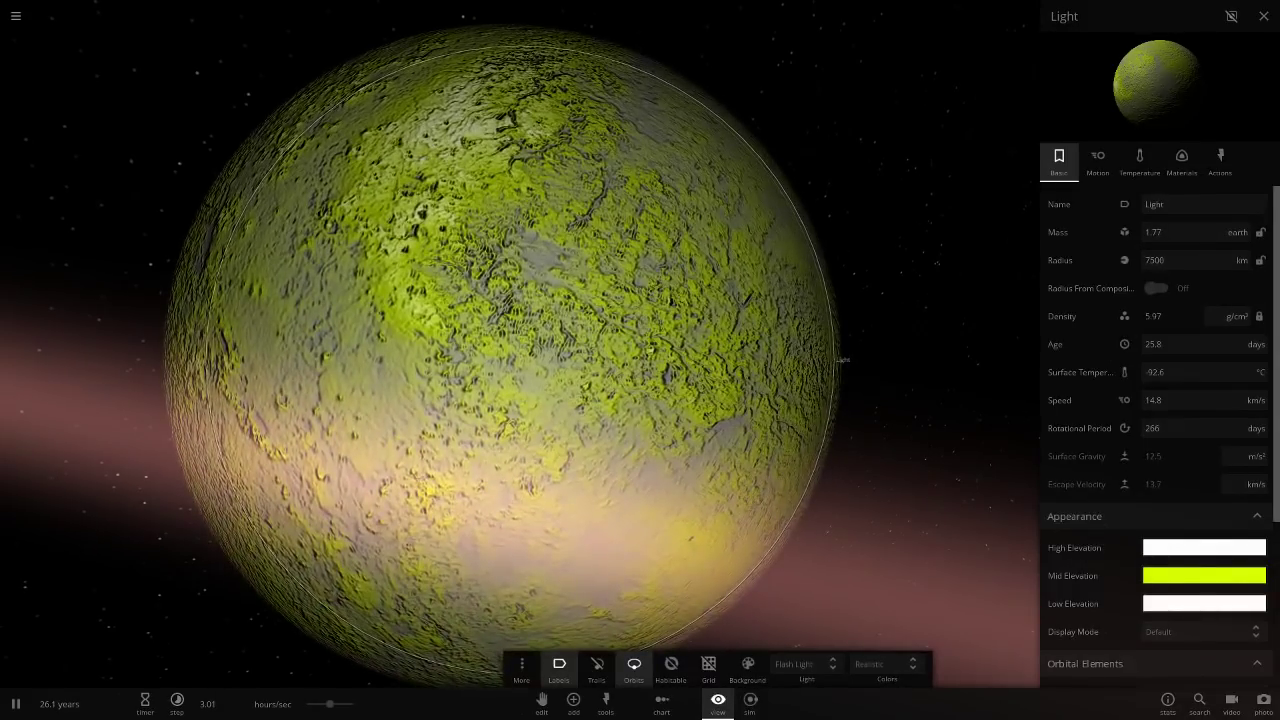
click(1098, 160)
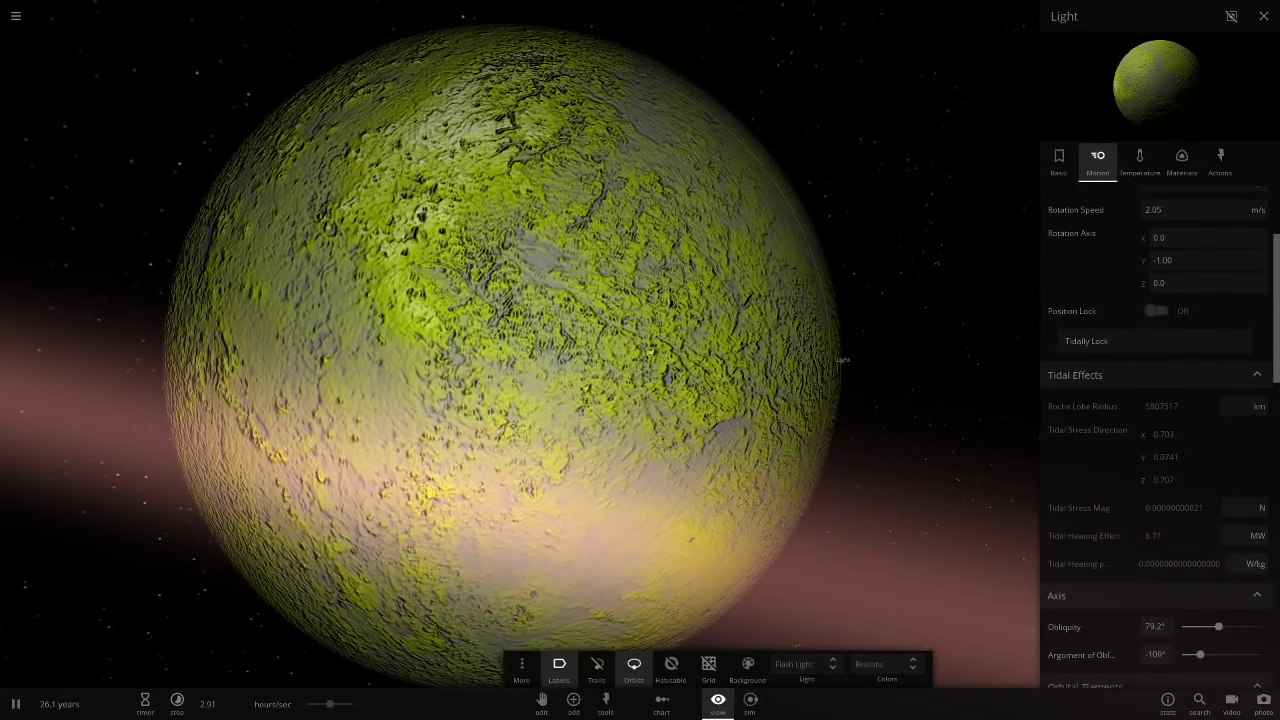
Test Light with a surface pressure of 100 atm and a much hotter surface, and reset the surface pressure to 0 atm
click(1139, 160)
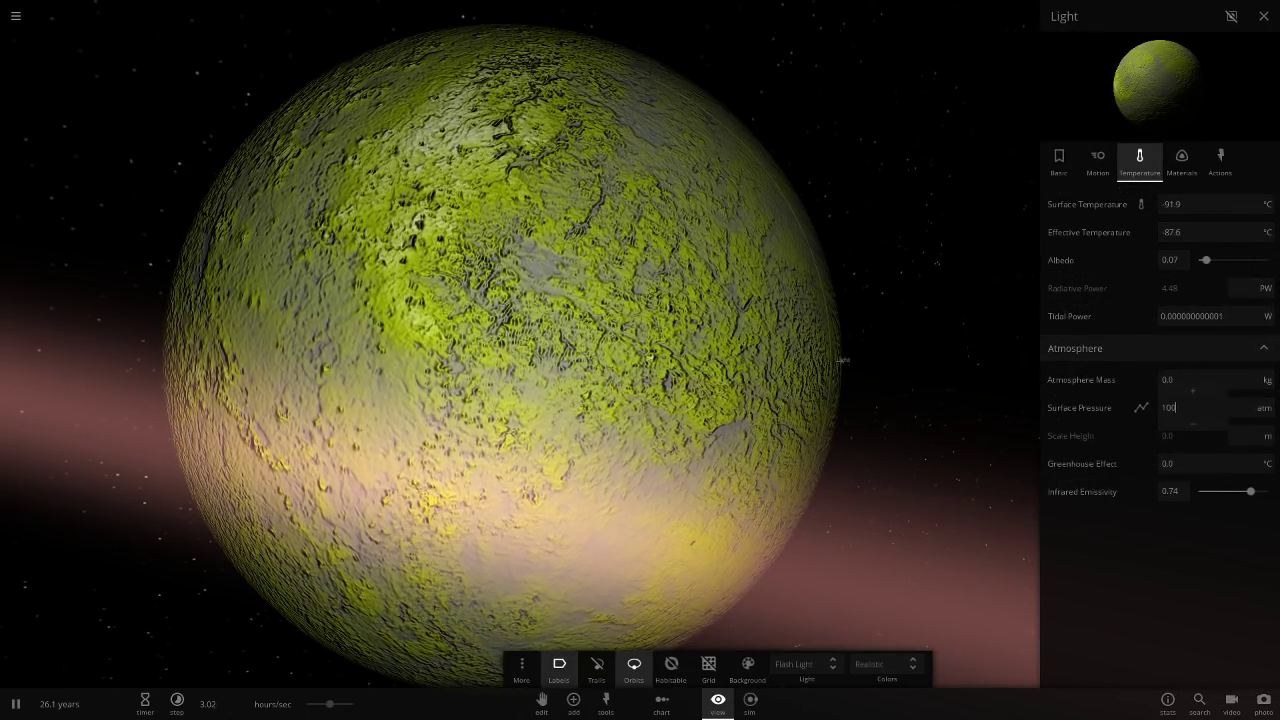
key(Return)
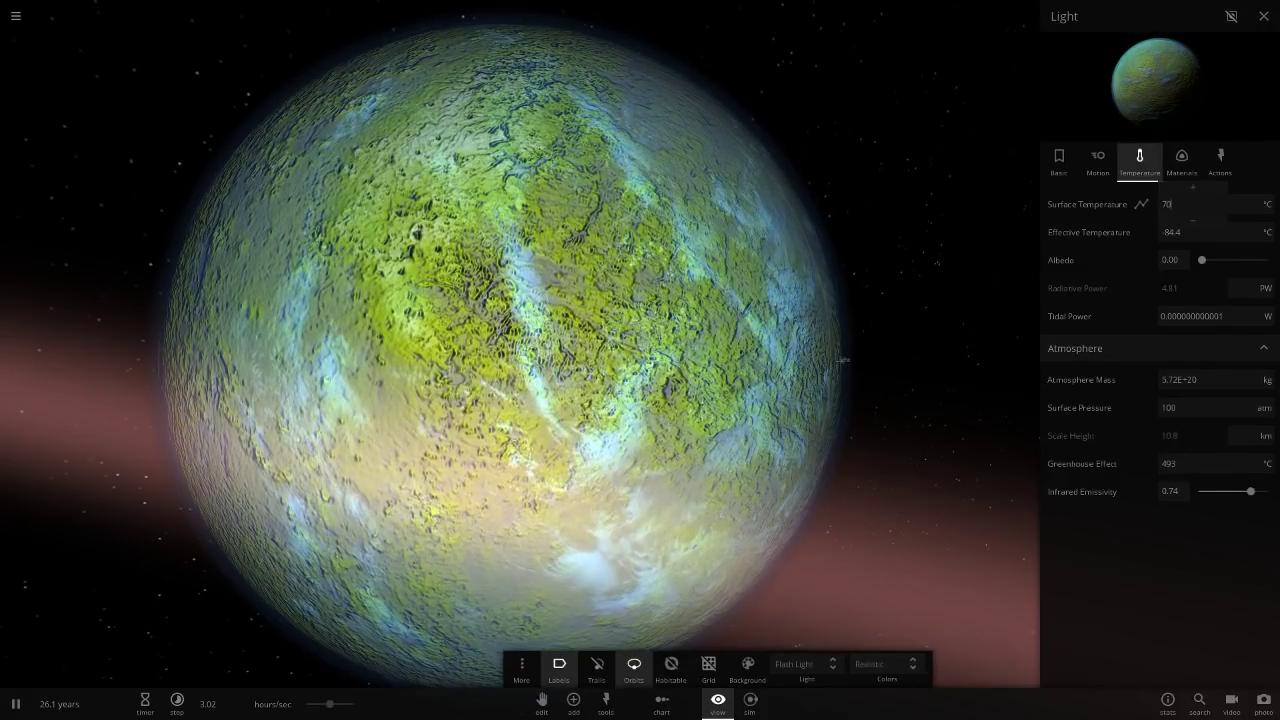
key(Return)
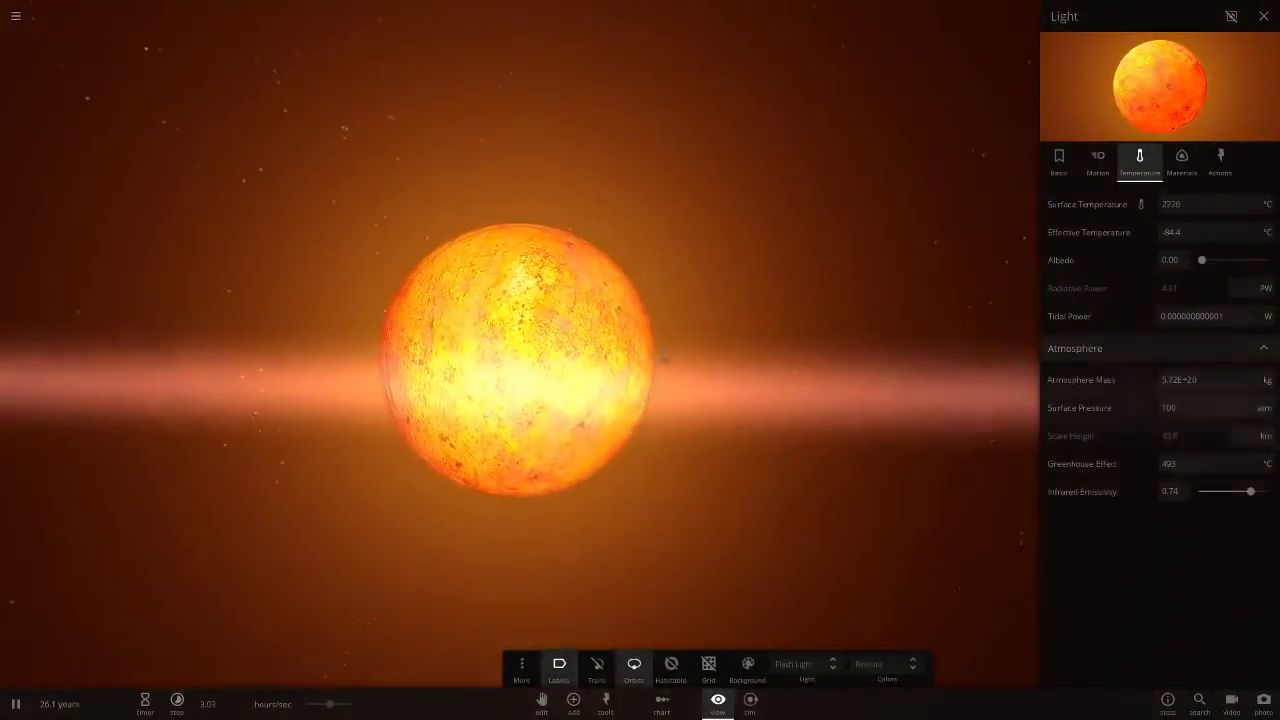
drag(700, 420, 850, 420)
click(1059, 162)
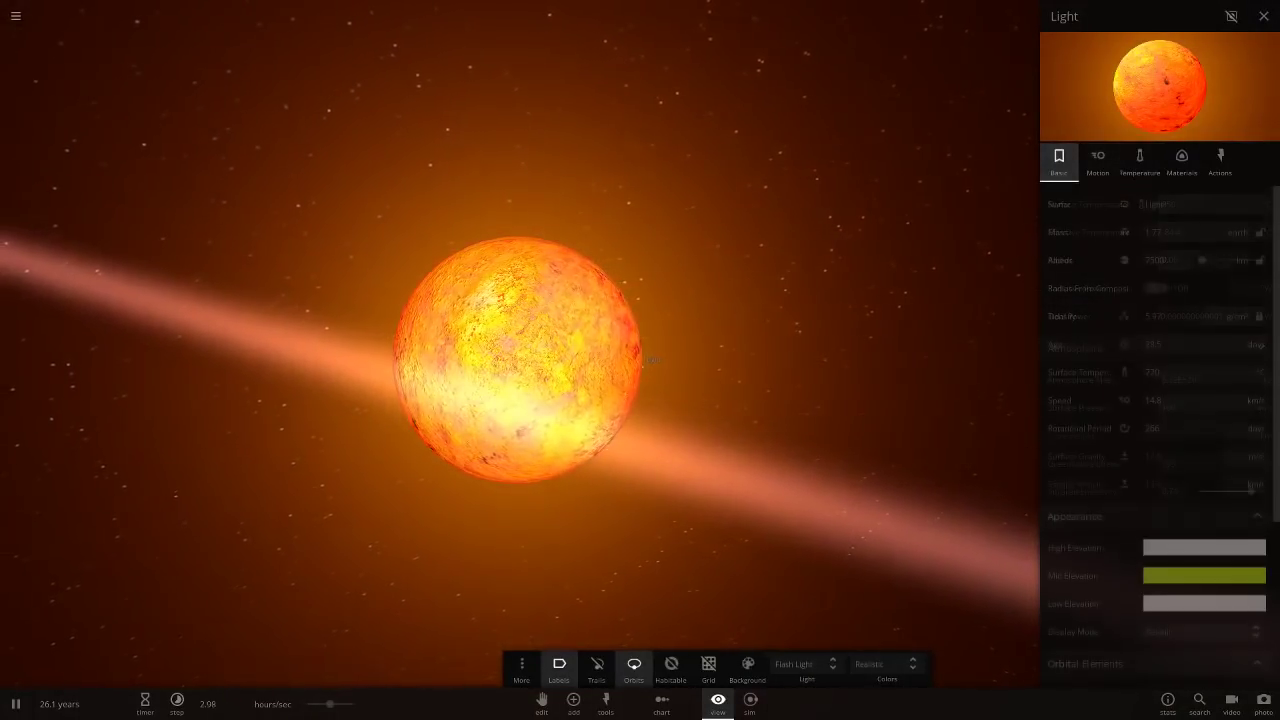
click(1140, 162)
click(1184, 408)
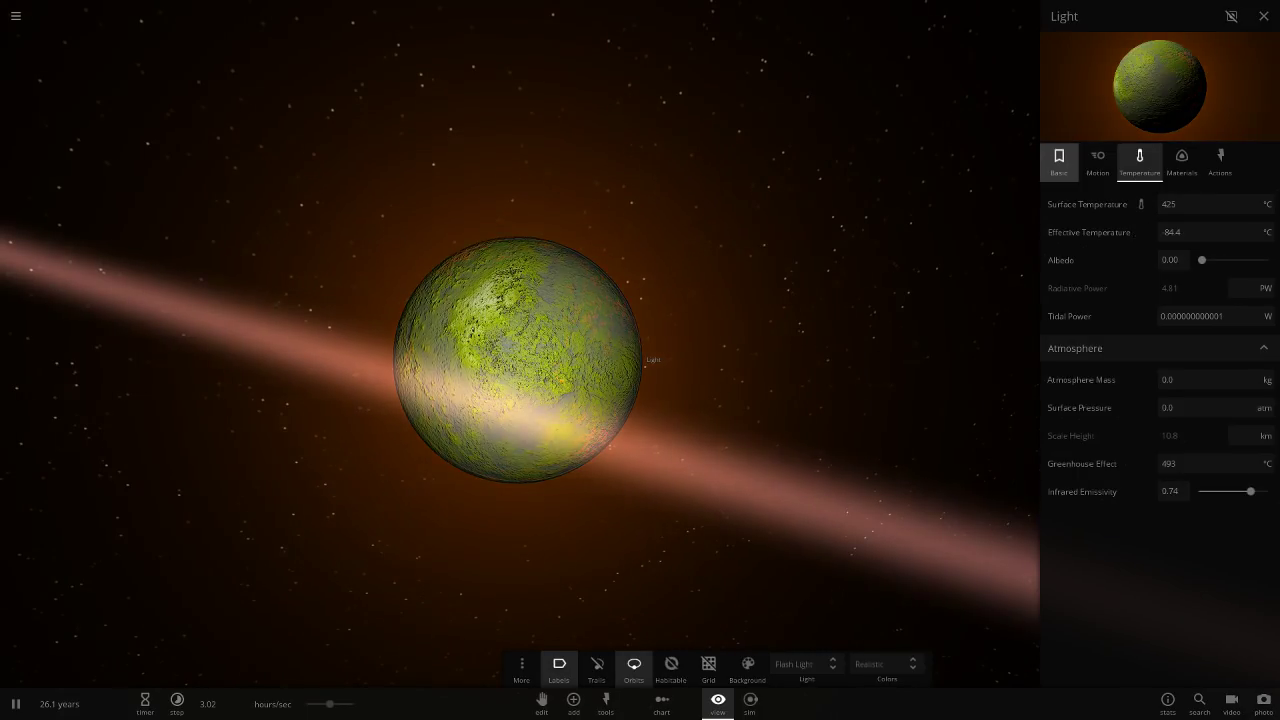
Make Light's high, mid and low elevation colours all white and inspect the surface from different angles
click(1059, 162)
drag(820, 400, 920, 400)
click(1204, 576)
click(1005, 601)
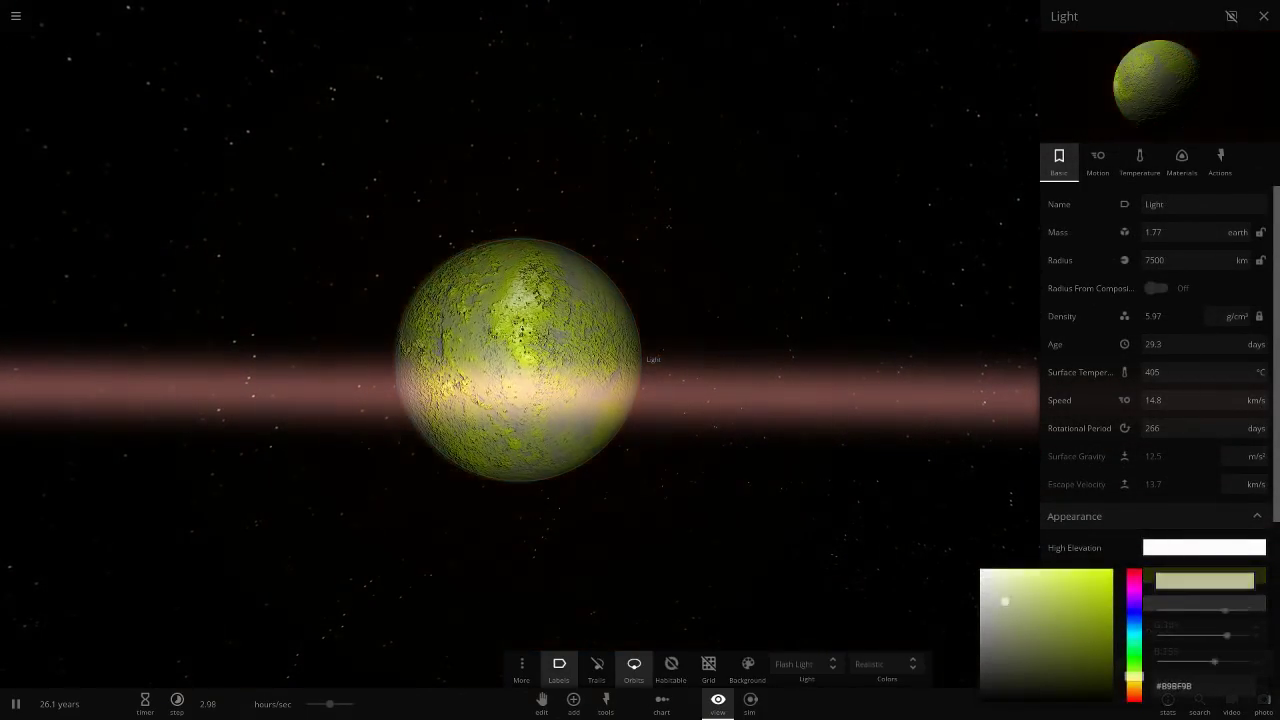
drag(1005, 601, 975, 538)
click(1204, 548)
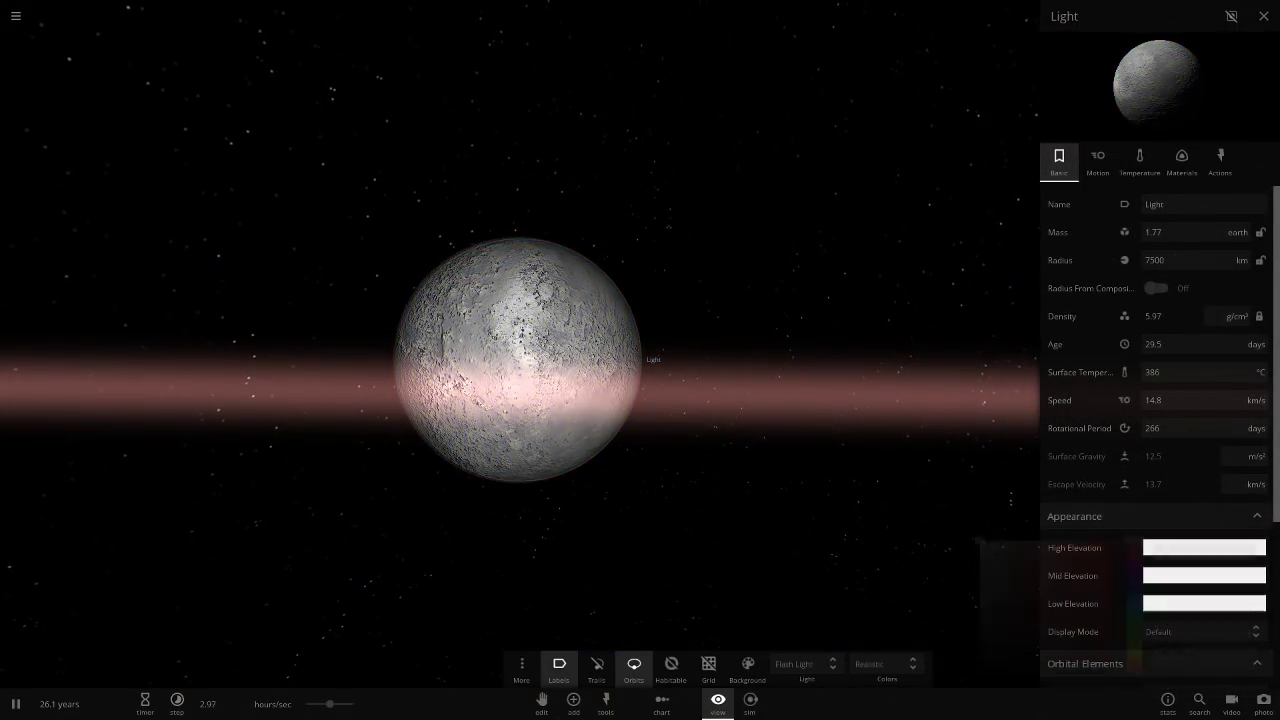
click(1204, 604)
drag(700, 400, 660, 400)
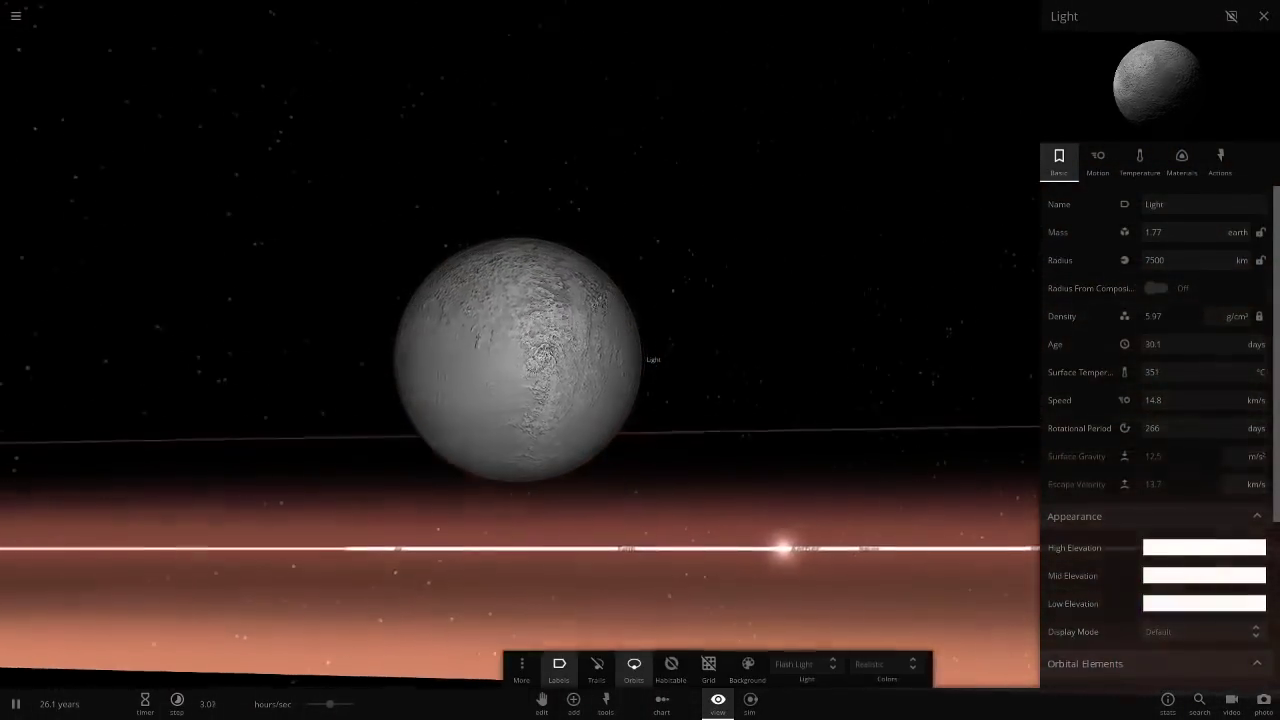
scroll(520, 360, up, 5)
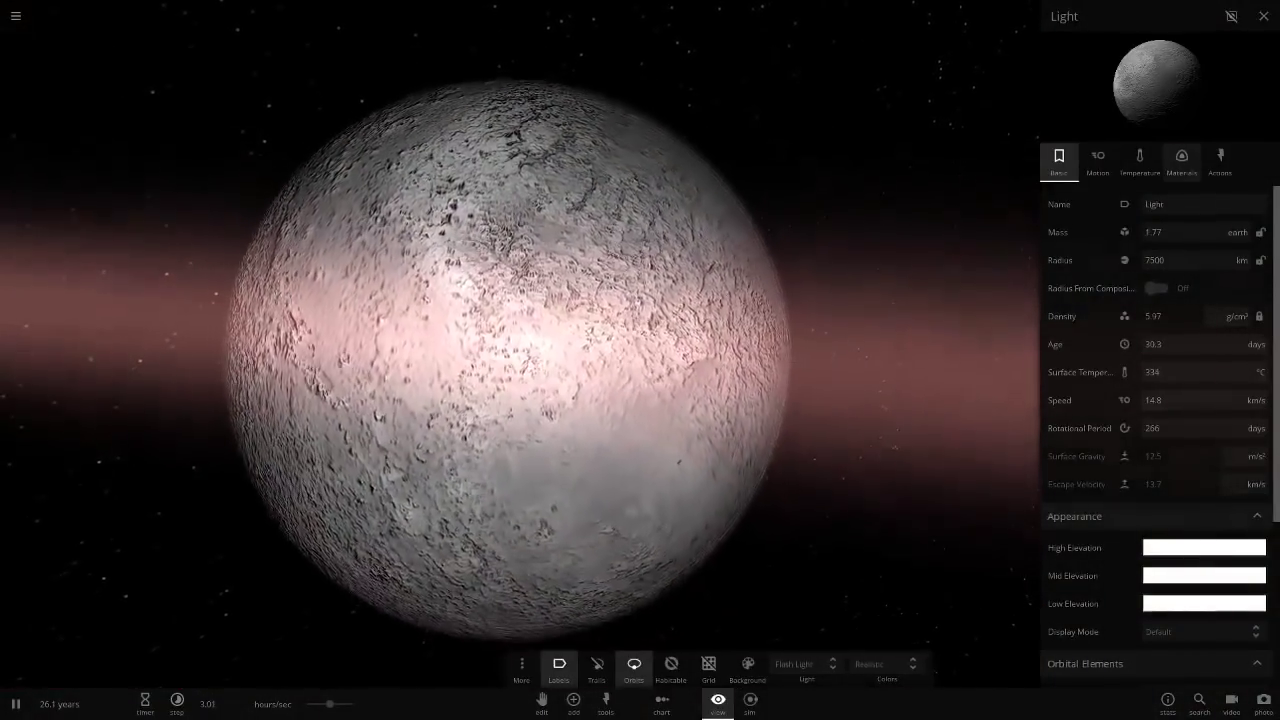
Give Light an atmosphere with a mass of 9.00 kg and inspect the planet from near and far
click(1140, 162)
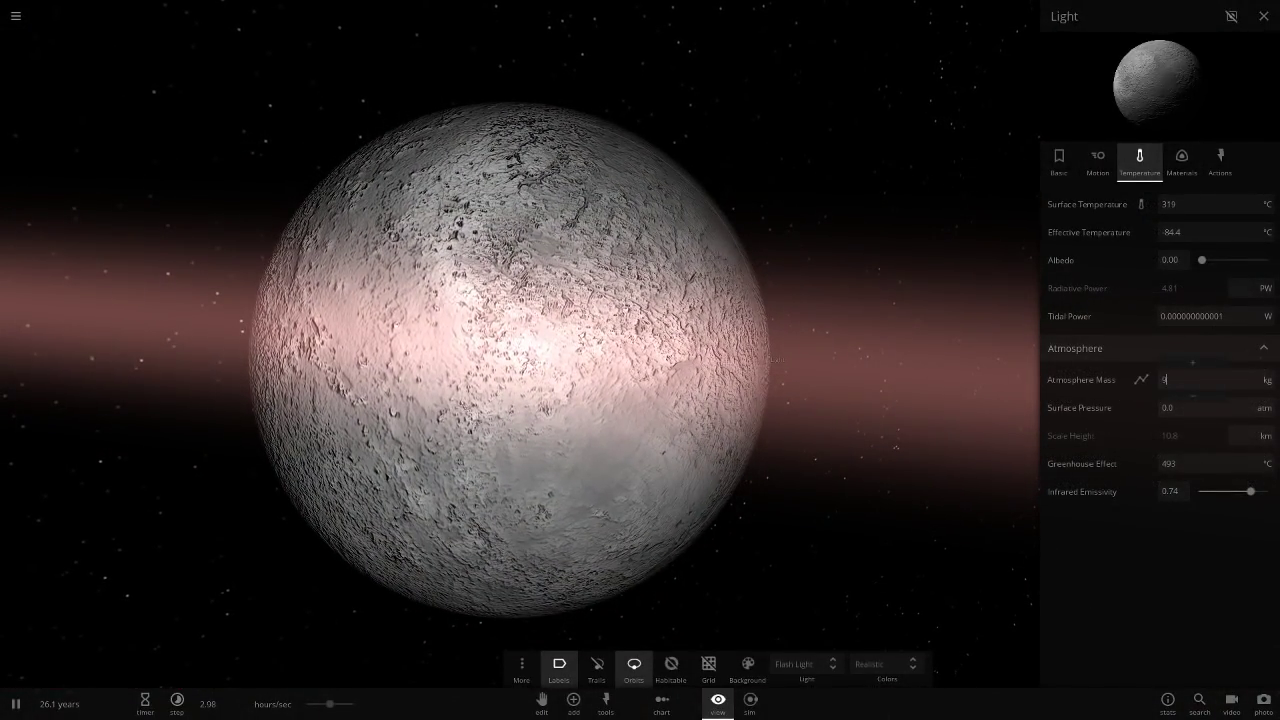
key(Return)
scroll(640, 380, down, 5)
drag(700, 400, 560, 385)
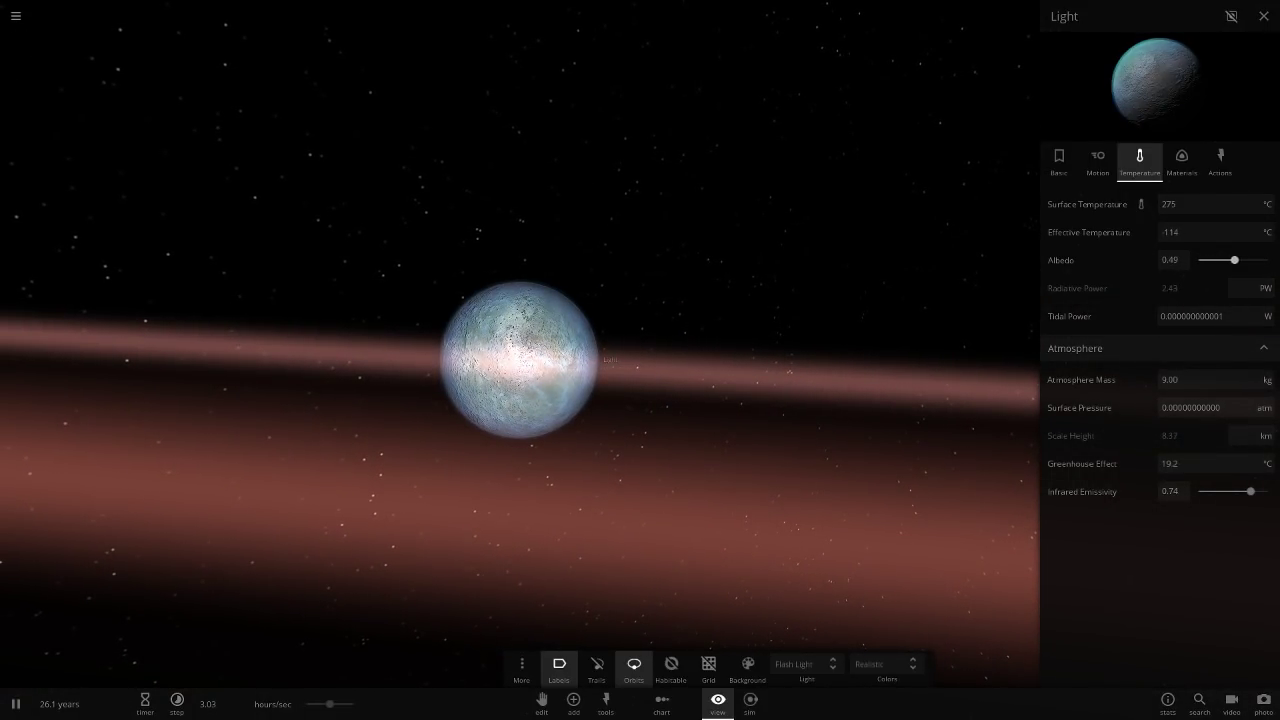
drag(520, 360, 720, 430)
scroll(520, 360, up, 8)
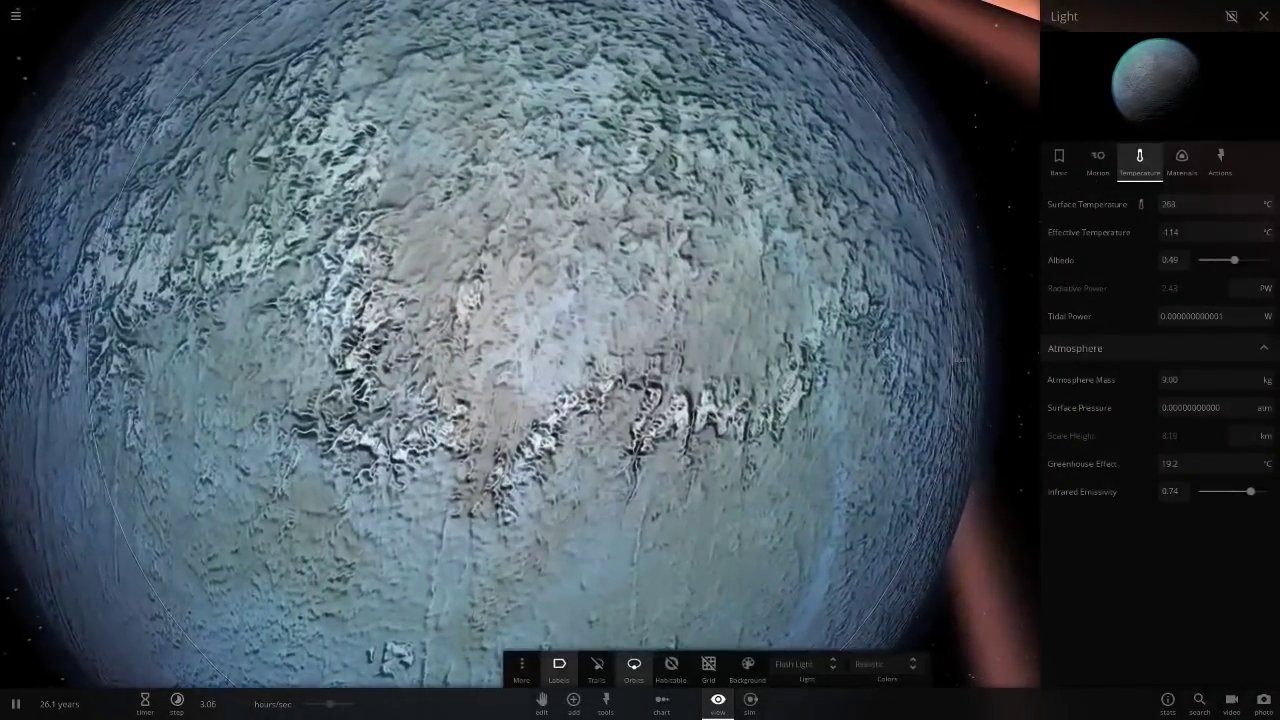
scroll(520, 360, down, 6)
Browse the custom objects in the add library for a bright planet model and close the library without placing anything
click(573, 704)
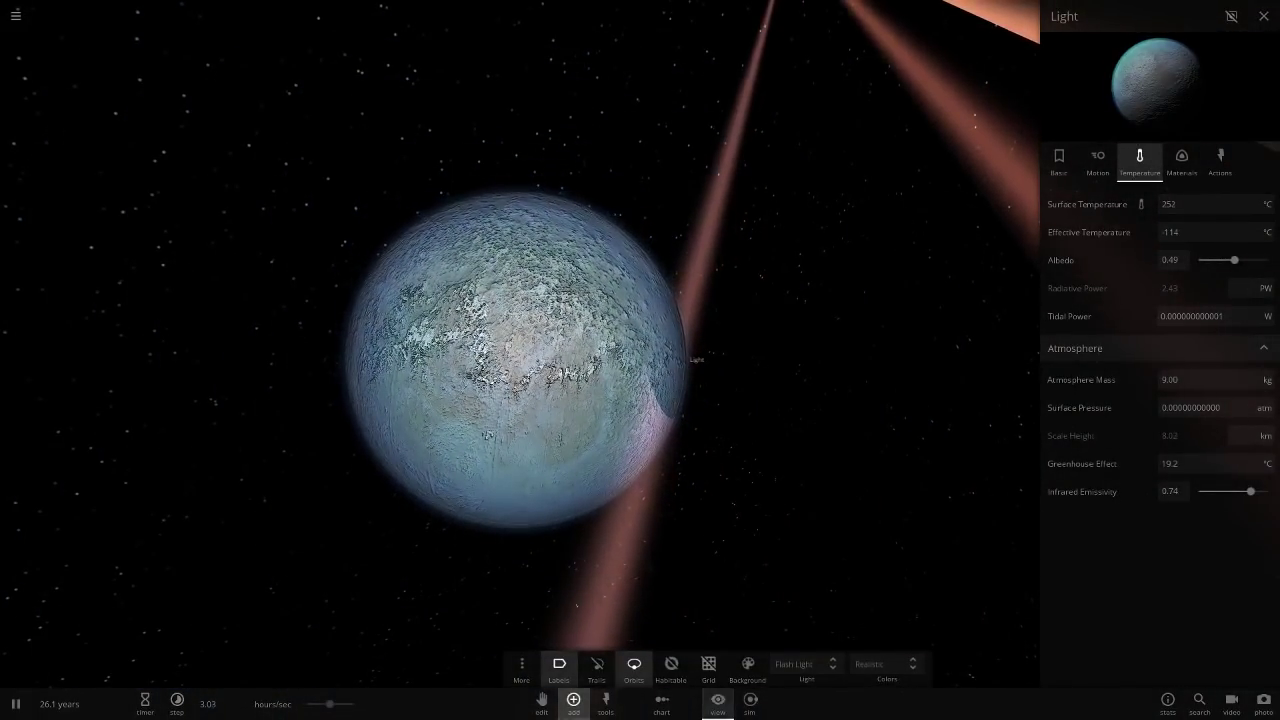
click(573, 699)
click(412, 597)
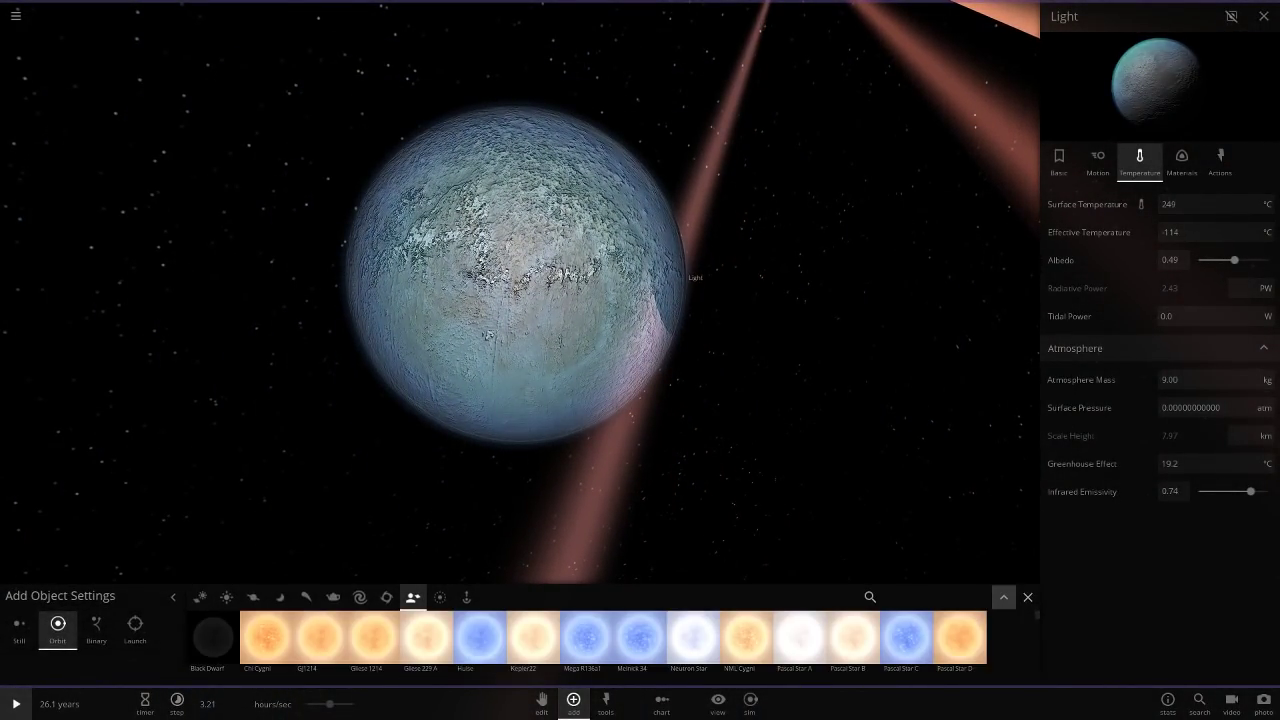
click(1003, 597)
scroll(710, 543, down, 5)
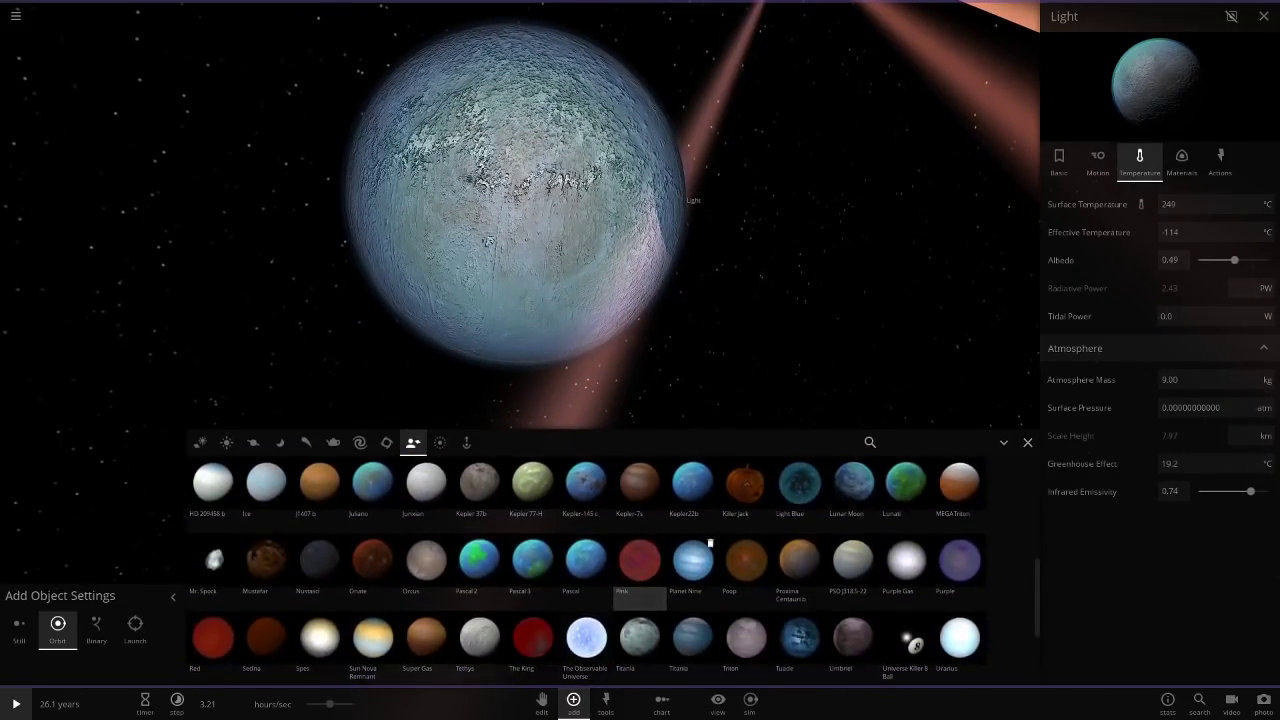
scroll(710, 543, down, 2)
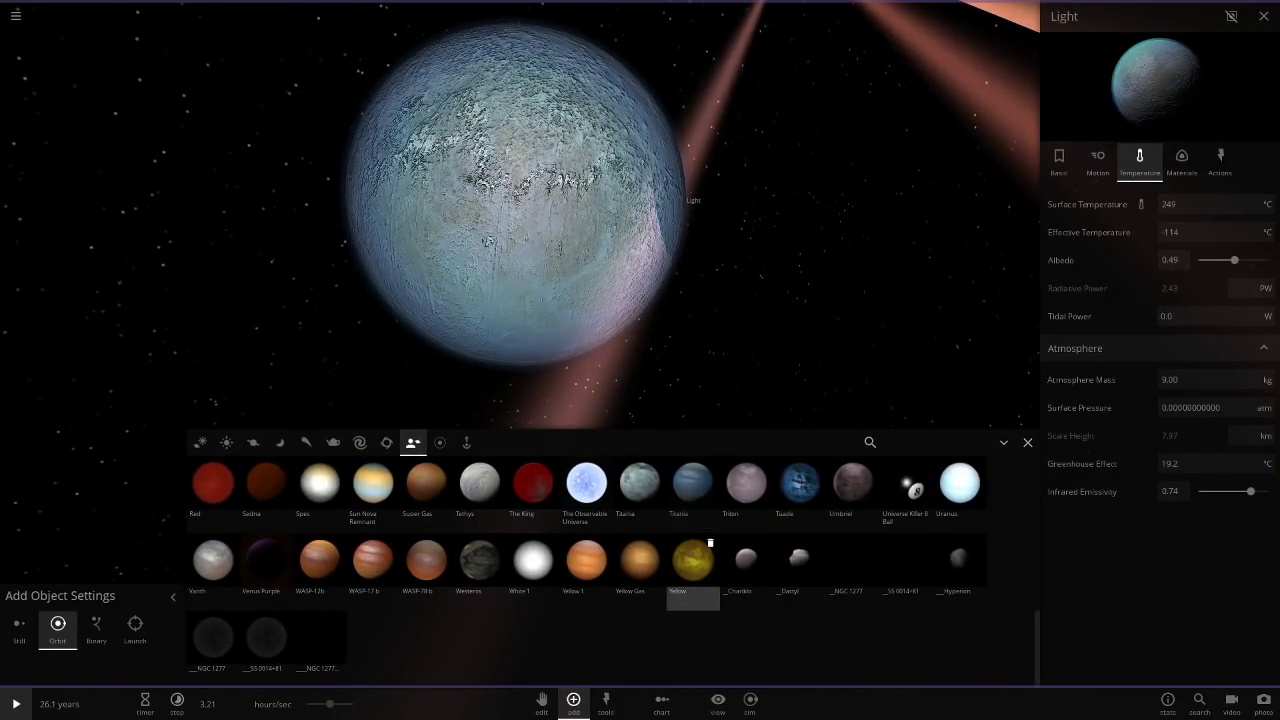
scroll(737, 274, down, 5)
drag(720, 274, 649, 343)
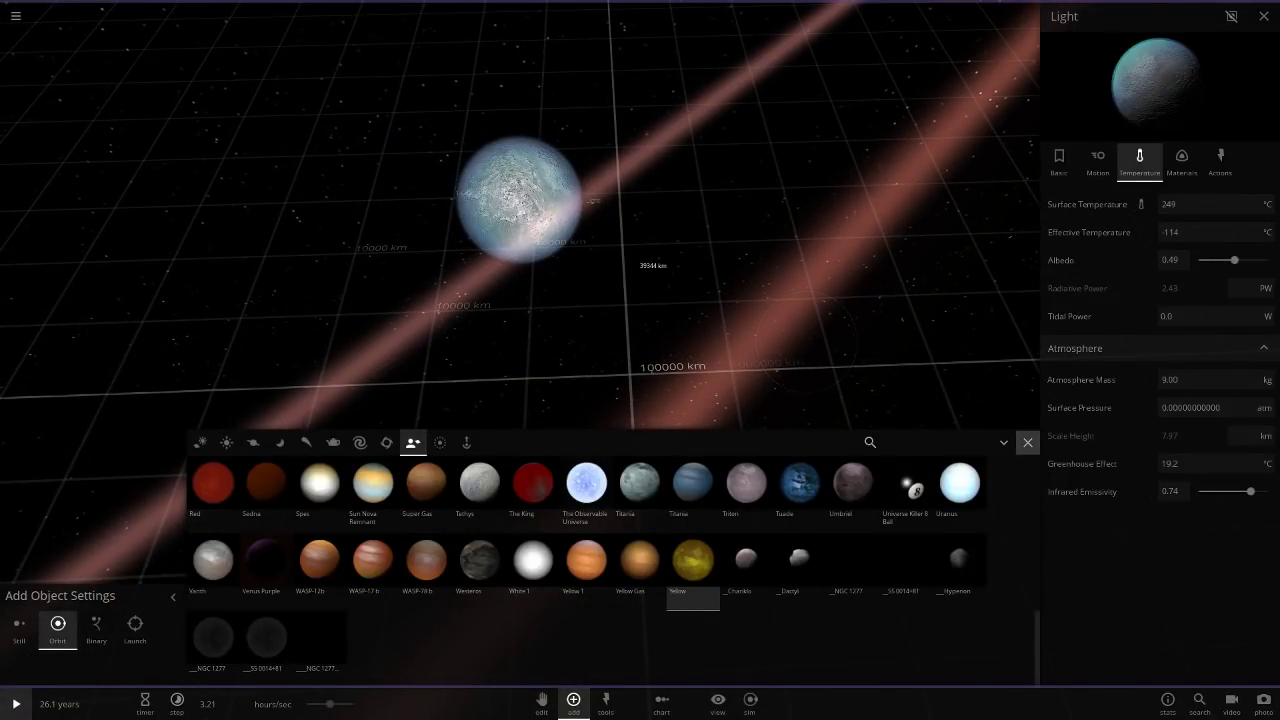
click(1028, 443)
scroll(700, 360, up, 5)
drag(700, 400, 620, 320)
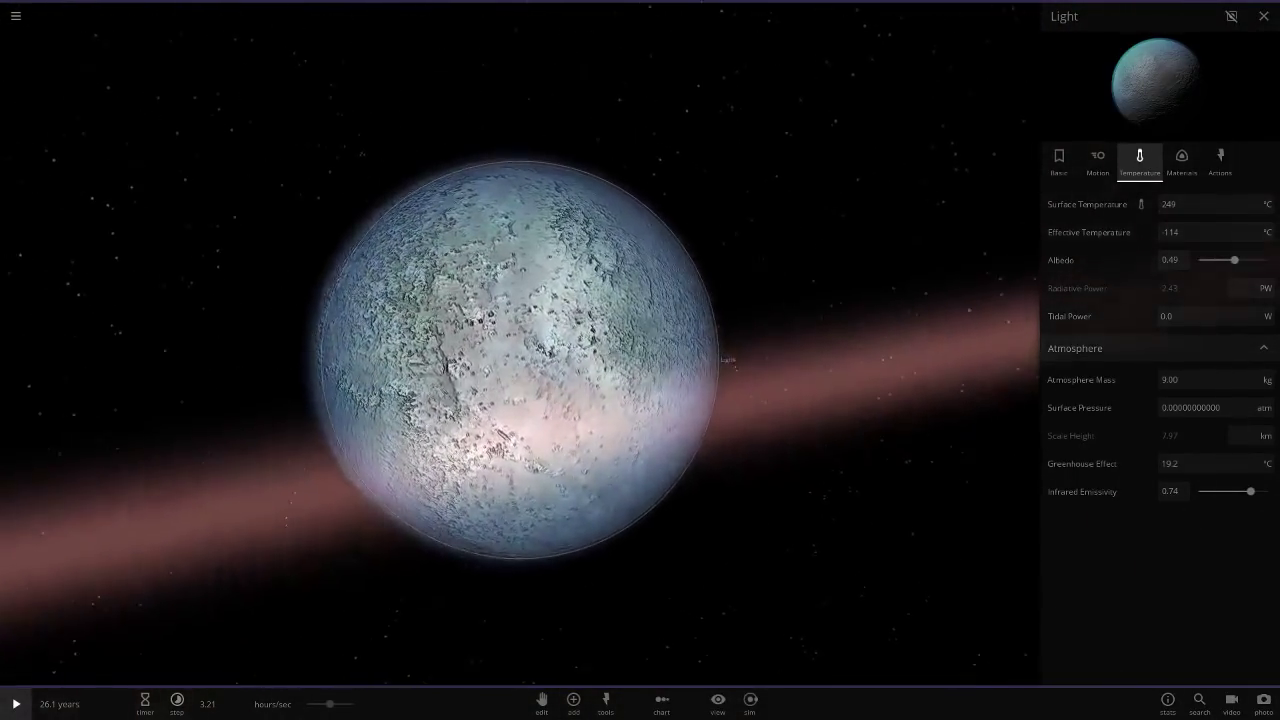
Try pure red as Light's mid elevation colour and restore it to white
drag(520, 360, 715, 400)
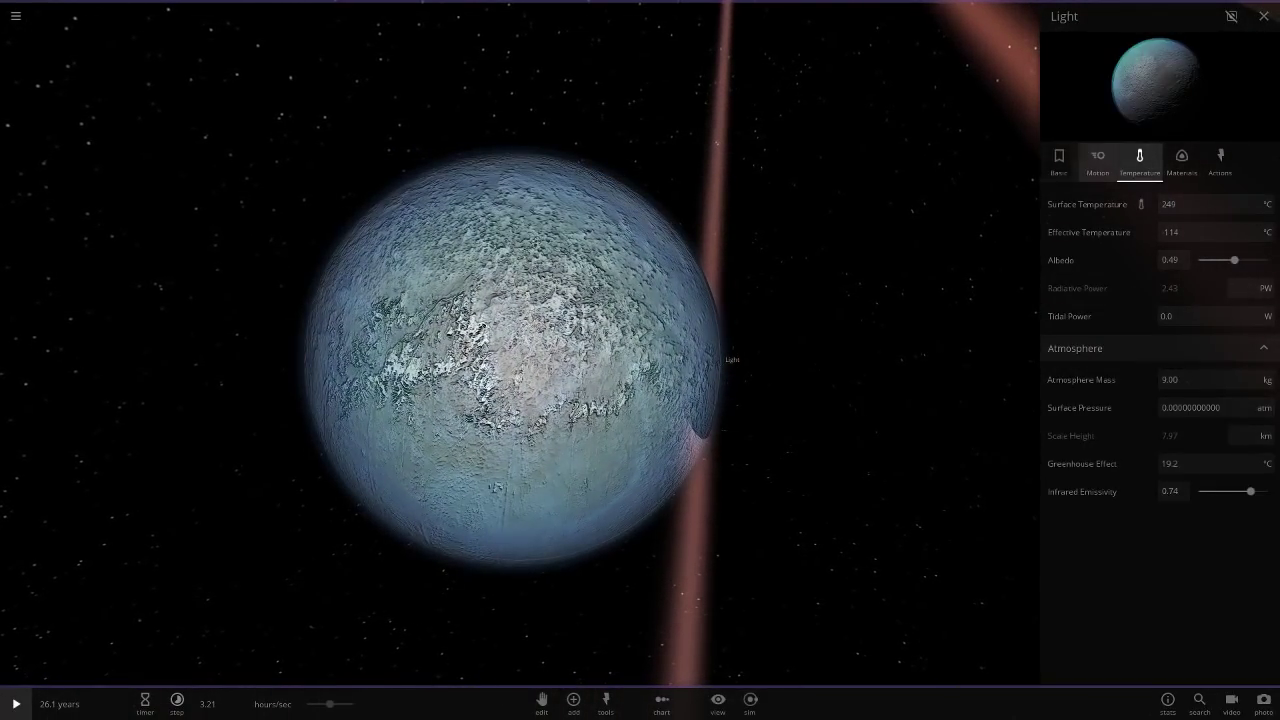
click(1059, 161)
drag(850, 370, 640, 330)
click(1204, 548)
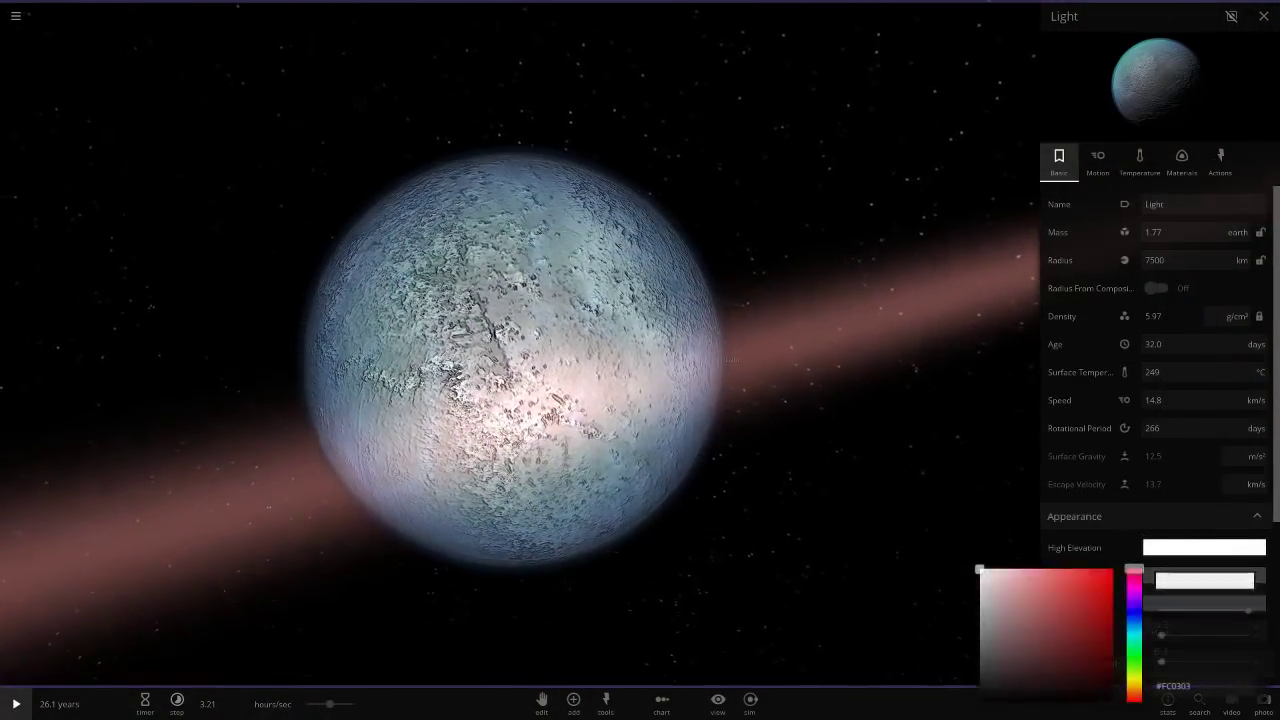
key(Return)
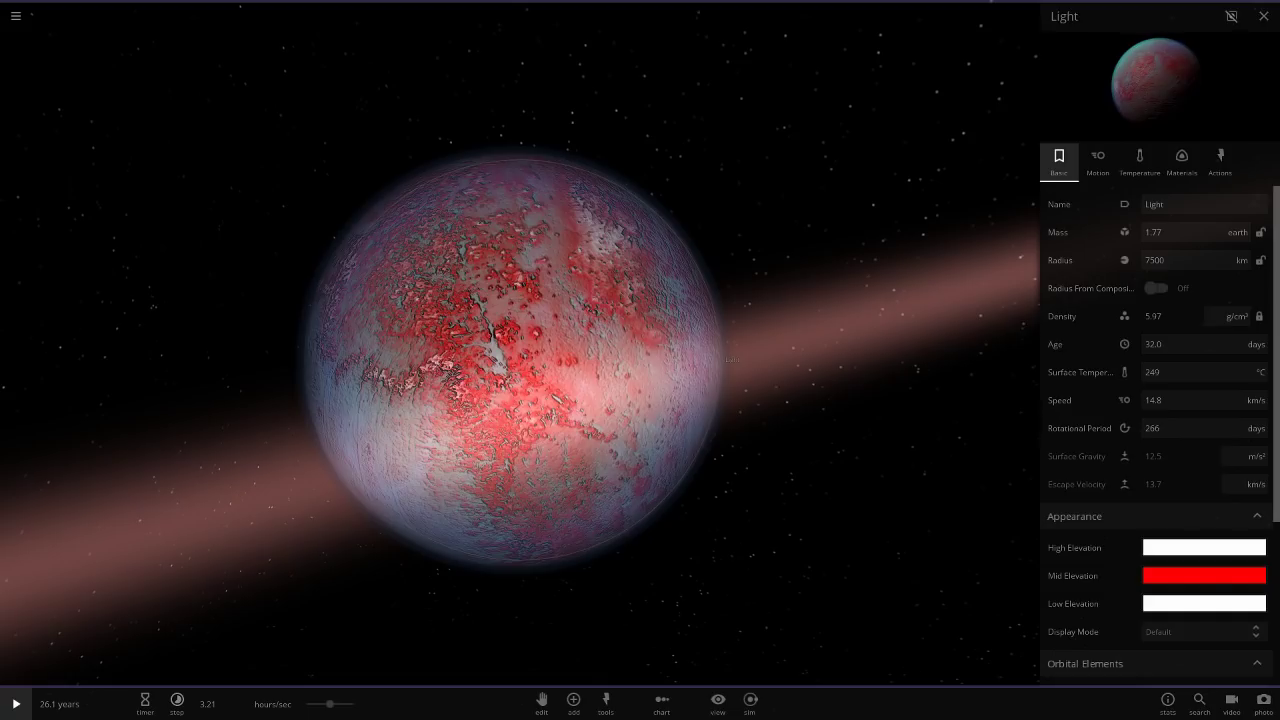
click(1204, 576)
click(980, 568)
drag(860, 450, 650, 580)
Set Light's low elevation colour to pure white and inspect the surface from near and far
scroll(520, 360, up, 8)
click(1204, 604)
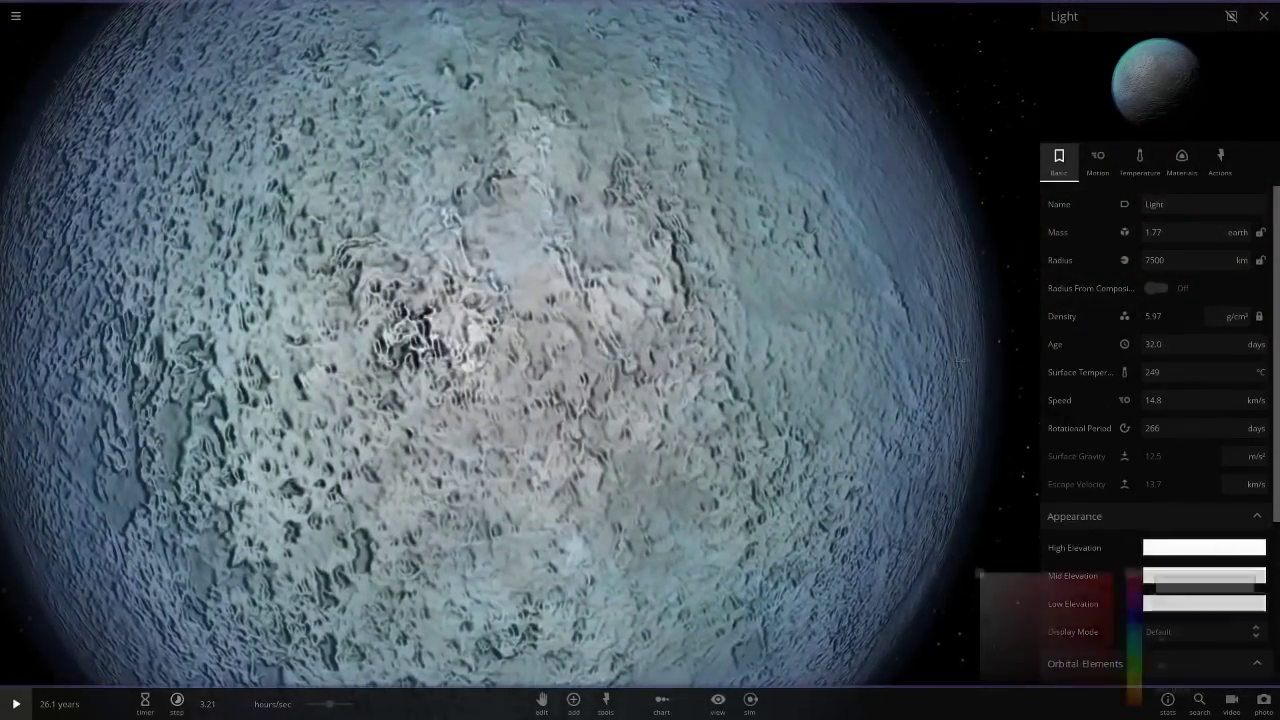
click(980, 573)
click(860, 450)
scroll(520, 360, down, 6)
drag(600, 420, 720, 430)
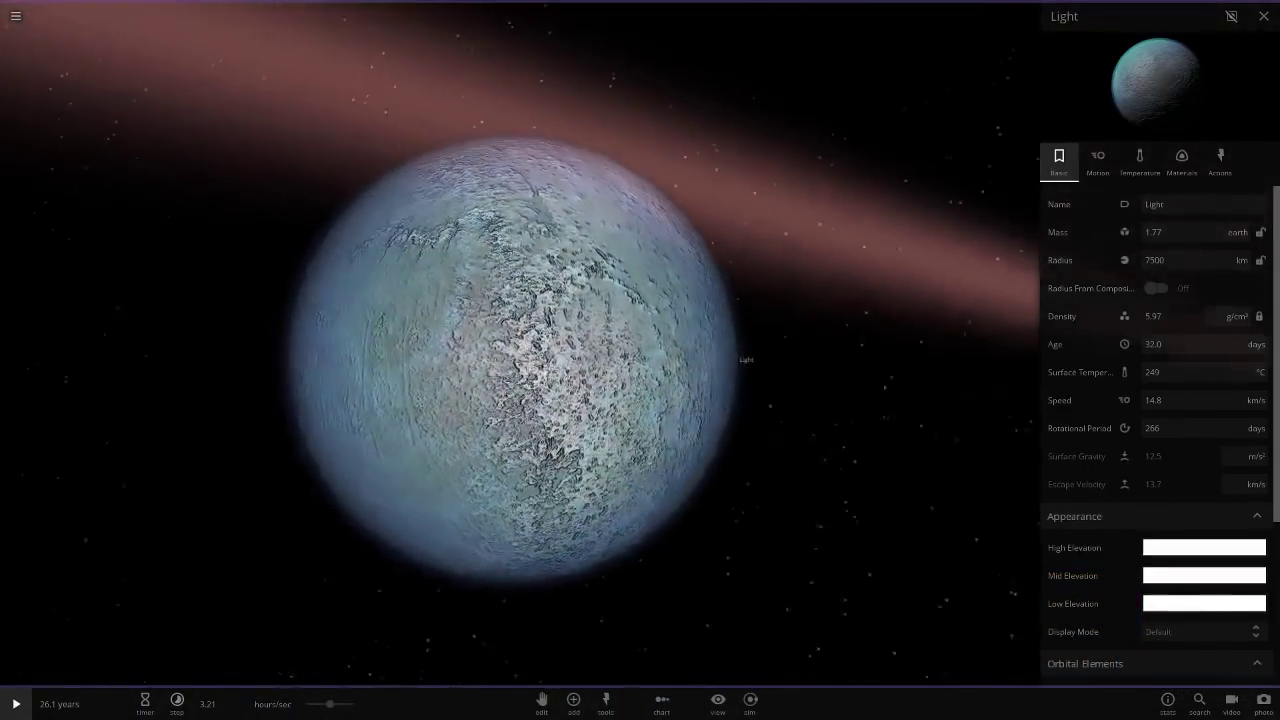
Switch the scene lighting from Flash Light to Realistic and inspect Light's lit and dark sides
click(541, 700)
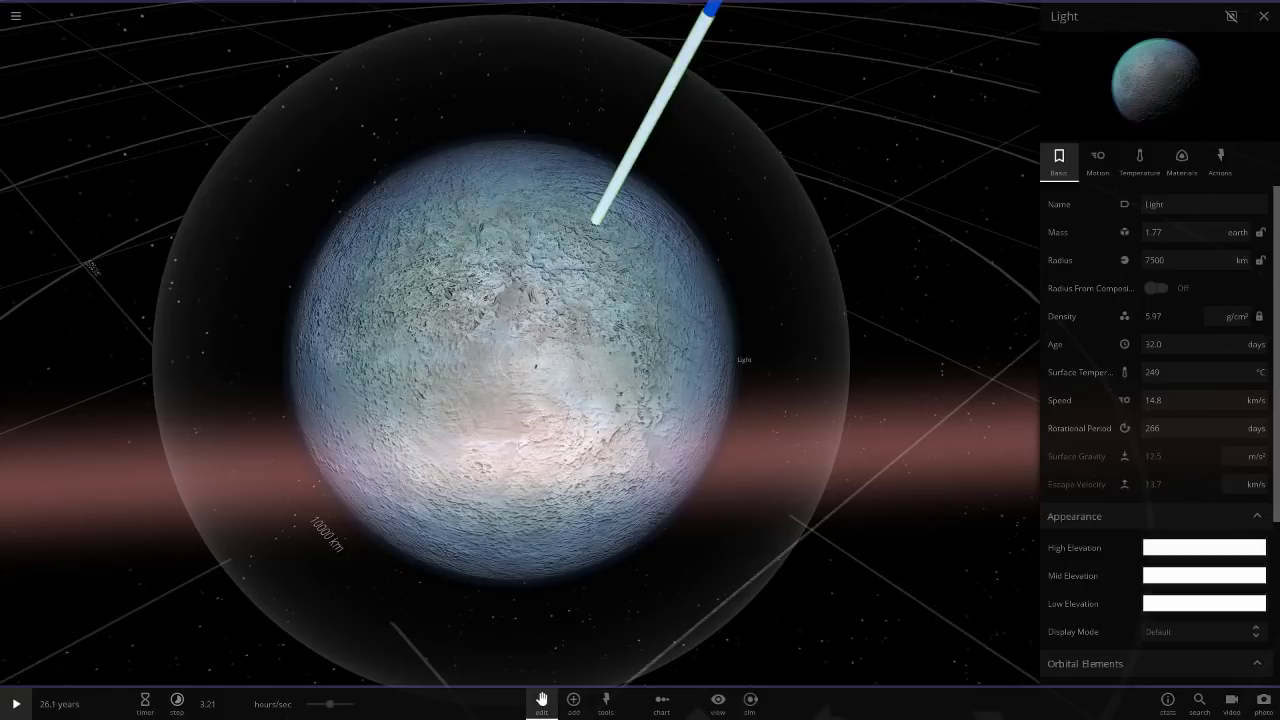
click(541, 700)
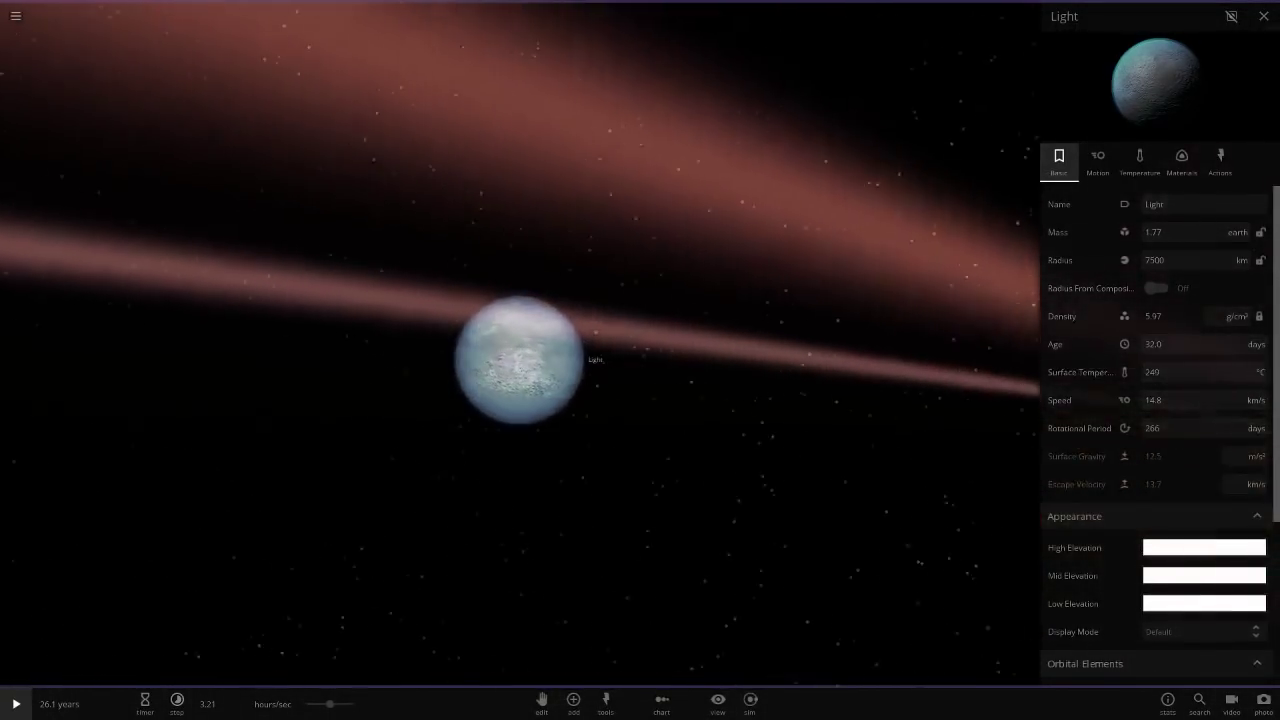
click(718, 703)
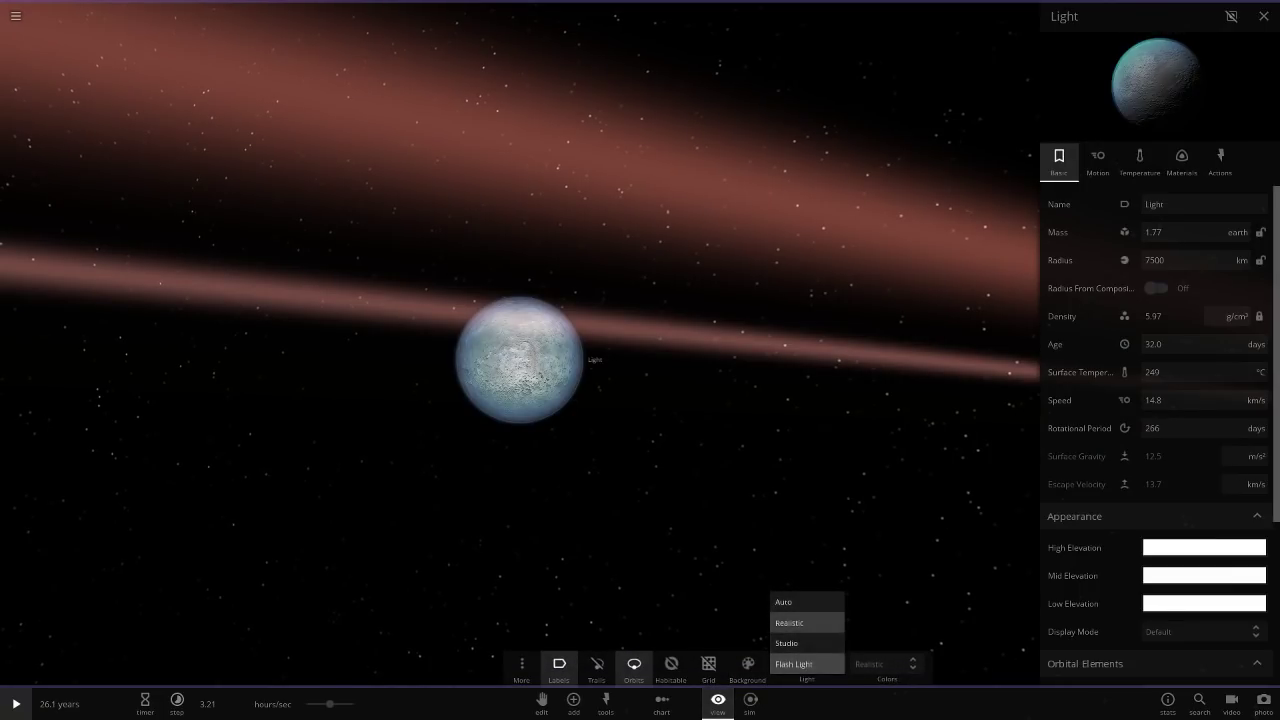
scroll(520, 360, up, 5)
drag(520, 360, 600, 225)
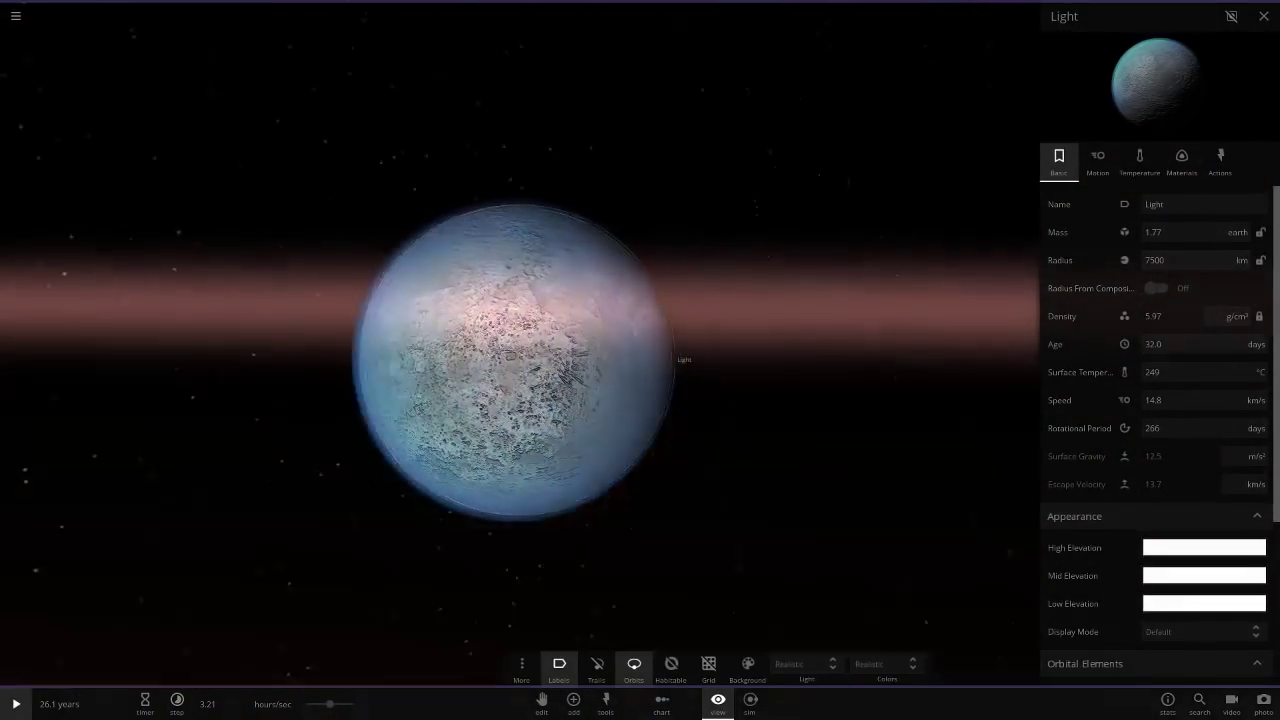
click(1204, 548)
drag(840, 330, 1181, 160)
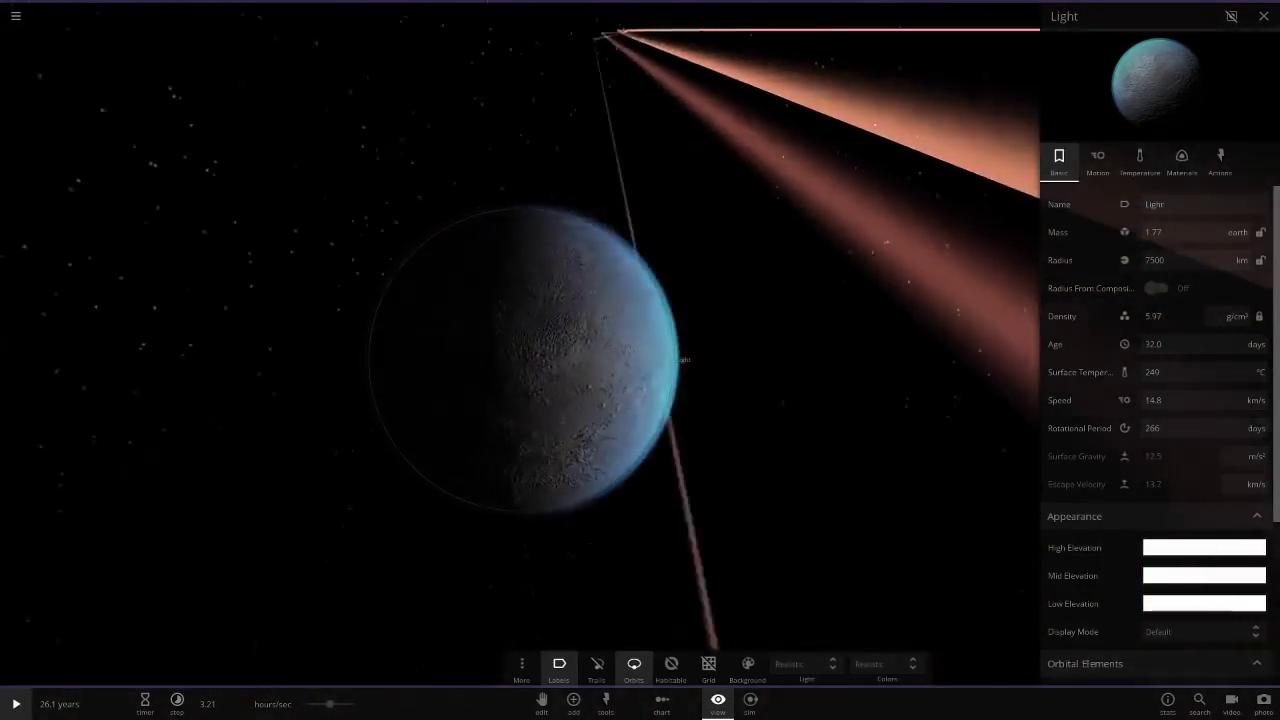
scroll(520, 360, down, 5)
Line up the planets in a 1D Radius chart and set Ice's mid elevation colour to the deeper blue #62C9FE
click(661, 704)
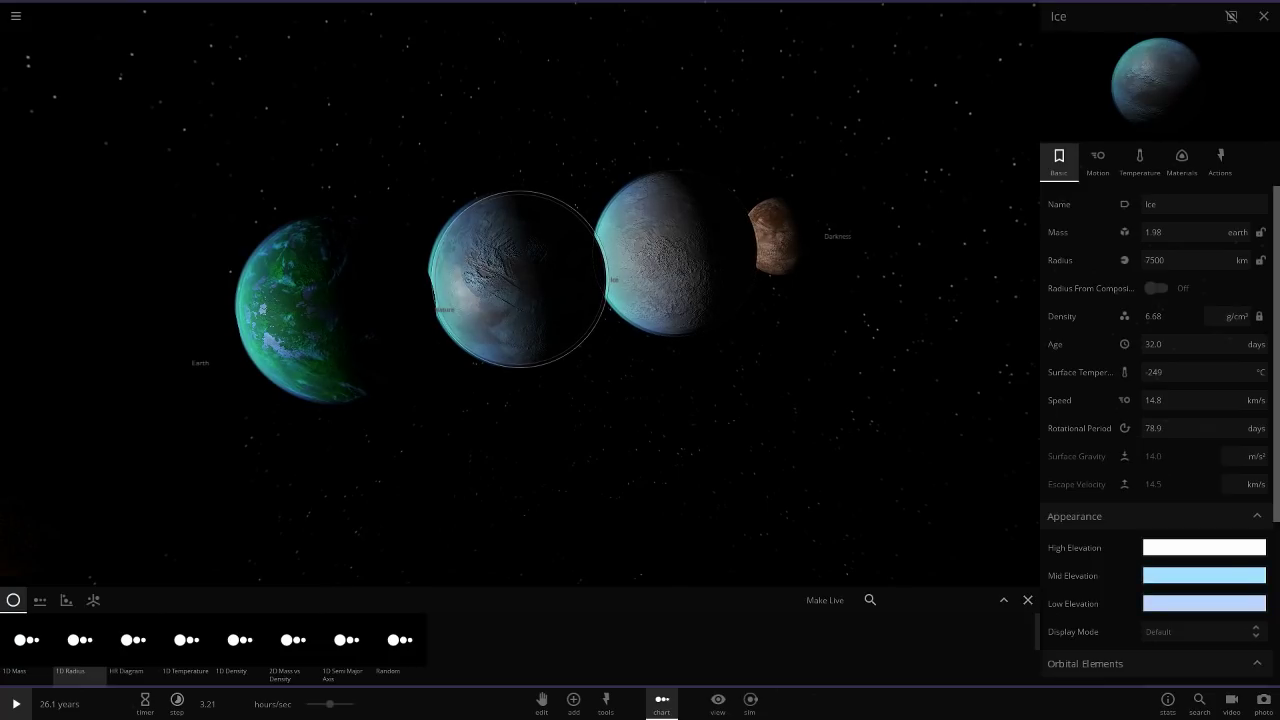
click(1204, 576)
click(1061, 568)
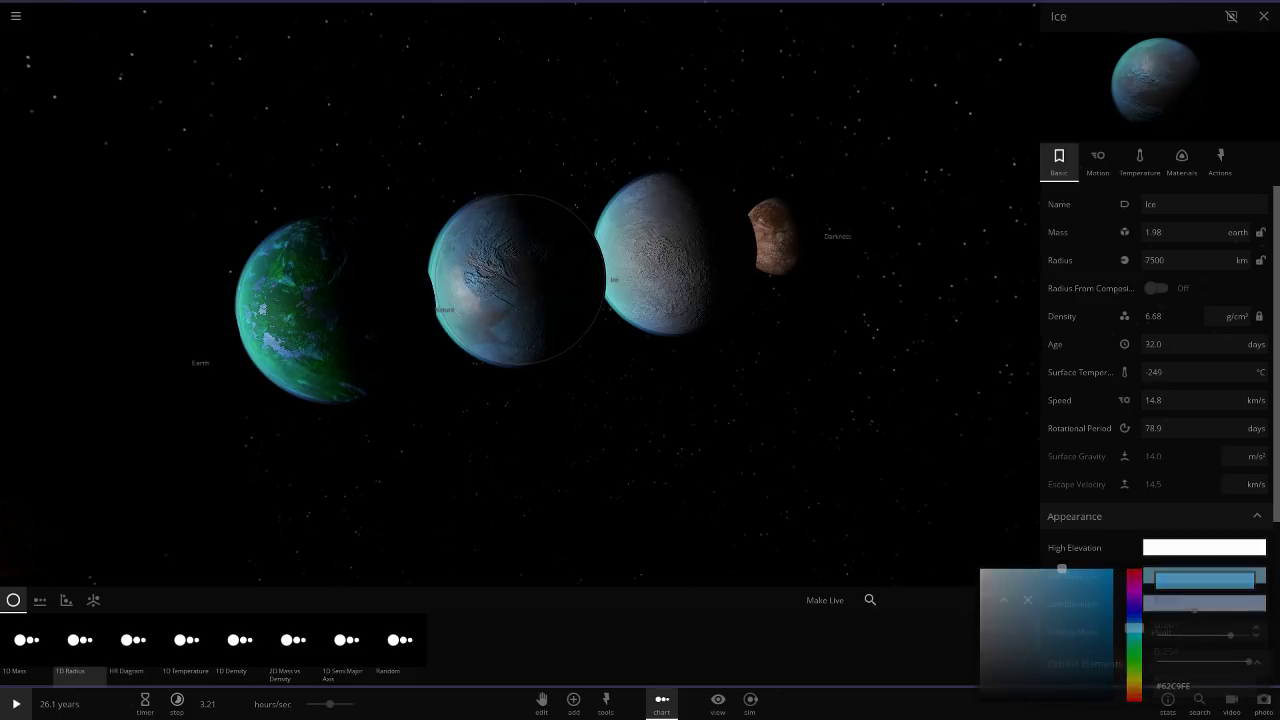
scroll(520, 280, up, 5)
drag(480, 300, 700, 310)
scroll(700, 310, down, 5)
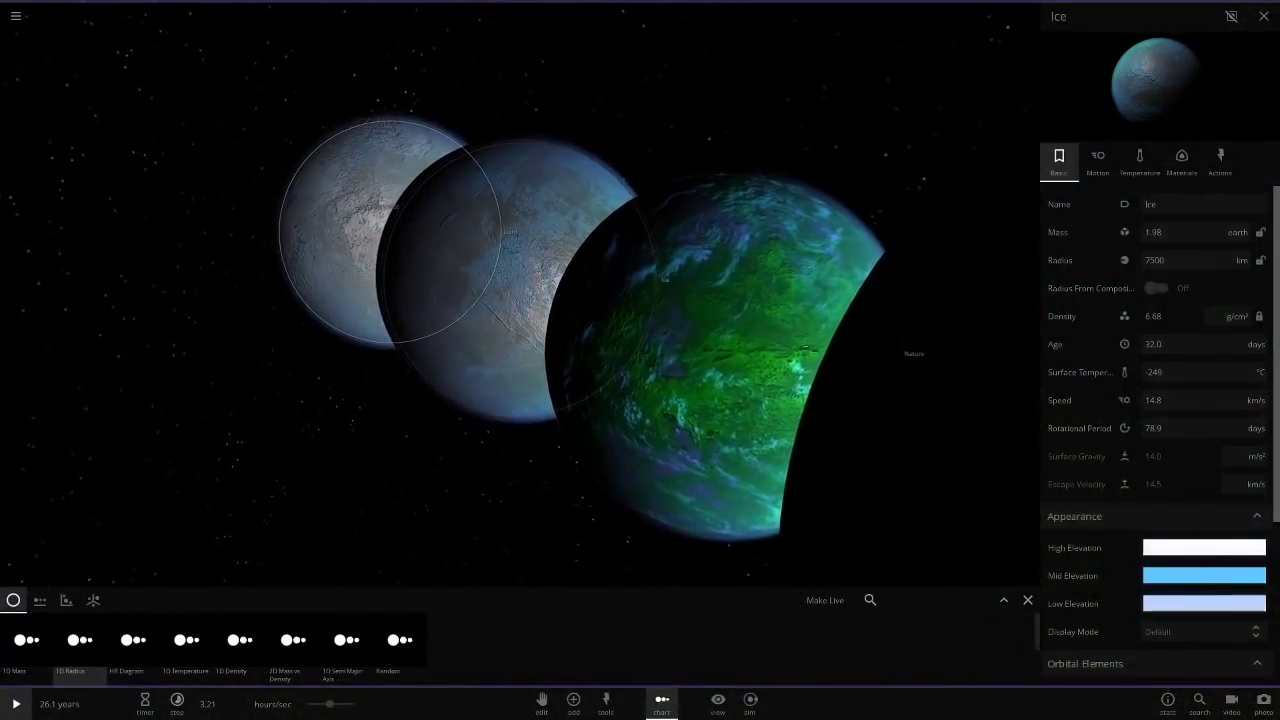
Add water to Light until it makes up 38.9 % of the composition and cool its surface to -270 °C
double_click(388, 228)
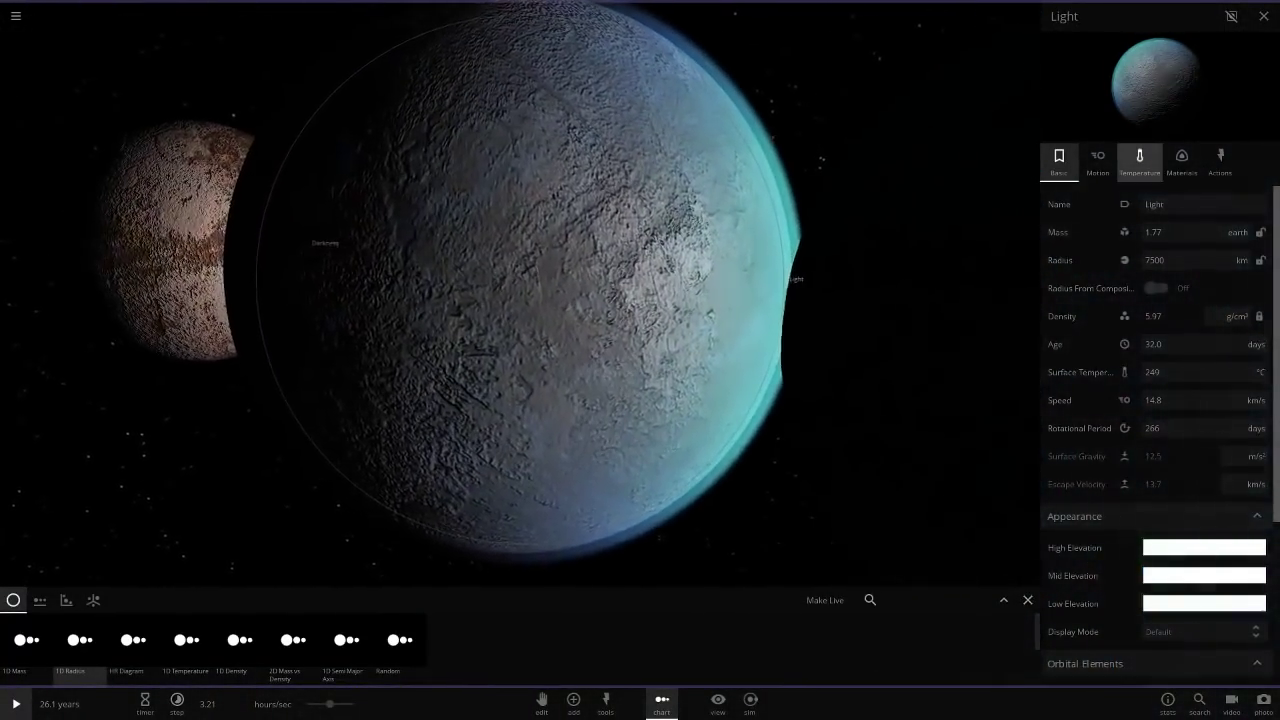
click(1140, 162)
click(1182, 162)
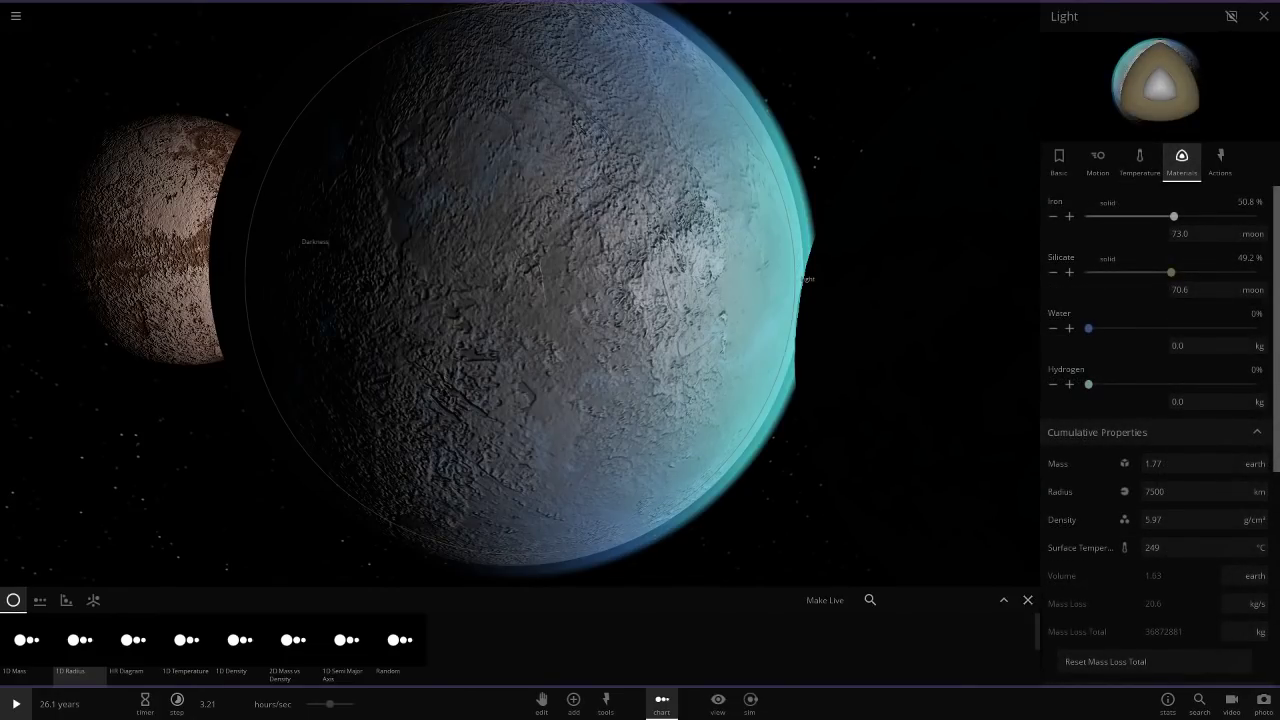
drag(1089, 328, 1154, 328)
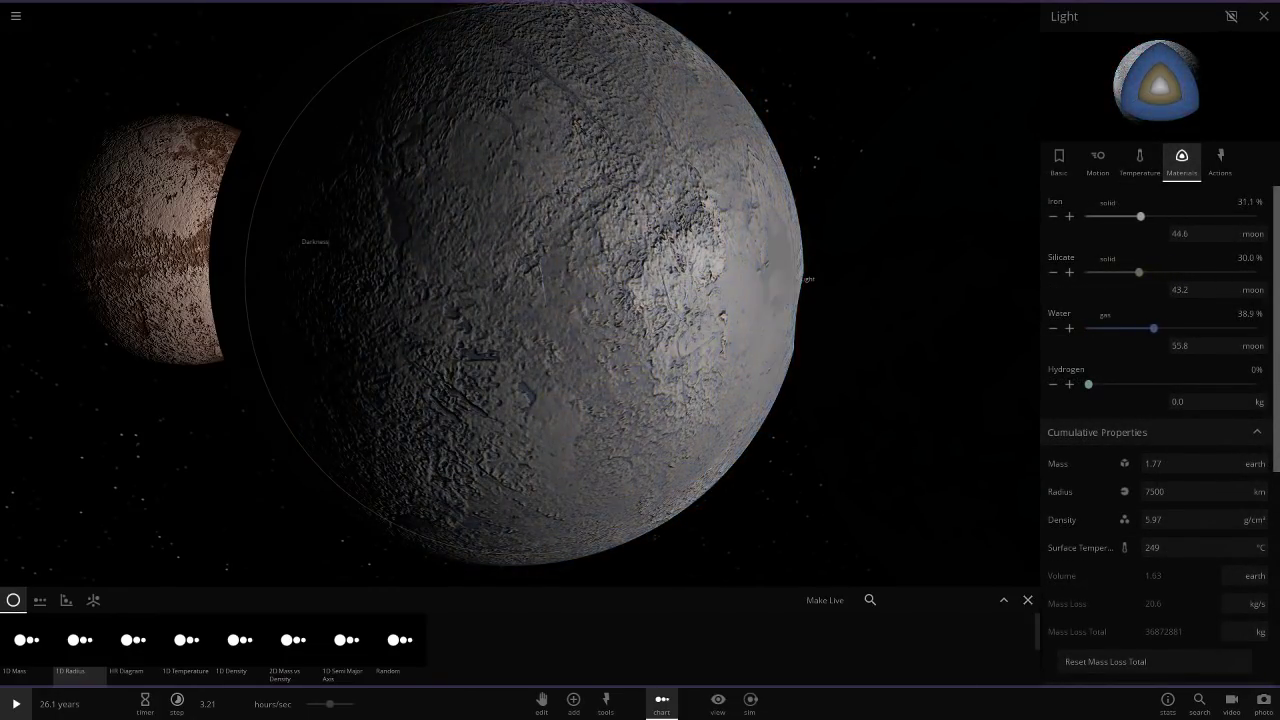
click(1059, 160)
click(1139, 160)
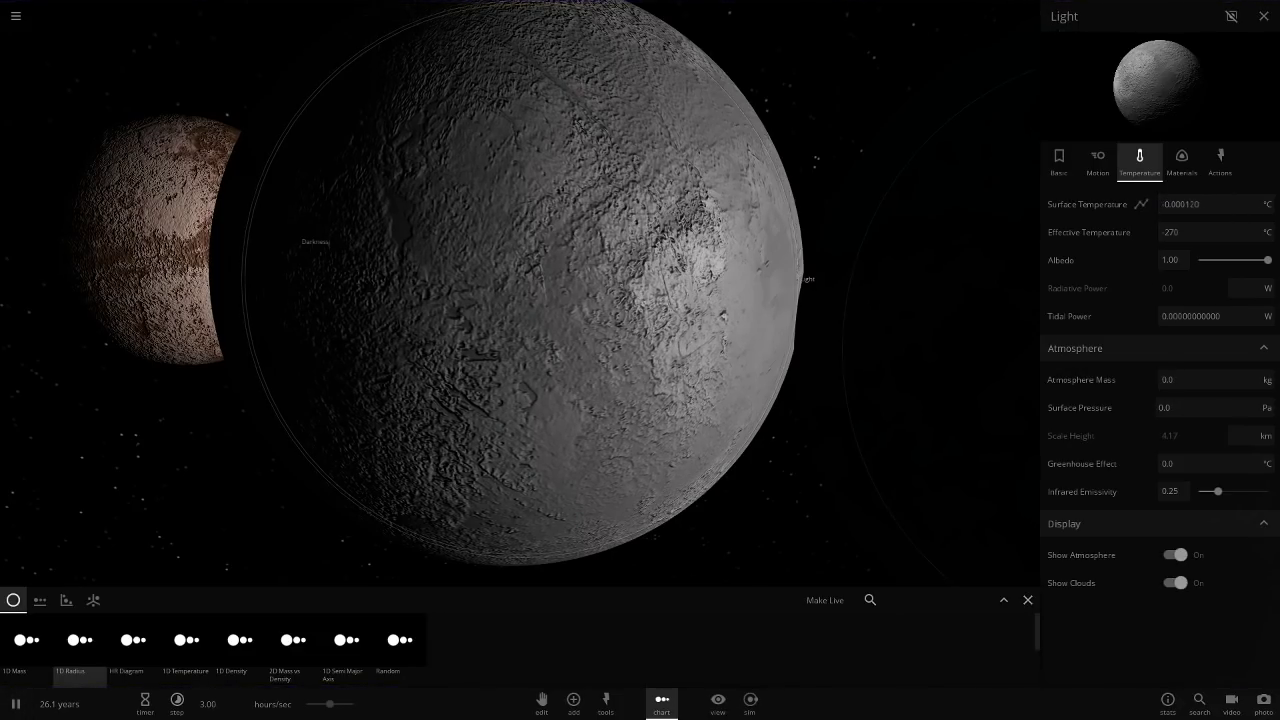
key(Return)
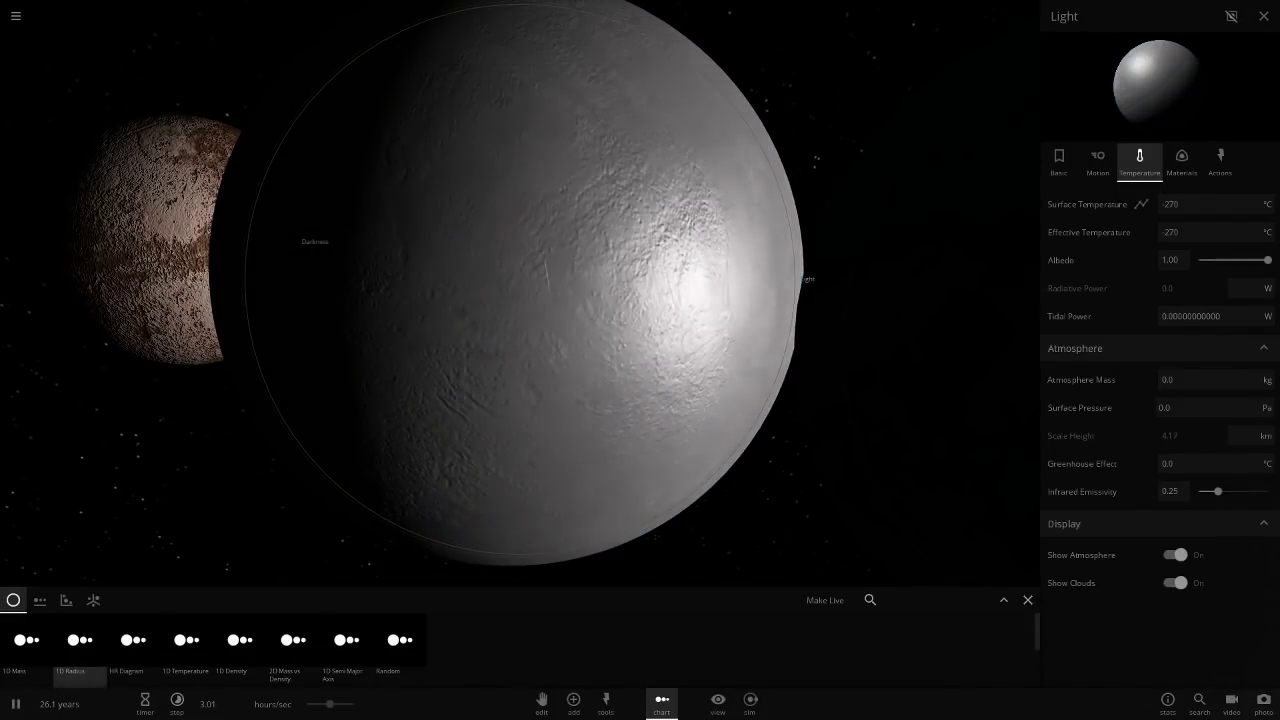
Close the planet comparison chart and raise Light's water share to 66.2 %
scroll(520, 300, down, 5)
drag(640, 300, 440, 370)
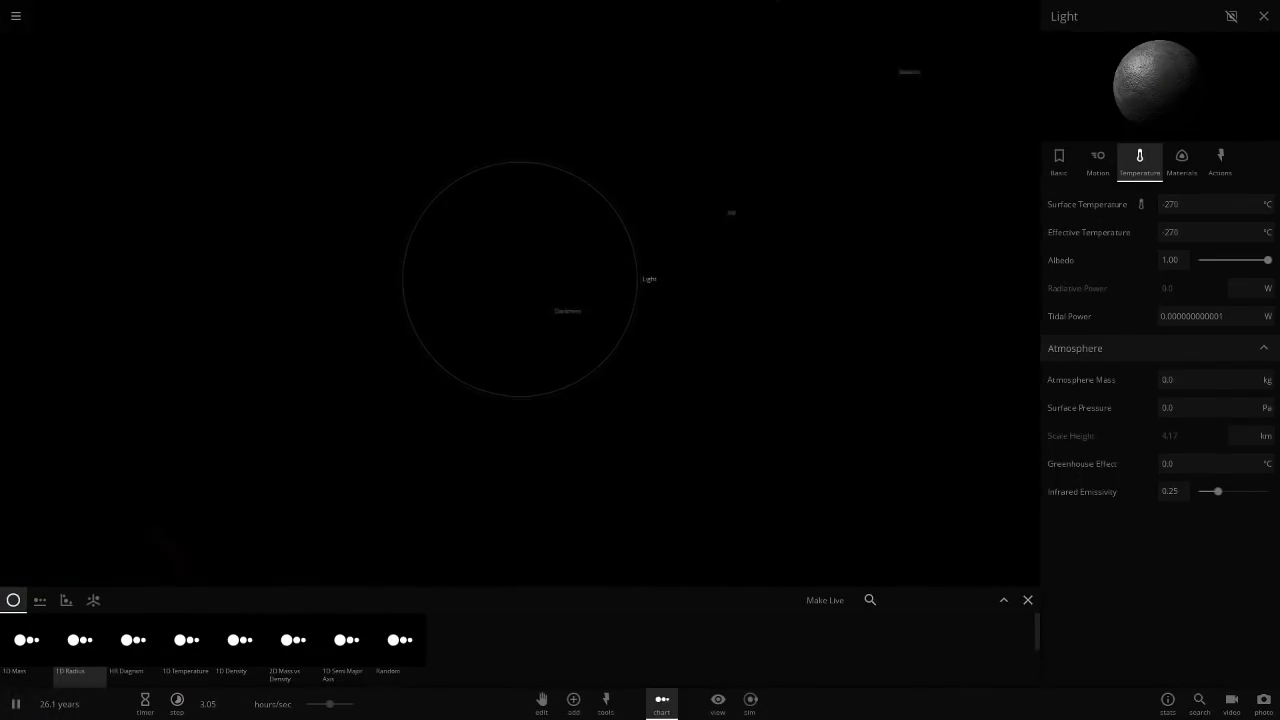
click(661, 704)
scroll(600, 400, down, 5)
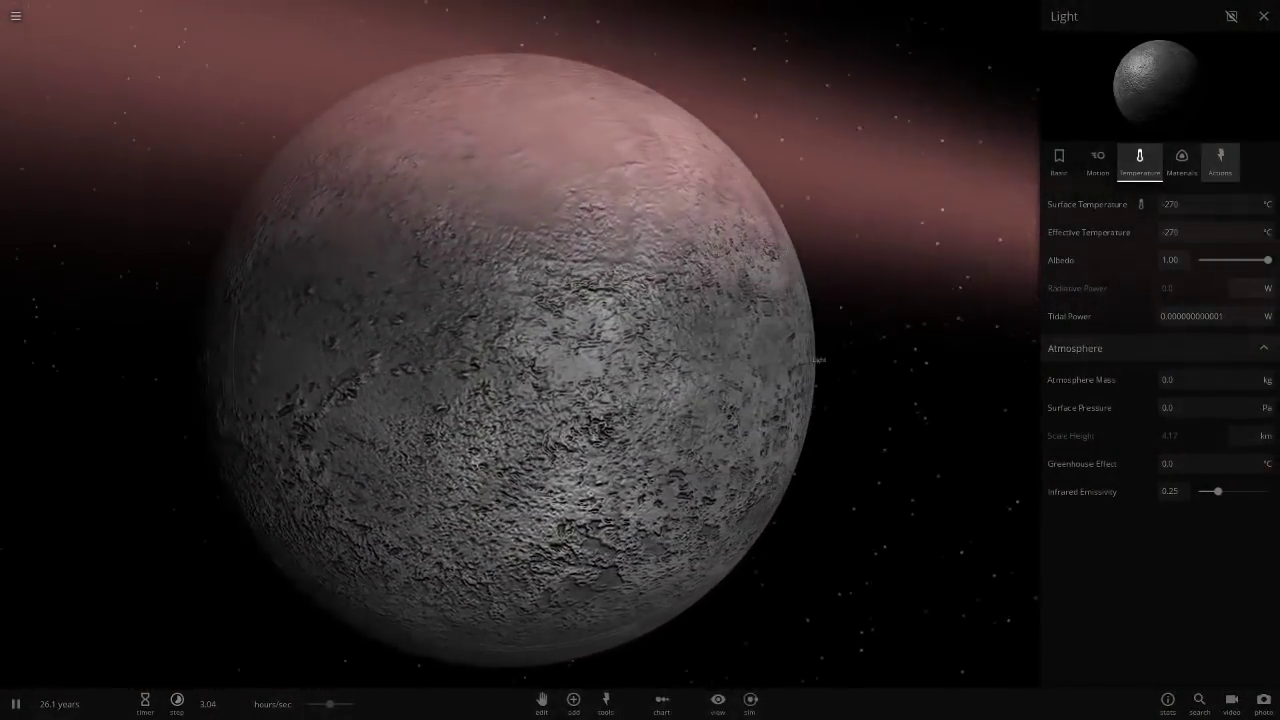
click(1182, 162)
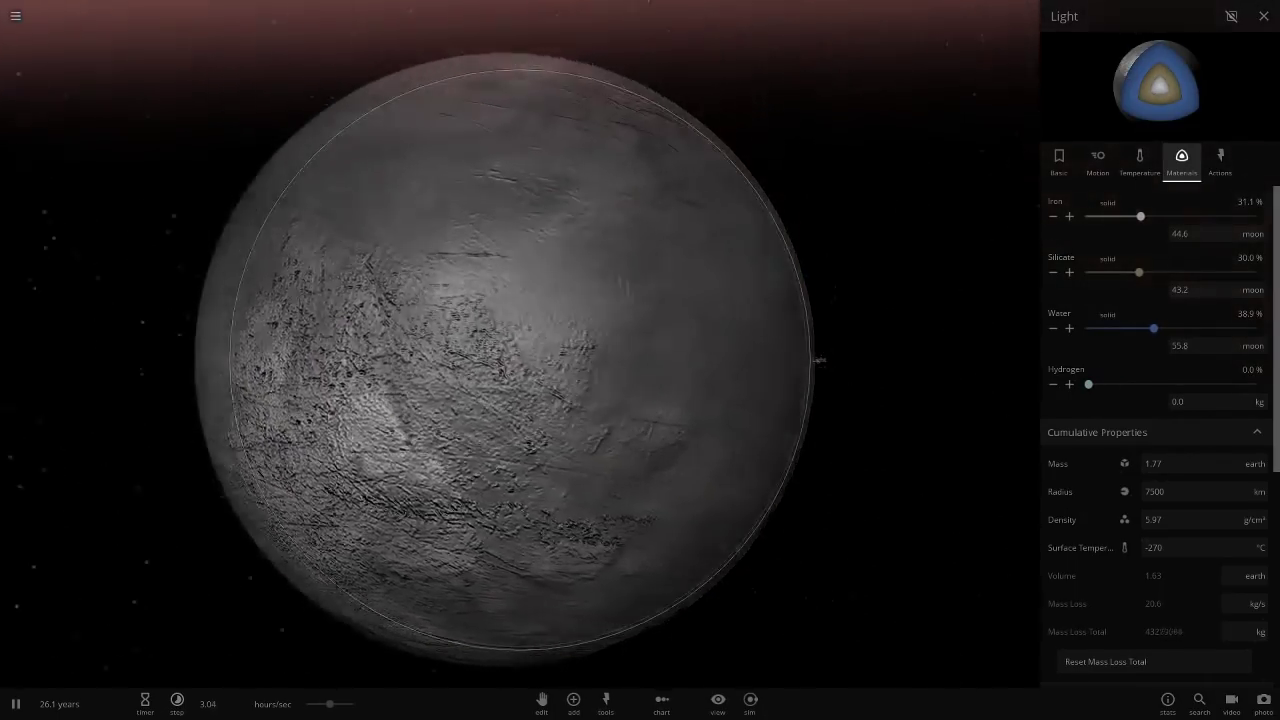
scroll(520, 360, down, 10)
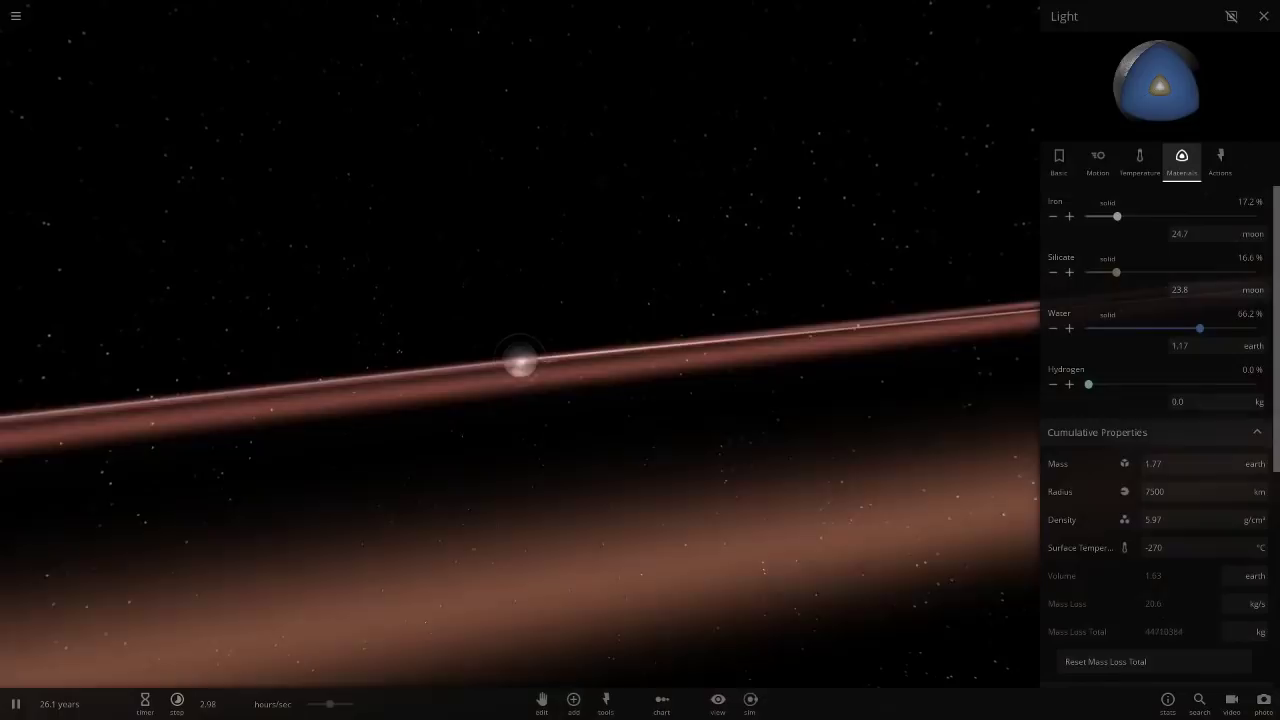
scroll(520, 360, down, 10)
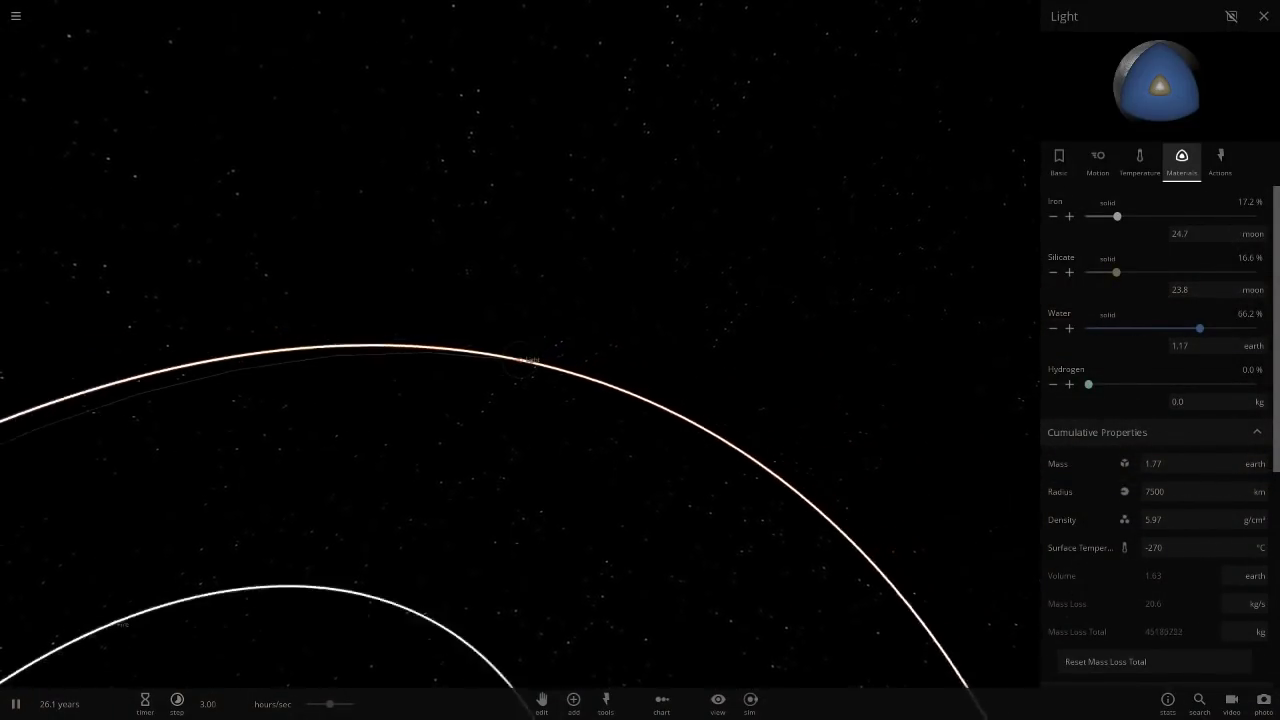
click(1059, 162)
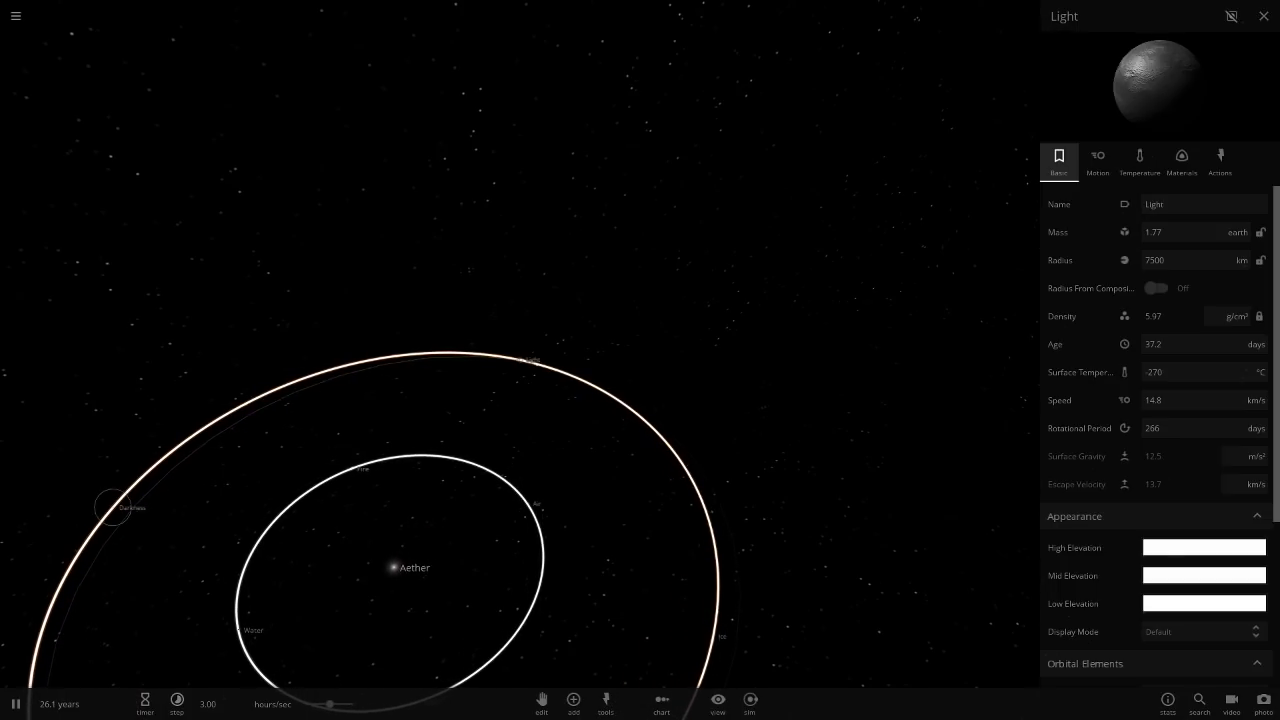
Make the high, mid and low elevation colours of the planet Darkness all black
double_click(113, 507)
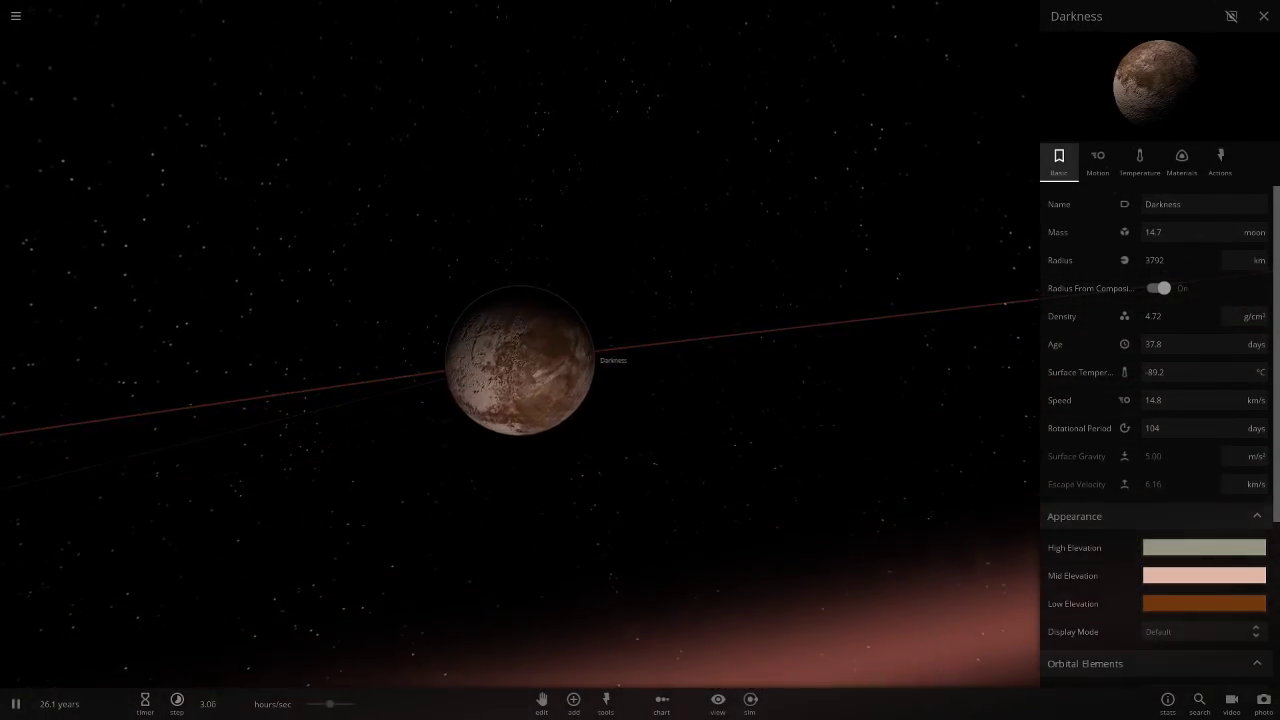
click(1204, 548)
click(981, 673)
click(955, 650)
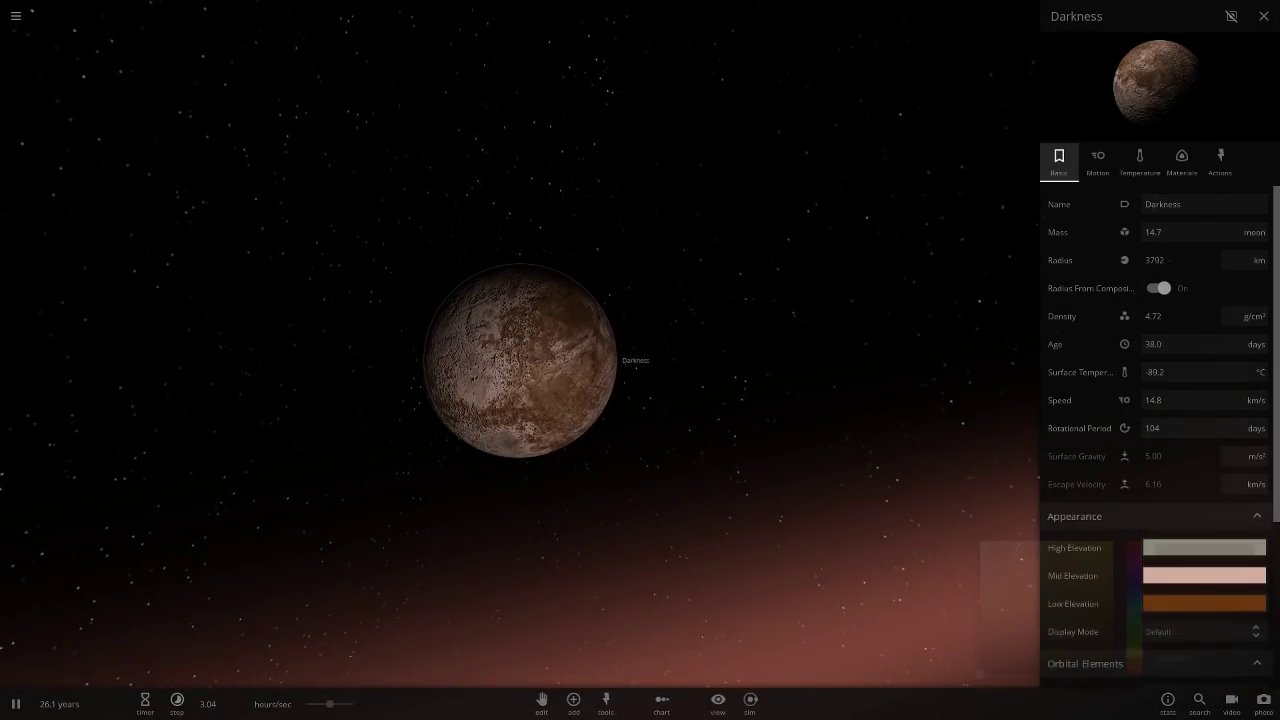
scroll(955, 650, up, 5)
click(1204, 576)
click(1112, 699)
click(955, 650)
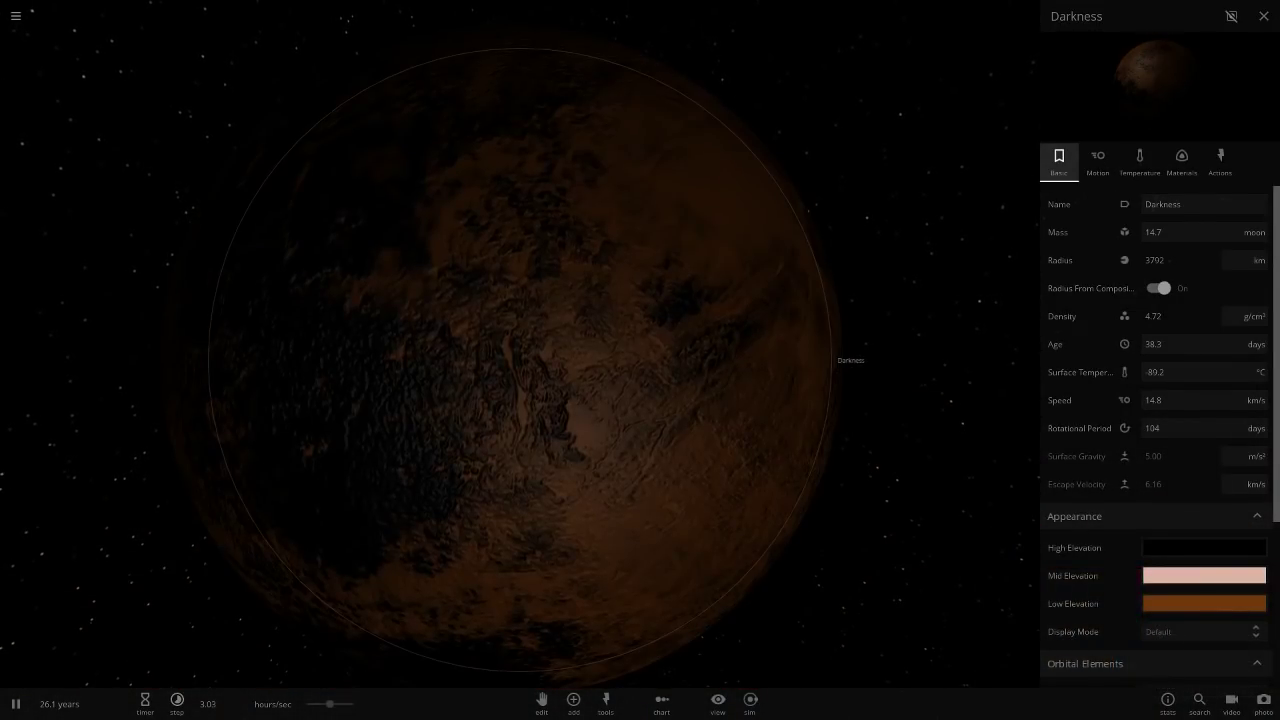
click(1204, 604)
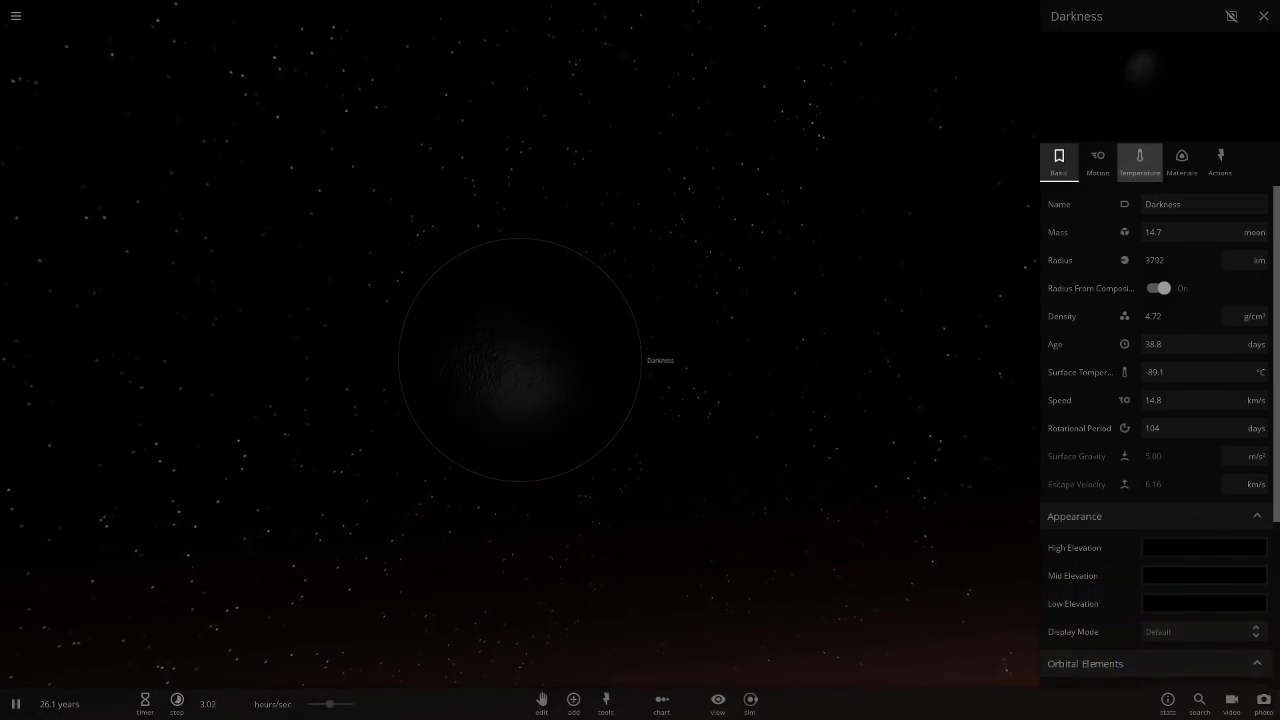
Give Darkness an atmosphere with a surface pressure of 1.00 hPa and check how the planet looks
click(1140, 162)
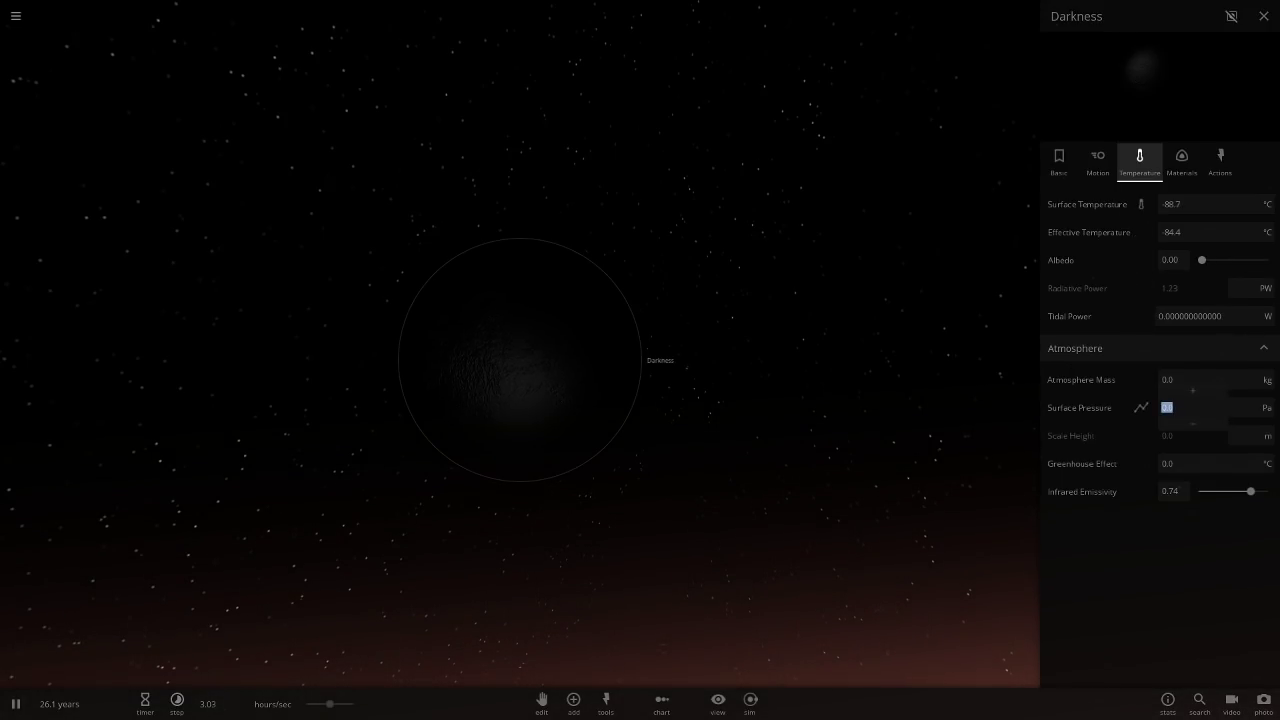
text(0)
key(Return)
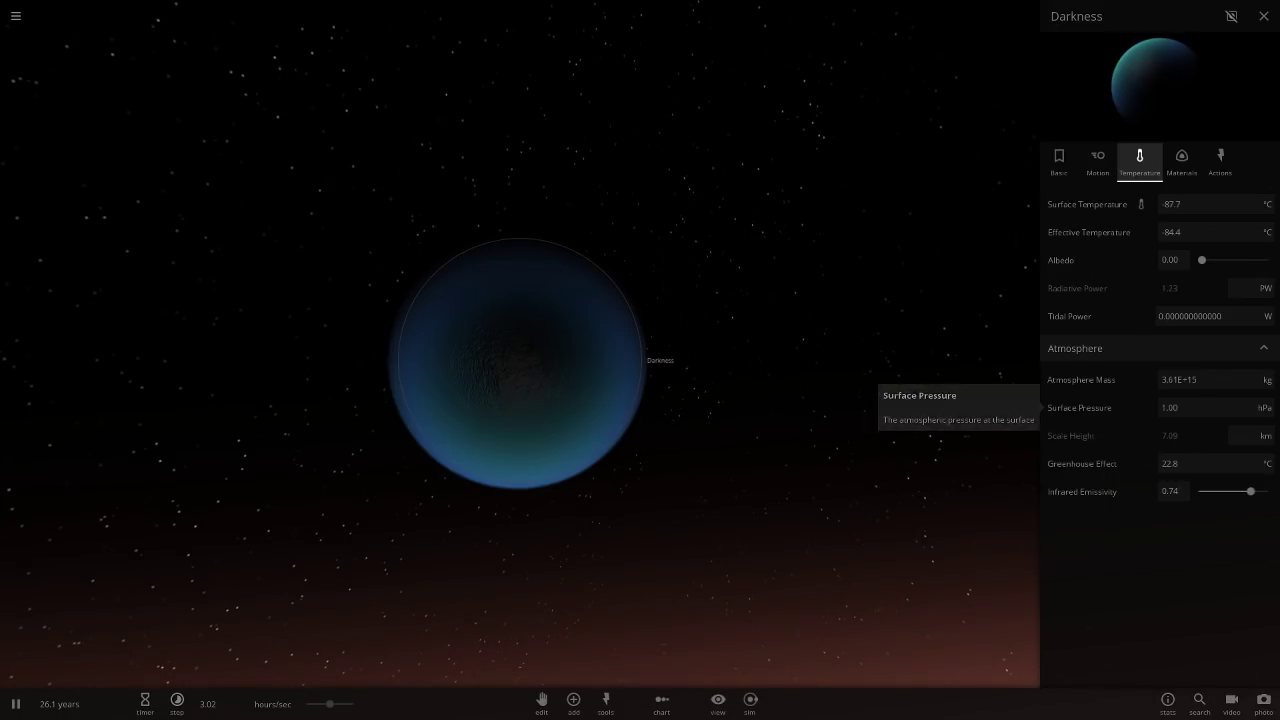
mouse_move(700, 400)
mouse_down()
mouse_move(500, 380)
mouse_move(700, 400)
mouse_up()
scroll(520, 360, down, 5)
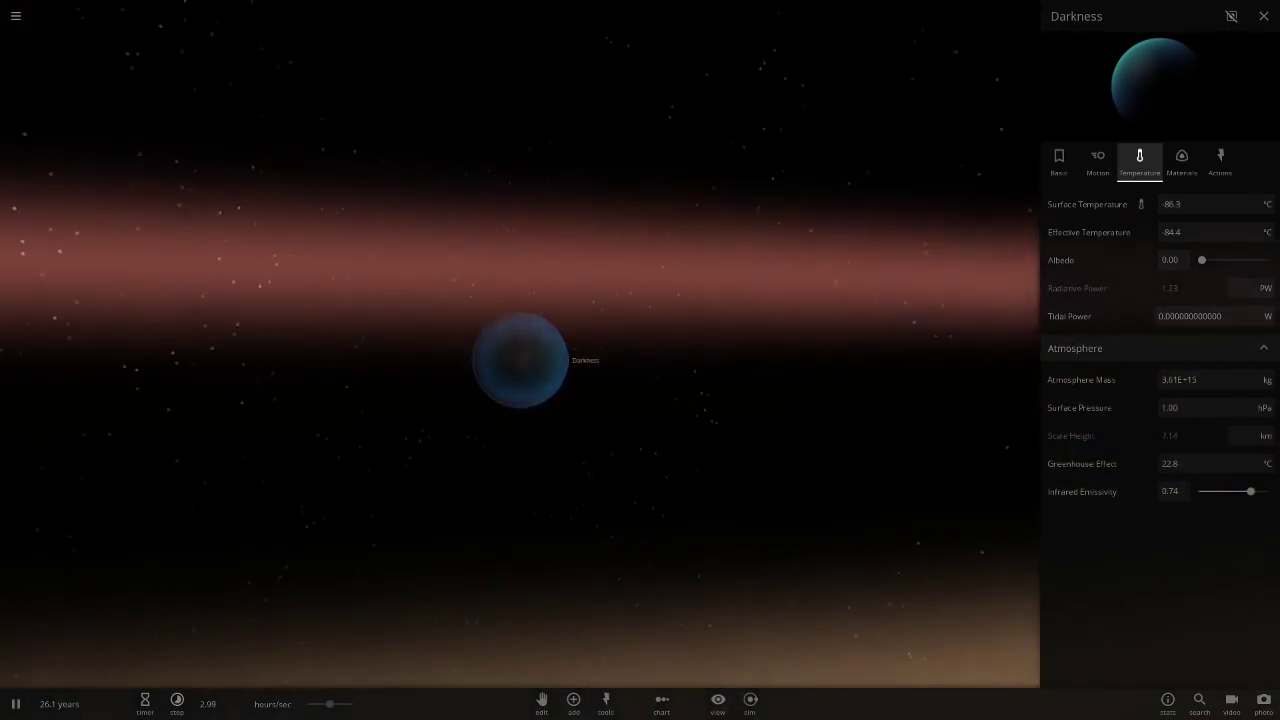
scroll(520, 360, up, 8)
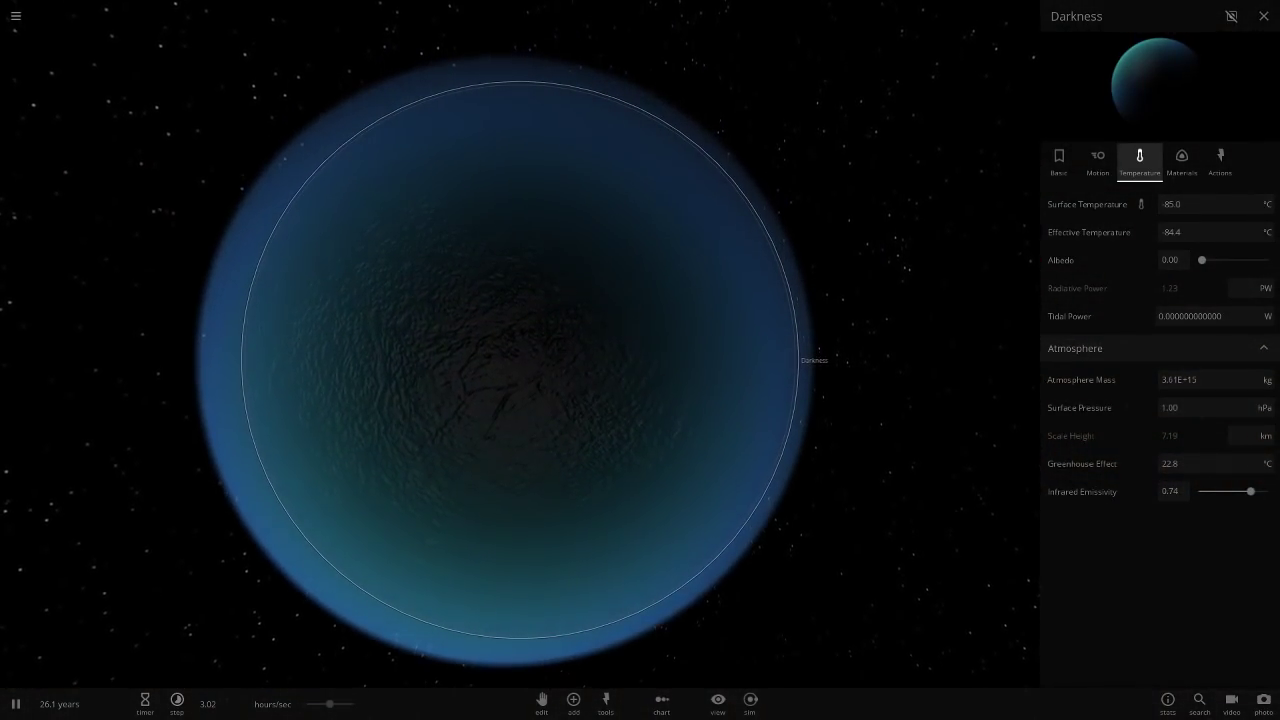
scroll(520, 360, down, 8)
Pause the simulation and place the custom planet Red in orbit close to Darkness, then select it
click(15, 704)
click(573, 704)
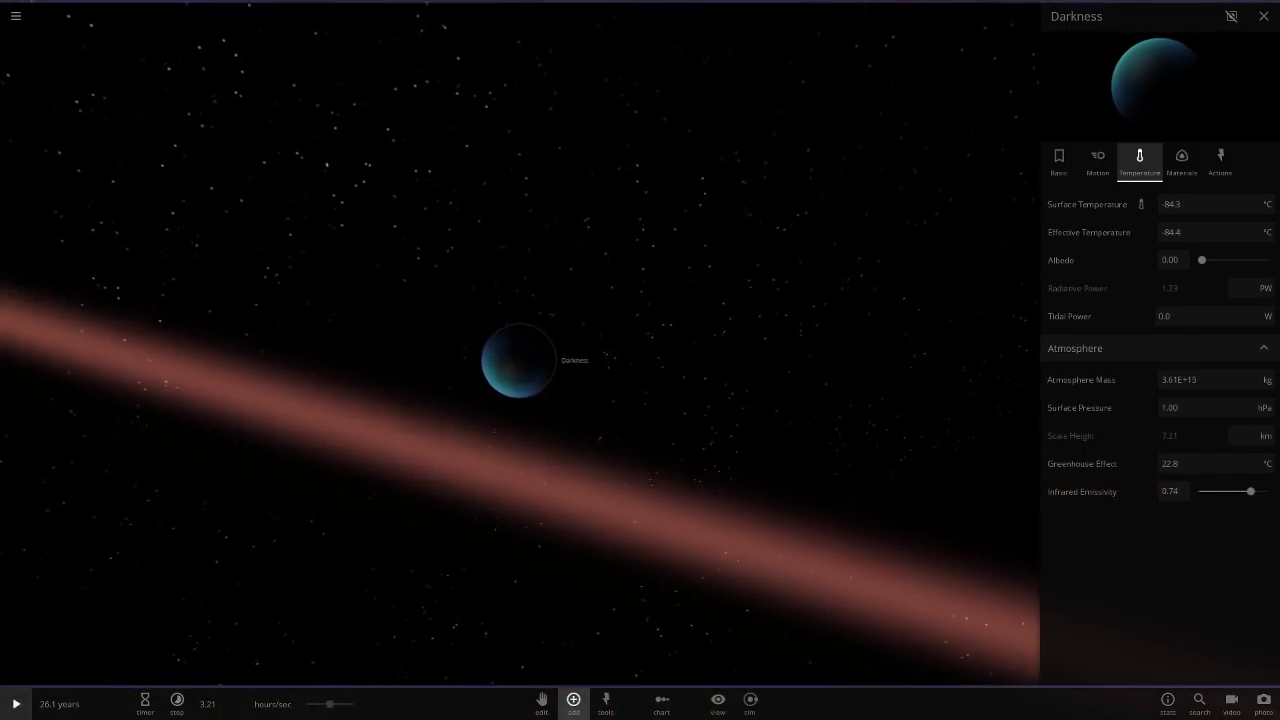
click(218, 480)
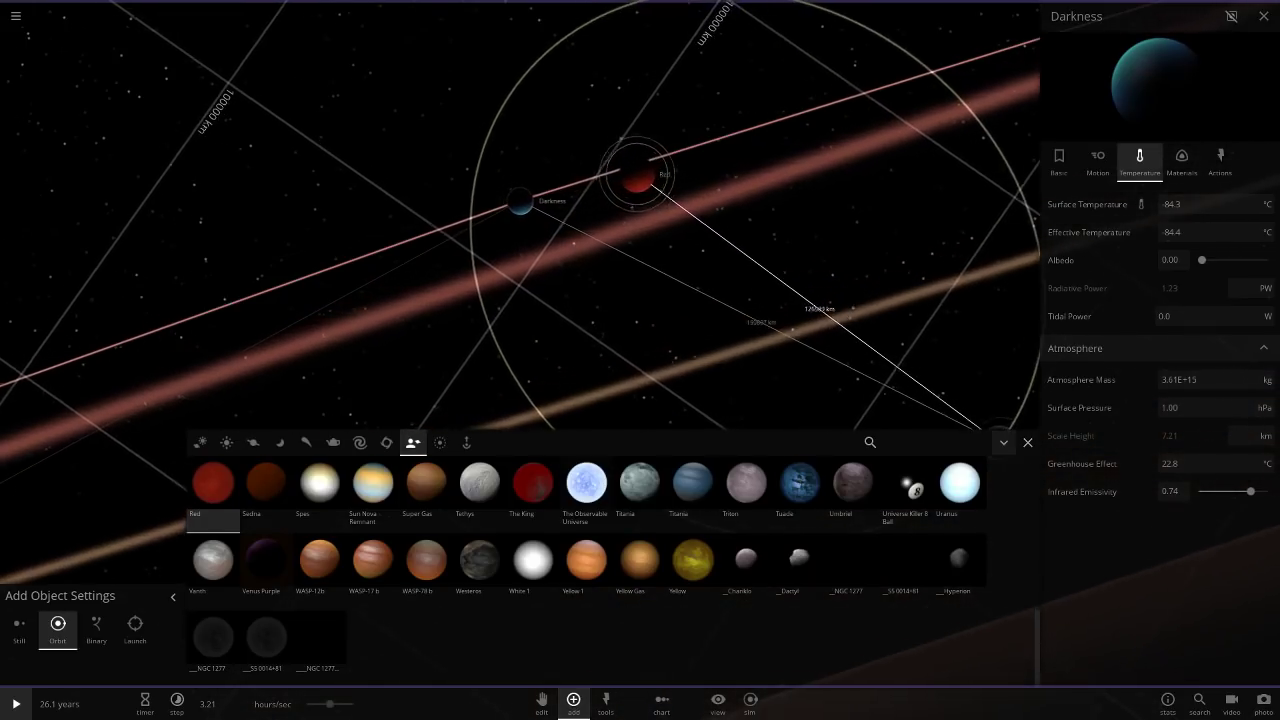
click(1027, 442)
click(648, 332)
Change the elevation colours of the planet Red to black and inspect its surface up close
click(1059, 162)
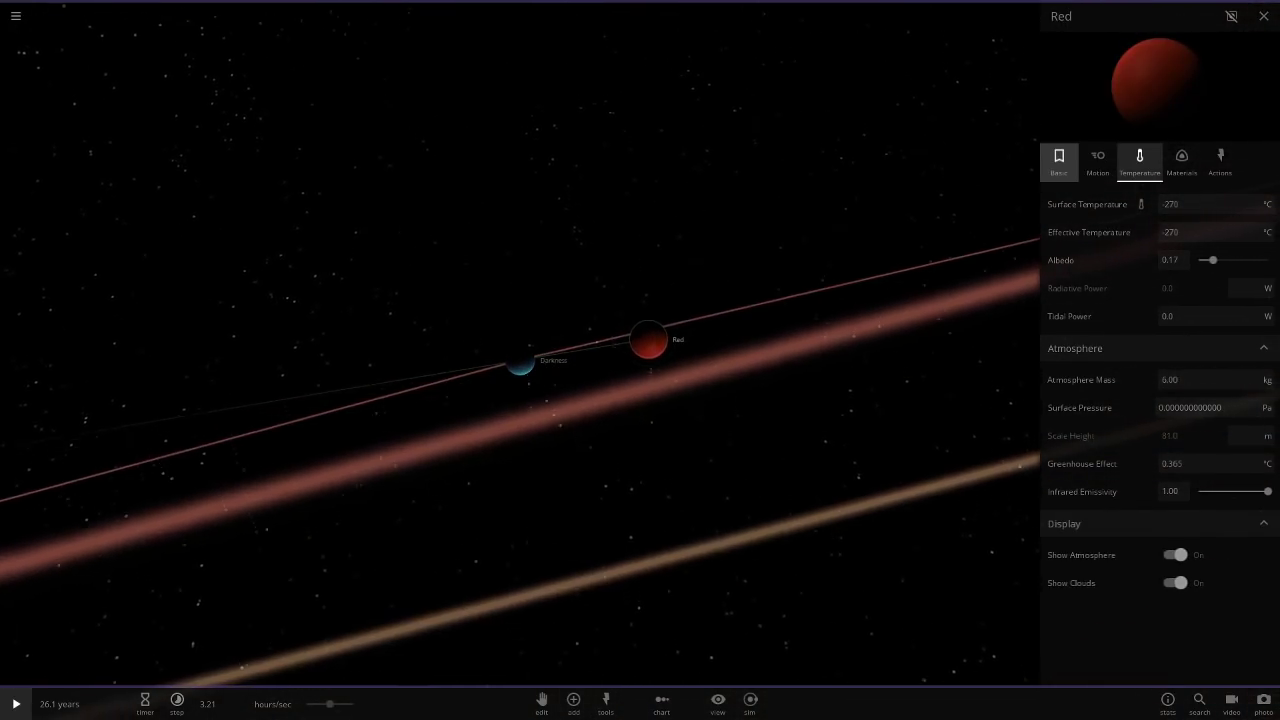
click(1204, 548)
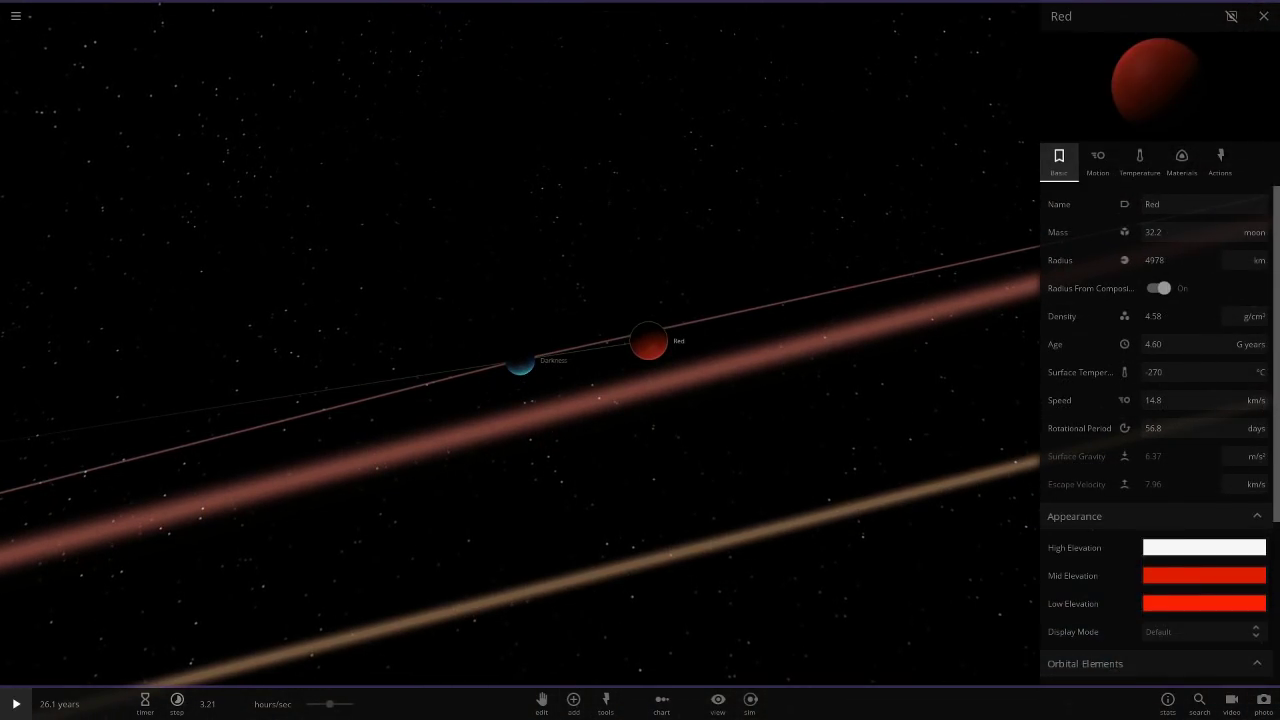
click(1204, 576)
drag(1112, 584, 1114, 702)
click(1203, 603)
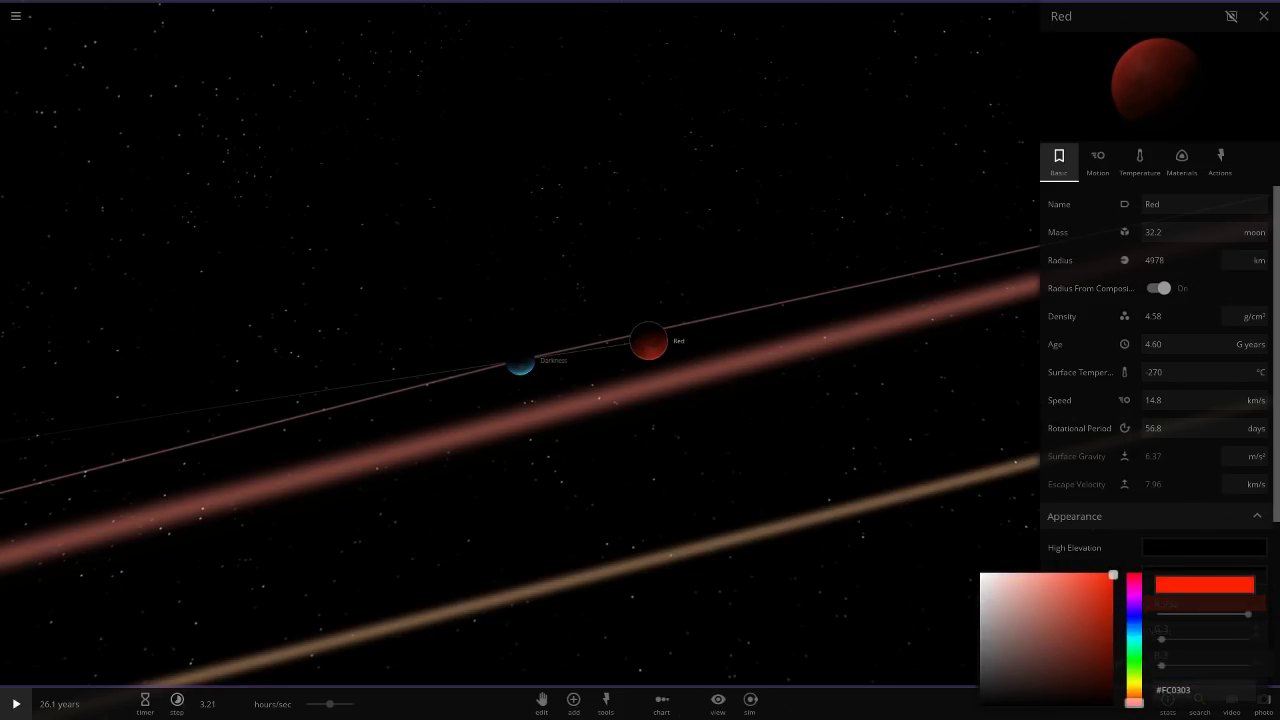
drag(720, 440, 640, 385)
double_click(649, 349)
scroll(780, 375, up, 3)
scroll(640, 385, down, 1)
scroll(640, 385, down, 5)
Set Darkness's surface pressure to 0 atm and its infrared emissivity to 1.00
double_click(318, 397)
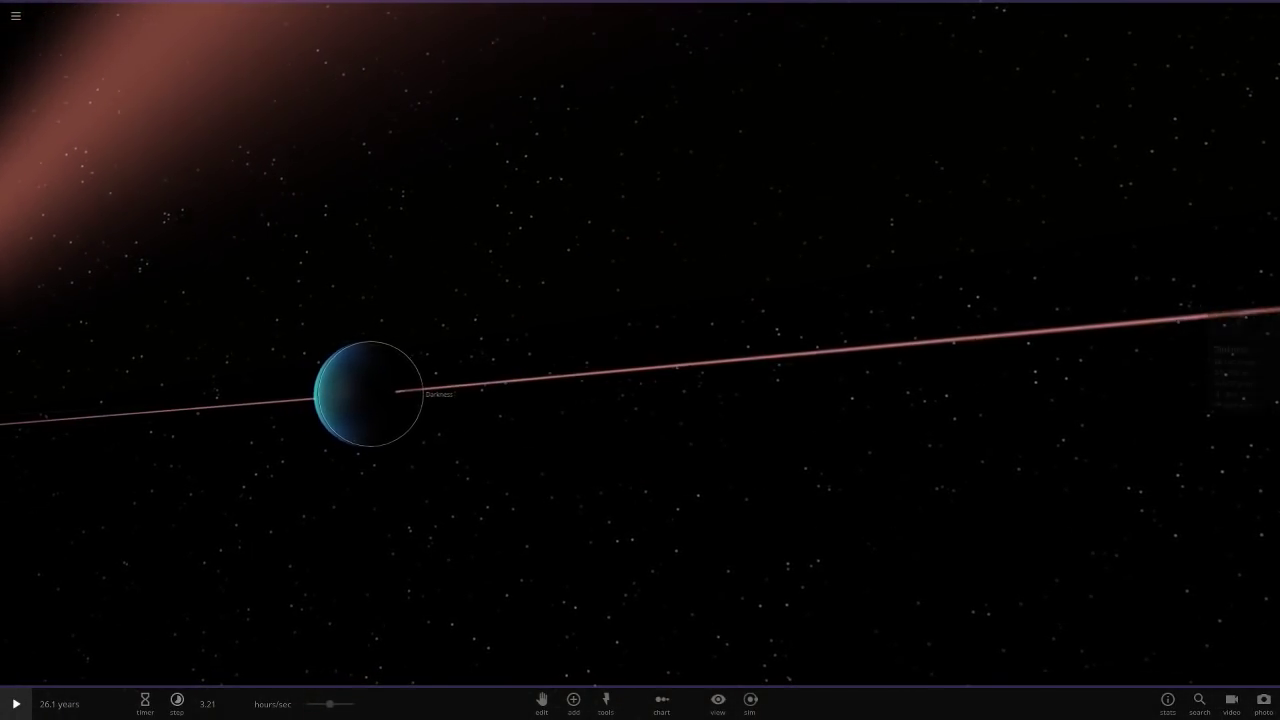
click(1230, 350)
click(1139, 160)
scroll(560, 360, up, 5)
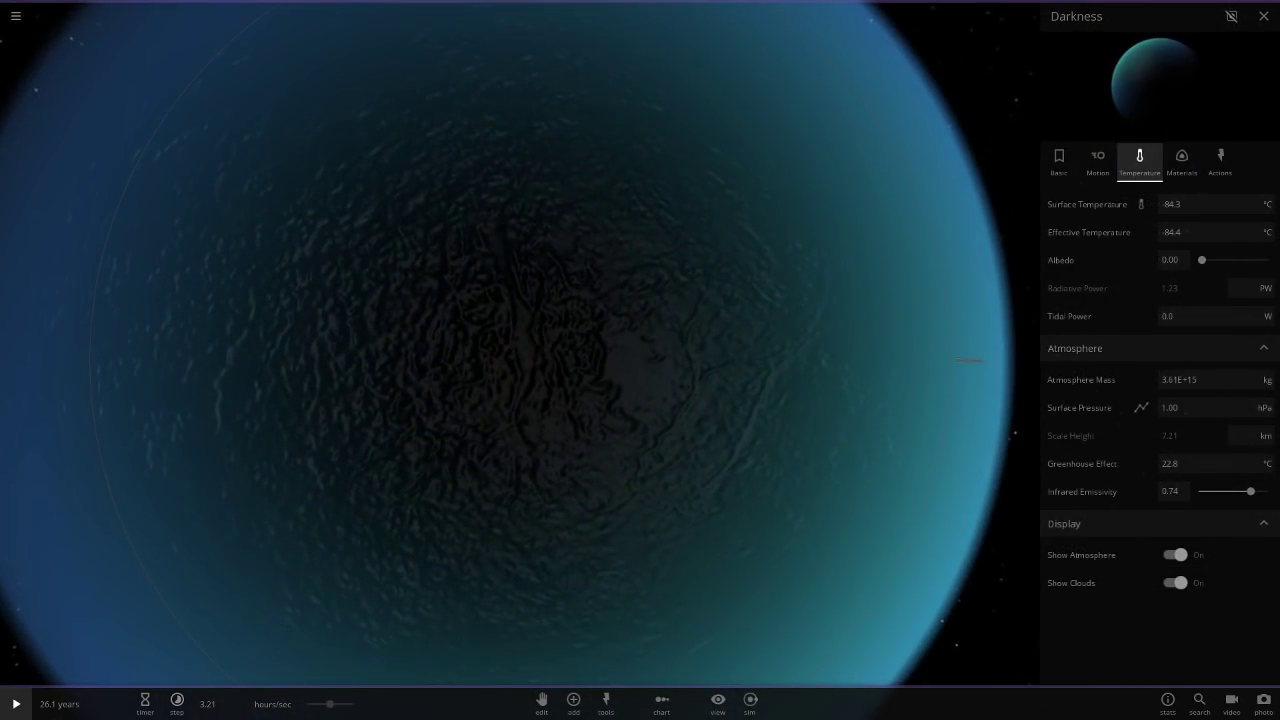
scroll(520, 360, down, 5)
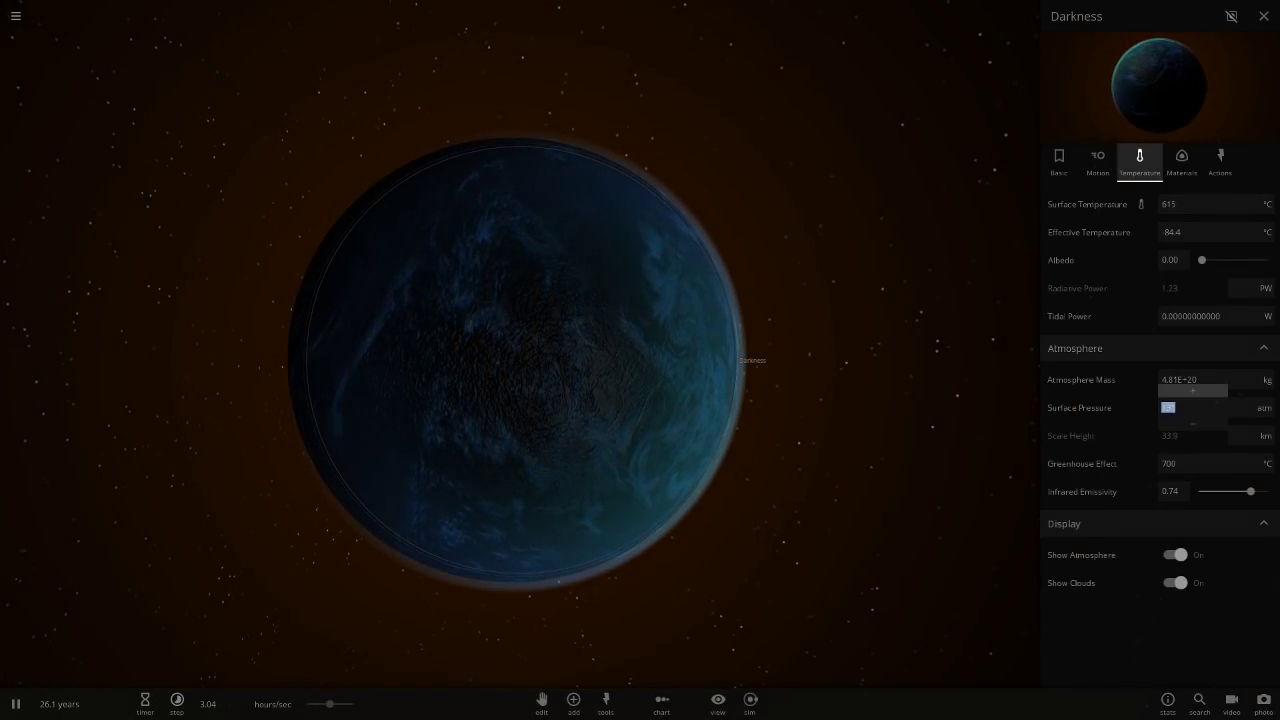
scroll(520, 360, down, 5)
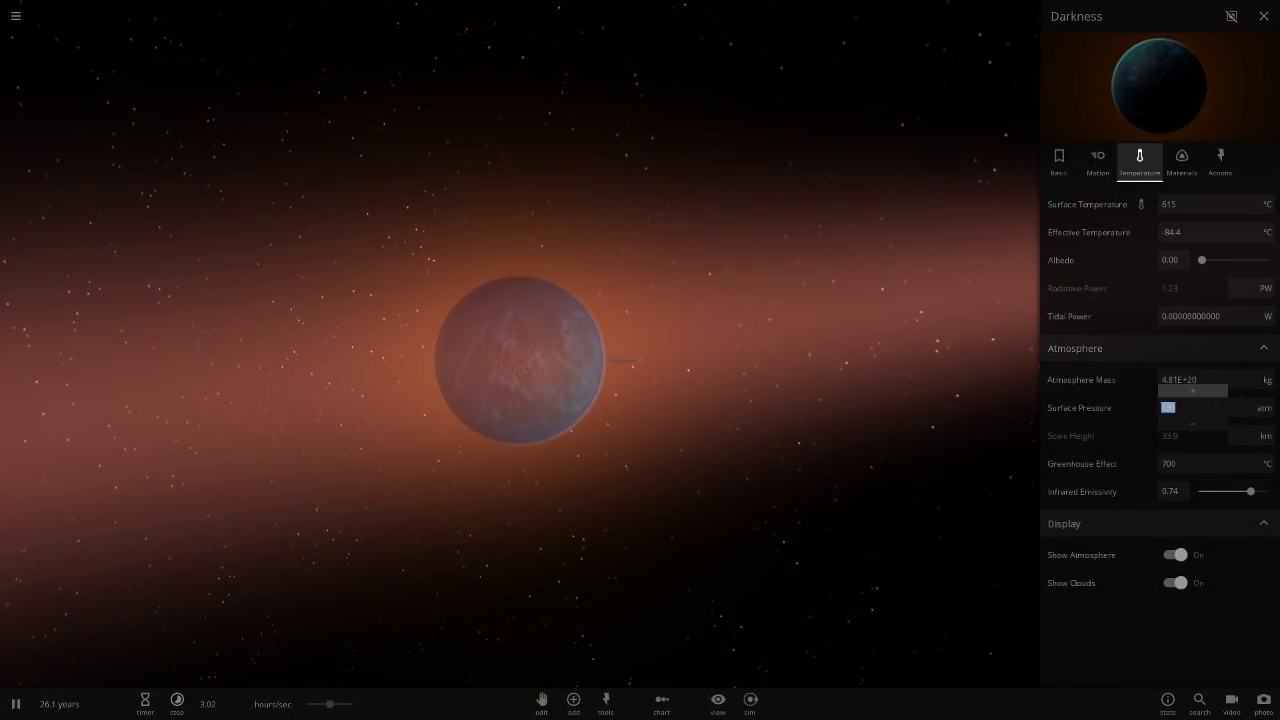
text(0)
key(Return)
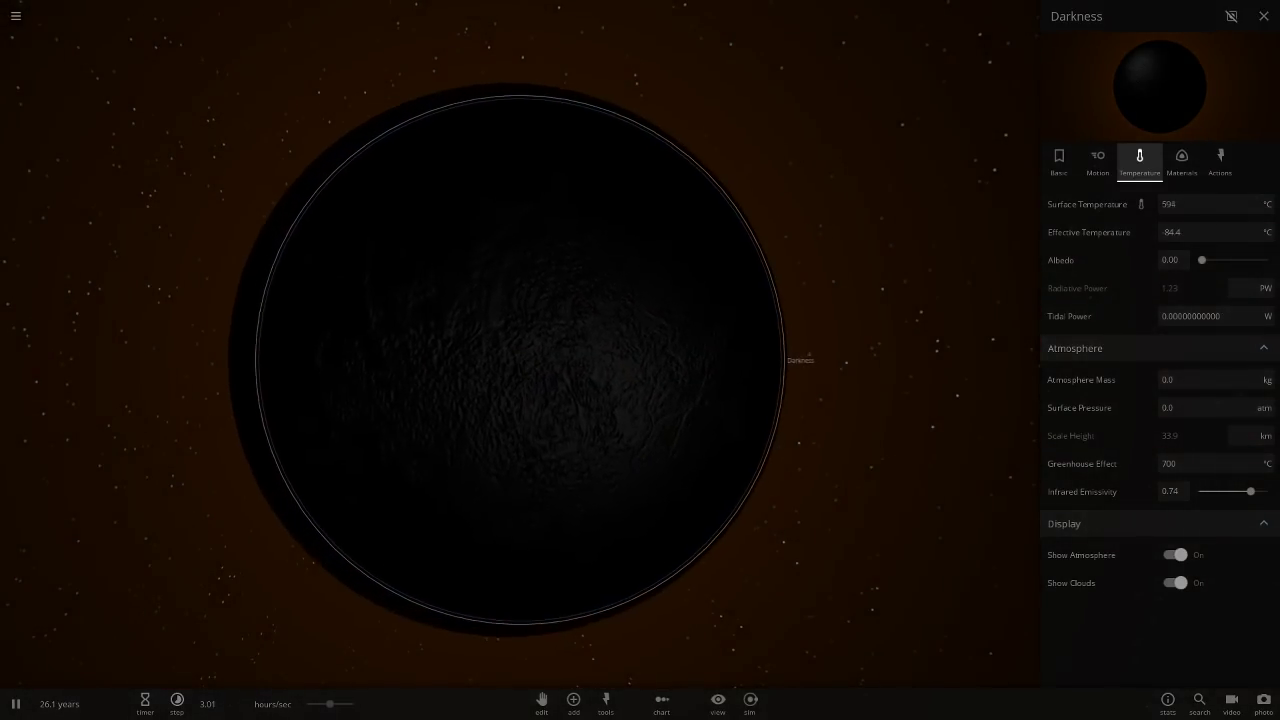
scroll(520, 360, down, 5)
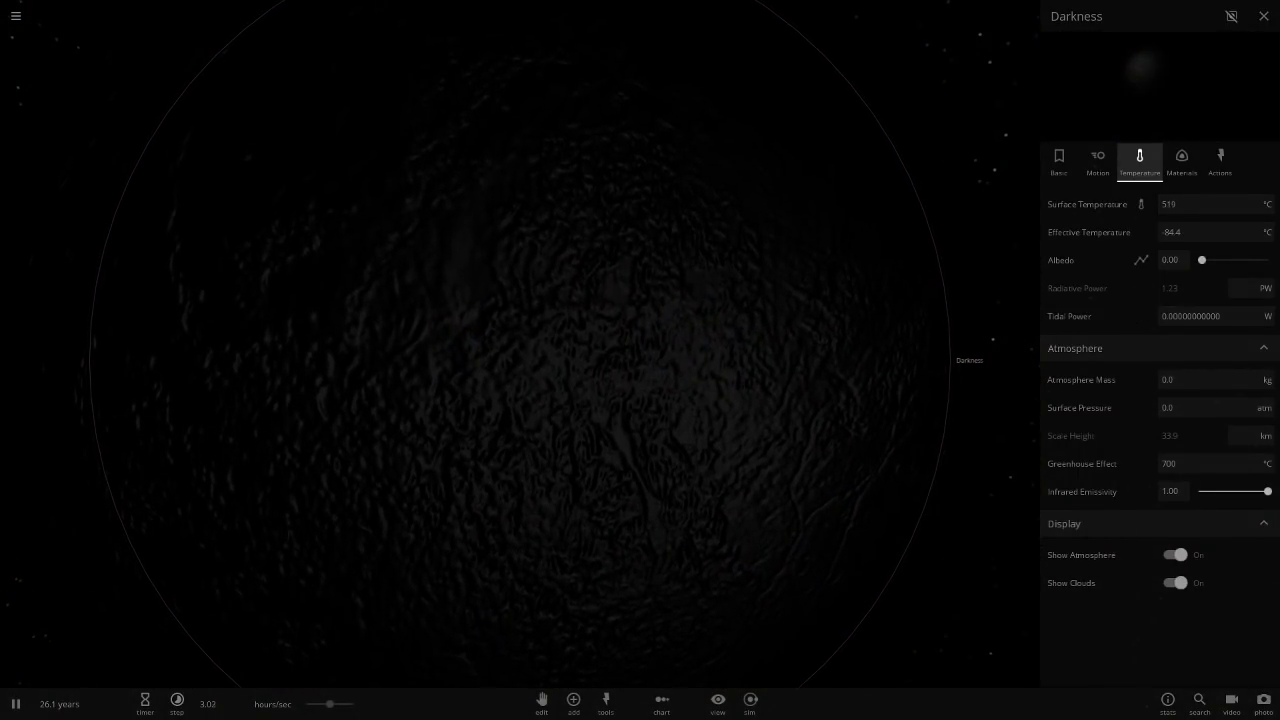
Lower Darkness's surface temperature and set its radius to 7500 km
scroll(520, 360, down, 5)
click(1182, 204)
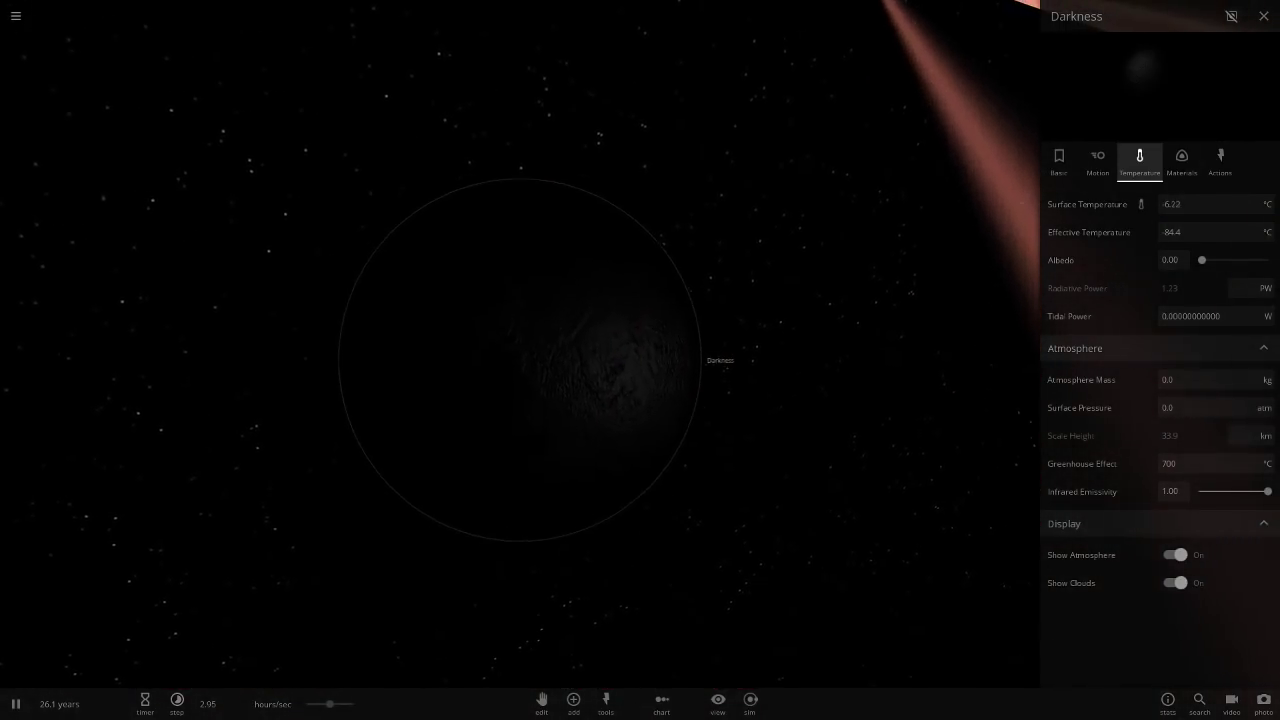
click(1059, 162)
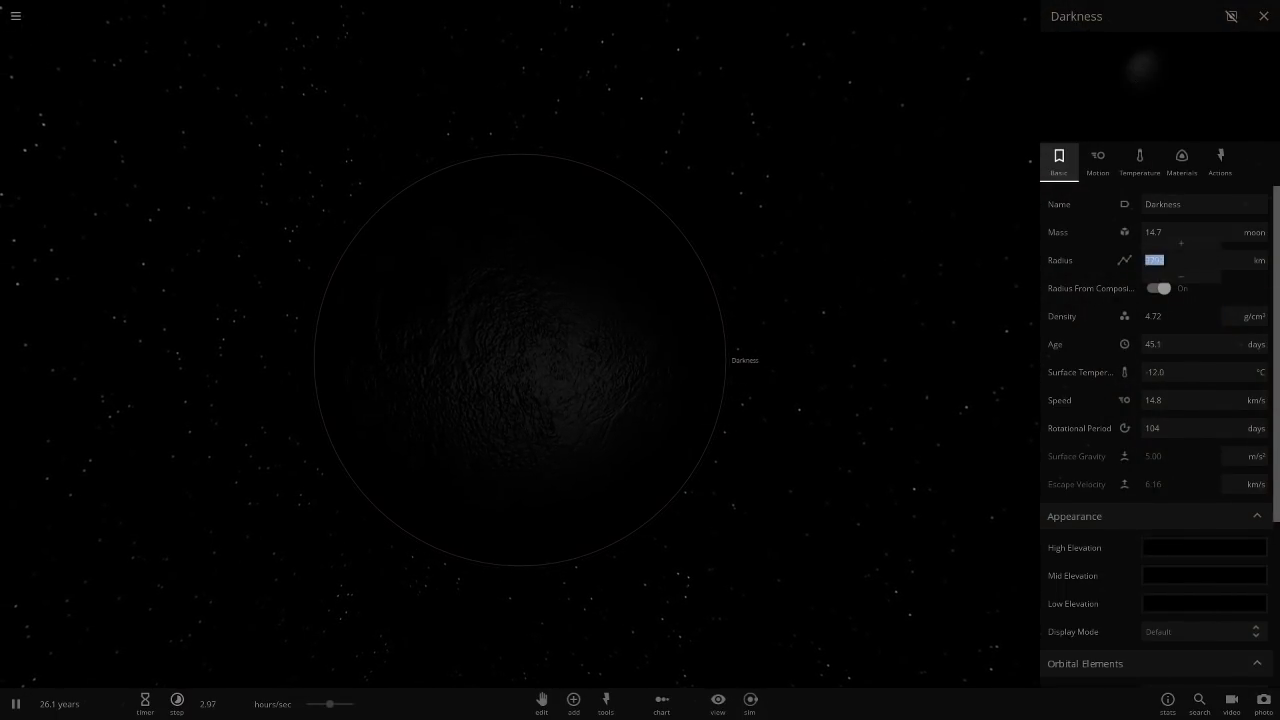
key(Return)
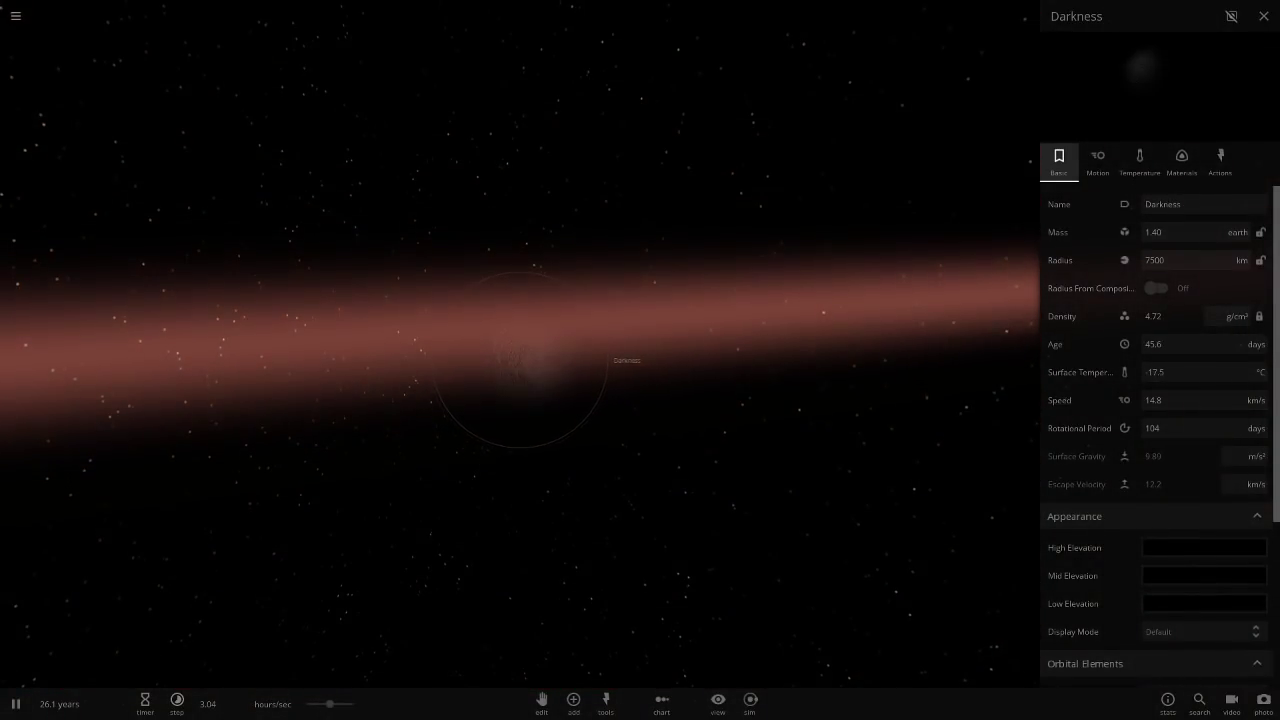
Check the view settings and centre the whole system on the star Aether
click(718, 702)
drag(600, 500, 690, 440)
scroll(640, 400, down, 5)
click(640, 360)
scroll(640, 360, down, 10)
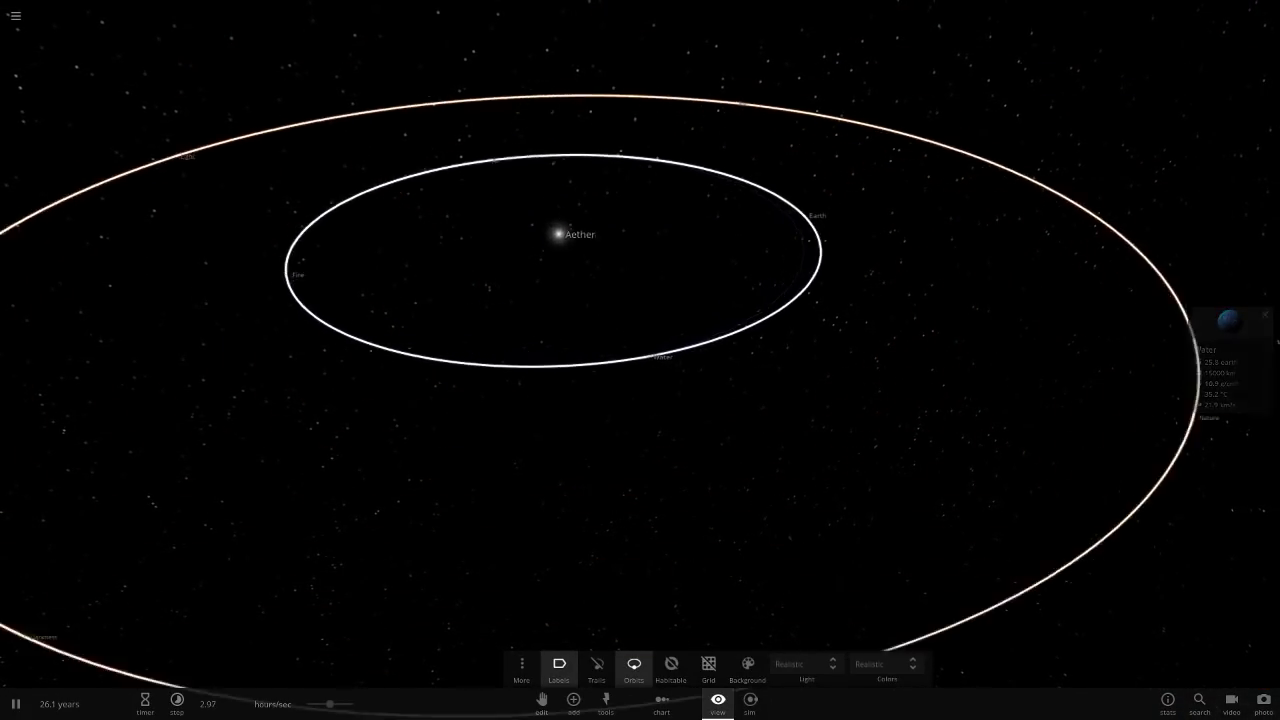
scroll(640, 360, down, 3)
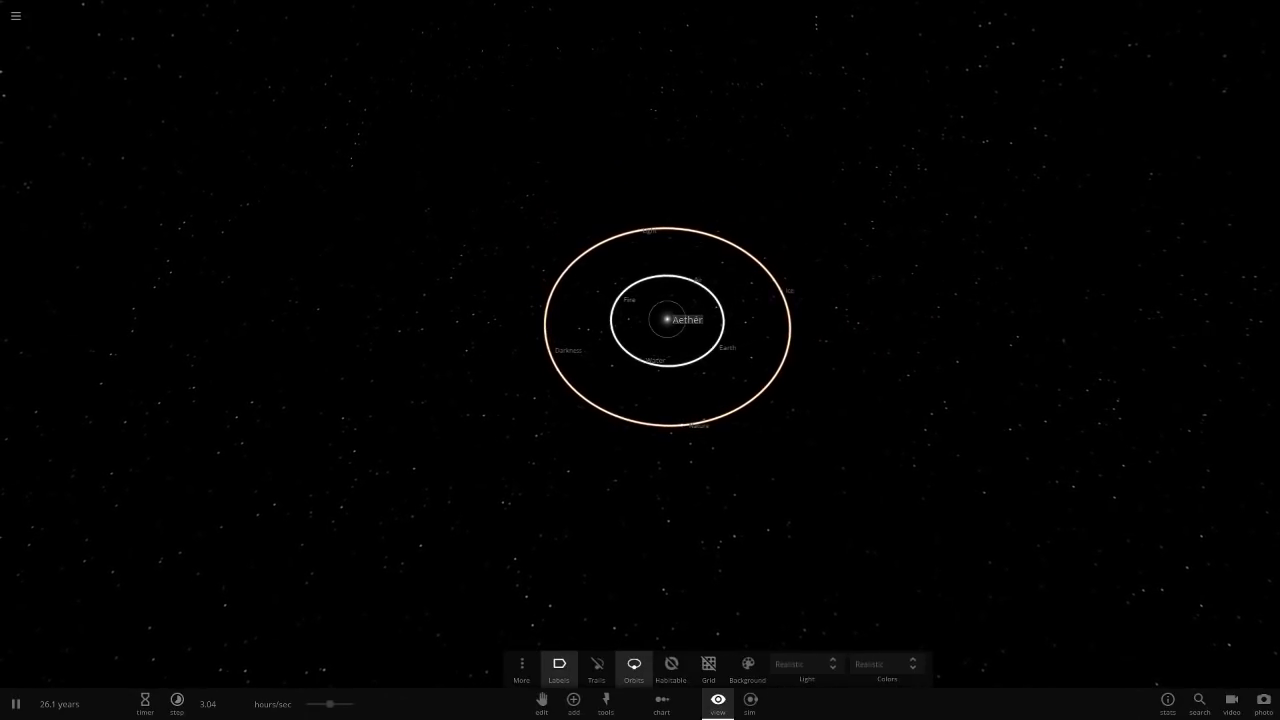
double_click(668, 318)
click(573, 703)
scroll(640, 200, up, 5)
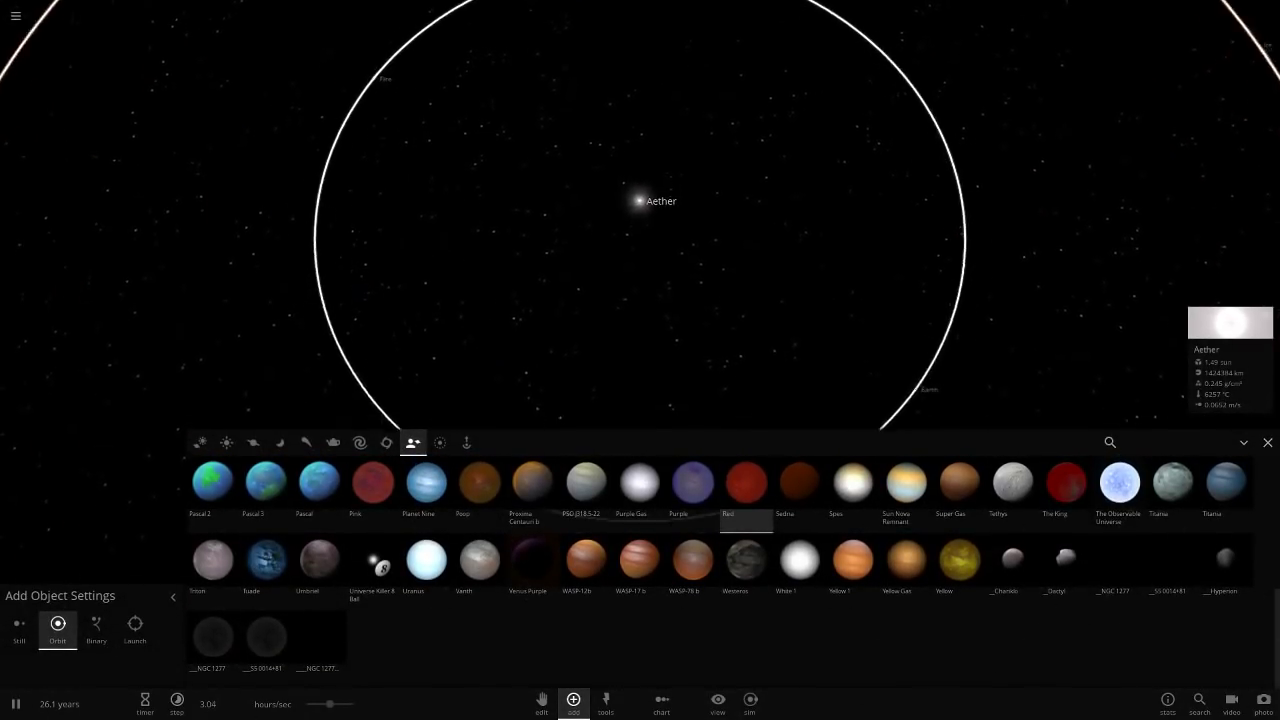
scroll(640, 200, down, 2)
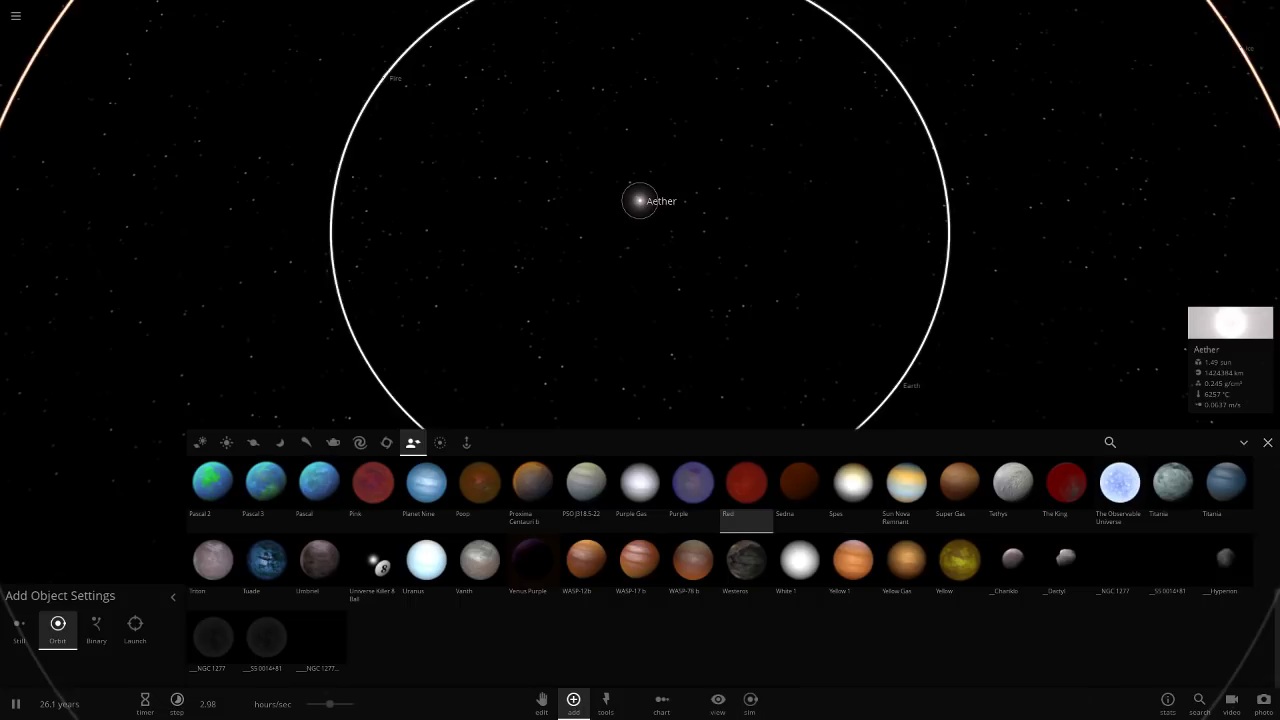
scroll(640, 200, down, 5)
click(1268, 443)
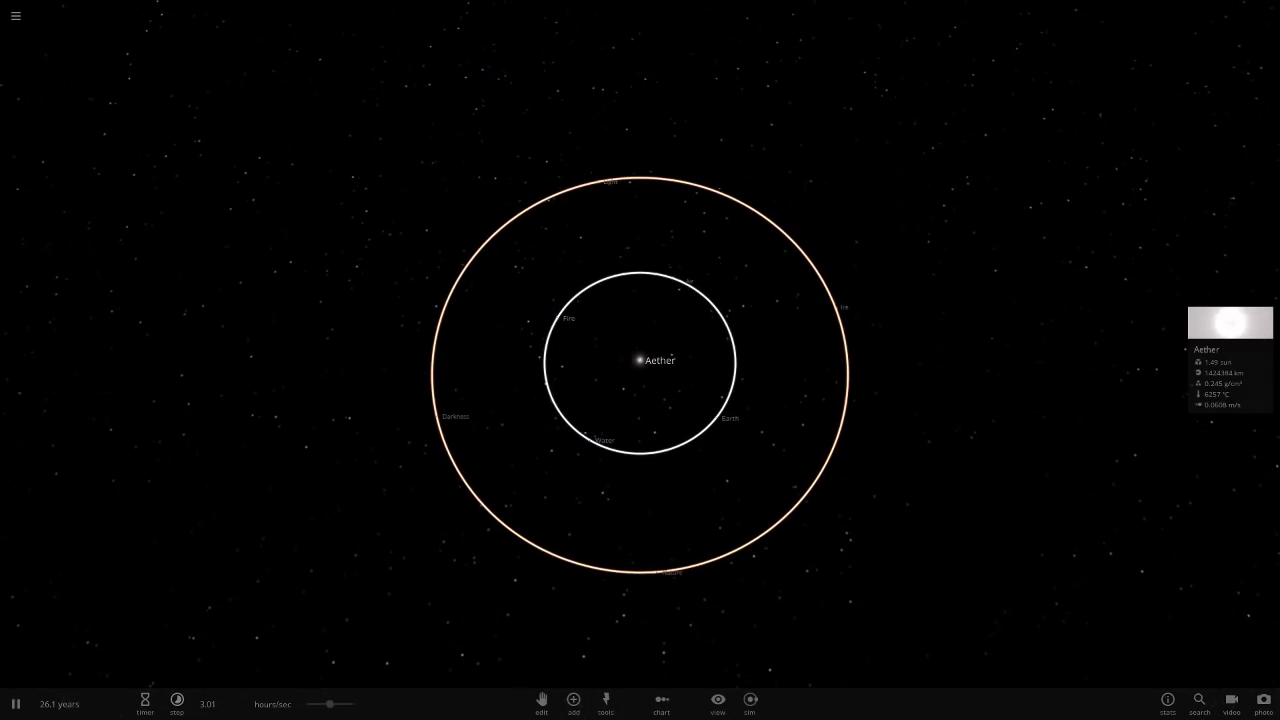
Review the inner ring planets Fire, Air, Earth and Water one after another
scroll(640, 360, up, 4)
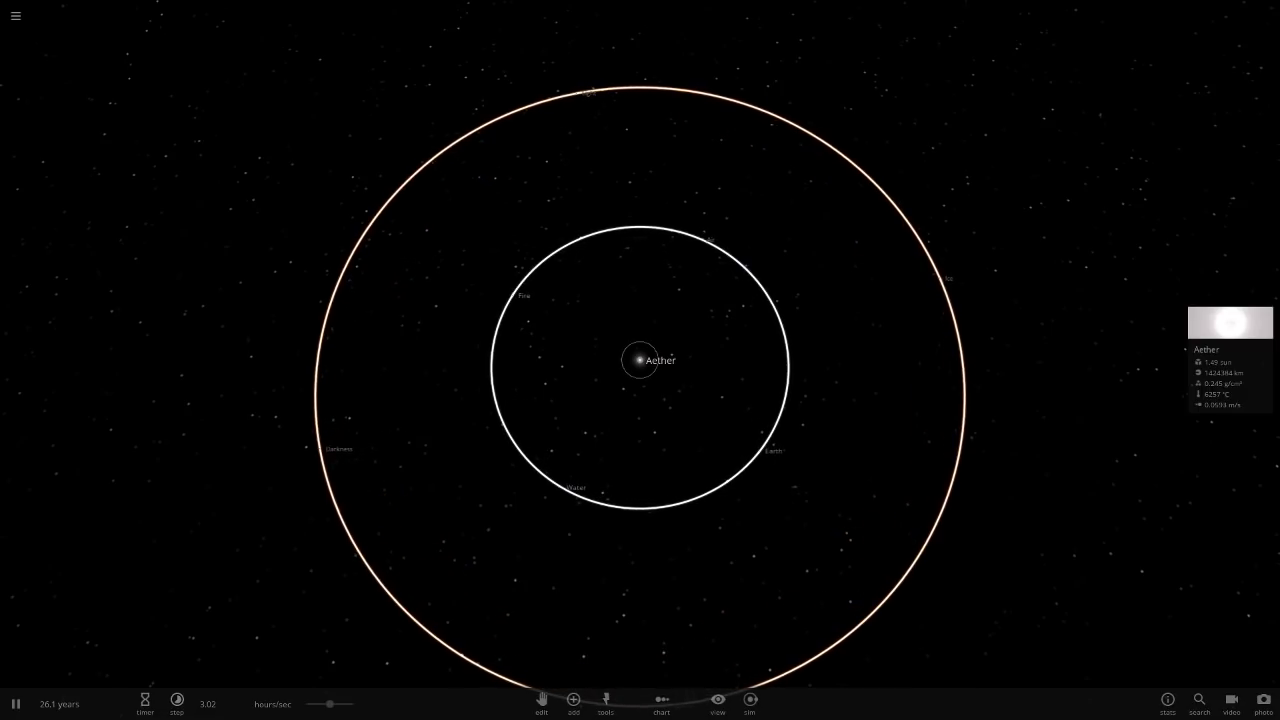
scroll(640, 360, up, 7)
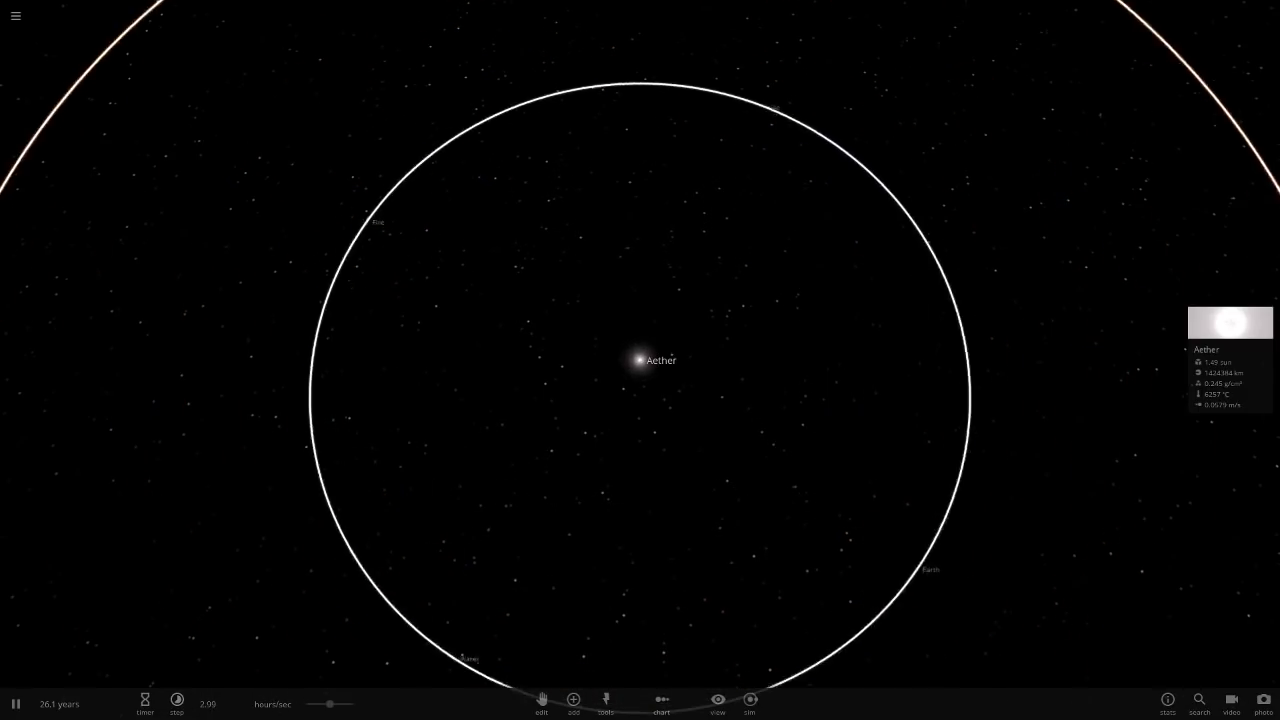
scroll(640, 360, down, 2)
scroll(640, 360, down, 3)
click(477, 277)
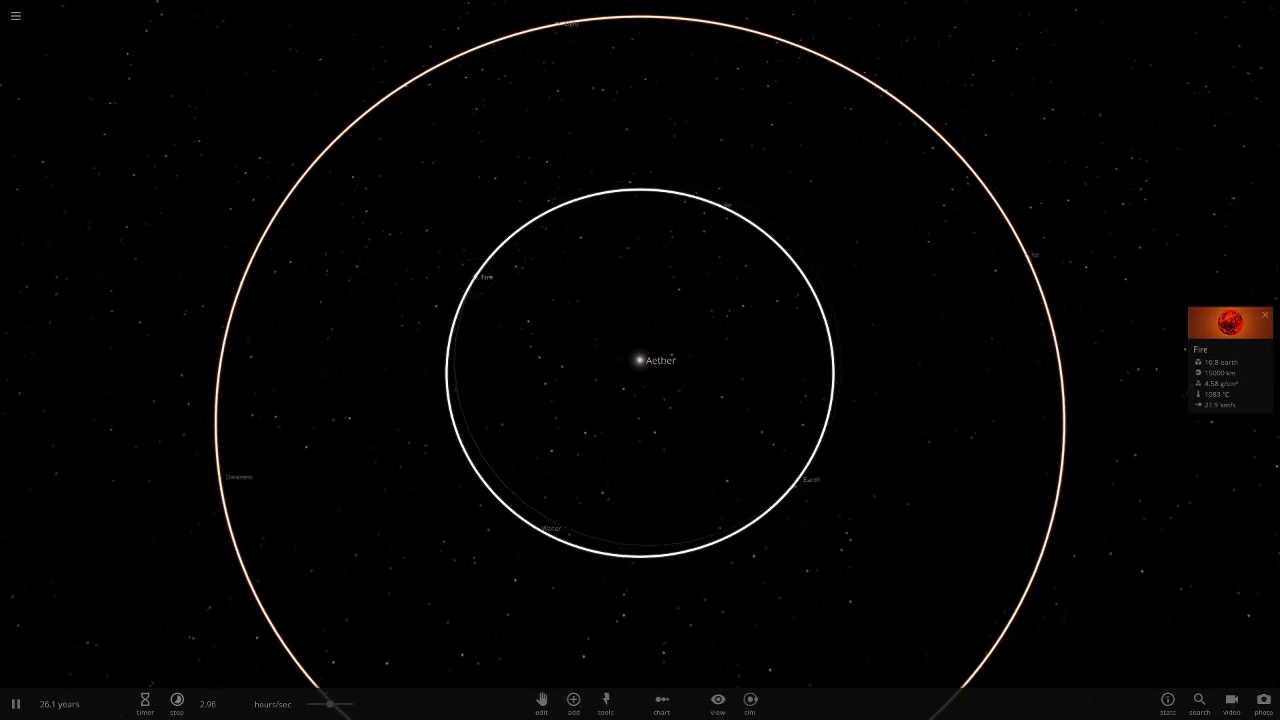
click(718, 205)
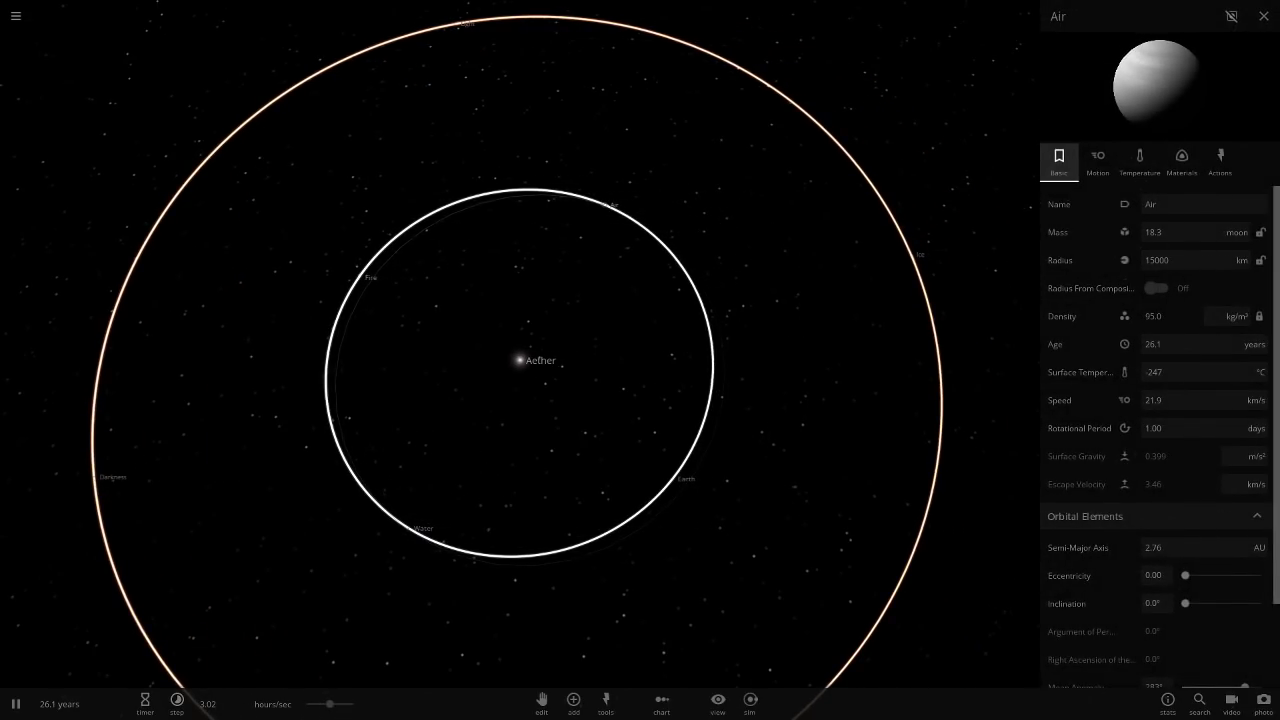
click(673, 479)
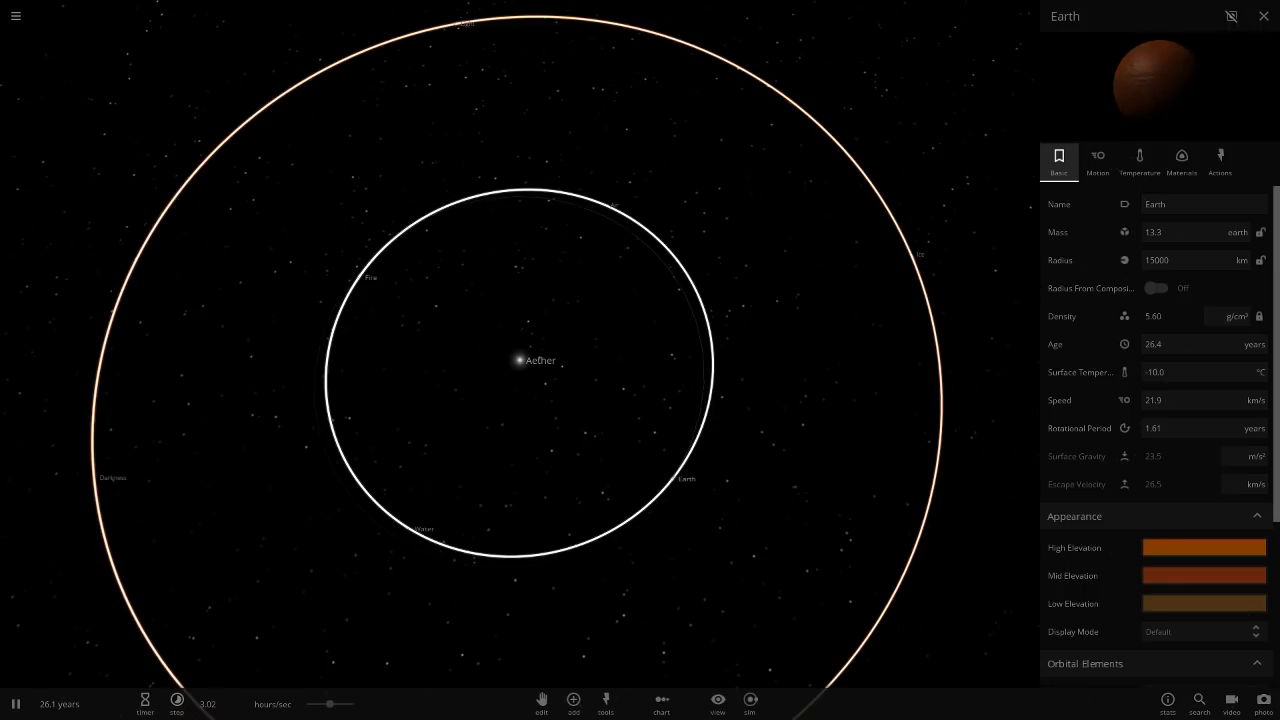
click(414, 528)
scroll(414, 528, down, 3)
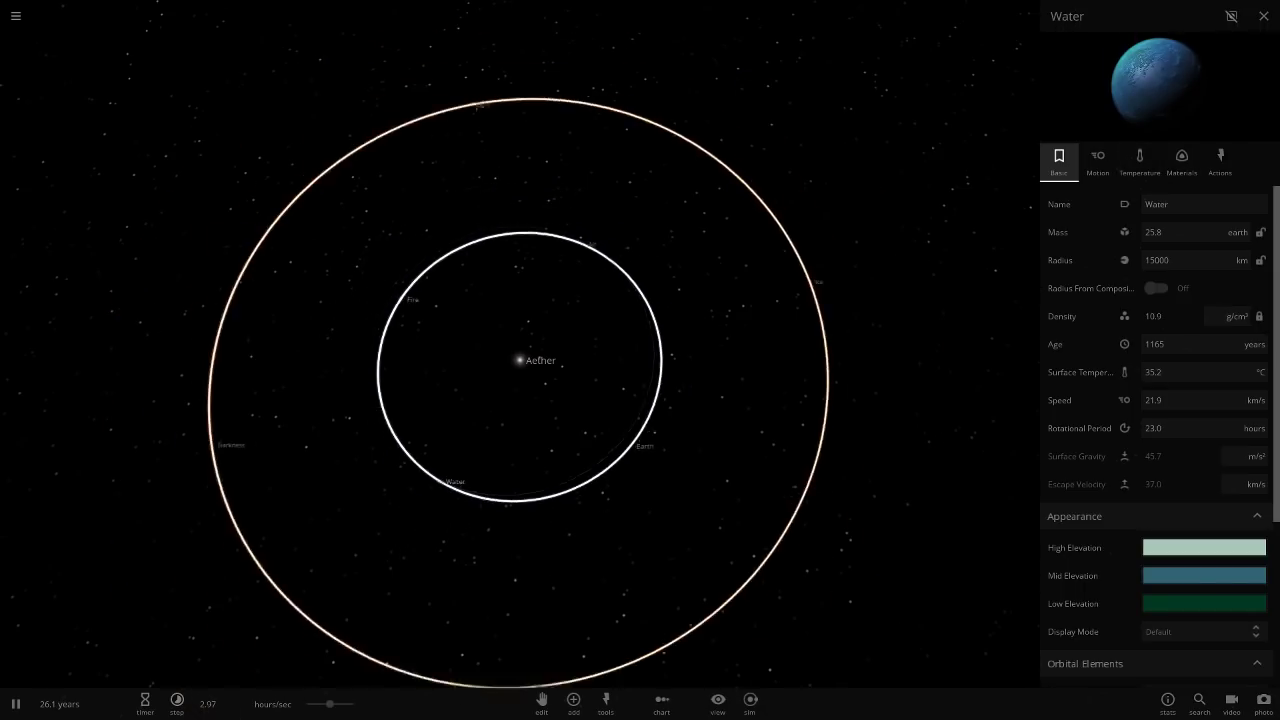
Examine the outer ring planets, including Ice, Darkness and Light, and finish with the star Aether and the full system
click(726, 305)
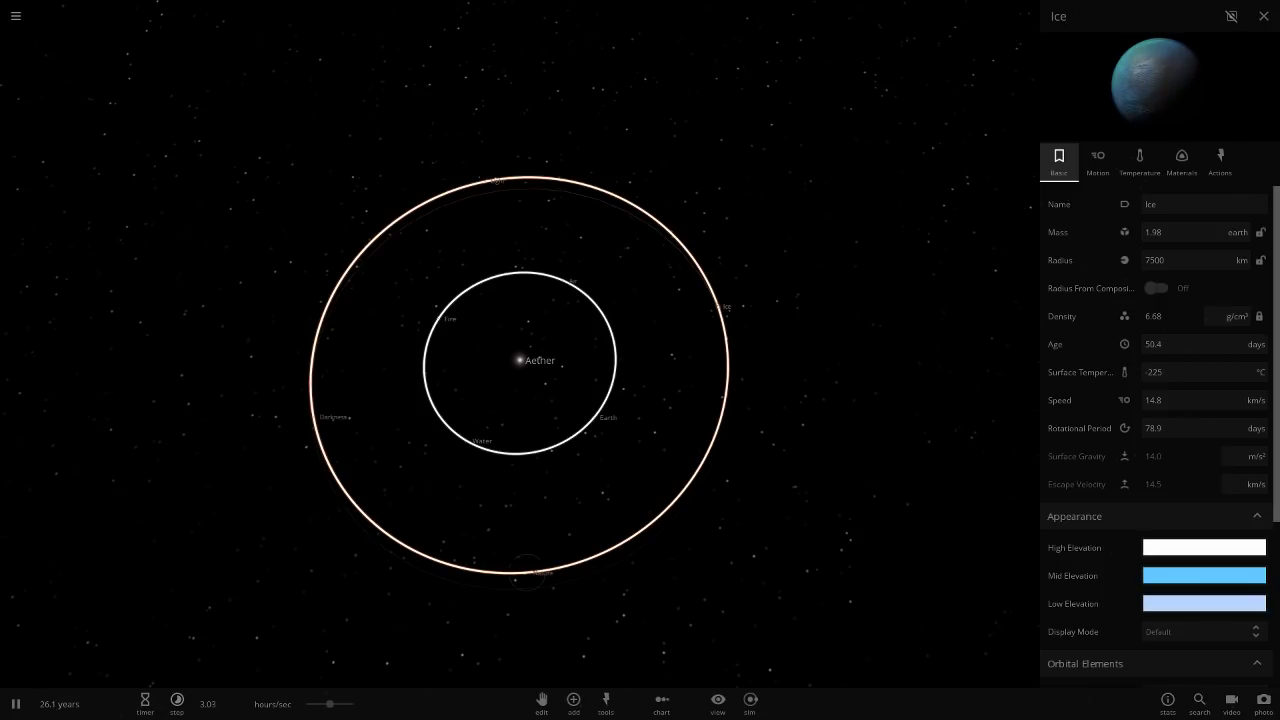
double_click(527, 568)
click(313, 221)
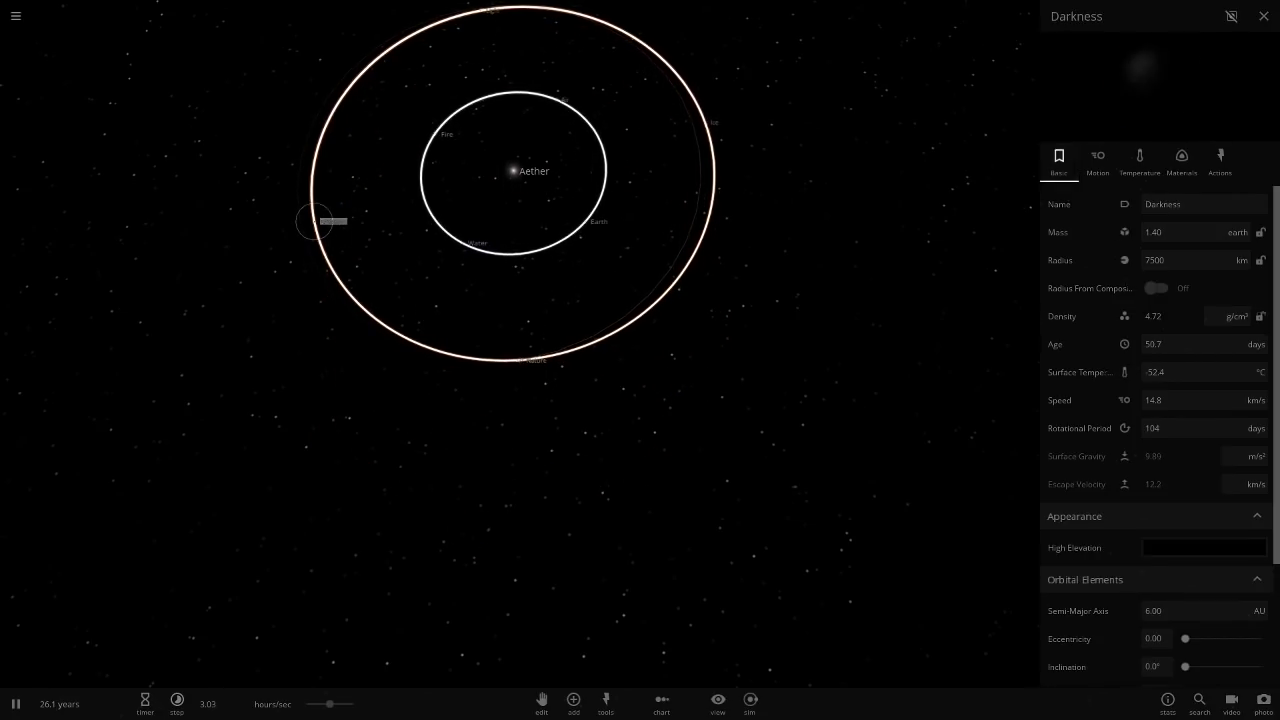
click(657, 152)
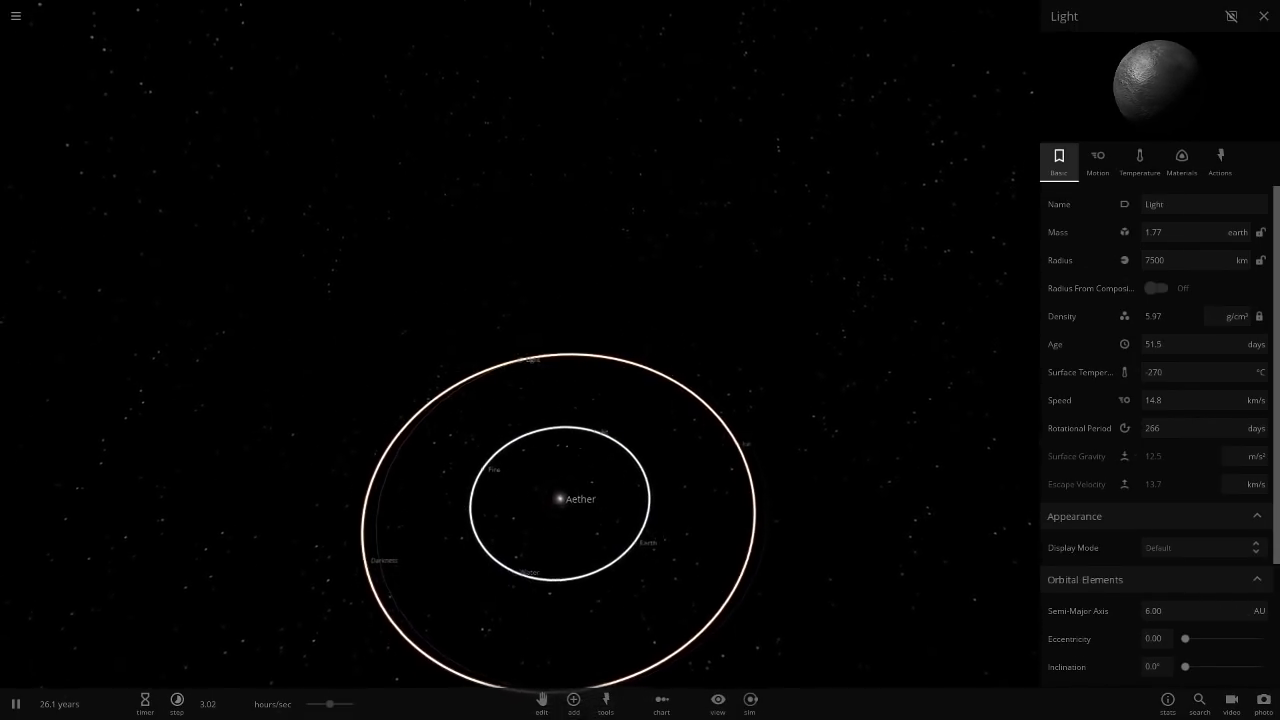
double_click(561, 496)
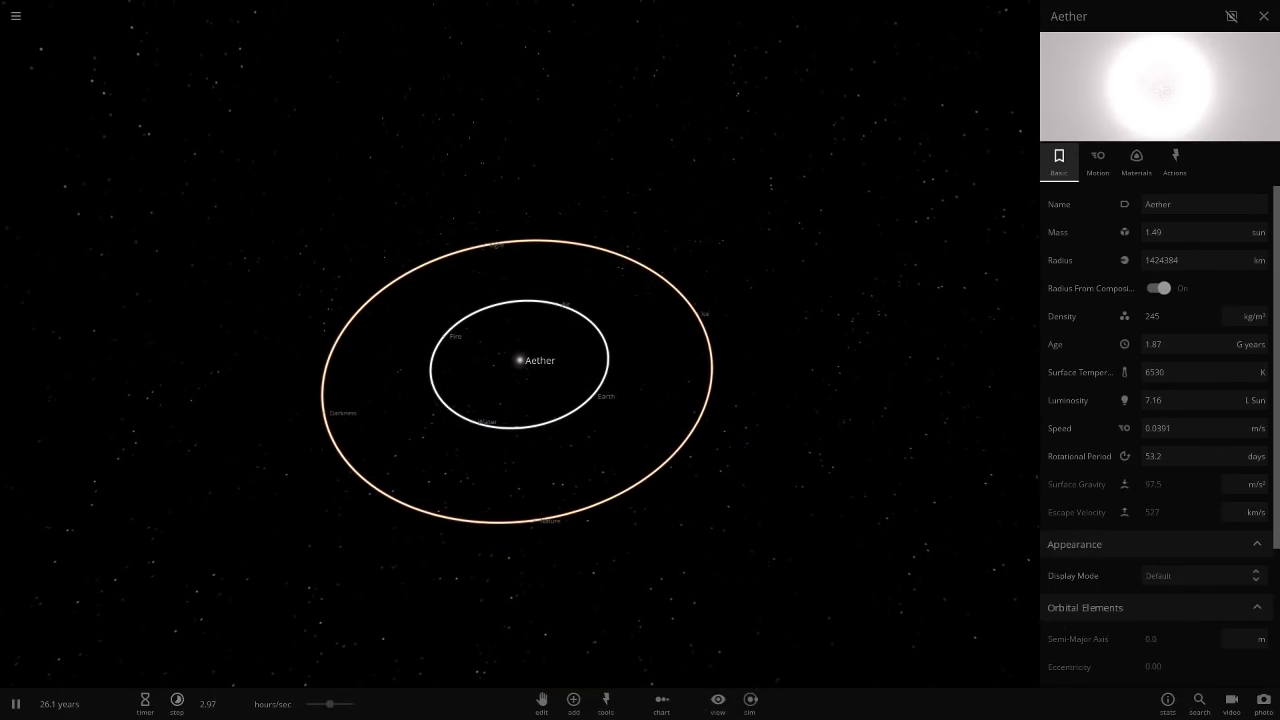
scroll(520, 360, down, 5)
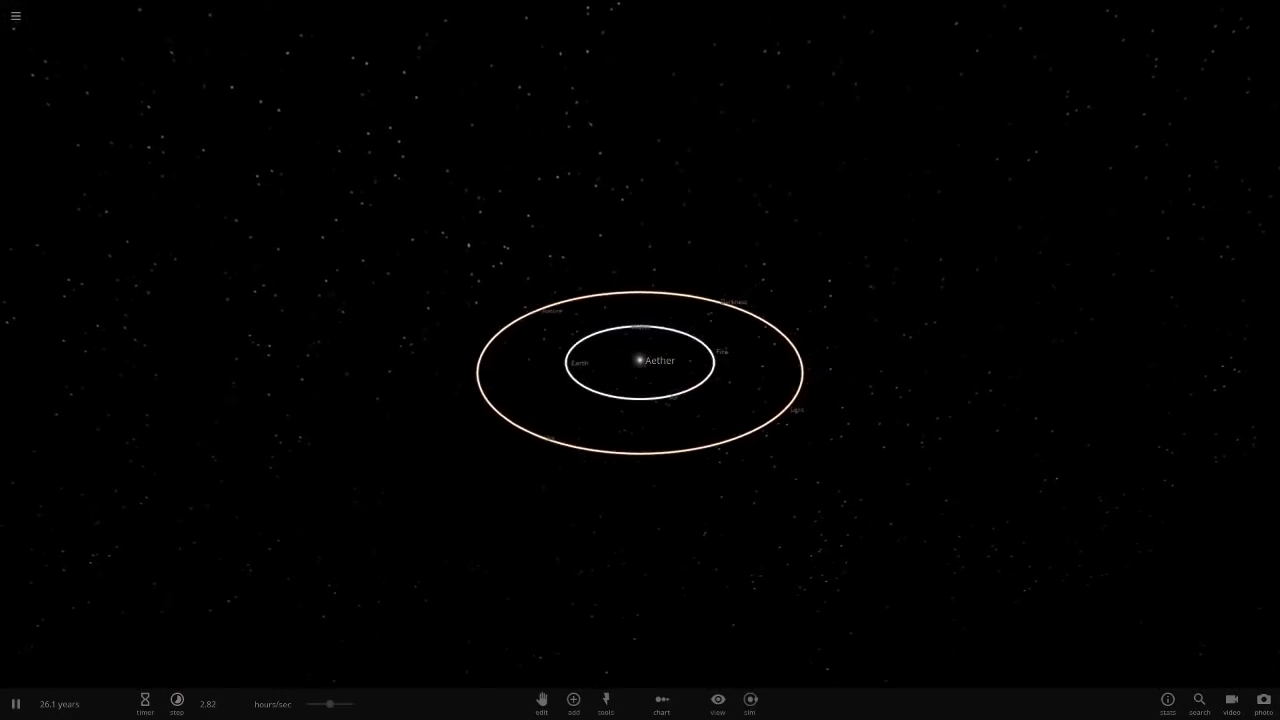
scroll(640, 360, up, 5)
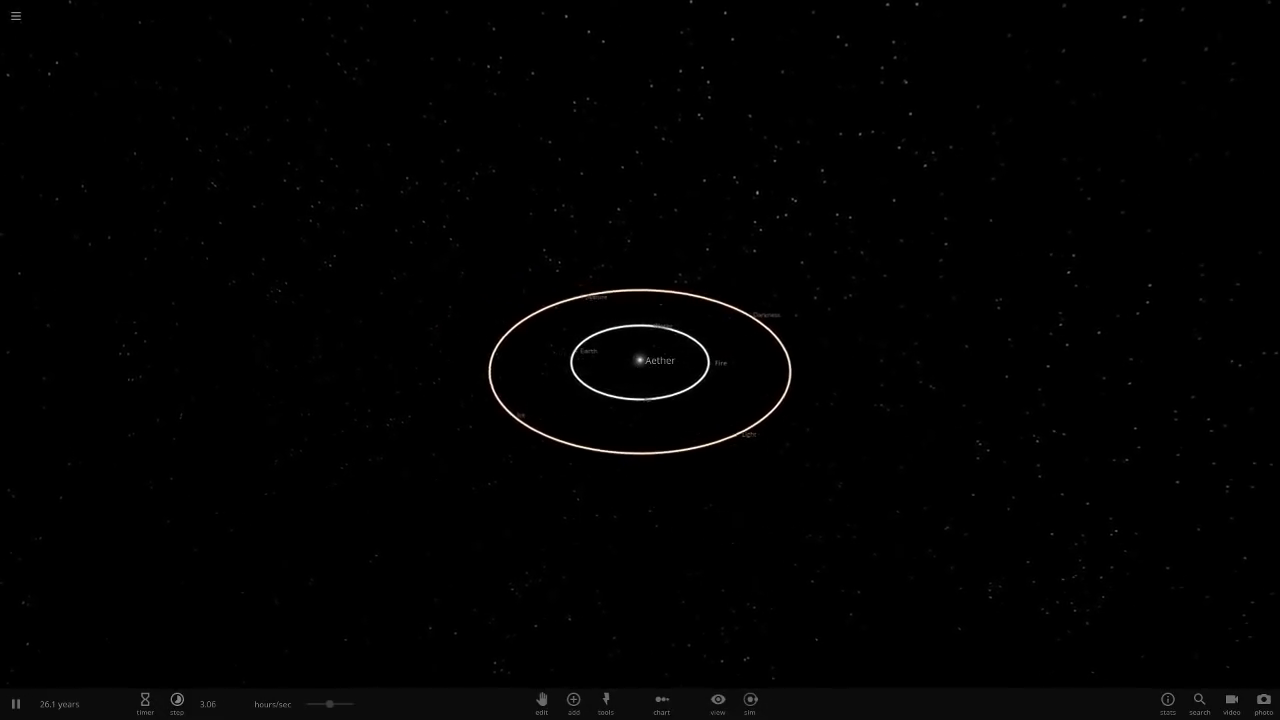
Save the simulation under the name Elemental System
click(177, 704)
click(16, 16)
click(158, 127)
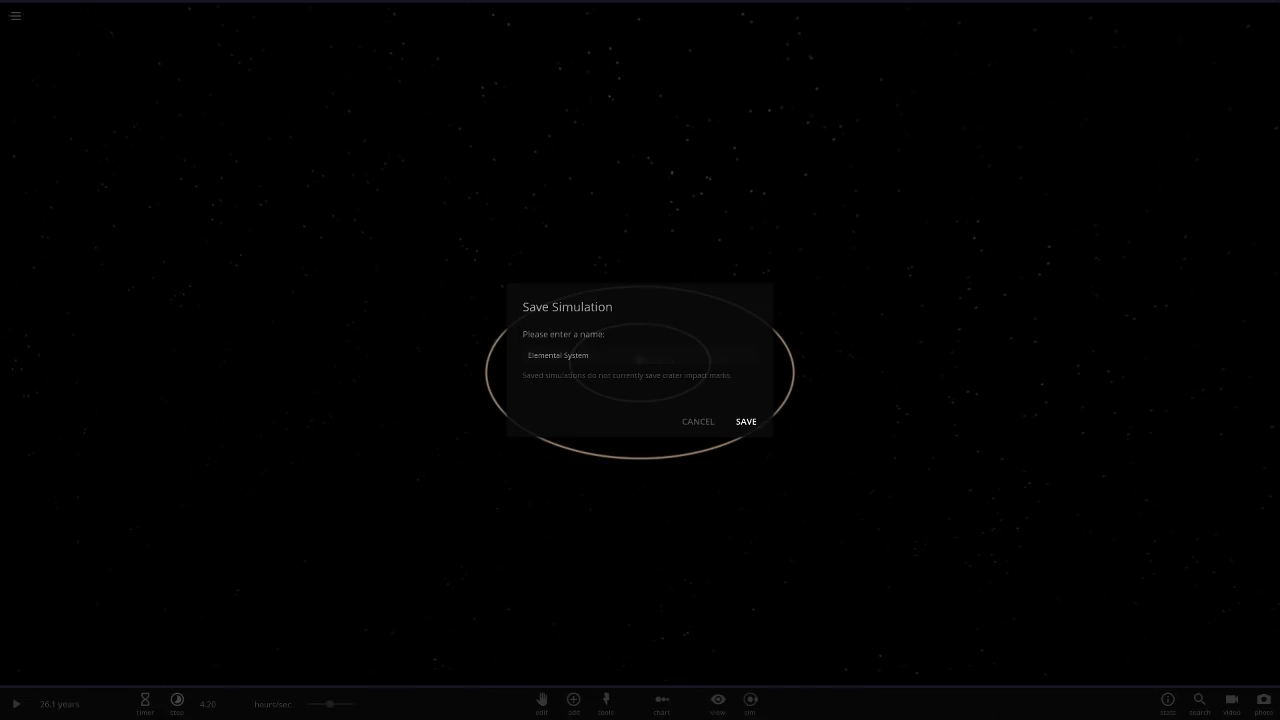
key(Return)
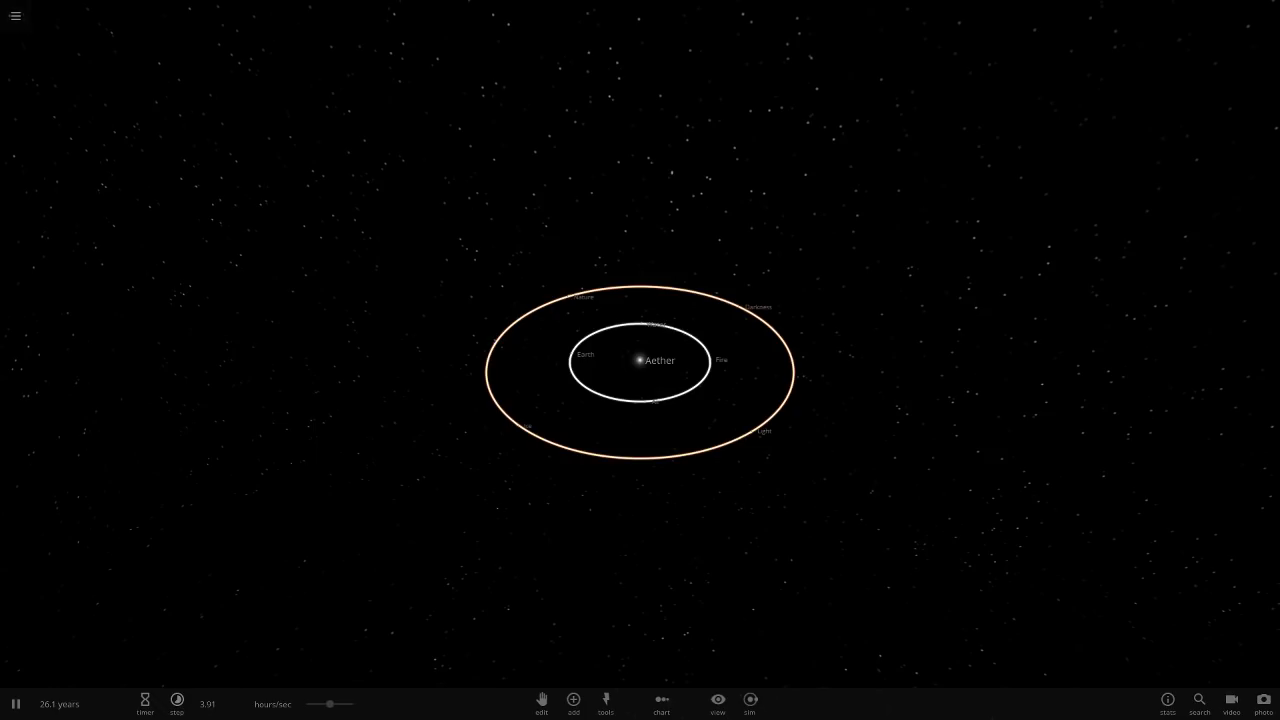
Look through the personal saved simulations for the Elemental System entry, then return to the current system
scroll(640, 360, up, 3)
drag(640, 360, 640, 410)
click(15, 16)
click(70, 171)
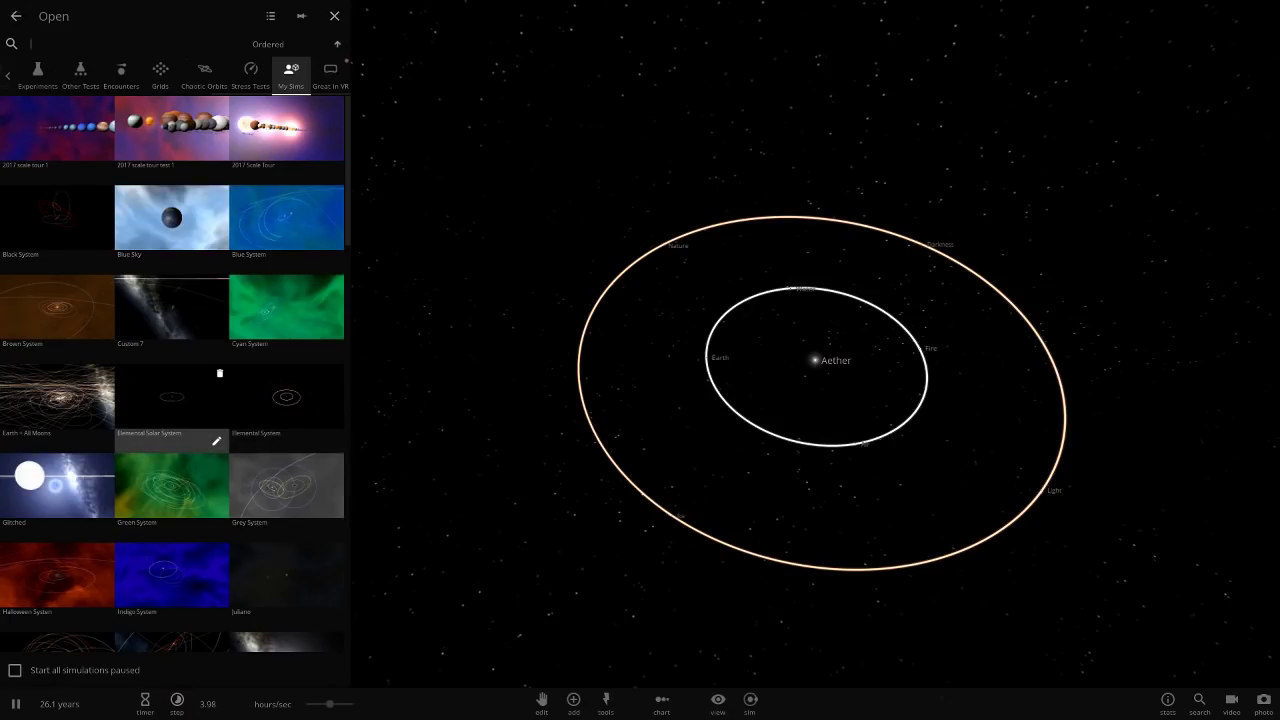
click(334, 16)
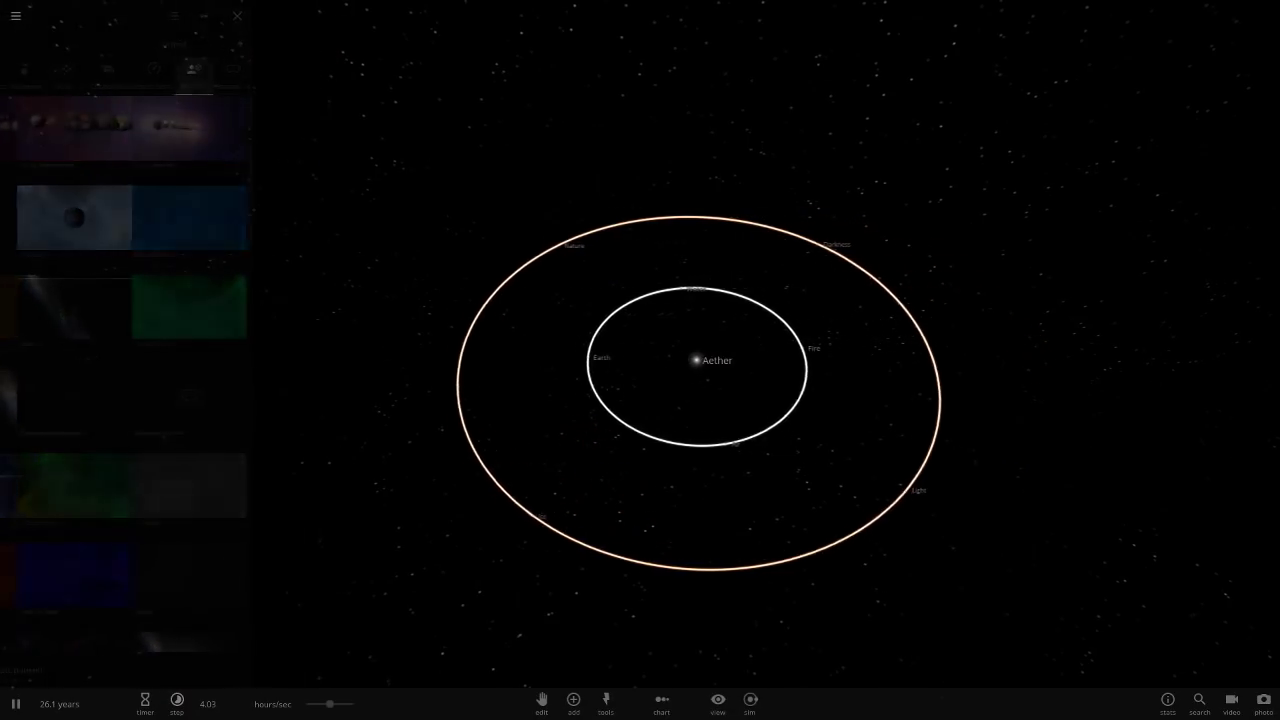
Raise the simulation speed to about 1.99 years/sec and examine both planet rings orbiting Aether from several distances and angles
click(177, 703)
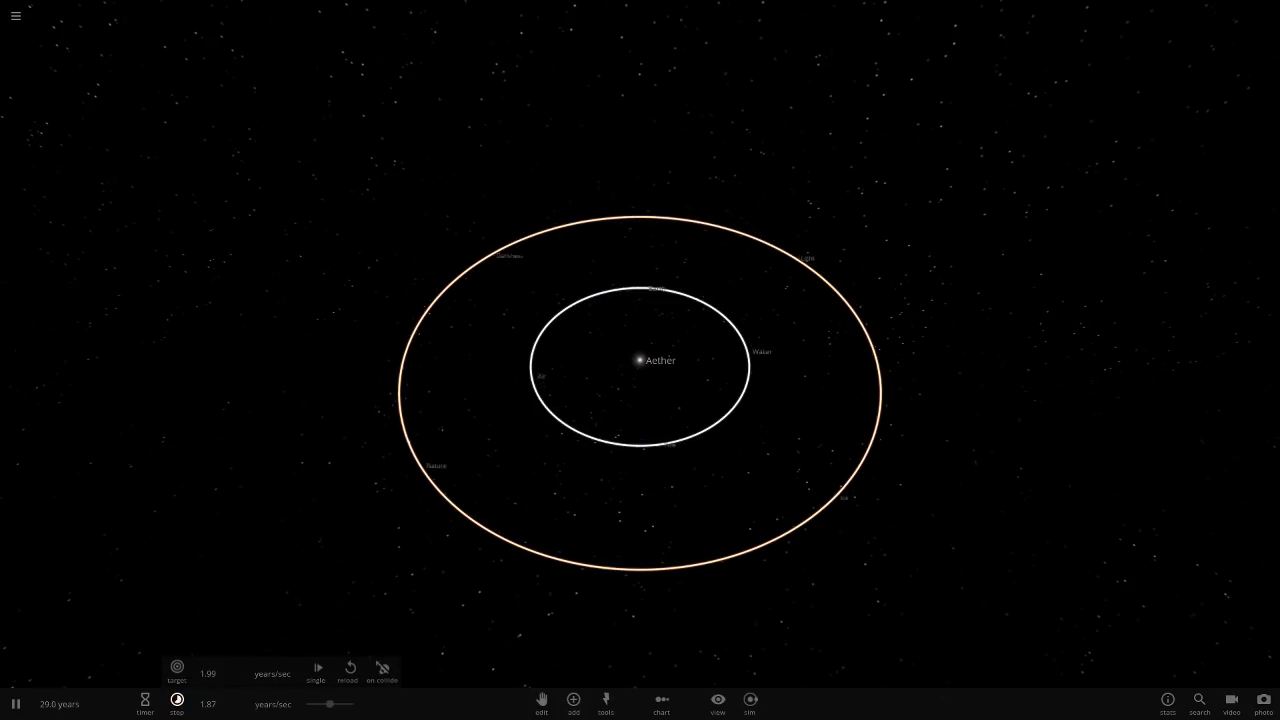
scroll(640, 360, down, 5)
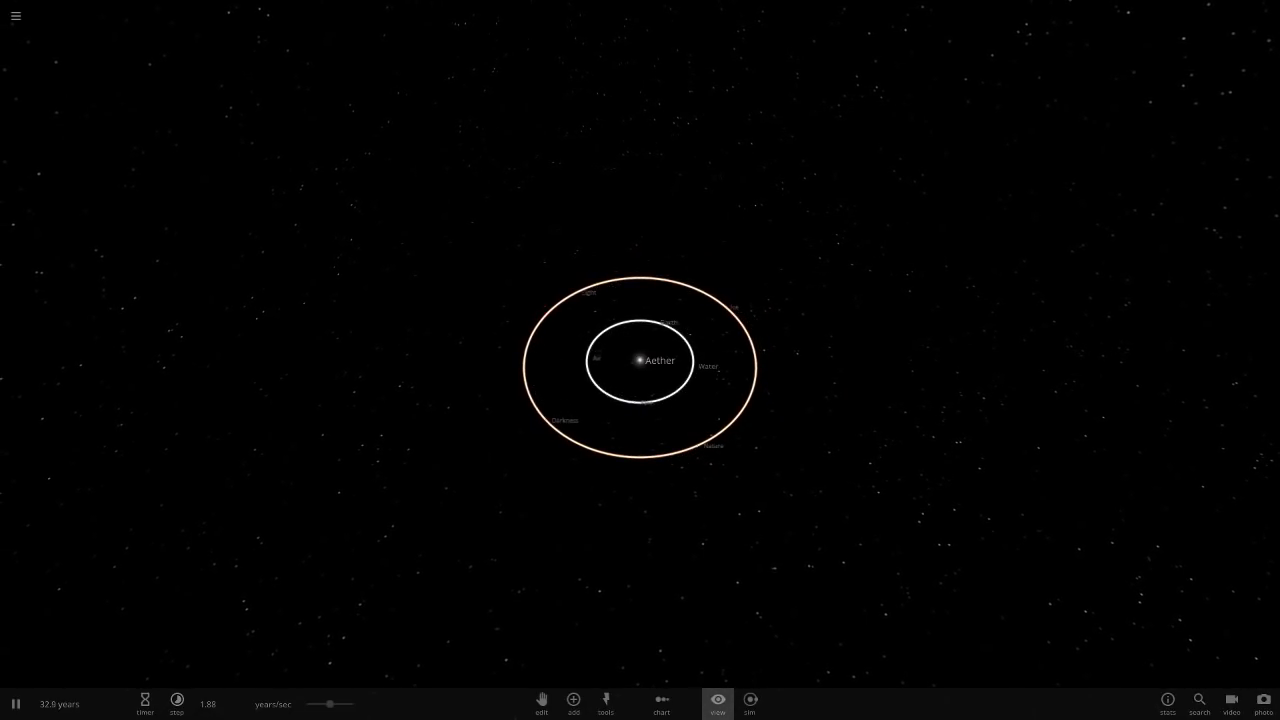
mouse_move(717, 699)
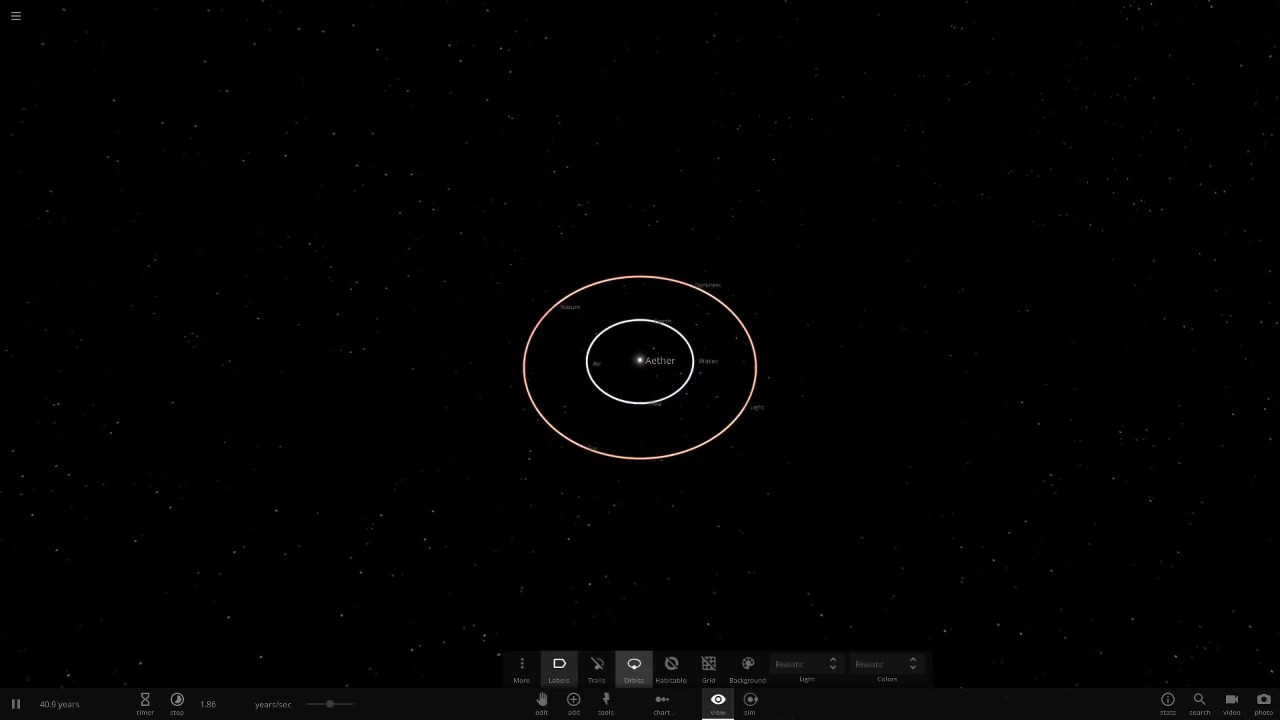
drag(640, 420, 640, 340)
scroll(640, 360, up, 5)
scroll(640, 360, down, 5)
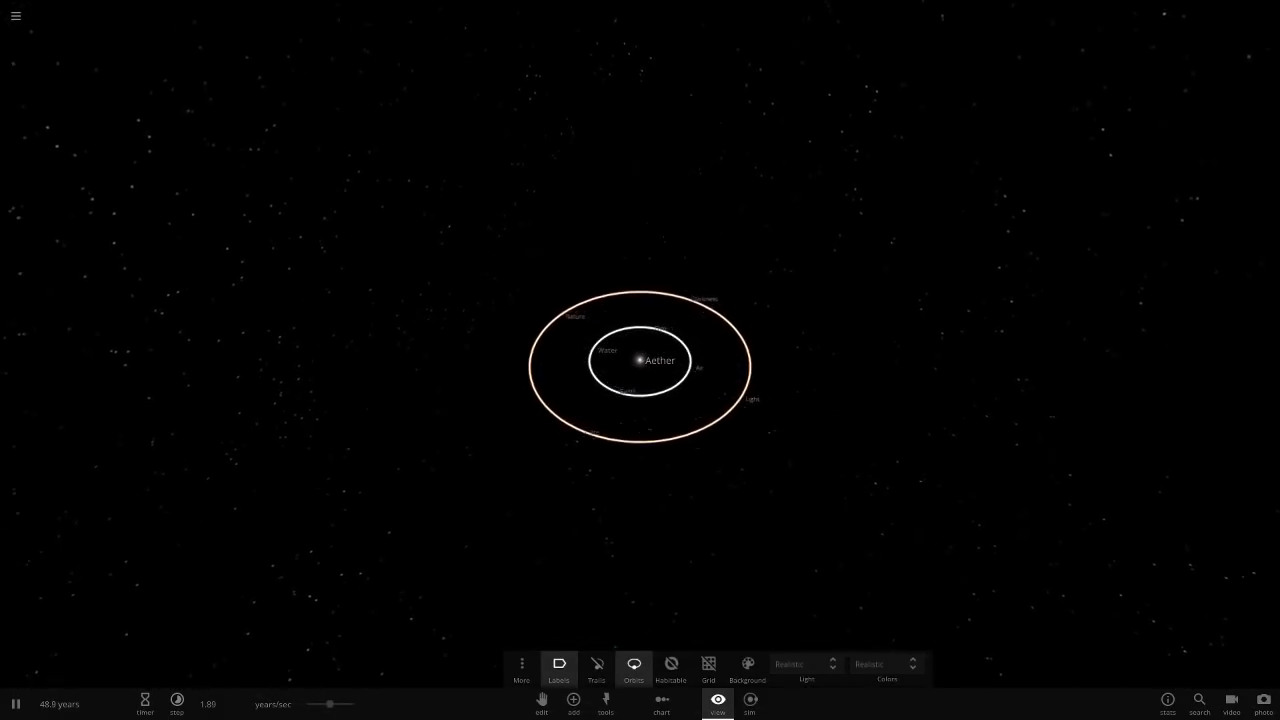
scroll(640, 360, up, 5)
drag(640, 400, 640, 360)
scroll(640, 360, down, 3)
click(718, 704)
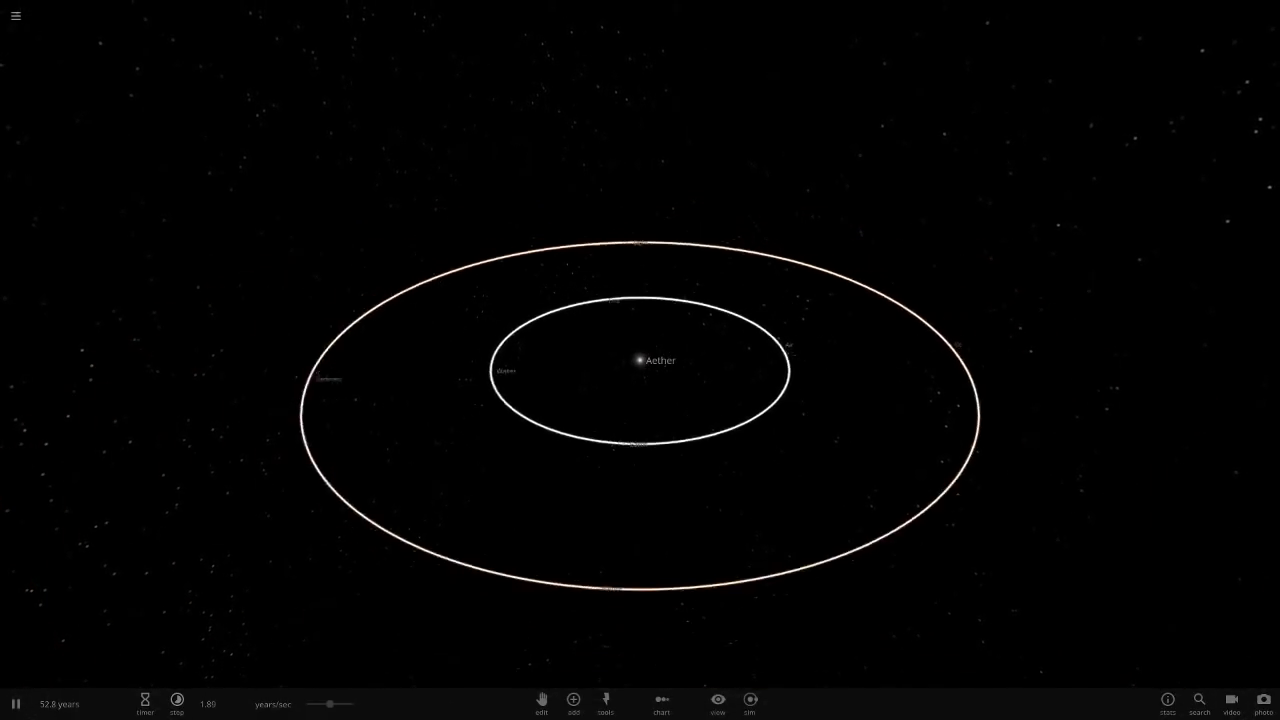
scroll(640, 360, down, 3)
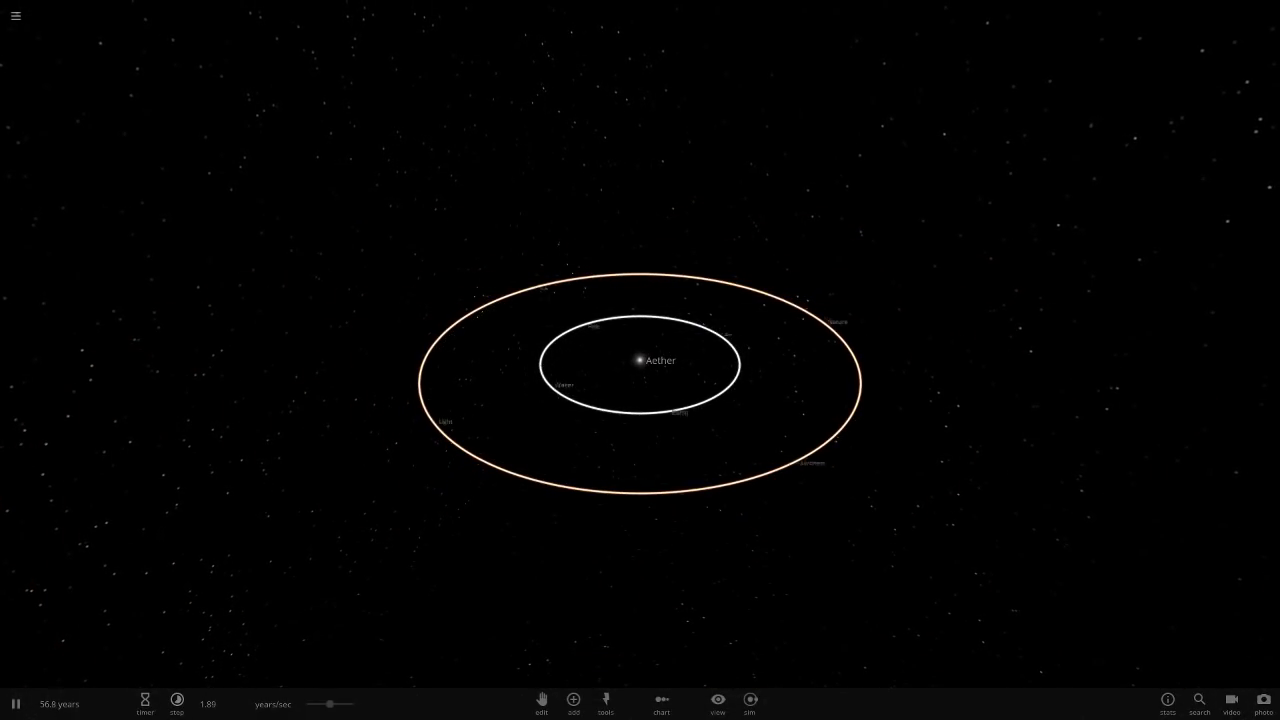